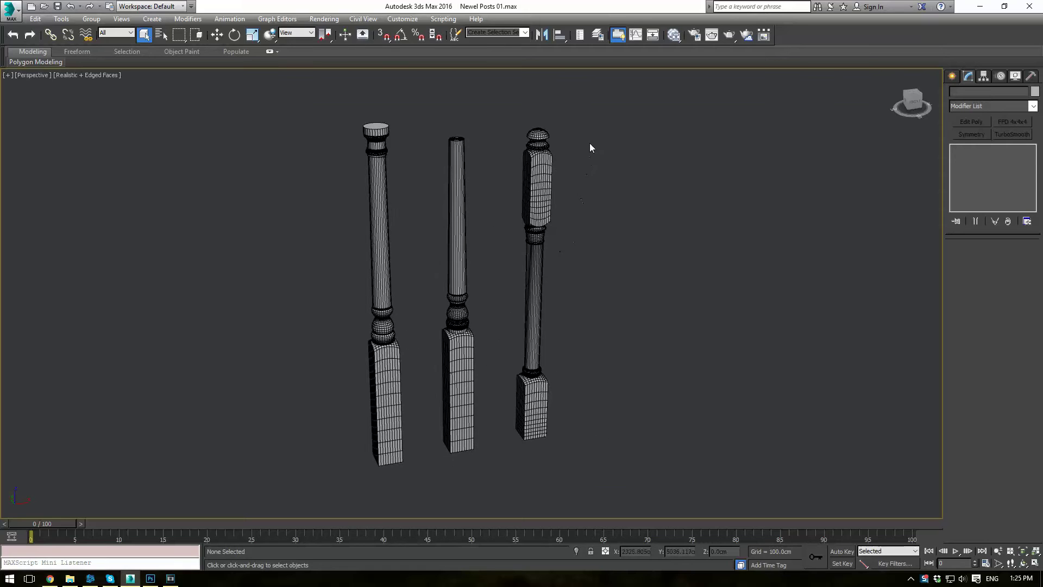
Examine the three finished newel post models from several angles, with the edged faces display turned off
{"action": "middle_click_drag", "start_coordinate": [419, 131], "coordinate": [411, 162], "text": "alt"}
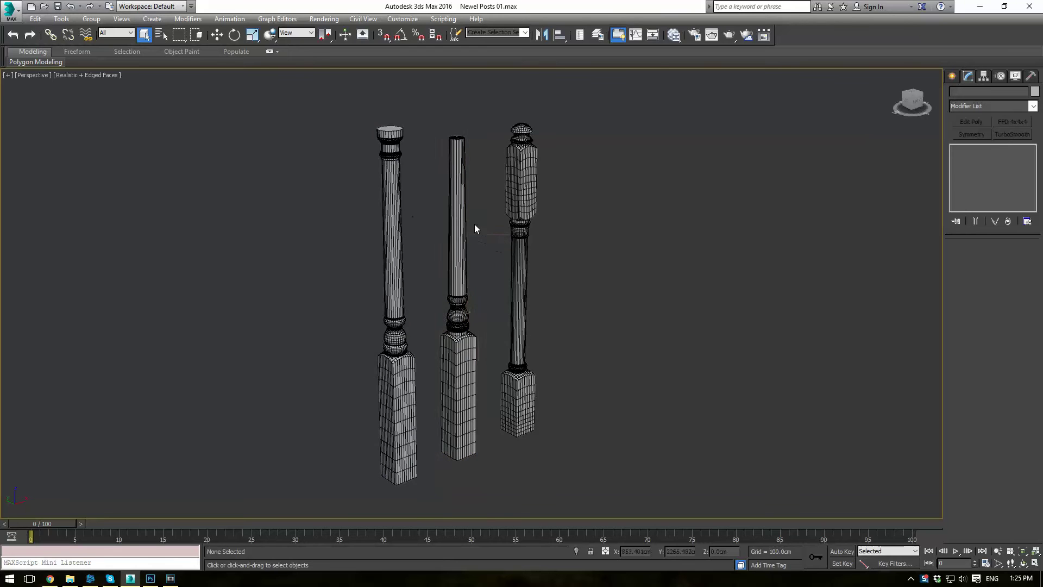
{"action": "middle_click_drag", "start_coordinate": [486, 222], "coordinate": [449, 205], "text": "alt"}
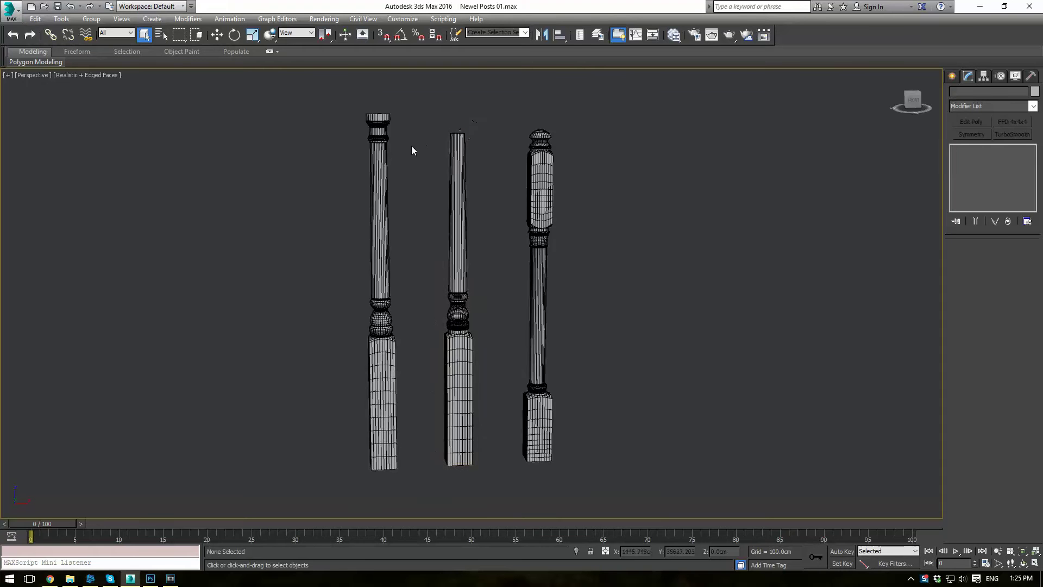
{"action": "middle_click_drag", "start_coordinate": [412, 145], "coordinate": [420, 152]}
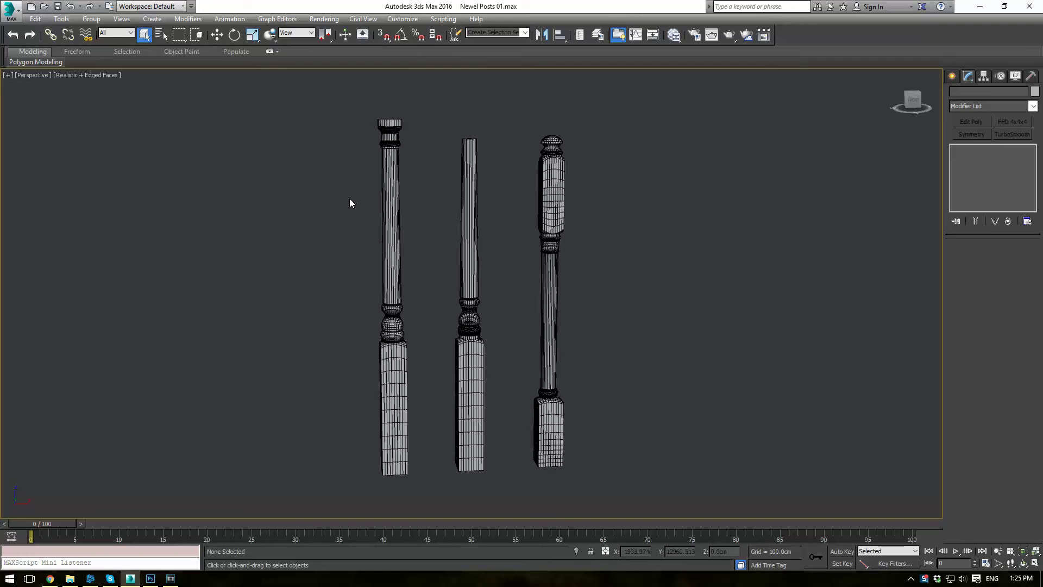
{"action": "key", "text": "F4"}
{"action": "mouse_move", "coordinate": [380, 239]}
{"action": "middle_mouse_down", "text": "alt"}
{"action": "mouse_move", "coordinate": [572, 241]}
{"action": "mouse_move", "coordinate": [386, 228]}
{"action": "middle_mouse_up", "text": "alt"}
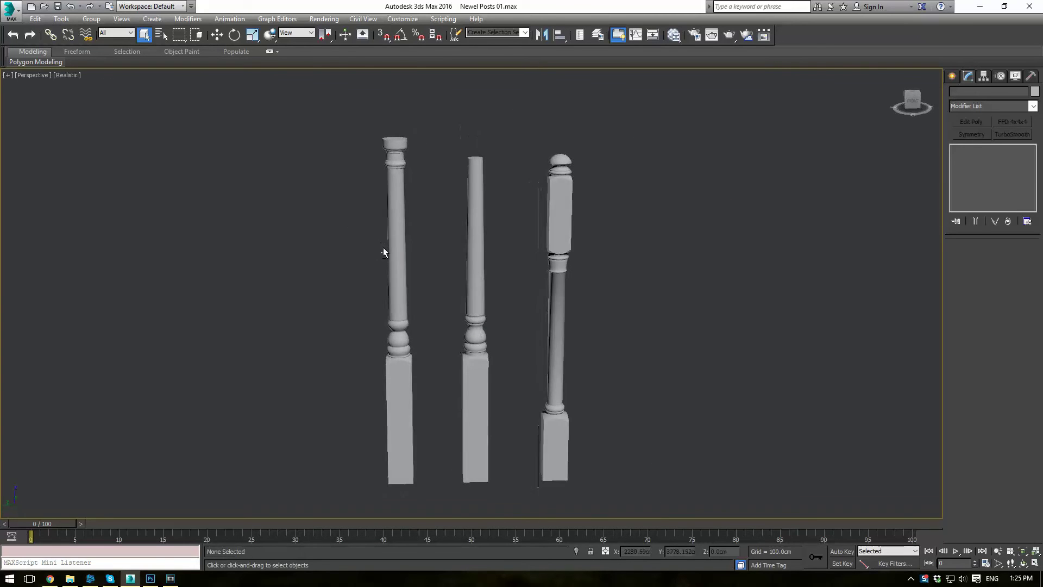
{"action": "scroll", "coordinate": [482, 205], "scroll_direction": "up", "scroll_amount": 3}
{"action": "middle_click_drag", "start_coordinate": [488, 250], "coordinate": [441, 203], "text": "alt"}
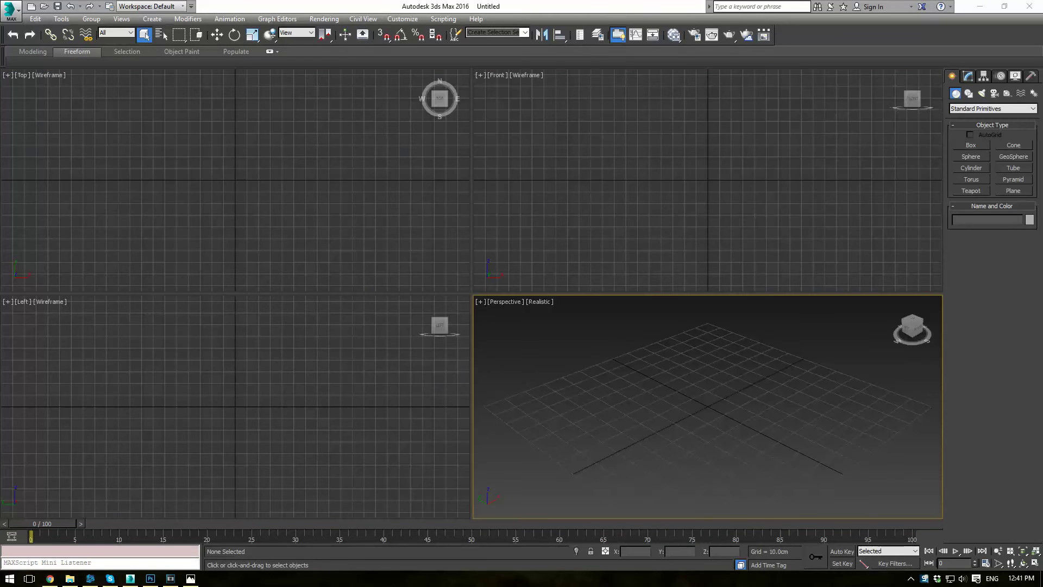
View the newel post reference image ref.jpg in Photos and return to 3ds Max
{"action": "left_click_drag", "start_coordinate": [0, 276], "coordinate": [583, 0]}
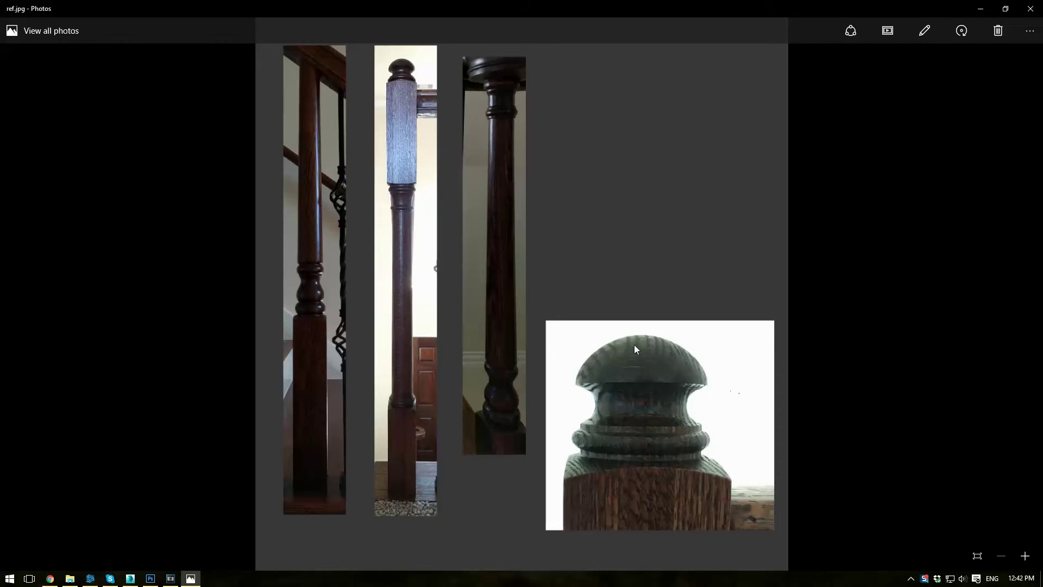
{"action": "left_click_drag", "start_coordinate": [613, 8], "coordinate": [0, 195]}
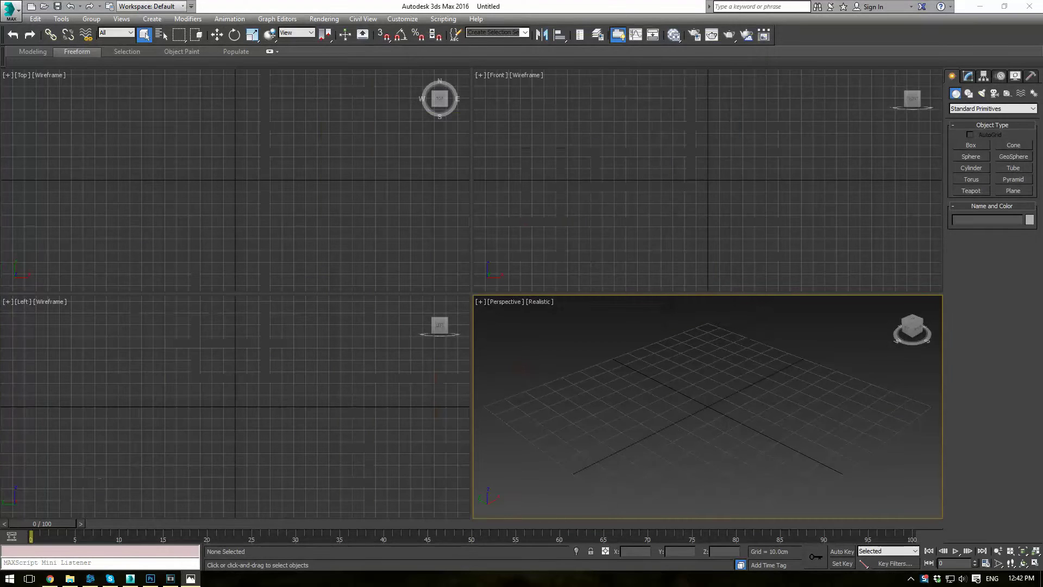
Create a plane about 128 cm wide and 175 cm long in the Front view, with one length and one width segment
{"action": "left_click", "coordinate": [1013, 191]}
{"action": "left_click_drag", "start_coordinate": [599, 78], "coordinate": [750, 283]}
{"action": "left_click_drag", "start_coordinate": [1026, 317], "coordinate": [1024, 341]}
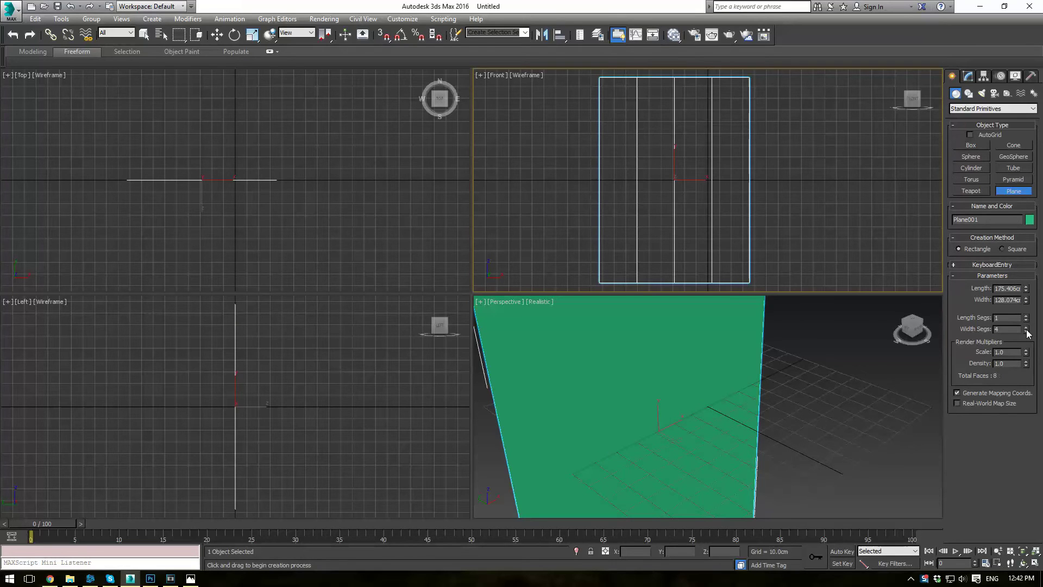
{"action": "left_click", "coordinate": [1026, 331]}
{"action": "left_click", "coordinate": [1026, 331]}
{"action": "left_click", "coordinate": [1025, 331]}
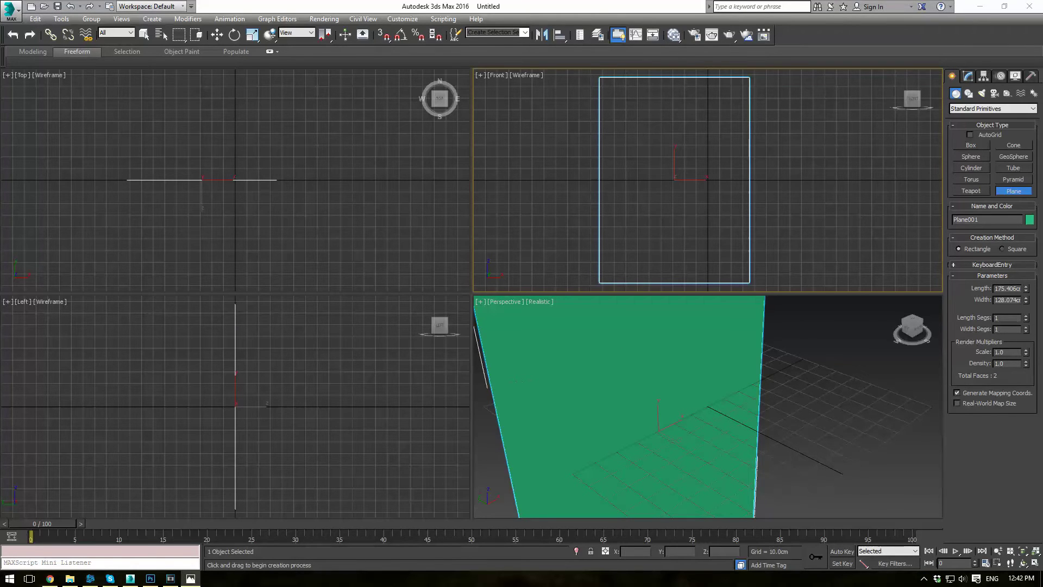
Set the plane's length to 4032 cm and its width to 3888 cm
{"action": "left_click_drag", "start_coordinate": [1026, 290], "coordinate": [1025, 299]}
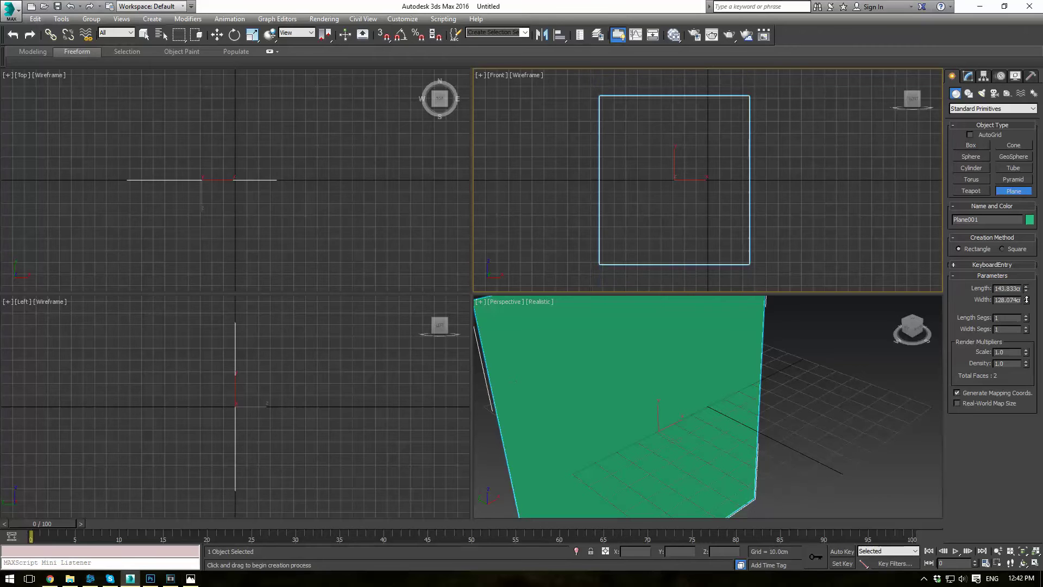
{"action": "double_click", "coordinate": [1010, 290]}
{"action": "type", "text": "4032"}
{"action": "key", "text": "Tab"}
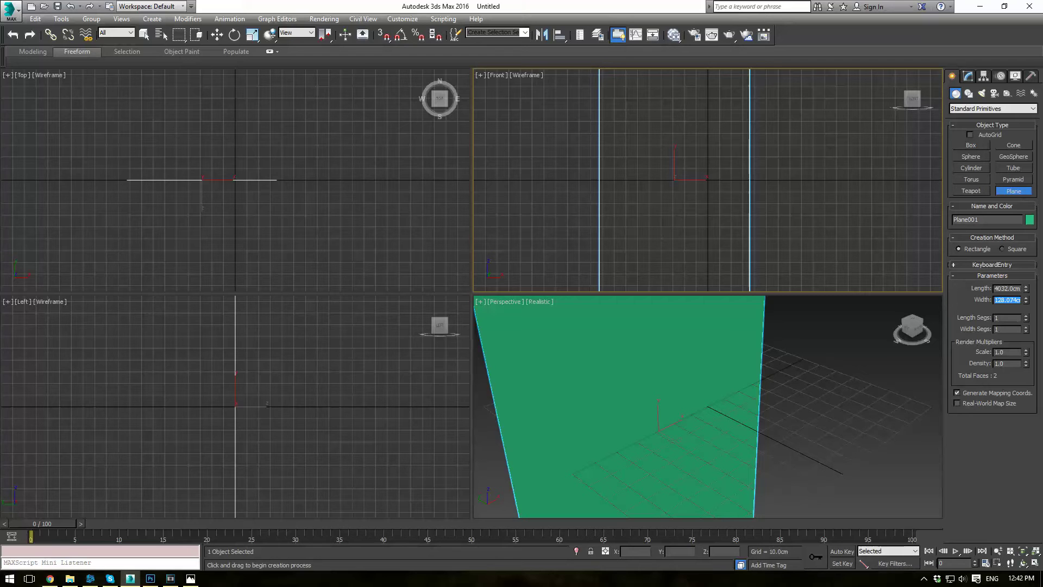
{"action": "type", "text": "2"}
{"action": "key", "text": "Return"}
{"action": "scroll", "coordinate": [699, 410], "scroll_direction": "down", "scroll_amount": 10}
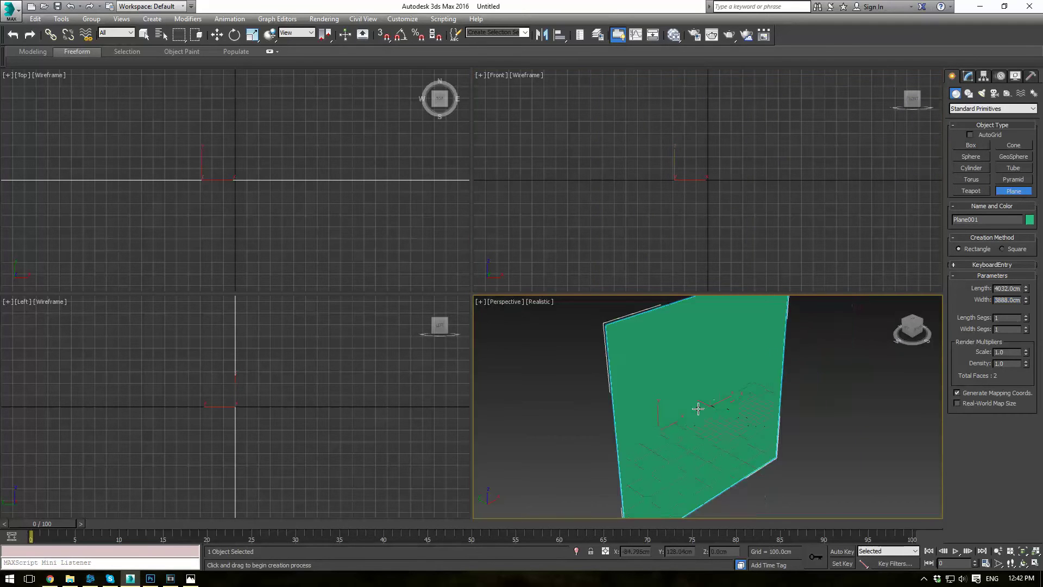
Create a VRayMtl material and load ref.jpg from the Newel Posts folder as the Bitmap in its Diffuse map
{"action": "key", "text": "m"}
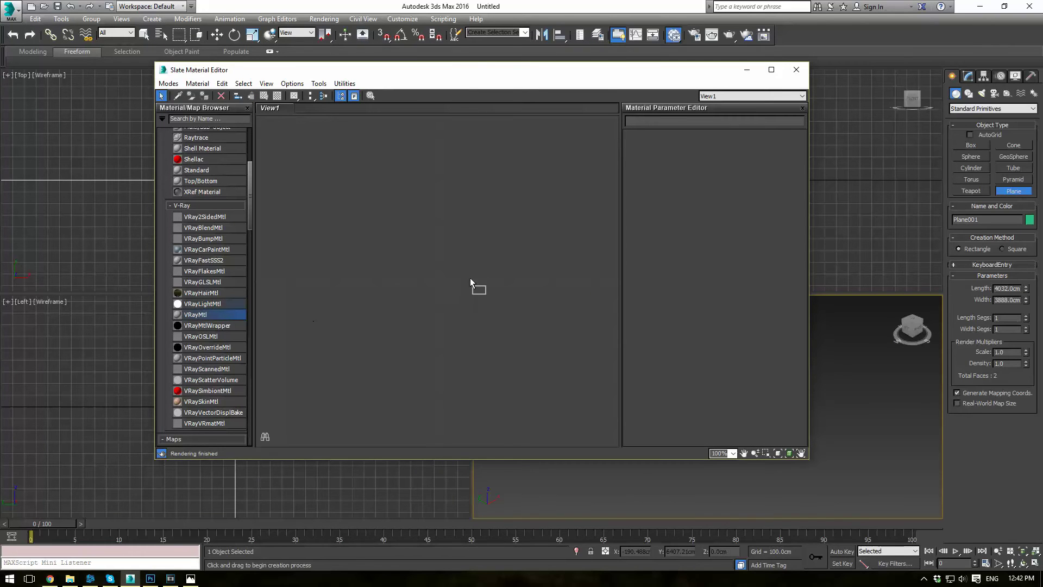
{"action": "left_click_drag", "start_coordinate": [470, 278], "coordinate": [376, 225]}
{"action": "mouse_move", "coordinate": [396, 230]}
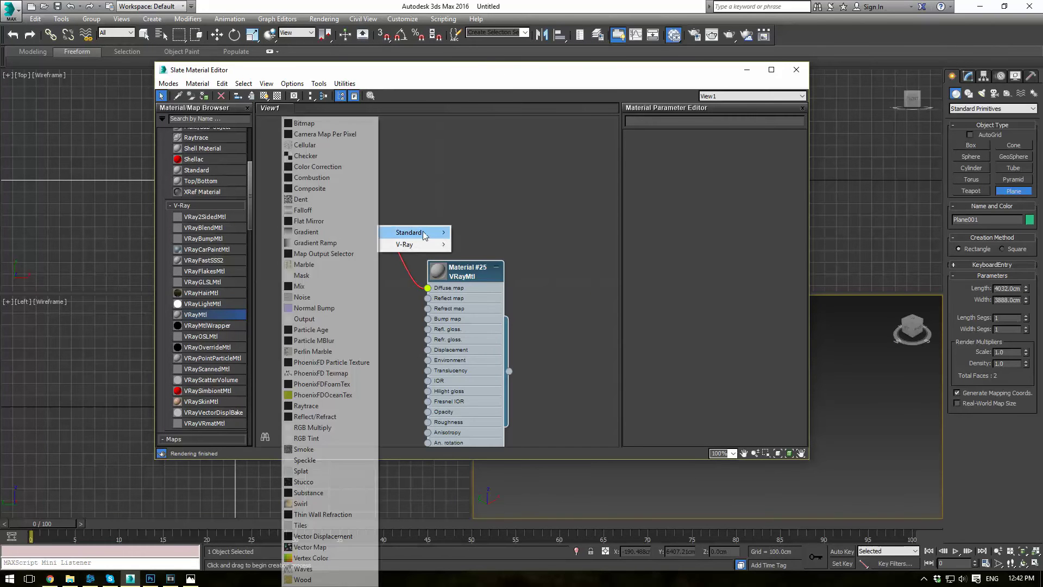
{"action": "left_click", "coordinate": [321, 123]}
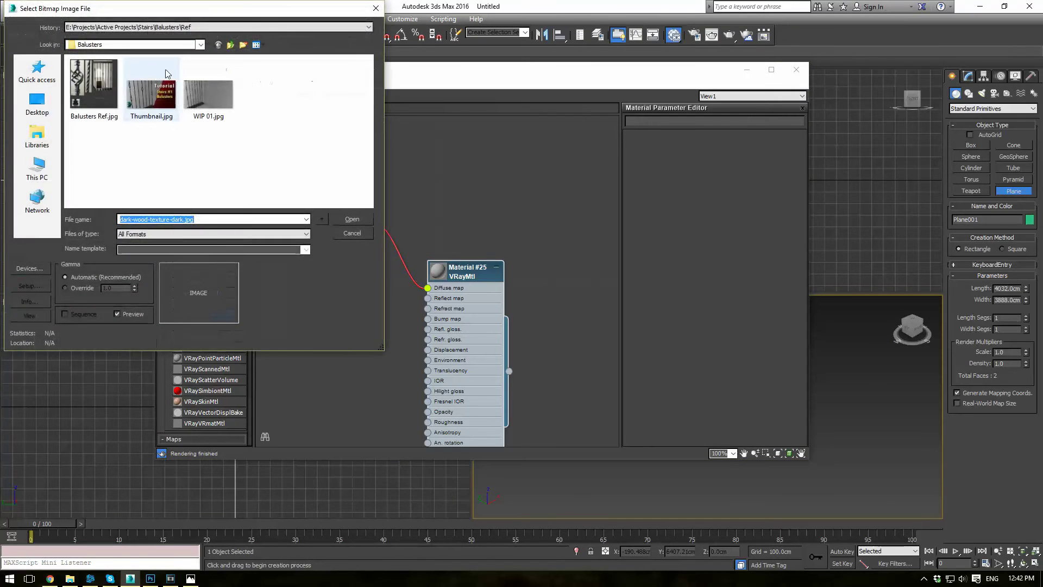
{"action": "left_click", "coordinate": [228, 46]}
{"action": "double_click", "coordinate": [109, 83]}
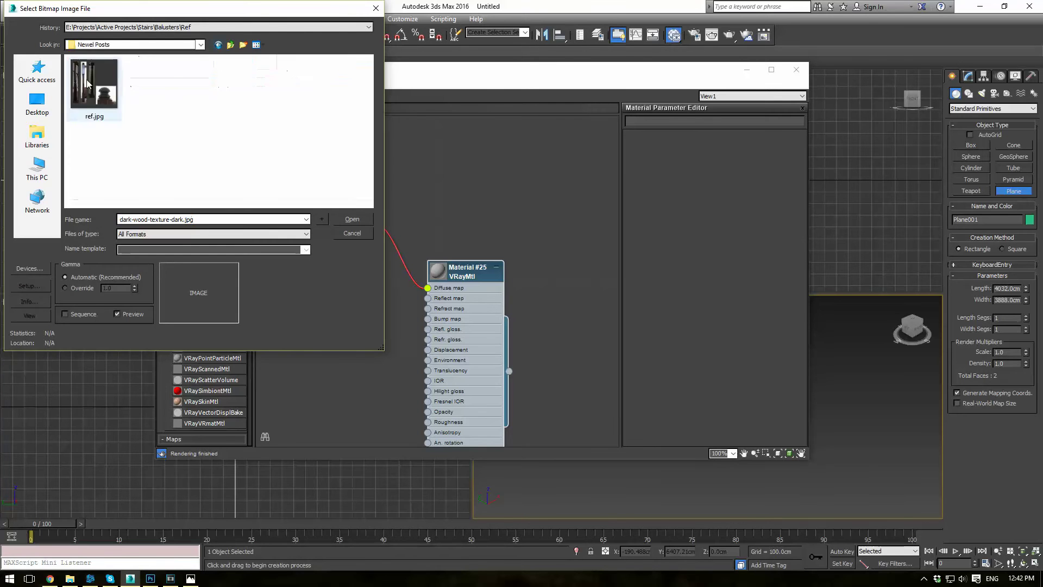
{"action": "double_click", "coordinate": [95, 90]}
Show the reference bitmap in the viewport, assign the material to the plane and close the Slate Material Editor
{"action": "double_click", "coordinate": [383, 229]}
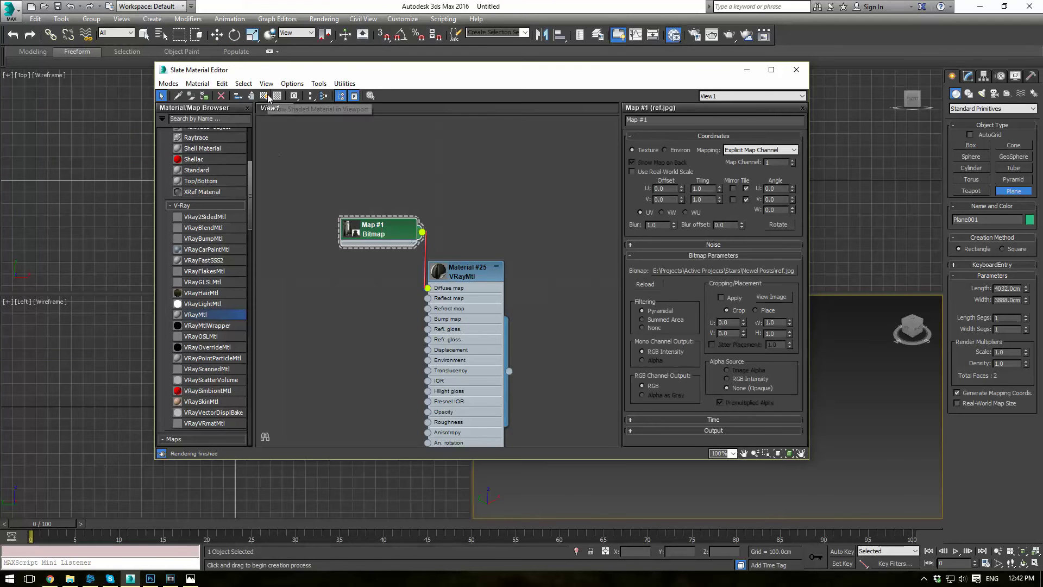
{"action": "left_click_drag", "start_coordinate": [393, 70], "coordinate": [241, 20]}
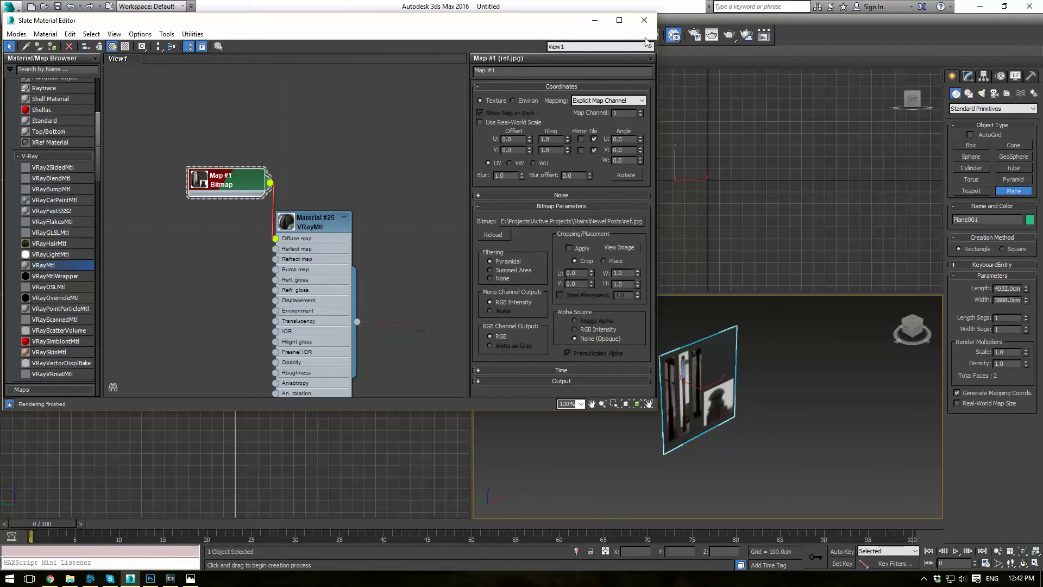
{"action": "left_click", "coordinate": [645, 20]}
Switch the Front view to realistic shading so it displays the reference image, and exit plane creation
{"action": "right_click", "coordinate": [638, 218]}
{"action": "key", "text": "F3"}
{"action": "middle_click_drag", "start_coordinate": [659, 207], "coordinate": [686, 240]}
{"action": "scroll", "coordinate": [685, 231], "scroll_direction": "down", "scroll_amount": 10}
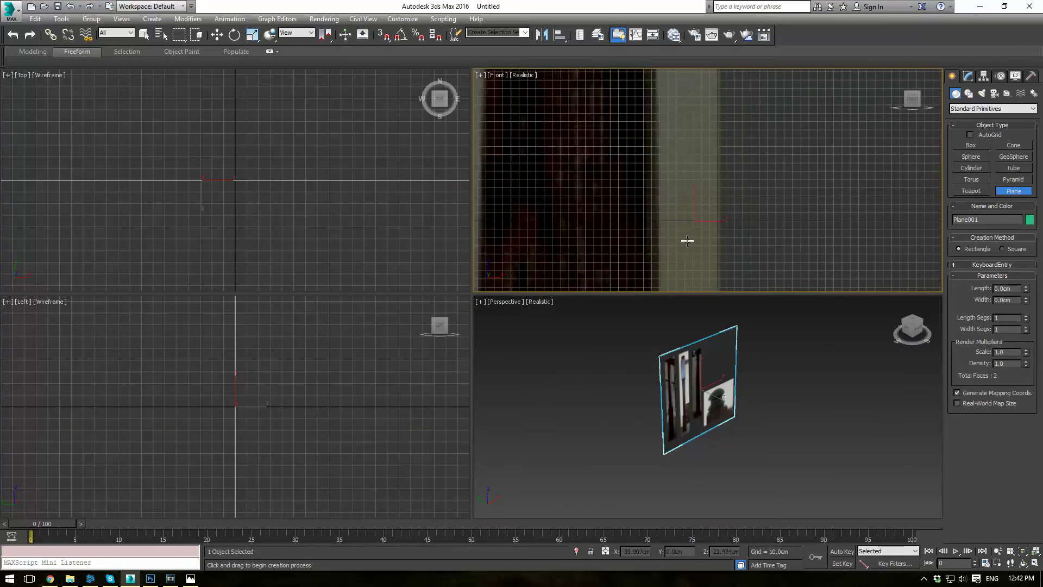
{"action": "scroll", "coordinate": [679, 200], "scroll_direction": "down", "scroll_amount": 5}
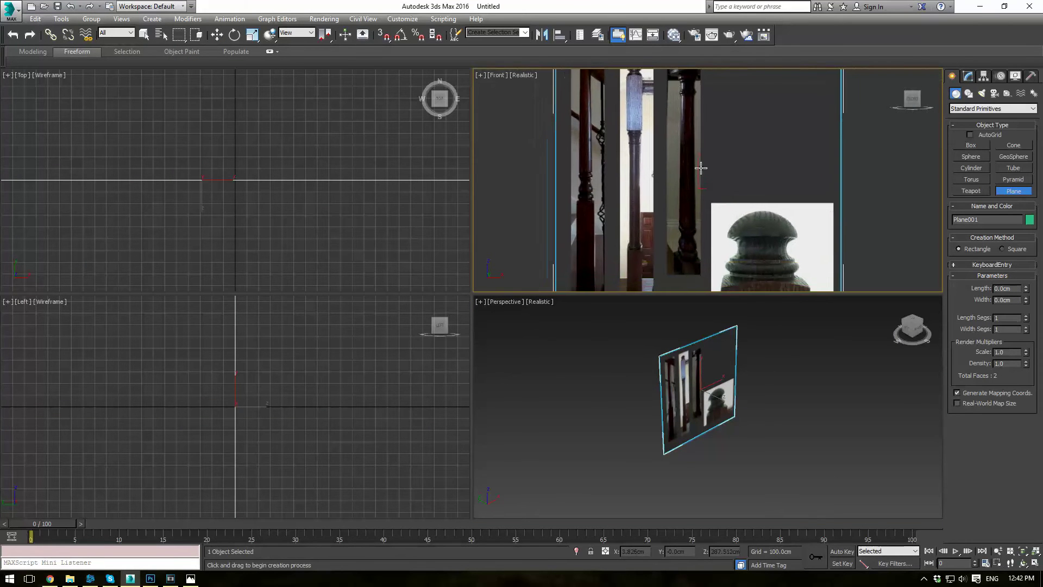
{"action": "right_click", "coordinate": [887, 182]}
Freeze the reference plane through its object properties, with Show Frozen in Gray turned off
{"action": "right_click", "coordinate": [700, 126]}
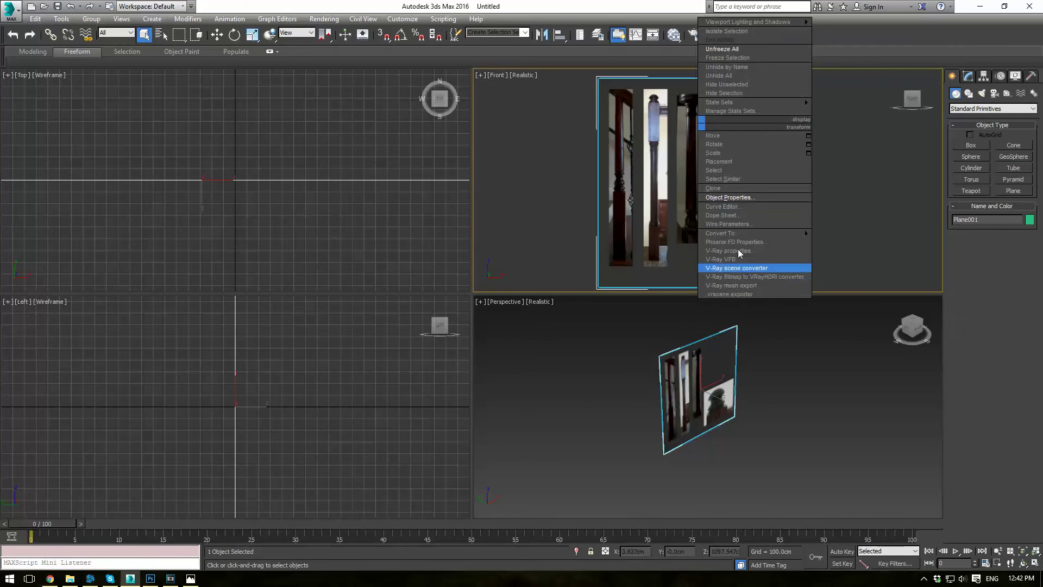
{"action": "left_click", "coordinate": [737, 197]}
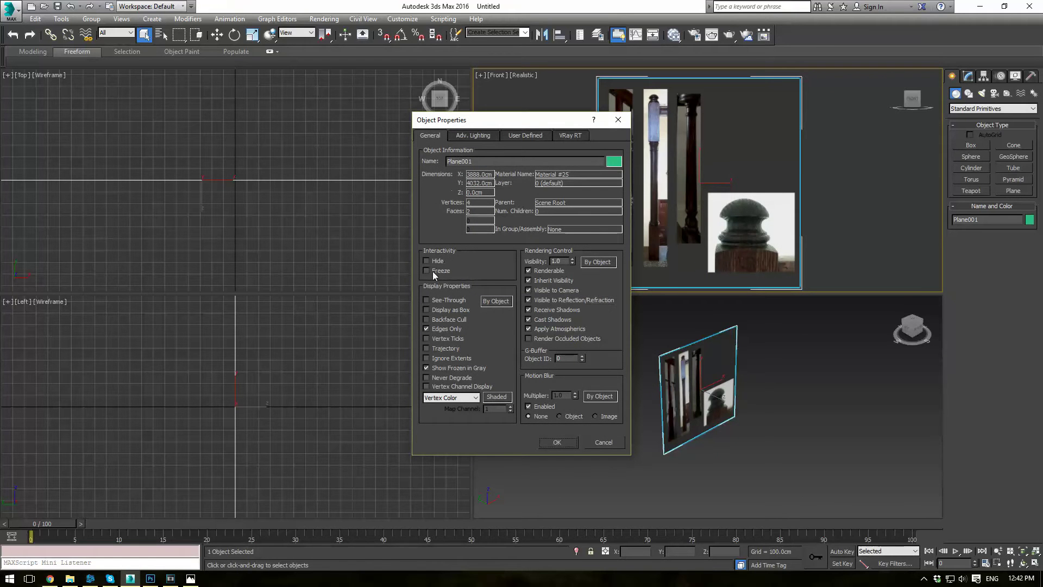
{"action": "left_click", "coordinate": [556, 441]}
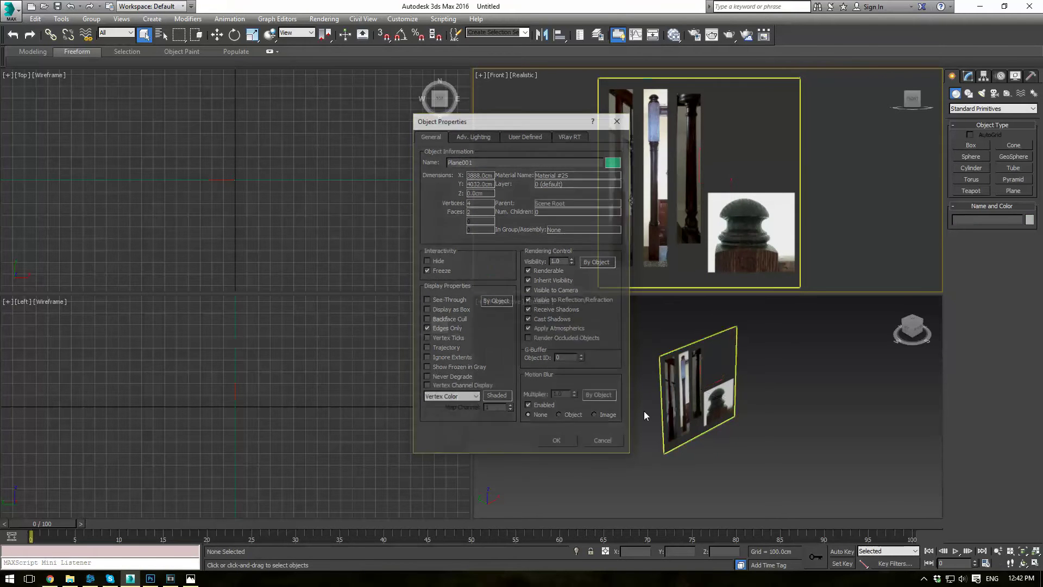
Maximize the Front view and activate the Line spline tool at the lower turned section of the first reference post
{"action": "key", "text": "alt+w"}
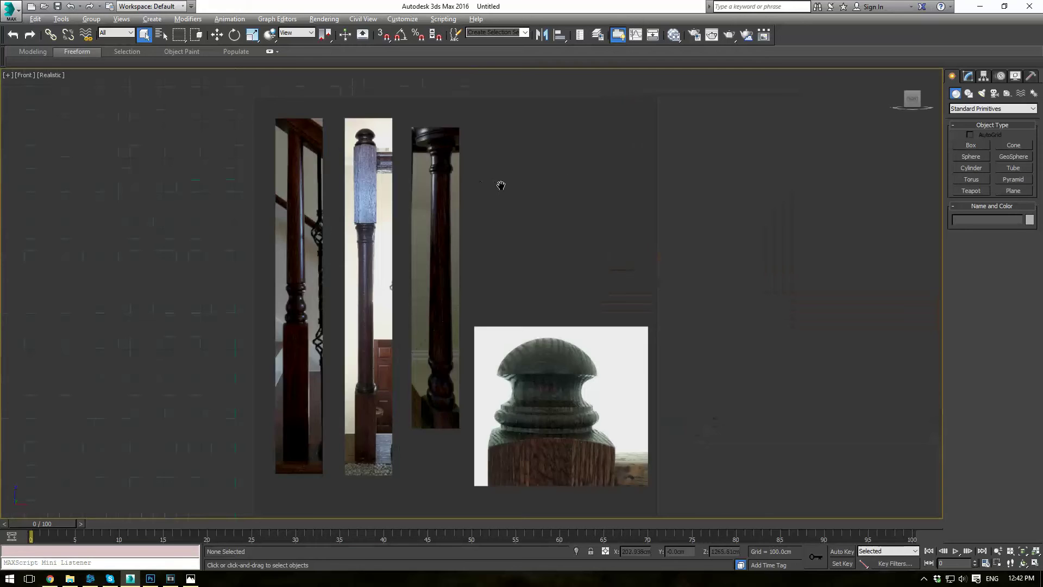
{"action": "scroll", "coordinate": [500, 182], "scroll_direction": "up", "scroll_amount": 8}
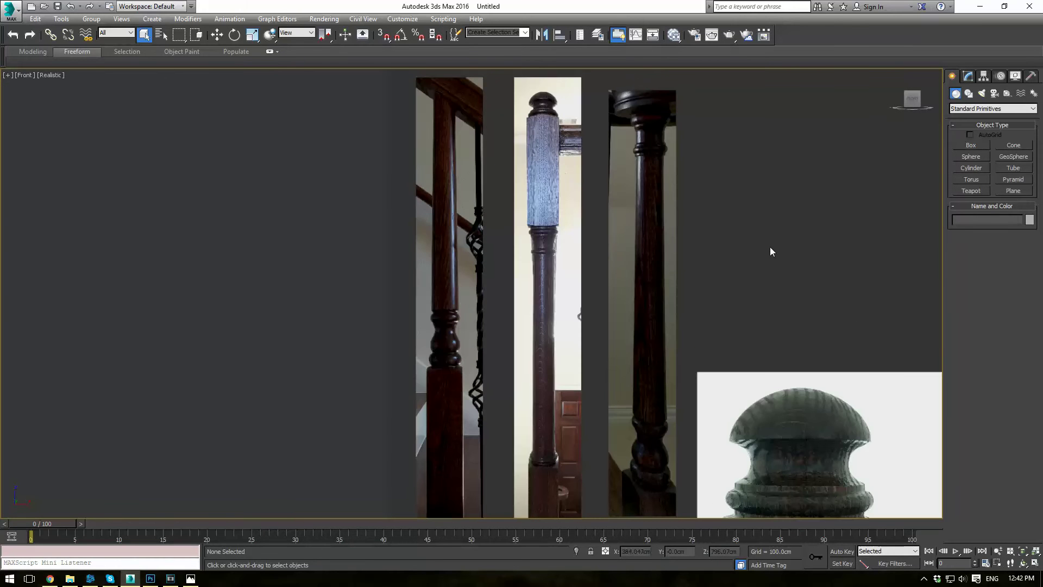
{"action": "middle_click_drag", "start_coordinate": [642, 300], "coordinate": [774, 285]}
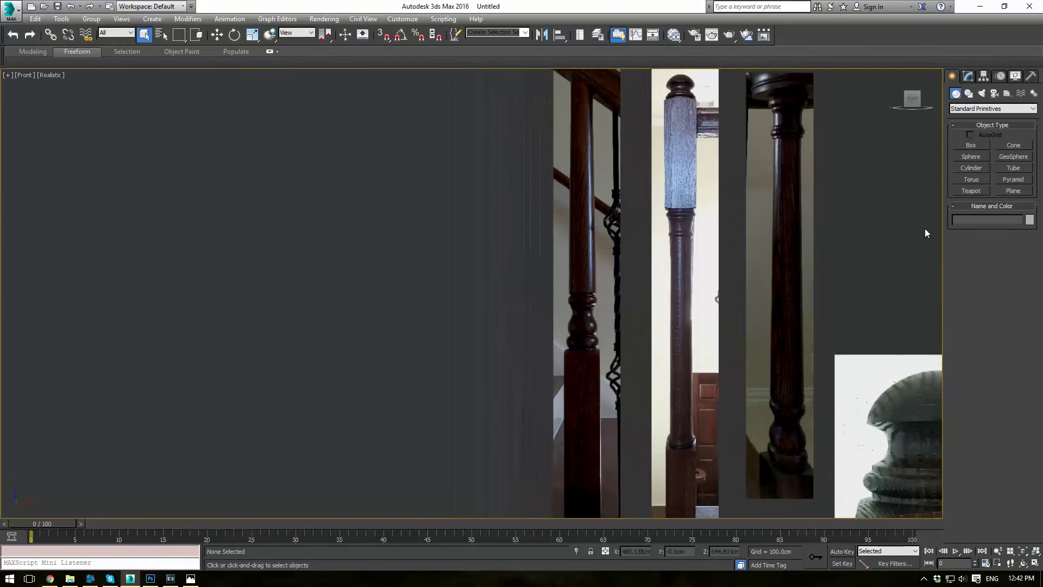
{"action": "left_click", "coordinate": [968, 94]}
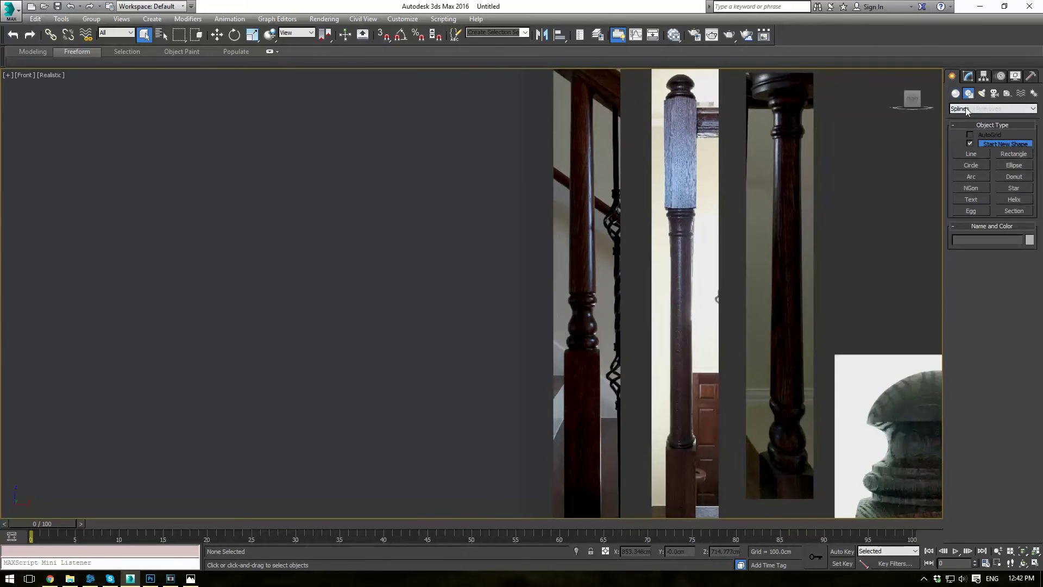
{"action": "left_click", "coordinate": [971, 154]}
{"action": "scroll", "coordinate": [617, 315], "scroll_direction": "up", "scroll_amount": 6}
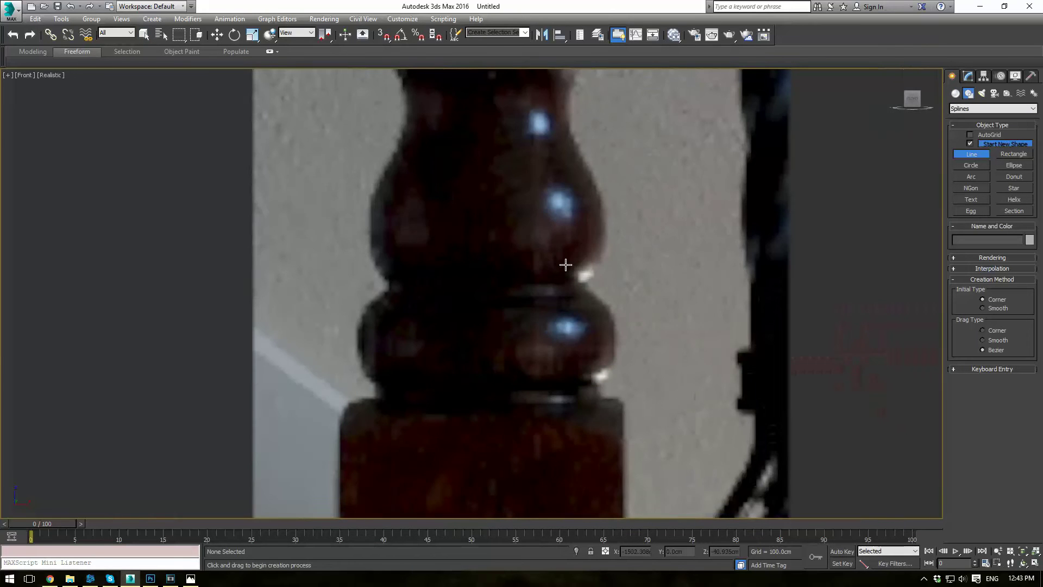
{"action": "left_click", "coordinate": [603, 457]}
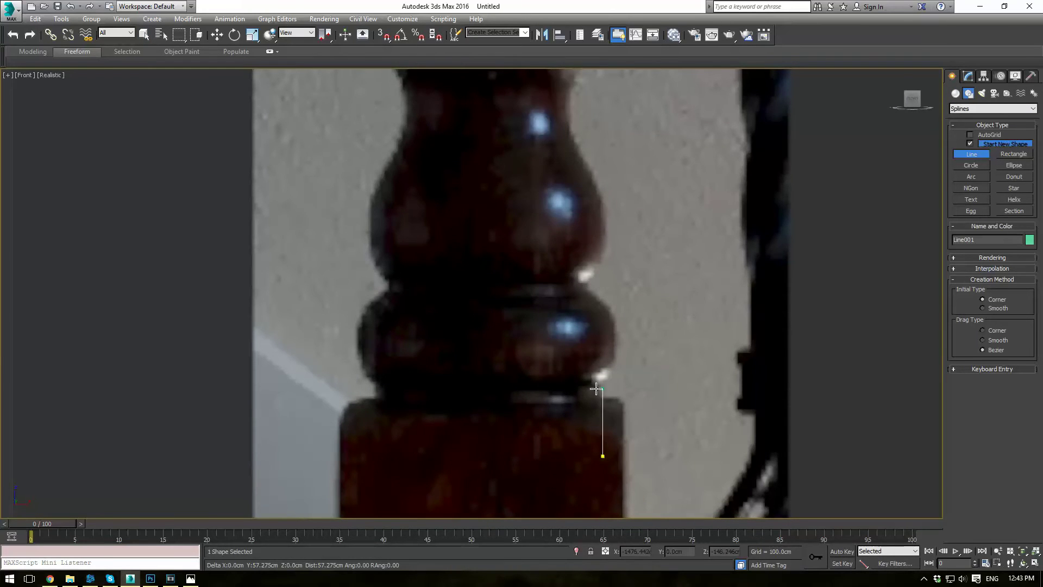
{"action": "left_click", "coordinate": [596, 389]}
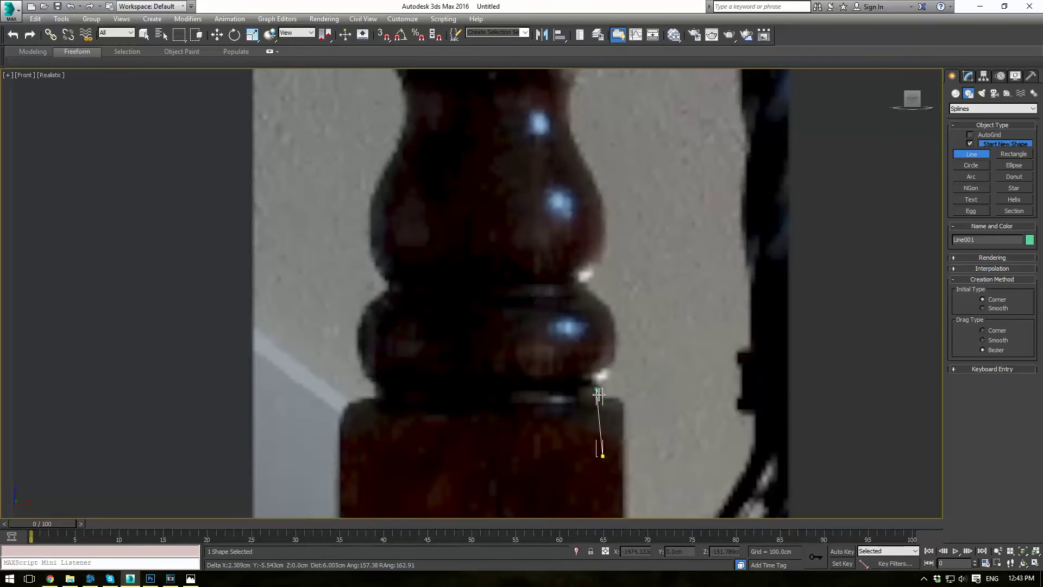
{"action": "right_click", "coordinate": [608, 396]}
{"action": "key", "text": "ctrl+z"}
Start the profile line just inside the first post's square base and trace the lowest bead's outer edge up to the groove above it
{"action": "left_click", "coordinate": [600, 451]}
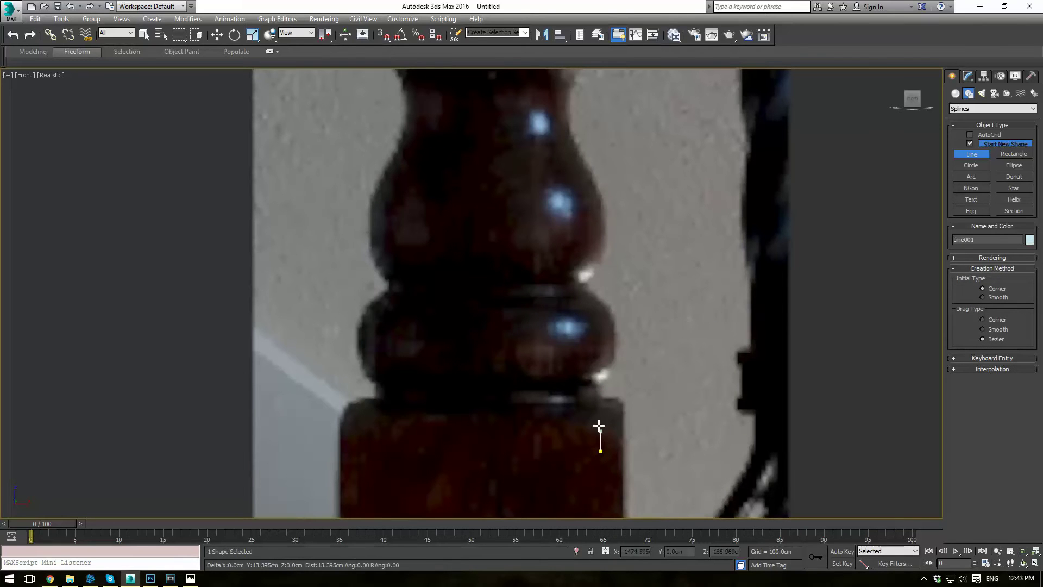
{"action": "mouse_move", "coordinate": [599, 384]}
{"action": "left_mouse_down"}
{"action": "mouse_move", "coordinate": [612, 365]}
{"action": "mouse_move", "coordinate": [630, 375]}
{"action": "mouse_move", "coordinate": [609, 369]}
{"action": "left_mouse_up"}
{"action": "left_click_drag", "start_coordinate": [614, 328], "coordinate": [591, 292]}
{"action": "left_click", "coordinate": [587, 292]}
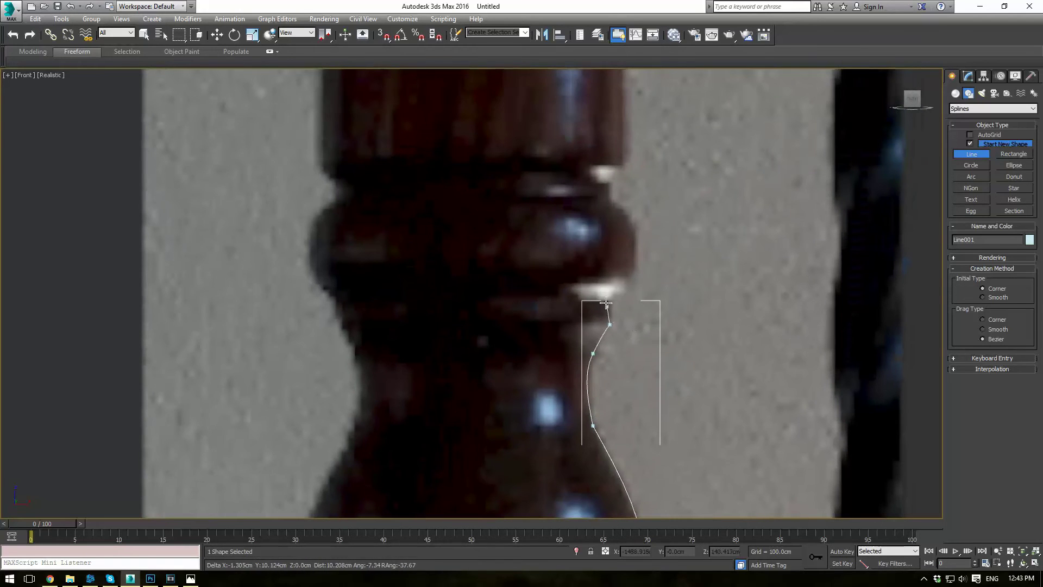
Continue the profile line up the small collar, around the upper bead and into the groove beneath the post's shaft
{"action": "left_click", "coordinate": [609, 303]}
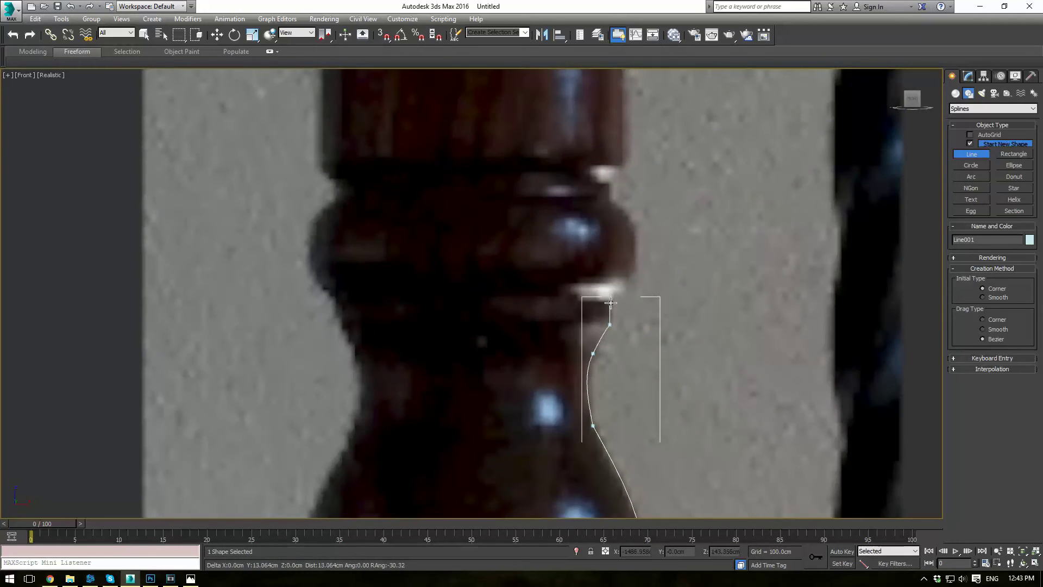
{"action": "left_click", "coordinate": [628, 277]}
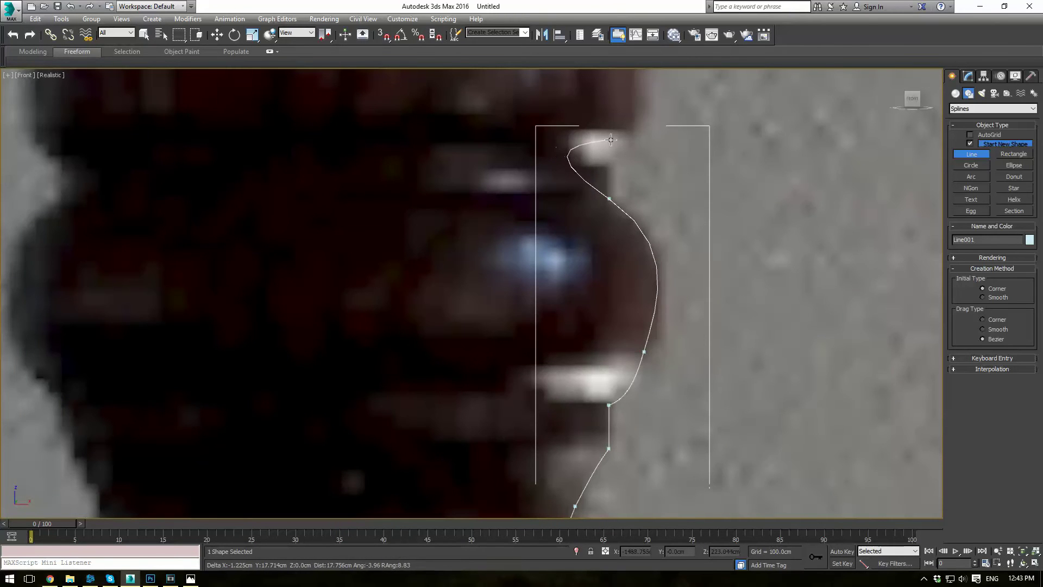
{"action": "left_click", "coordinate": [632, 140]}
Extend the profile line straight up the shaft's edge to the handrail, cap it with a horizontal segment to the post's centre, and finish the line
{"action": "middle_click_drag", "start_coordinate": [654, 130], "coordinate": [618, 316]}
{"action": "scroll", "coordinate": [614, 299], "scroll_direction": "down", "scroll_amount": 6}
{"action": "middle_click_drag", "start_coordinate": [629, 216], "coordinate": [596, 380]}
{"action": "scroll", "coordinate": [602, 315], "scroll_direction": "down", "scroll_amount": 6}
{"action": "middle_click_drag", "start_coordinate": [596, 238], "coordinate": [556, 395]}
{"action": "scroll", "coordinate": [565, 173], "scroll_direction": "down", "scroll_amount": 2}
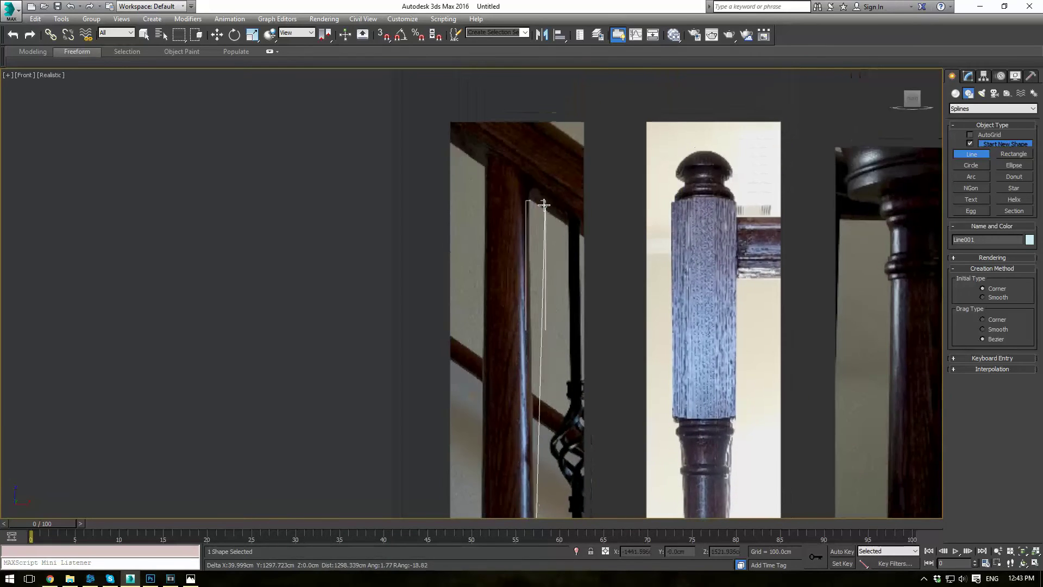
{"action": "scroll", "coordinate": [538, 158], "scroll_direction": "up", "scroll_amount": 5}
{"action": "scroll", "coordinate": [507, 138], "scroll_direction": "up", "scroll_amount": 3}
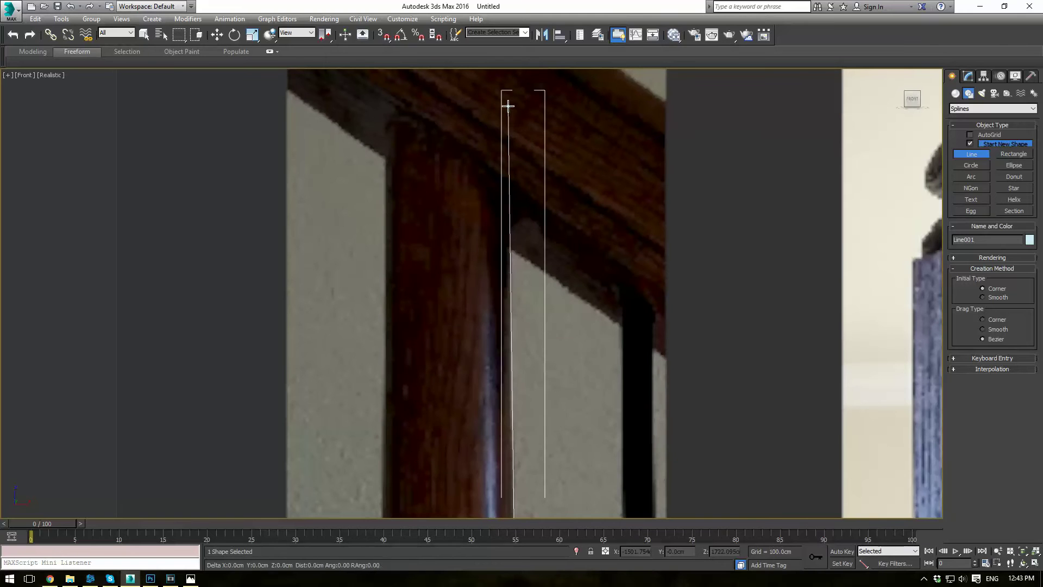
{"action": "left_click", "coordinate": [509, 106]}
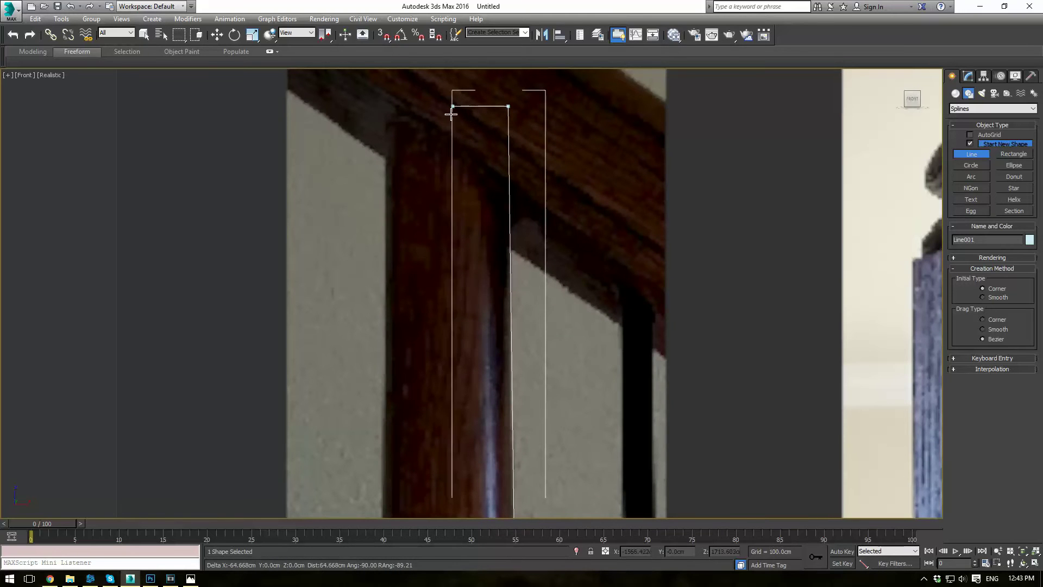
{"action": "left_click", "coordinate": [451, 106]}
{"action": "right_click", "coordinate": [535, 169]}
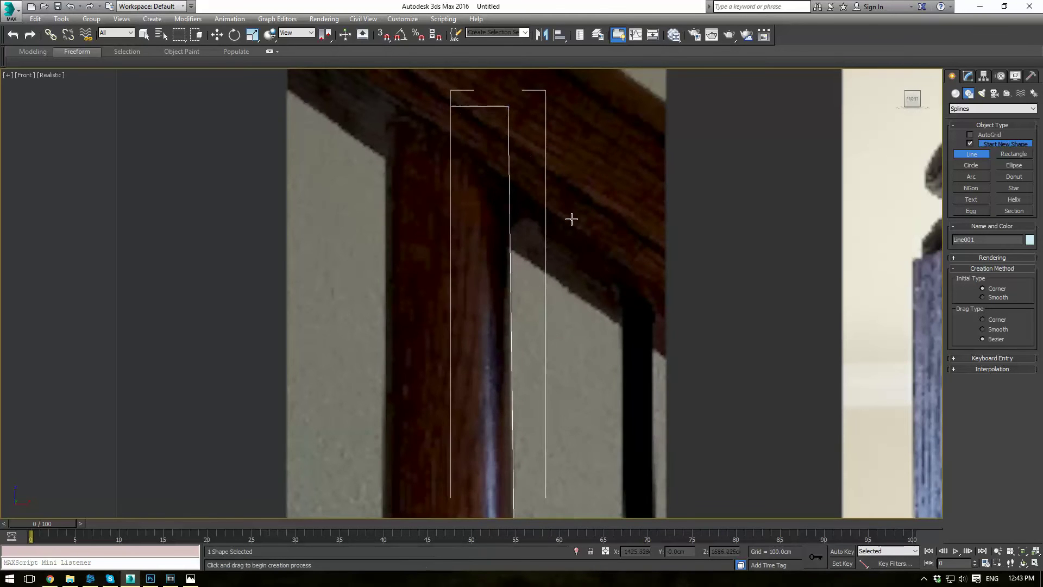
Add an Edit Spline modifier to the traced profile line and enter its Vertex level
{"action": "scroll", "coordinate": [576, 228], "scroll_direction": "down", "scroll_amount": 5}
{"action": "middle_click_drag", "start_coordinate": [598, 317], "coordinate": [609, 218]}
{"action": "scroll", "coordinate": [594, 212], "scroll_direction": "up", "scroll_amount": 4}
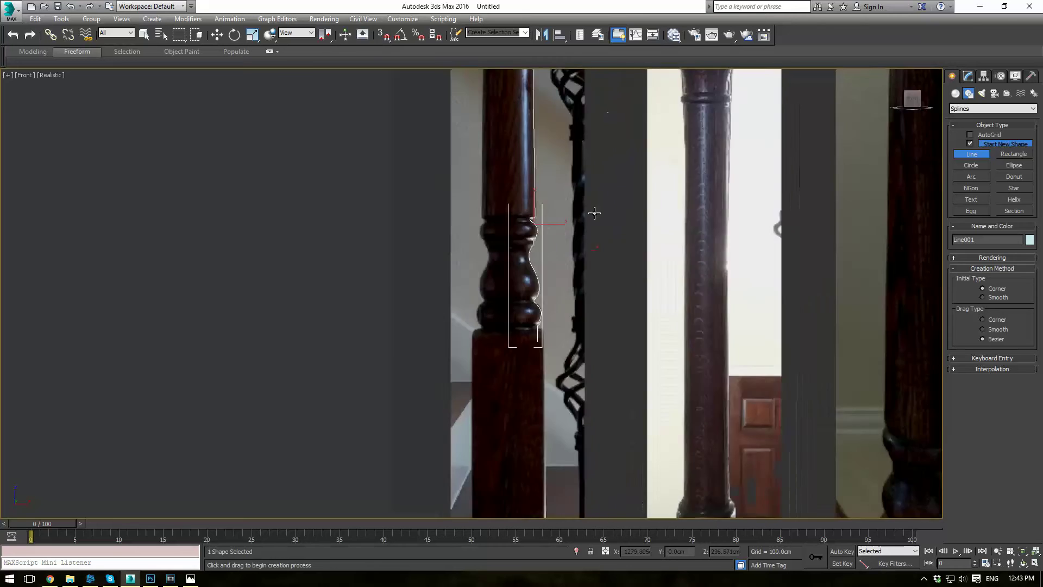
{"action": "scroll", "coordinate": [549, 255], "scroll_direction": "up", "scroll_amount": 5}
{"action": "middle_click_drag", "start_coordinate": [516, 267], "coordinate": [577, 236]}
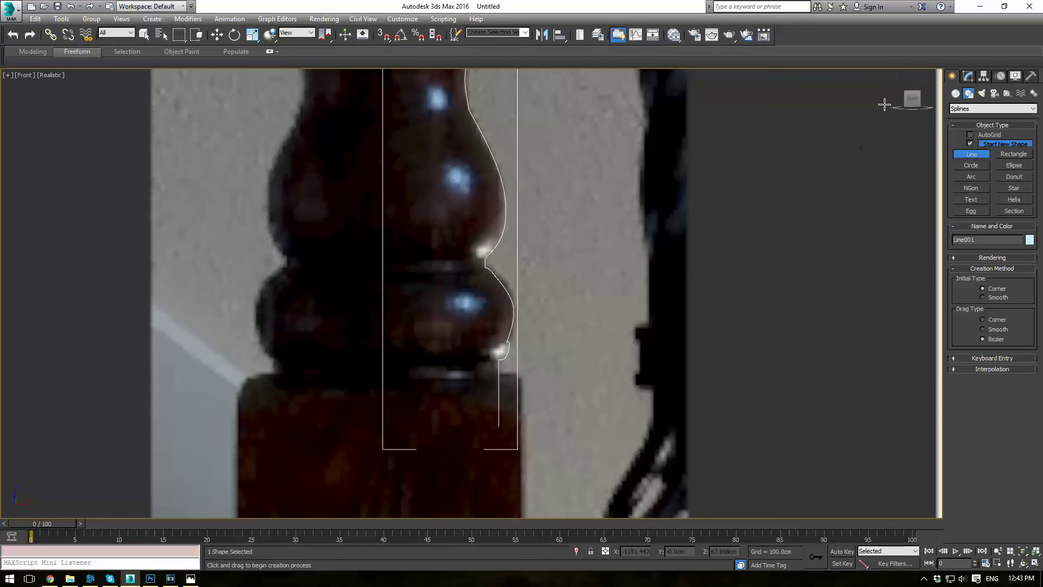
{"action": "left_click", "coordinate": [968, 76]}
{"action": "left_click", "coordinate": [989, 107]}
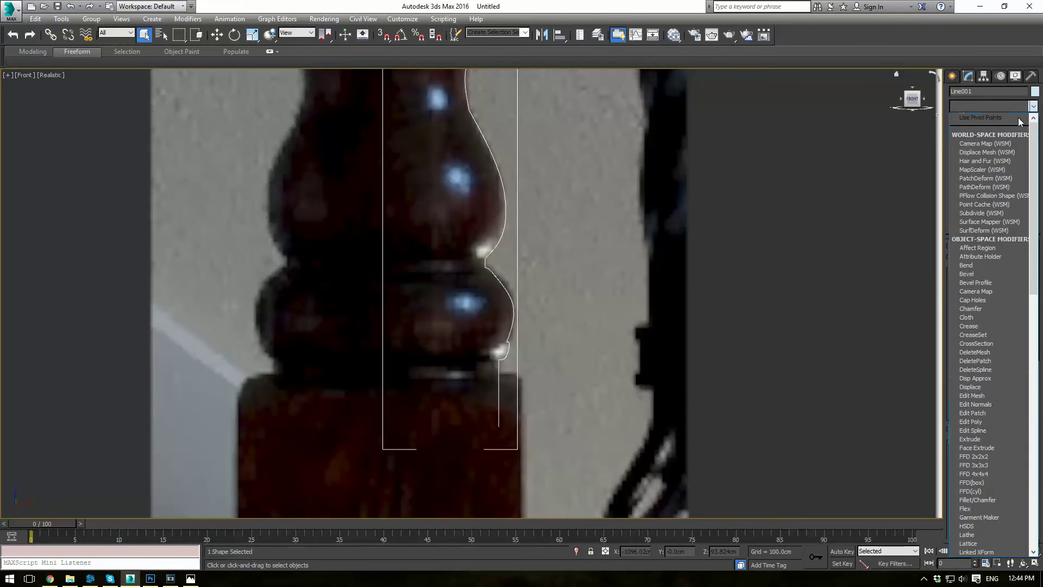
{"action": "left_click", "coordinate": [986, 431]}
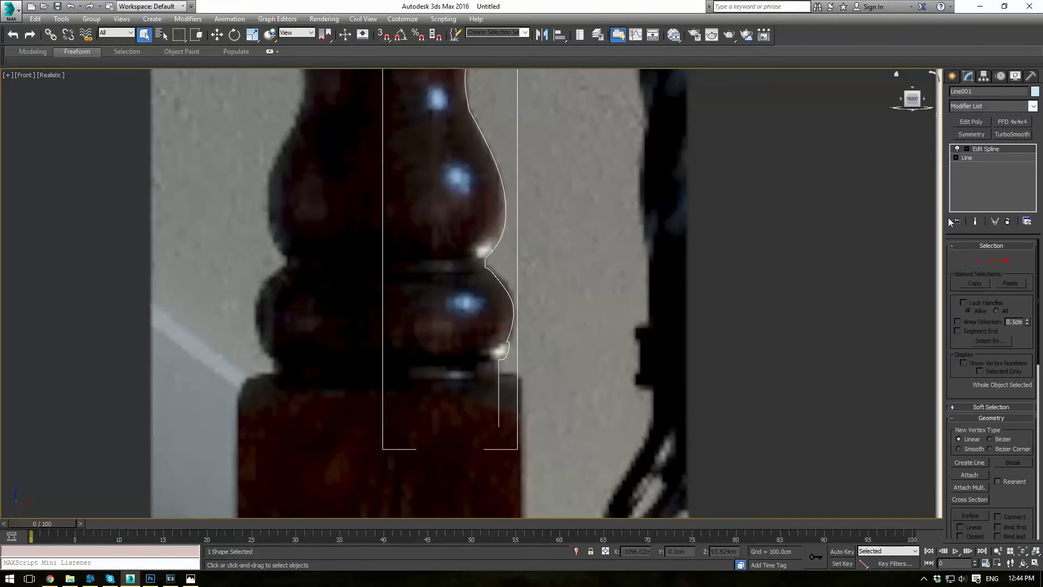
{"action": "left_click", "coordinate": [977, 260]}
Convert the vertex where the lowest bead meets the small lip below it to Bezier Corner
{"action": "scroll", "coordinate": [551, 295], "scroll_direction": "up", "scroll_amount": 3}
{"action": "scroll", "coordinate": [550, 295], "scroll_direction": "up", "scroll_amount": 2}
{"action": "middle_click_drag", "start_coordinate": [404, 294], "coordinate": [422, 282]}
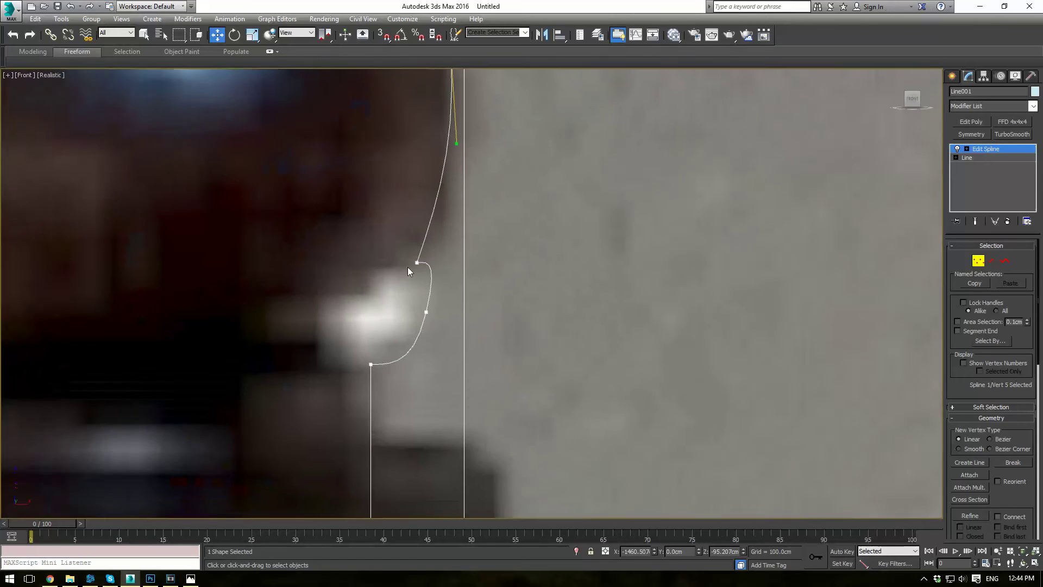
{"action": "scroll", "coordinate": [415, 251], "scroll_direction": "down", "scroll_amount": 4}
{"action": "scroll", "coordinate": [362, 274], "scroll_direction": "up", "scroll_amount": 2}
{"action": "left_click", "coordinate": [474, 233]}
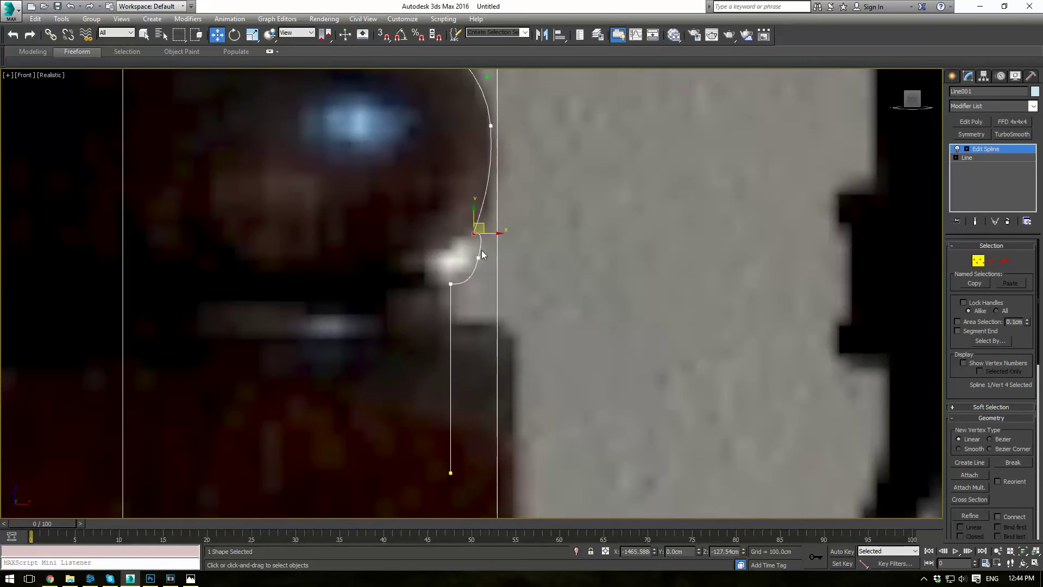
{"action": "right_click", "coordinate": [470, 230]}
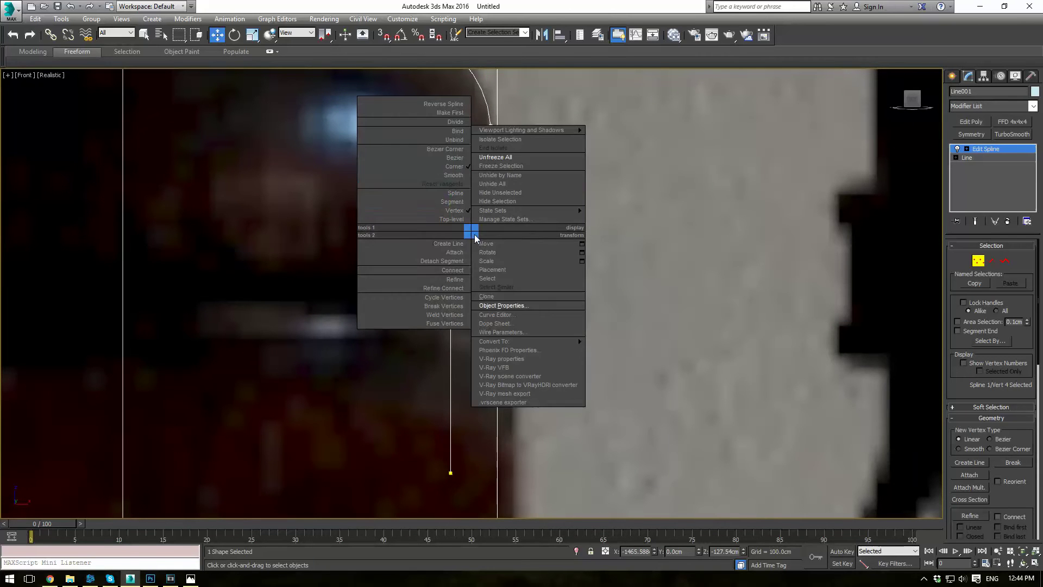
{"action": "left_click", "coordinate": [458, 152]}
Adjust the Bezier handles of the vertex under the lowest bead so the small lip curves along the reference edge
{"action": "scroll", "coordinate": [515, 248], "scroll_direction": "up", "scroll_amount": 3}
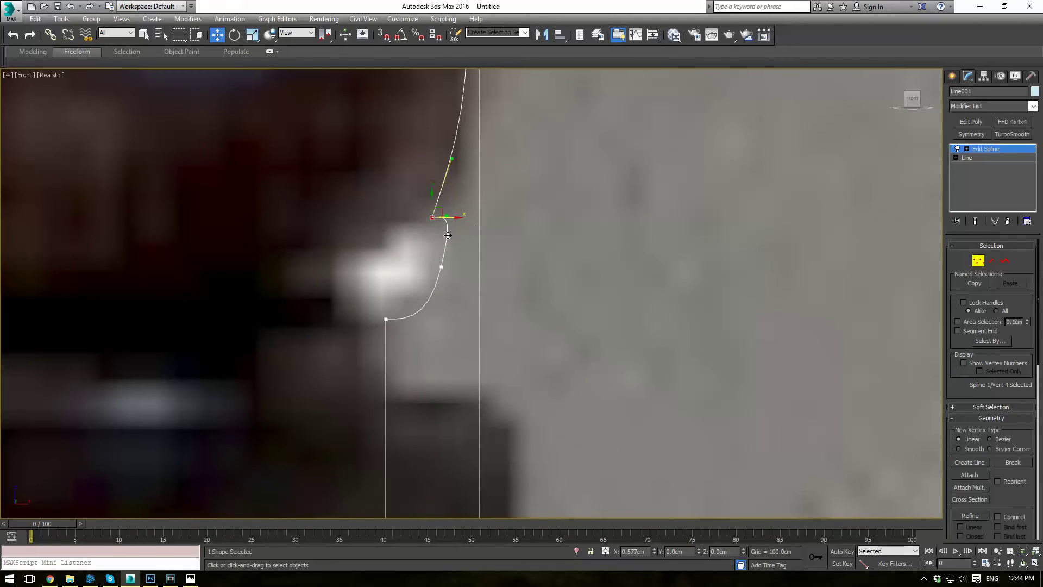
{"action": "left_click_drag", "start_coordinate": [443, 217], "coordinate": [433, 204]}
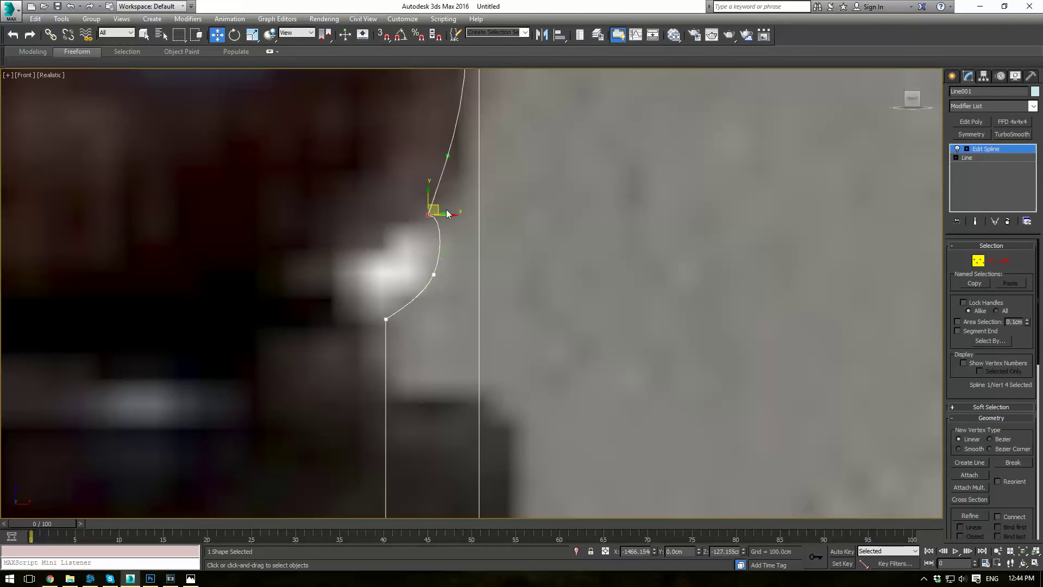
{"action": "scroll", "coordinate": [441, 209], "scroll_direction": "up", "scroll_amount": 5}
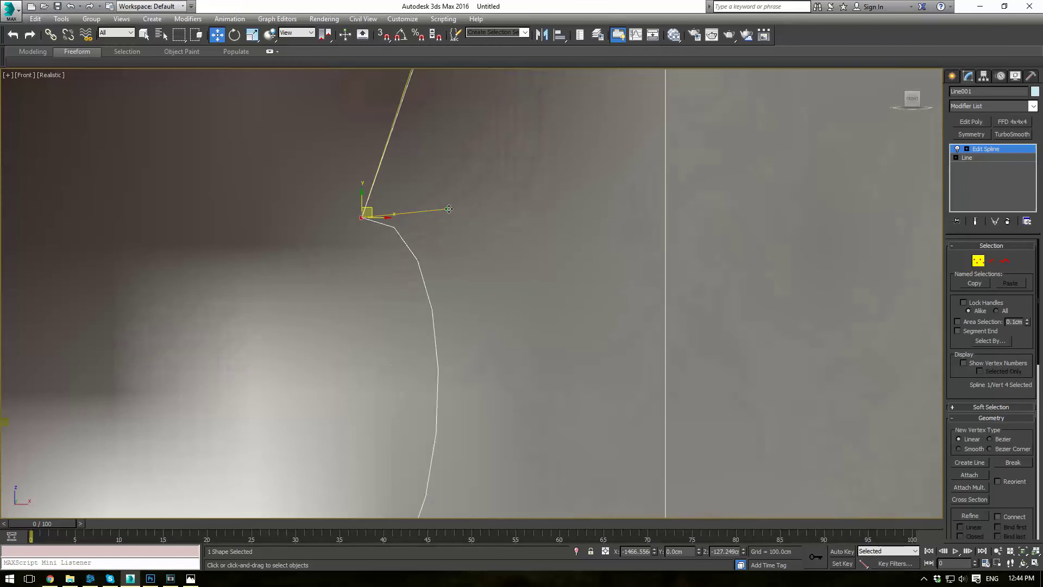
{"action": "left_click_drag", "start_coordinate": [449, 209], "coordinate": [452, 288]}
{"action": "scroll", "coordinate": [481, 310], "scroll_direction": "down", "scroll_amount": 4}
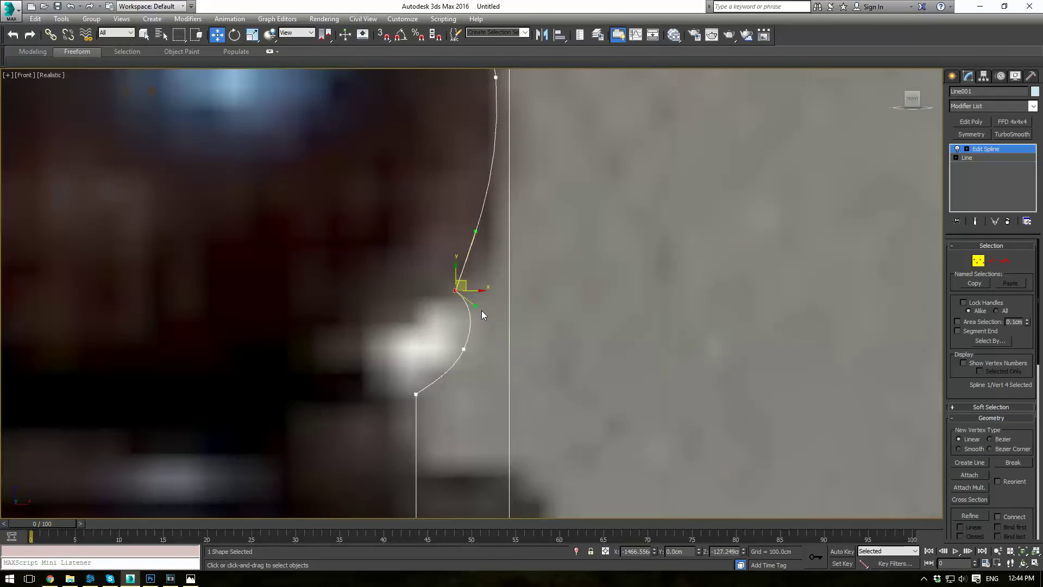
Convert the vertex at the upper end of the groove above the lowest bead to Bezier Corner
{"action": "scroll", "coordinate": [489, 318], "scroll_direction": "down", "scroll_amount": 2}
{"action": "scroll", "coordinate": [497, 324], "scroll_direction": "down", "scroll_amount": 2}
{"action": "scroll", "coordinate": [482, 195], "scroll_direction": "up", "scroll_amount": 3}
{"action": "scroll", "coordinate": [466, 304], "scroll_direction": "up", "scroll_amount": 1}
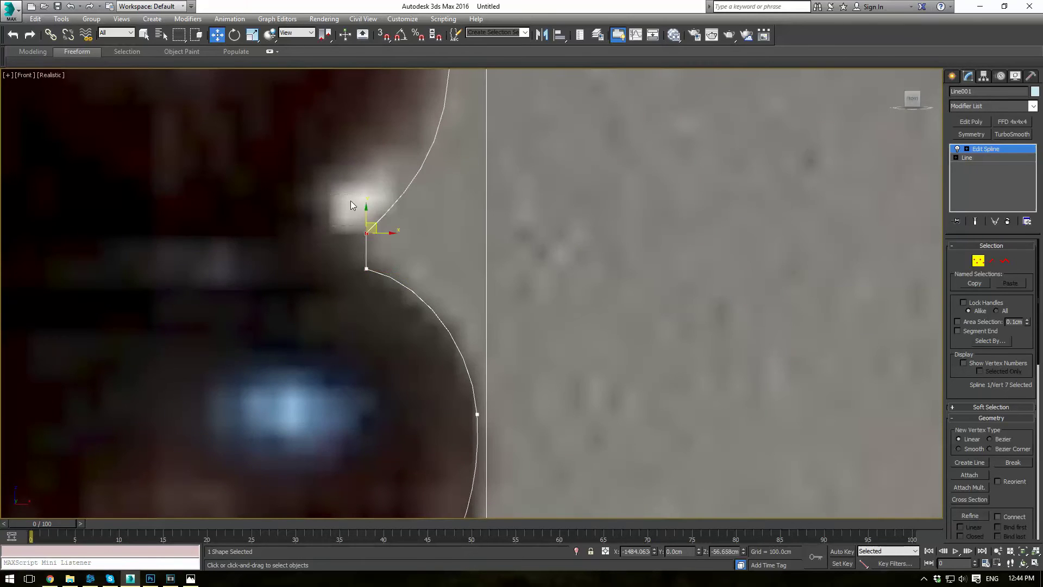
{"action": "right_click", "coordinate": [350, 200]}
{"action": "left_click", "coordinate": [331, 113]}
{"action": "scroll", "coordinate": [429, 178], "scroll_direction": "down", "scroll_amount": 6}
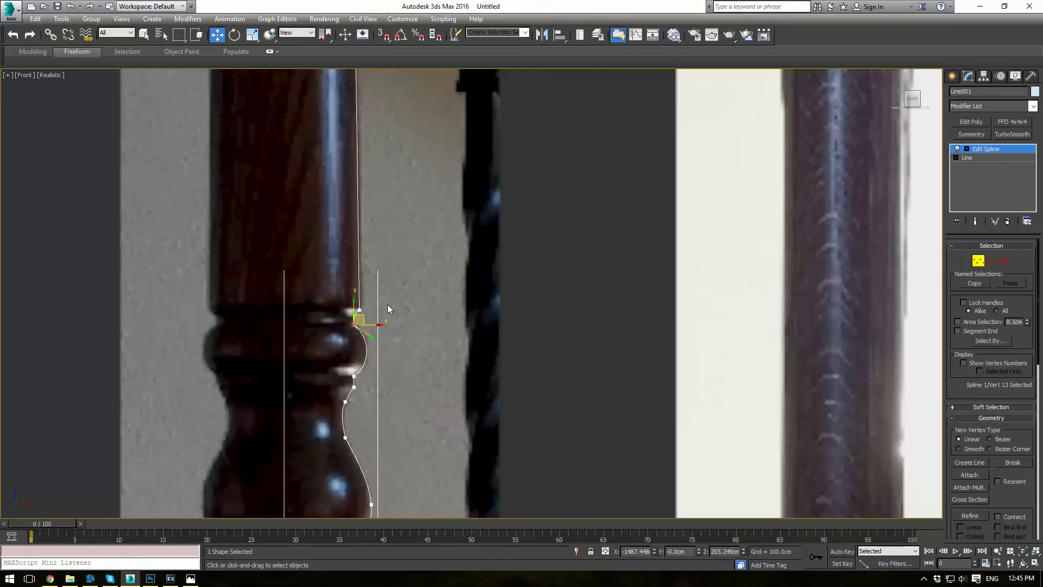
Check the remaining profile vertices up to the shaft, leave vertex editing, and apply a Lathe modifier to the profile
{"action": "scroll", "coordinate": [385, 305], "scroll_direction": "up", "scroll_amount": 8}
{"action": "scroll", "coordinate": [239, 302], "scroll_direction": "down", "scroll_amount": 8}
{"action": "middle_click_drag", "start_coordinate": [361, 214], "coordinate": [500, 128]}
{"action": "scroll", "coordinate": [386, 326], "scroll_direction": "down", "scroll_amount": 6}
{"action": "scroll", "coordinate": [419, 228], "scroll_direction": "up", "scroll_amount": 5}
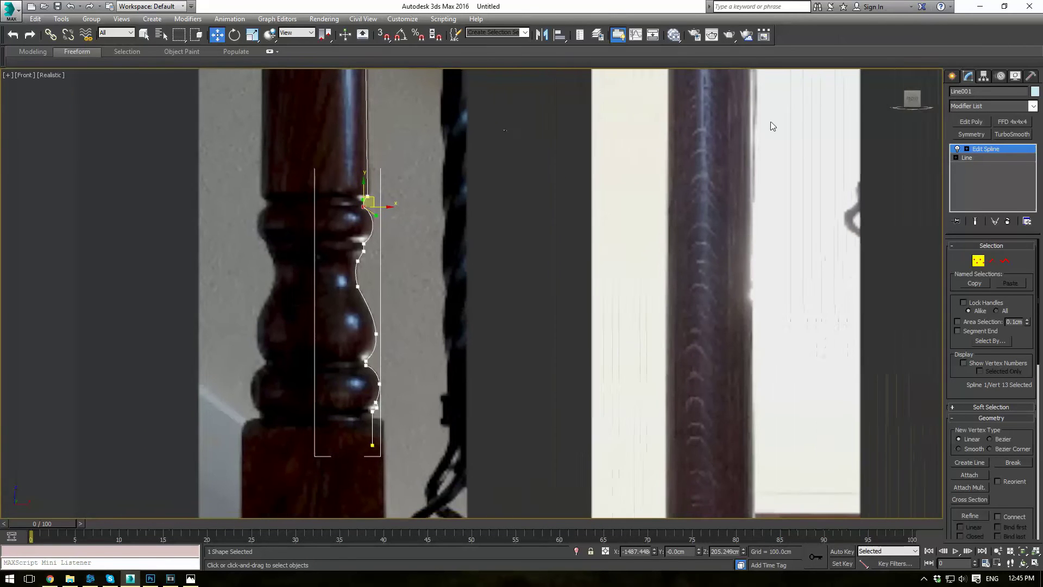
{"action": "left_click", "coordinate": [986, 150]}
{"action": "left_click", "coordinate": [1033, 107]}
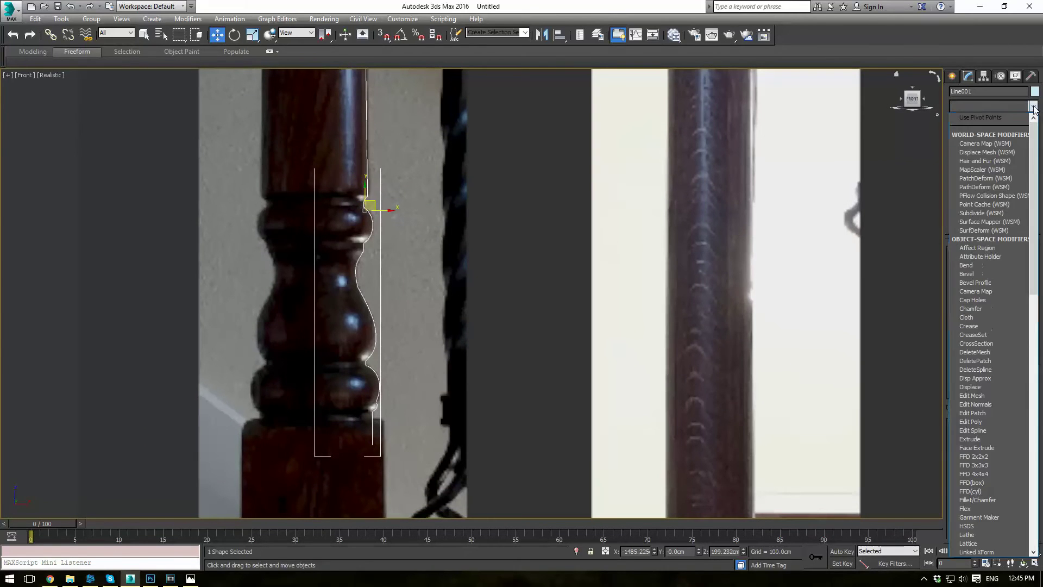
{"action": "key", "text": "l"}
{"action": "key", "text": "Return"}
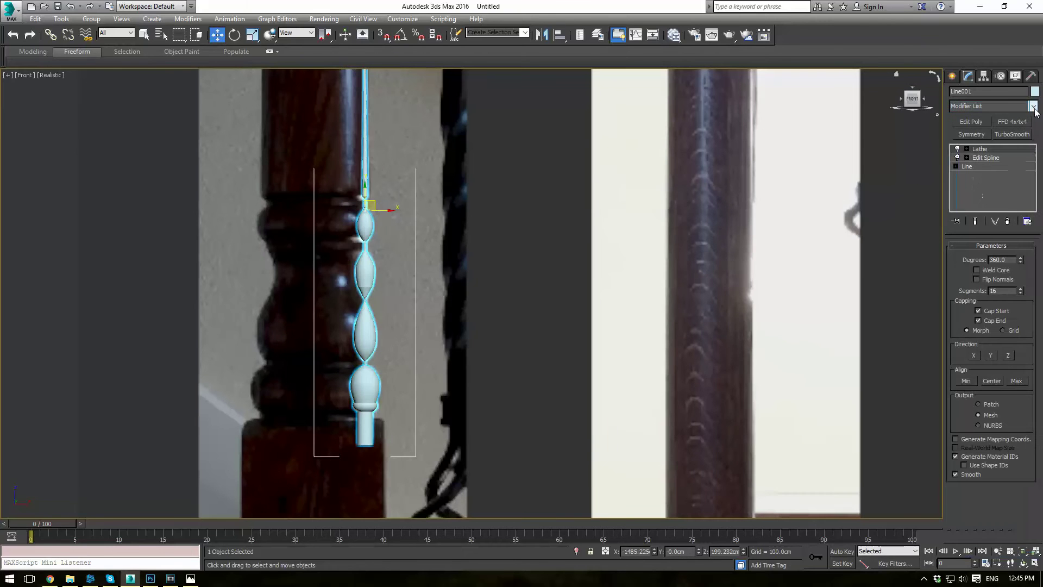
Move the Lathe axis sideways to the post's centre and set the Lathe segments to 30
{"action": "left_click", "coordinate": [967, 150]}
{"action": "left_click", "coordinate": [980, 158]}
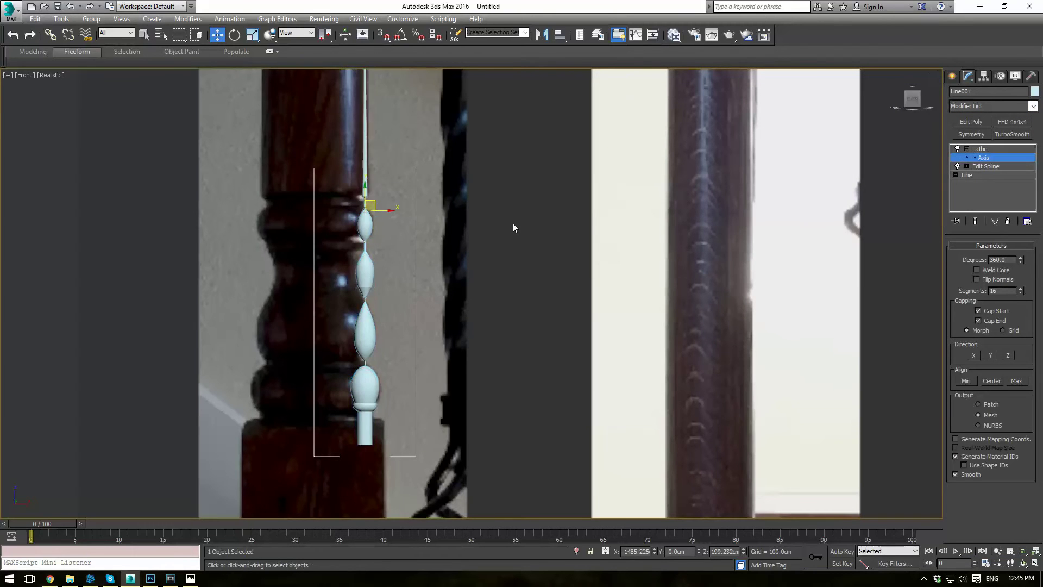
{"action": "middle_click_drag", "start_coordinate": [437, 219], "coordinate": [505, 263]}
{"action": "left_click_drag", "start_coordinate": [455, 265], "coordinate": [408, 269]}
{"action": "scroll", "coordinate": [408, 270], "scroll_direction": "down", "scroll_amount": 2}
{"action": "scroll", "coordinate": [467, 283], "scroll_direction": "up", "scroll_amount": 6}
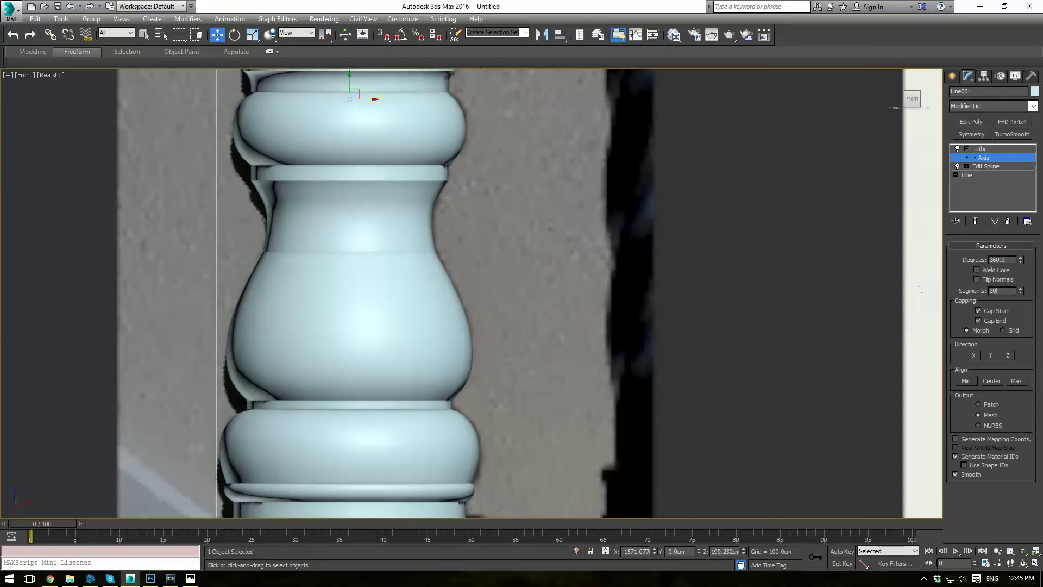
{"action": "key", "text": "Return"}
Examine the lathed post's turned section from several angles in the Perspective view and return to the Front view
{"action": "middle_click_drag", "start_coordinate": [644, 274], "coordinate": [640, 275]}
{"action": "key", "text": "p"}
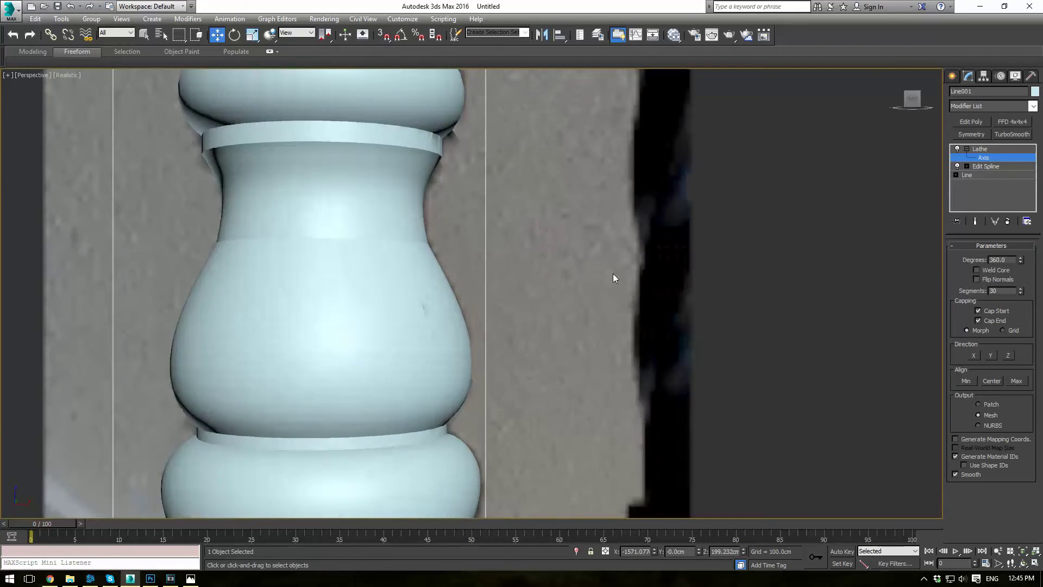
{"action": "scroll", "coordinate": [511, 258], "scroll_direction": "down", "scroll_amount": 4}
{"action": "mouse_move", "coordinate": [518, 252]}
{"action": "middle_mouse_down", "text": "alt"}
{"action": "mouse_move", "coordinate": [548, 273]}
{"action": "mouse_move", "coordinate": [637, 274]}
{"action": "mouse_move", "coordinate": [532, 257]}
{"action": "middle_mouse_up", "text": "alt"}
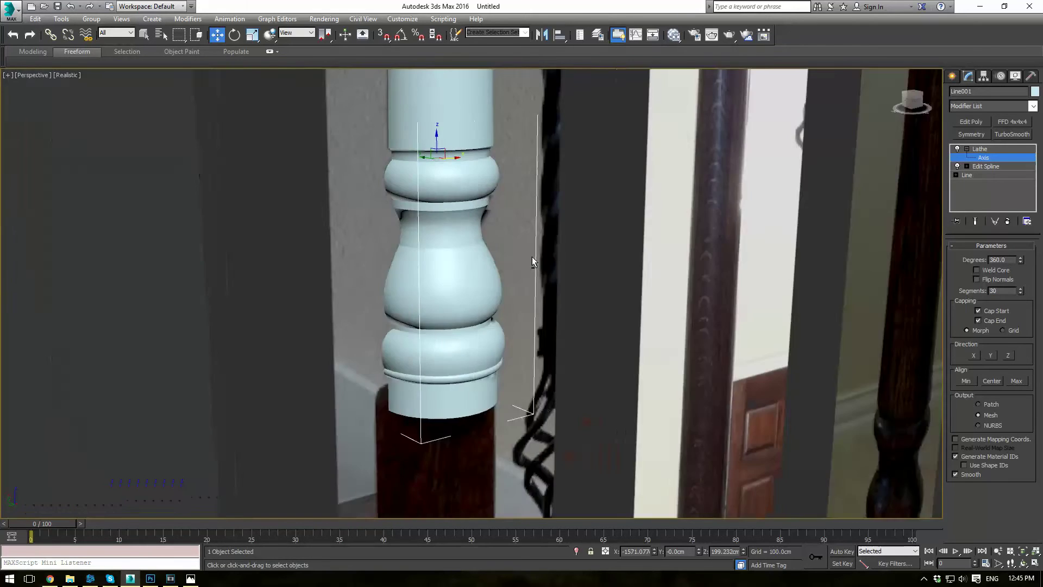
{"action": "scroll", "coordinate": [502, 217], "scroll_direction": "up", "scroll_amount": 3}
{"action": "middle_click_drag", "start_coordinate": [502, 217], "coordinate": [489, 280]}
{"action": "key", "text": "F3"}
{"action": "key", "text": "F3"}
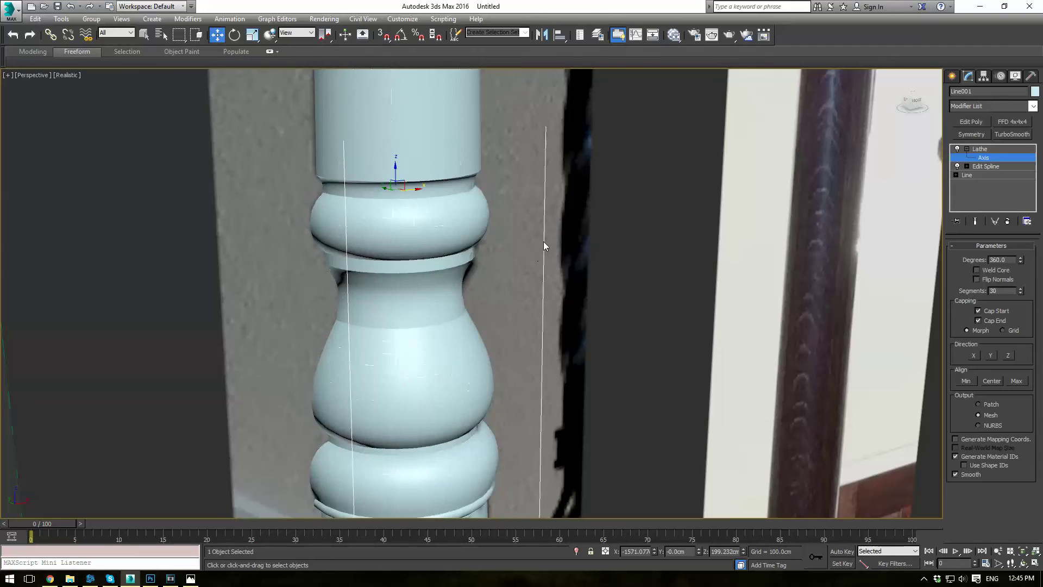
{"action": "scroll", "coordinate": [562, 269], "scroll_direction": "down", "scroll_amount": 2}
{"action": "middle_click_drag", "start_coordinate": [563, 269], "coordinate": [474, 227], "text": "alt"}
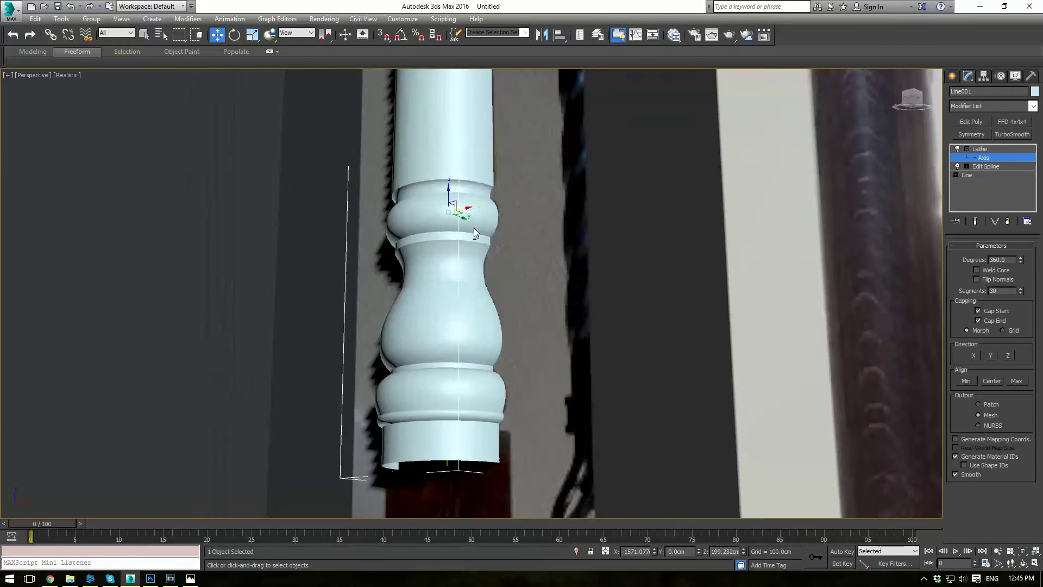
{"action": "scroll", "coordinate": [471, 228], "scroll_direction": "up", "scroll_amount": 5}
{"action": "scroll", "coordinate": [478, 219], "scroll_direction": "down", "scroll_amount": 6}
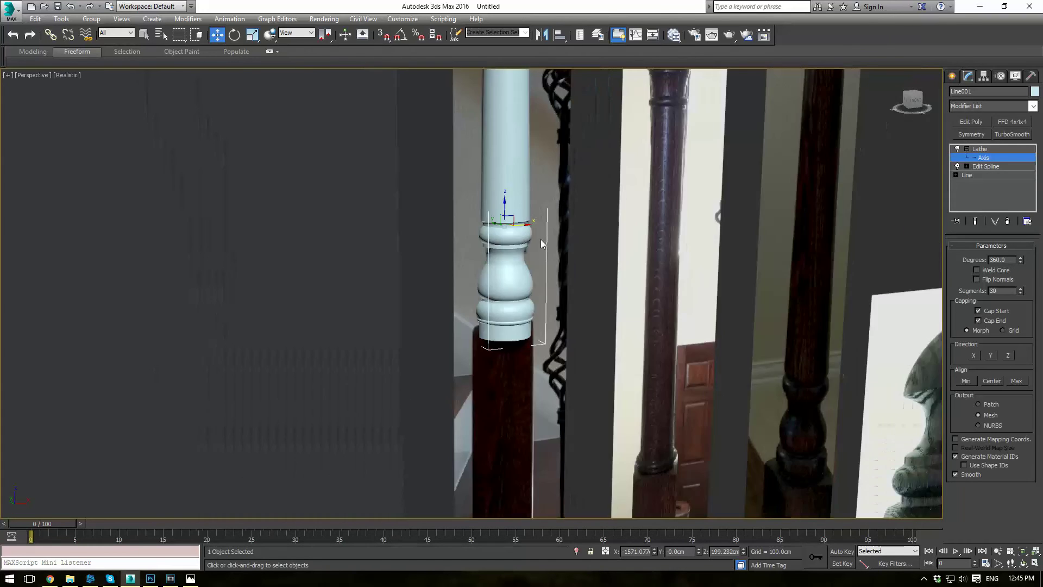
{"action": "mouse_move", "coordinate": [540, 238]}
{"action": "middle_mouse_down"}
{"action": "mouse_move", "coordinate": [535, 337]}
{"action": "mouse_move", "coordinate": [540, 251]}
{"action": "middle_mouse_up"}
{"action": "scroll", "coordinate": [532, 320], "scroll_direction": "down", "scroll_amount": 4}
{"action": "scroll", "coordinate": [533, 281], "scroll_direction": "up", "scroll_amount": 3}
{"action": "key", "text": "f"}
{"action": "middle_click_drag", "start_coordinate": [512, 326], "coordinate": [596, 193]}
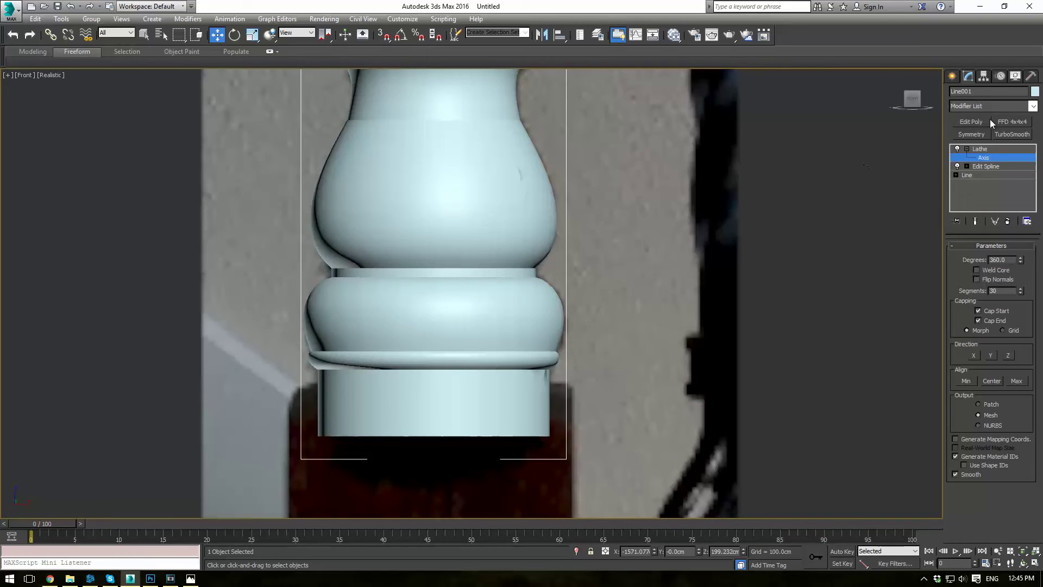
Leave Lathe axis editing, deselect the post, and draw a box about 1314 cm long over the first reference post's square base
{"action": "left_click", "coordinate": [981, 149]}
{"action": "left_click", "coordinate": [756, 283]}
{"action": "scroll", "coordinate": [688, 348], "scroll_direction": "down", "scroll_amount": 6}
{"action": "middle_click_drag", "start_coordinate": [685, 355], "coordinate": [626, 141]}
{"action": "left_click", "coordinate": [952, 75]}
{"action": "left_click", "coordinate": [956, 94]}
{"action": "left_click", "coordinate": [967, 146]}
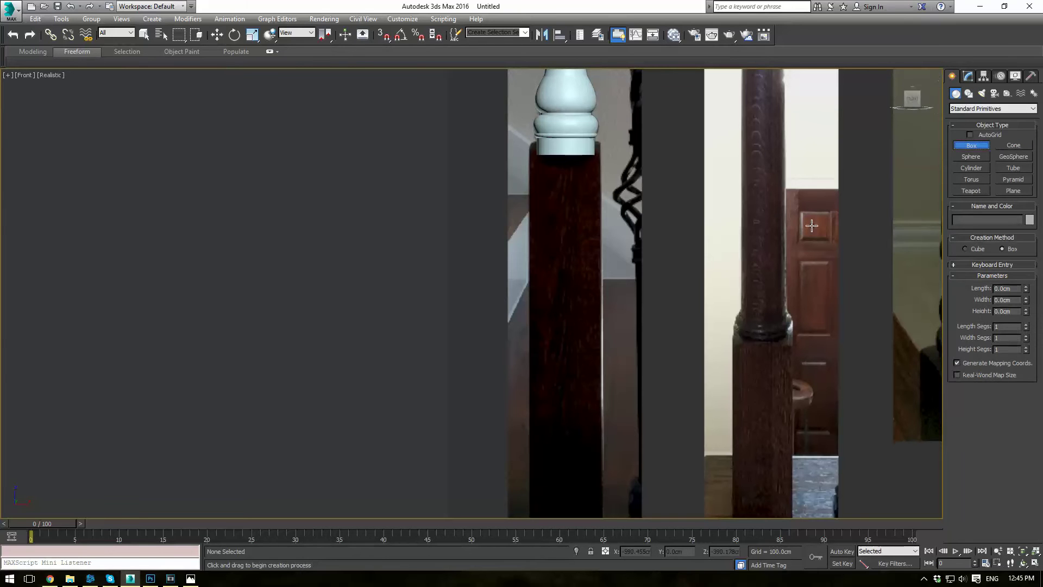
{"action": "scroll", "coordinate": [693, 231], "scroll_direction": "down", "scroll_amount": 2}
{"action": "middle_click_drag", "start_coordinate": [659, 255], "coordinate": [607, 182]}
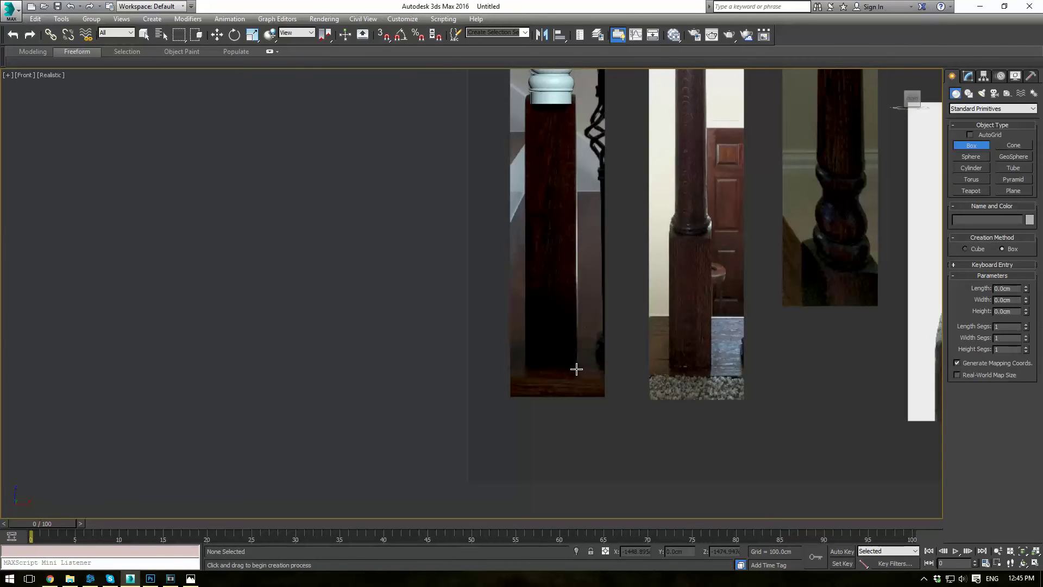
{"action": "left_click_drag", "start_coordinate": [577, 368], "coordinate": [525, 95]}
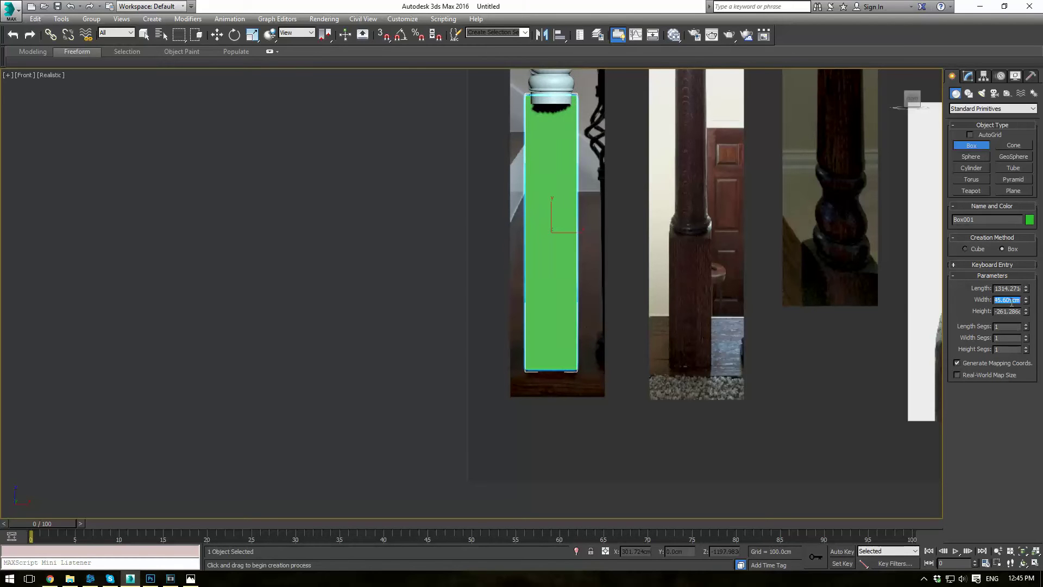
Set the box's width and height to 245 cm and switch to the Top view
{"action": "type", "text": "245"}
{"action": "key", "text": "Tab"}
{"action": "key", "text": "Return"}
{"action": "middle_click_drag", "start_coordinate": [661, 184], "coordinate": [673, 236]}
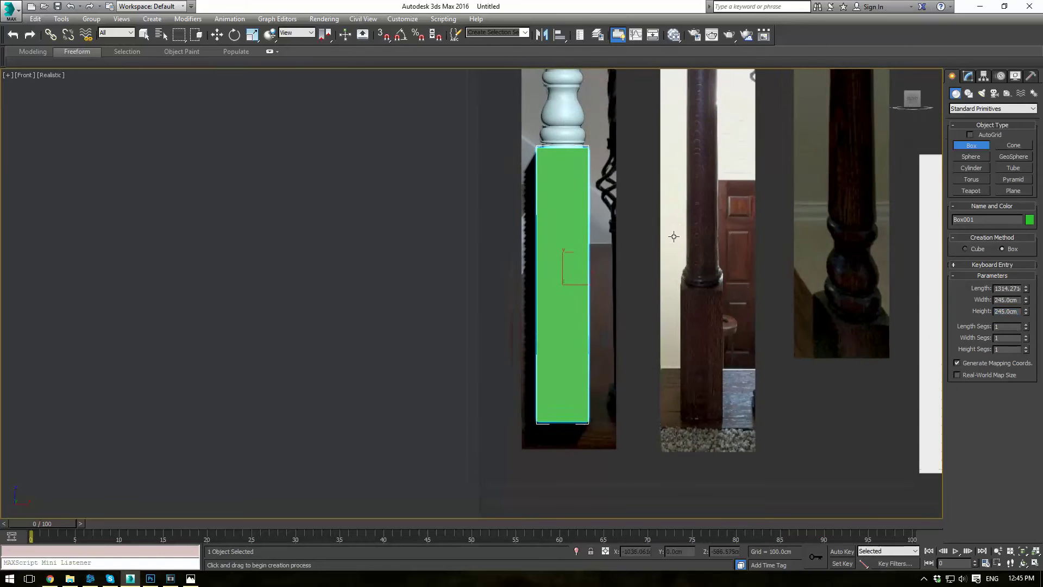
{"action": "key", "text": "p"}
{"action": "key", "text": "t"}
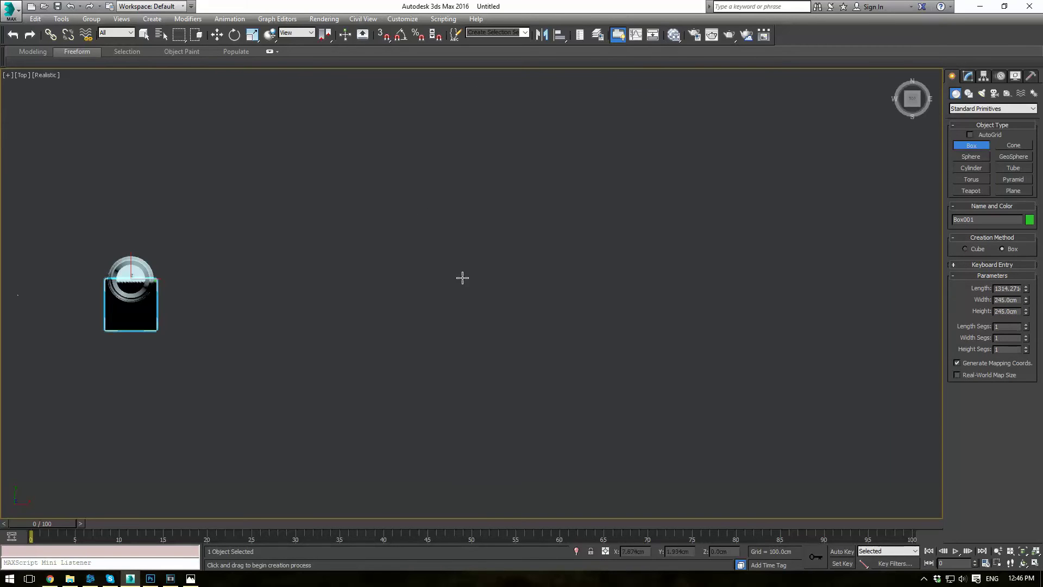
Move the box along Y in the Top view so it is centred on the lathed post, and check it in Perspective
{"action": "key", "text": "z"}
{"action": "scroll", "coordinate": [466, 275], "scroll_direction": "down", "scroll_amount": 5}
{"action": "key", "text": "w"}
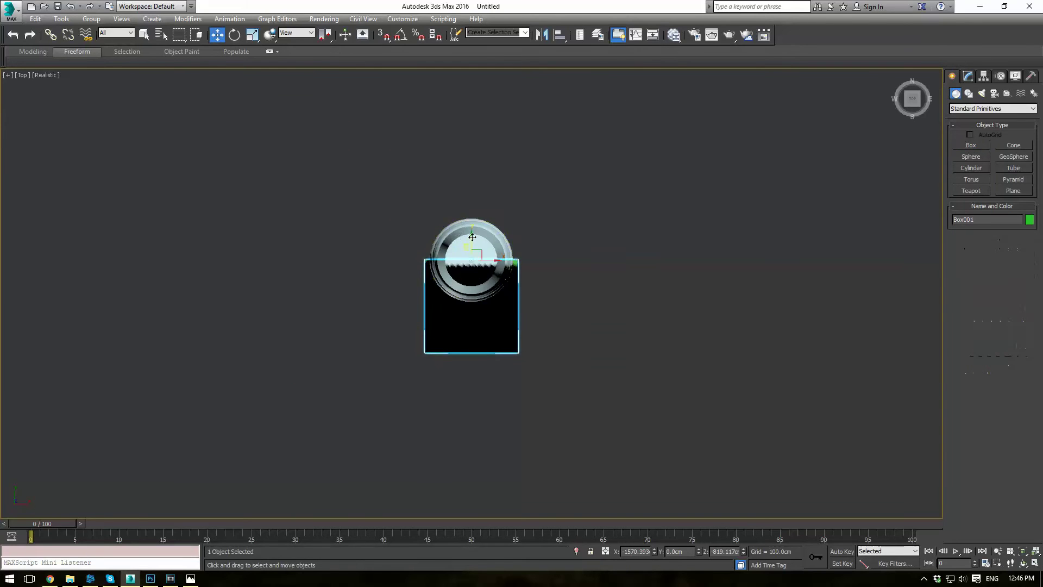
{"action": "left_click_drag", "start_coordinate": [472, 236], "coordinate": [475, 192]}
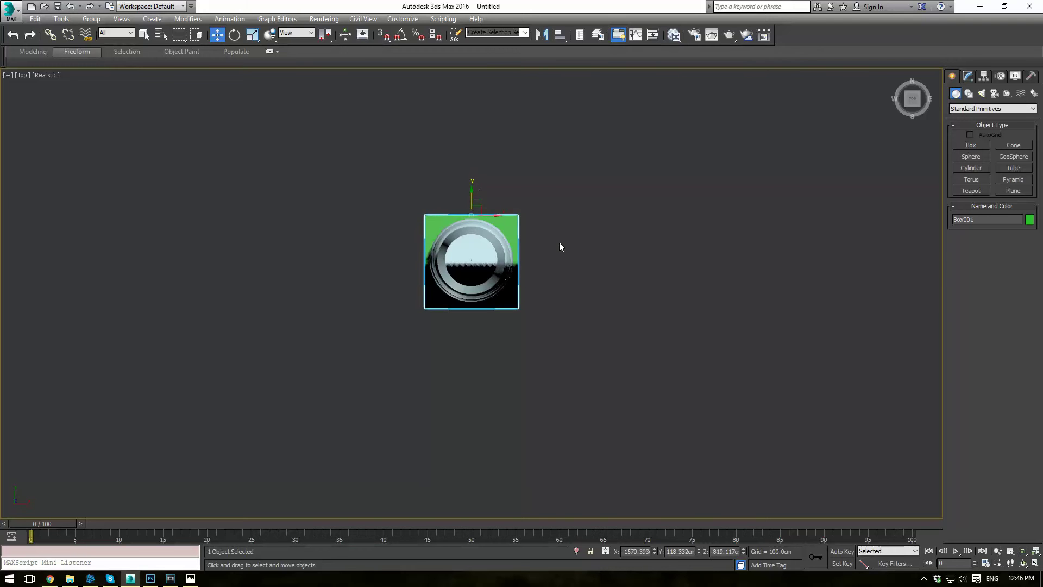
{"action": "key", "text": "p"}
{"action": "middle_click_drag", "start_coordinate": [576, 280], "coordinate": [575, 213], "text": "alt"}
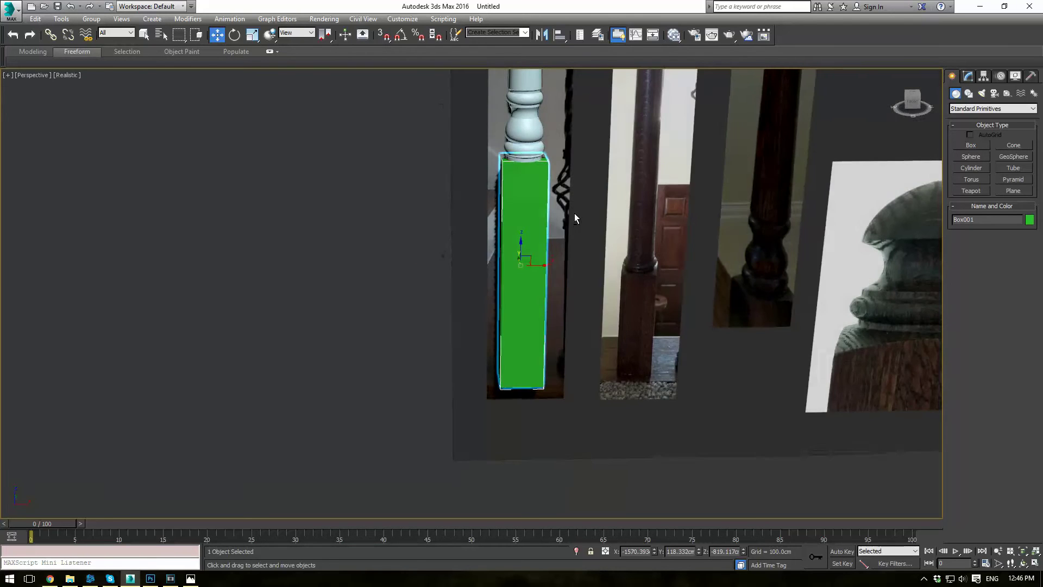
Show edged faces and set the box's length, width and height segments to 10 each
{"action": "left_click", "coordinate": [968, 77]}
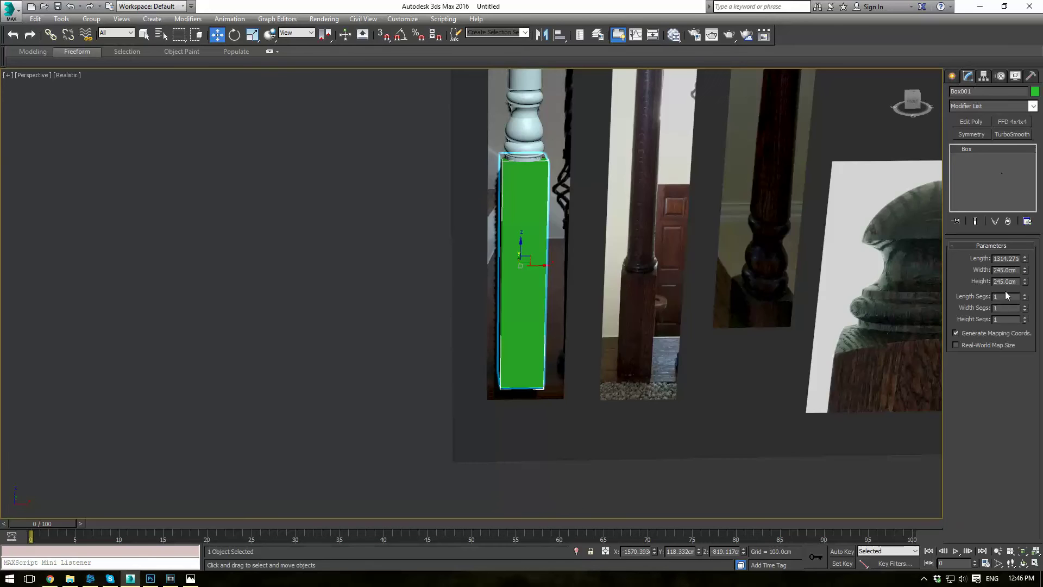
{"action": "key", "text": "F4"}
{"action": "scroll", "coordinate": [597, 234], "scroll_direction": "up", "scroll_amount": 4}
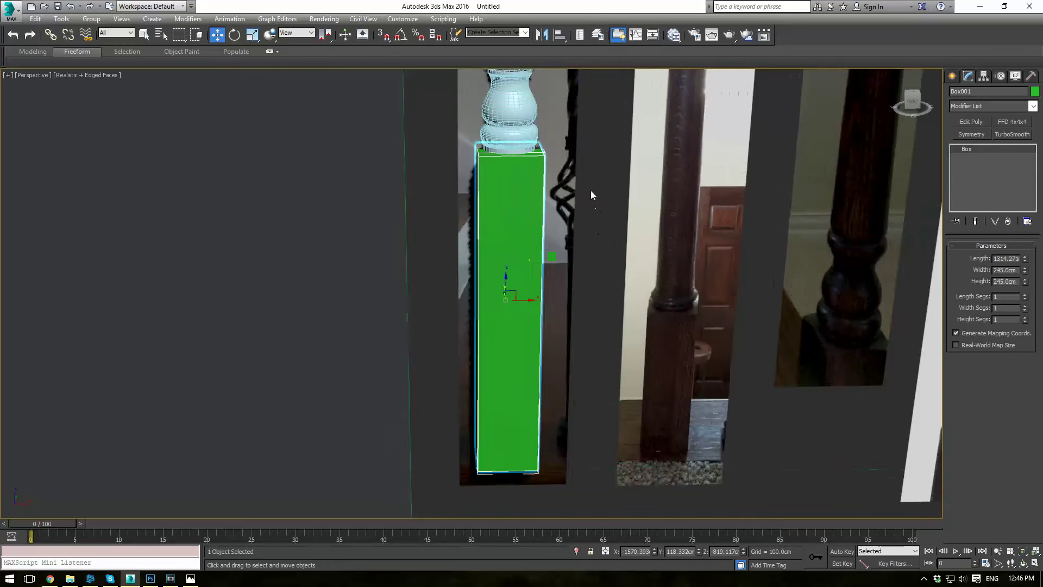
{"action": "left_click", "coordinate": [1025, 294]}
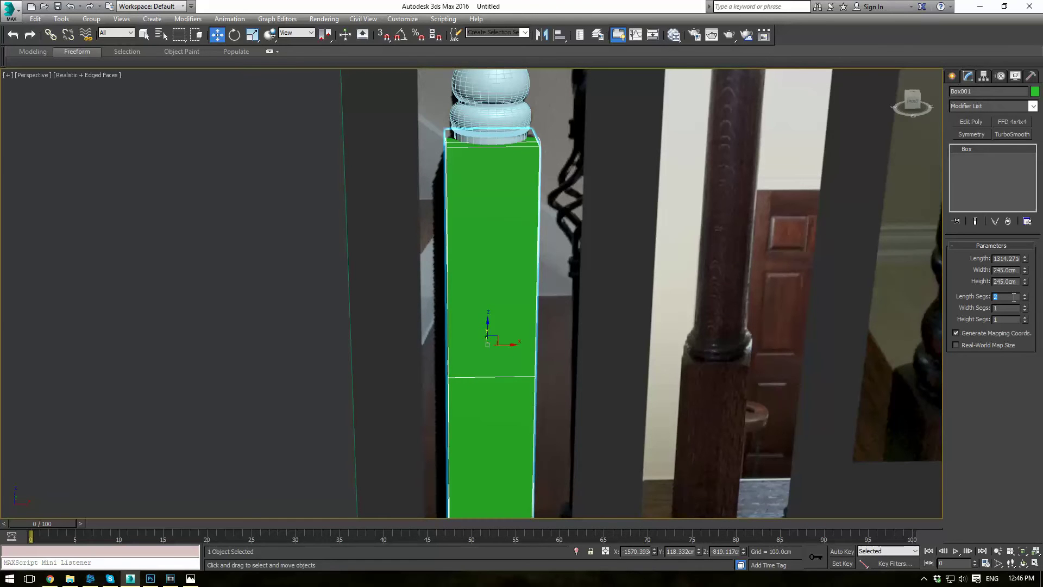
{"action": "type", "text": "10"}
{"action": "key", "text": "Tab"}
{"action": "type", "text": "10"}
{"action": "key", "text": "Tab"}
{"action": "type", "text": "10"}
{"action": "key", "text": "Return"}
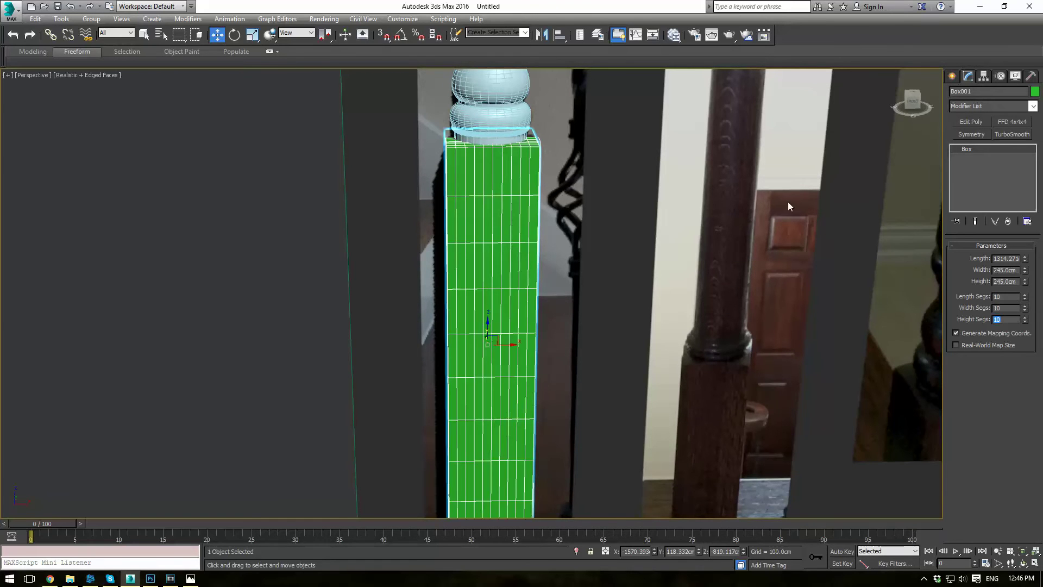
Add an FFD 4x4x4 modifier to the box and enter its Control Points level
{"action": "scroll", "coordinate": [789, 205], "scroll_direction": "up", "scroll_amount": 3}
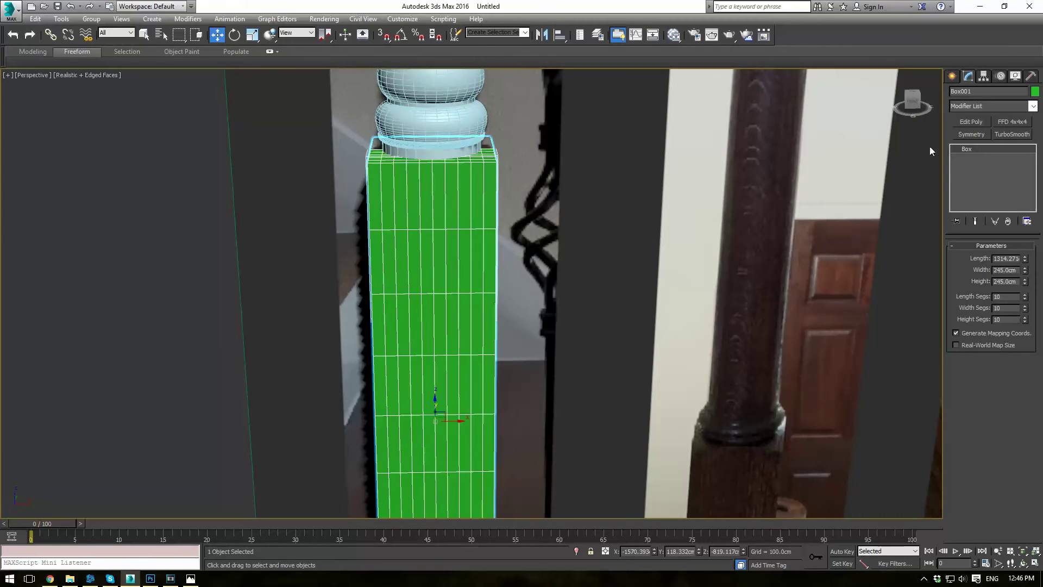
{"action": "left_click", "coordinate": [1013, 122]}
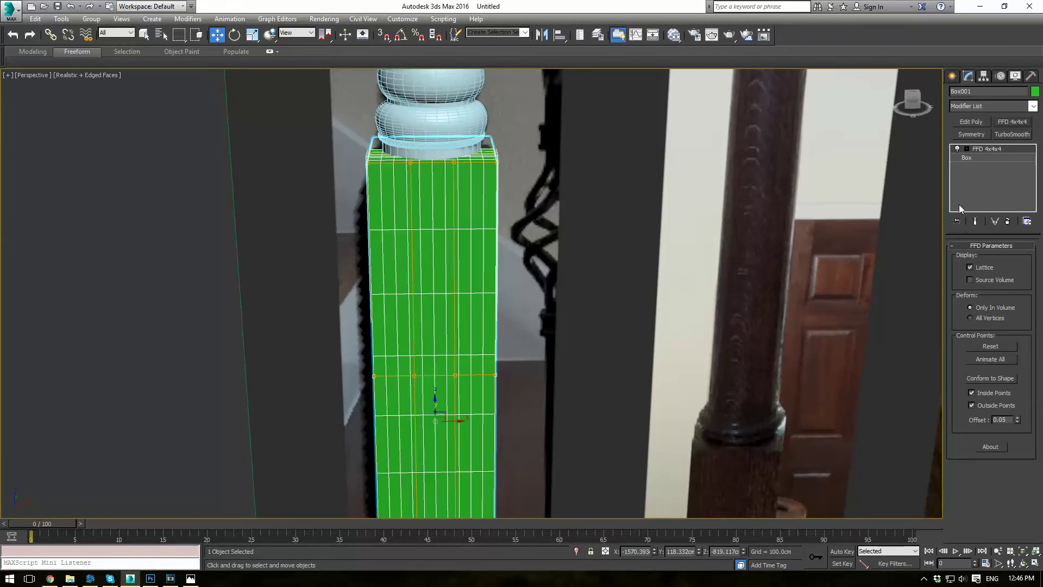
{"action": "left_click", "coordinate": [966, 149]}
{"action": "left_click", "coordinate": [972, 157]}
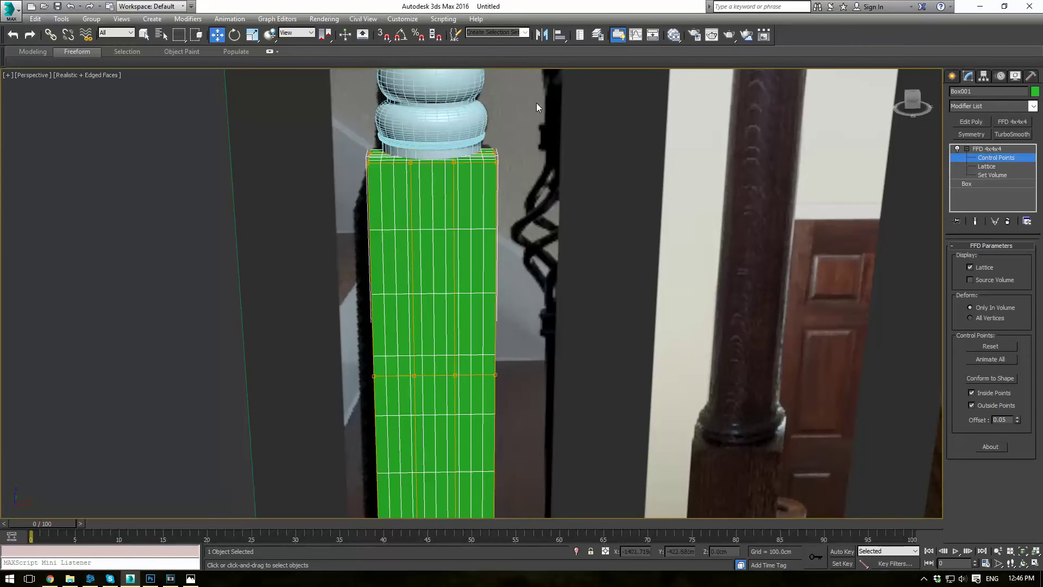
Select the FFD control points at the box's upper corners in wireframe and lower them along Z
{"action": "key", "text": "F3"}
{"action": "middle_click_drag", "start_coordinate": [536, 128], "coordinate": [534, 155]}
{"action": "left_click_drag", "start_coordinate": [538, 138], "coordinate": [479, 209]}
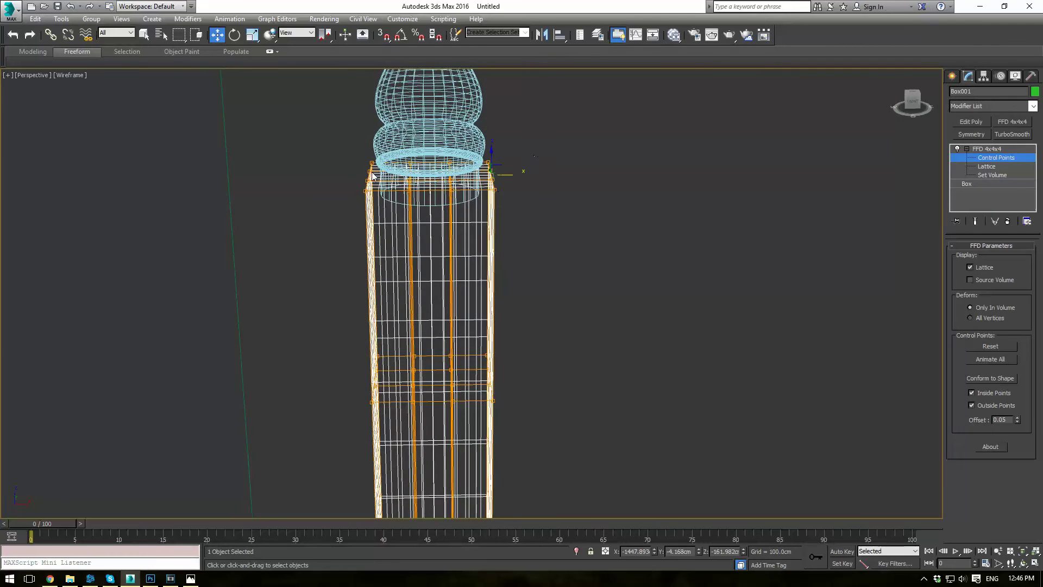
{"action": "left_click_drag", "start_coordinate": [299, 127], "coordinate": [373, 233], "text": "ctrl"}
{"action": "mouse_move", "coordinate": [570, 80]}
{"action": "left_mouse_down"}
{"action": "mouse_move", "coordinate": [517, 194]}
{"action": "mouse_move", "coordinate": [479, 236]}
{"action": "left_mouse_up"}
{"action": "mouse_move", "coordinate": [317, 128]}
{"action": "left_mouse_down", "text": "ctrl"}
{"action": "mouse_move", "coordinate": [353, 179]}
{"action": "mouse_move", "coordinate": [396, 205]}
{"action": "left_mouse_up", "text": "ctrl"}
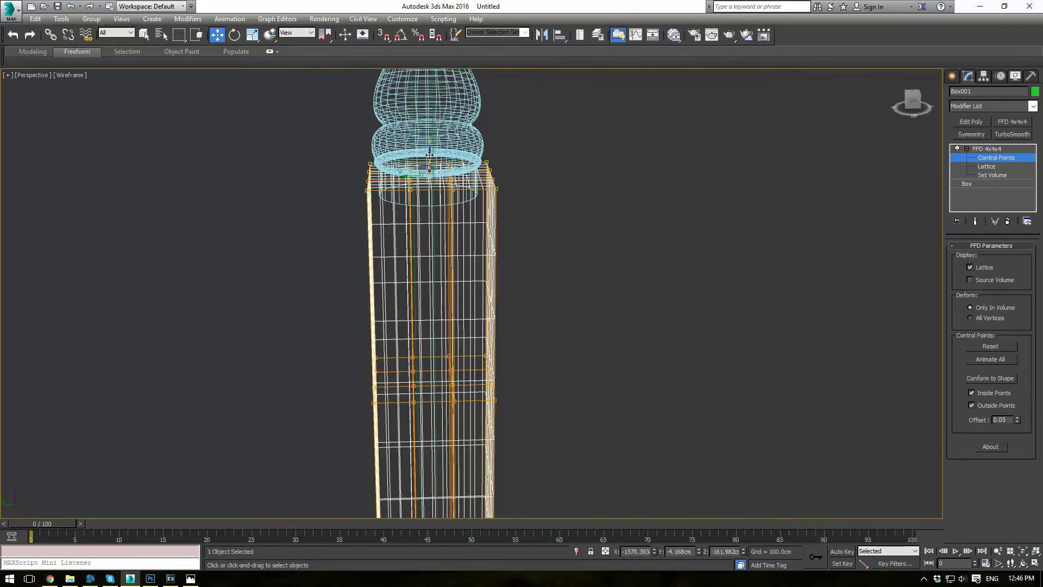
{"action": "left_click_drag", "start_coordinate": [429, 155], "coordinate": [430, 170]}
{"action": "key", "text": "F3"}
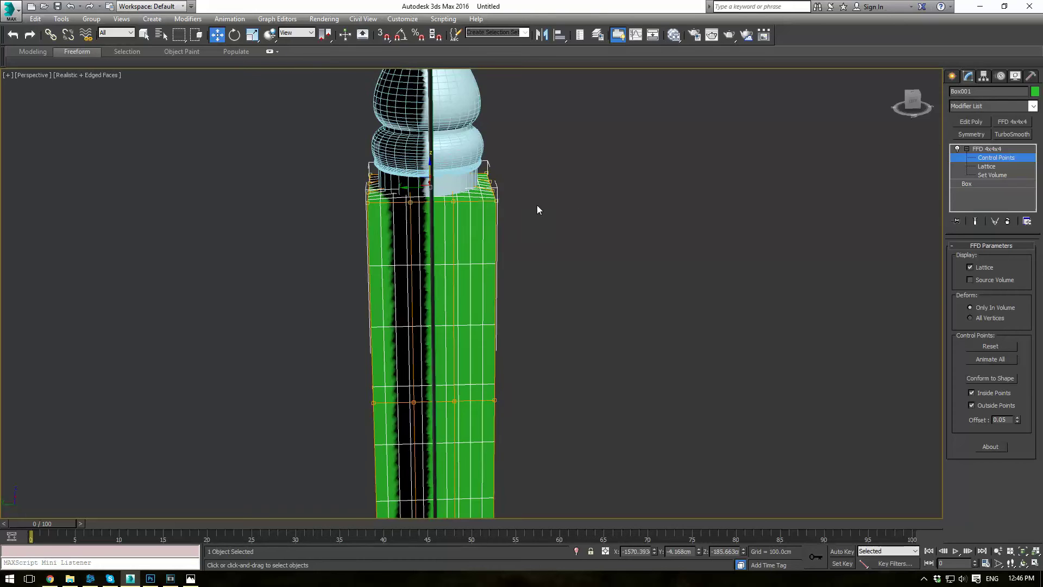
Fine-tune the height of the upper corner control points, comparing the box's curved top with the reference finial's base
{"action": "middle_click_drag", "start_coordinate": [576, 208], "coordinate": [485, 188], "text": "alt"}
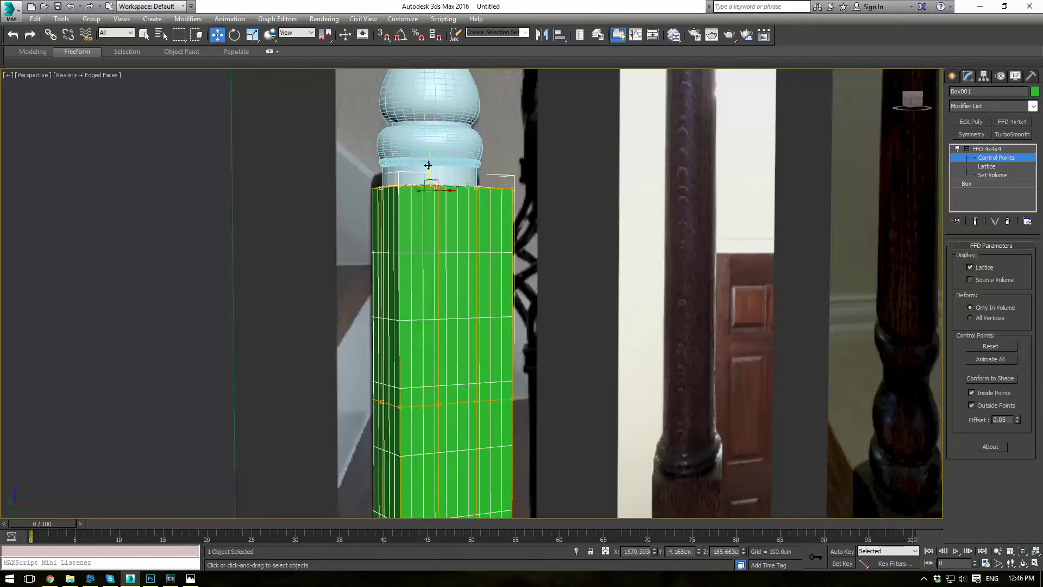
{"action": "left_click_drag", "start_coordinate": [428, 165], "coordinate": [428, 172]}
{"action": "scroll", "coordinate": [518, 190], "scroll_direction": "down", "scroll_amount": 5}
{"action": "middle_click_drag", "start_coordinate": [755, 207], "coordinate": [604, 171]}
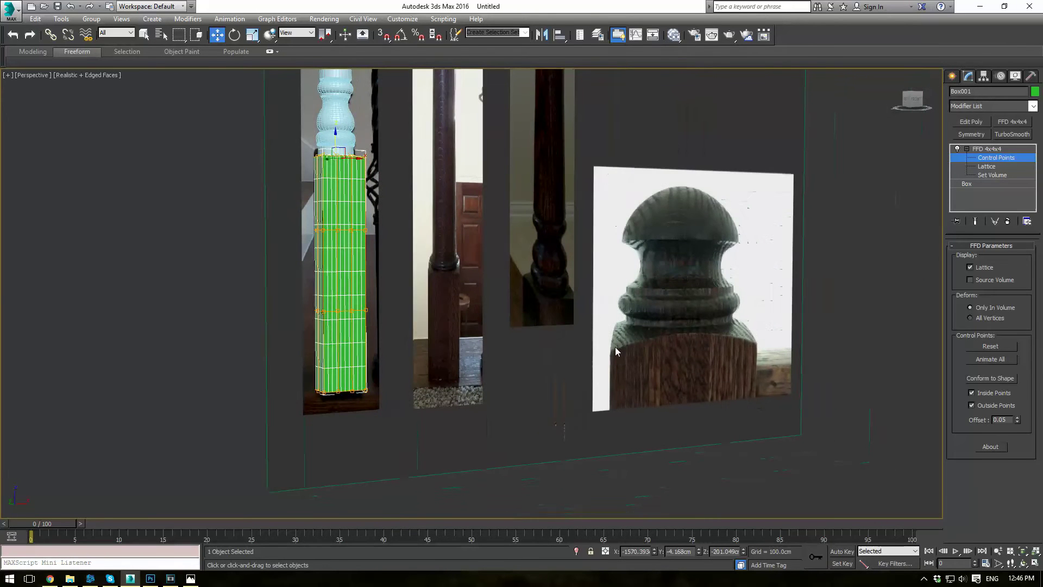
{"action": "scroll", "coordinate": [331, 135], "scroll_direction": "up", "scroll_amount": 5}
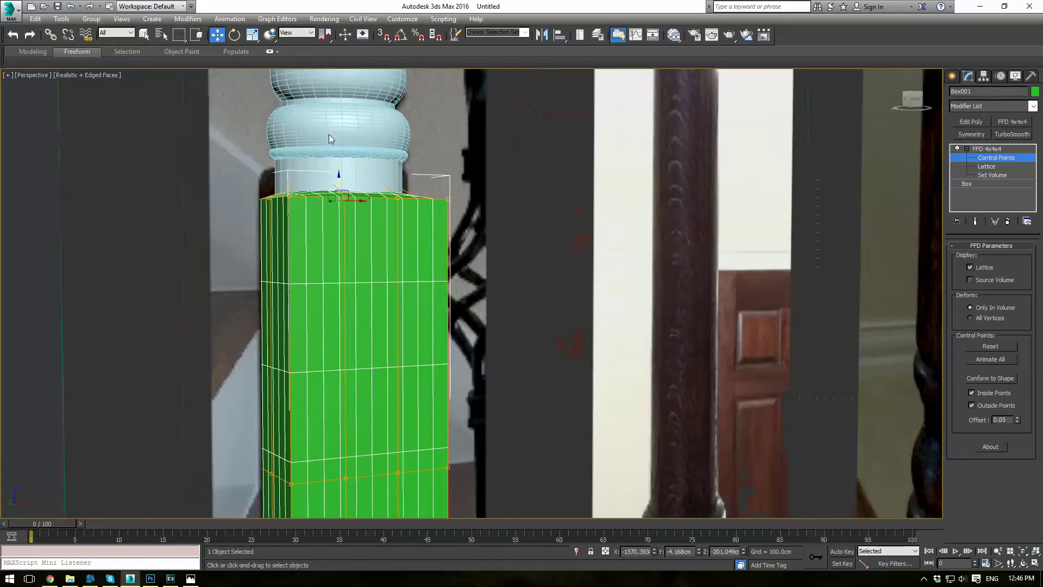
{"action": "left_click_drag", "start_coordinate": [340, 183], "coordinate": [344, 173]}
{"action": "middle_click_drag", "start_coordinate": [344, 172], "coordinate": [314, 164], "text": "alt"}
Raise the middle control points on top of the box to dome it, then leave control point editing and deselect the box
{"action": "key", "text": "F3"}
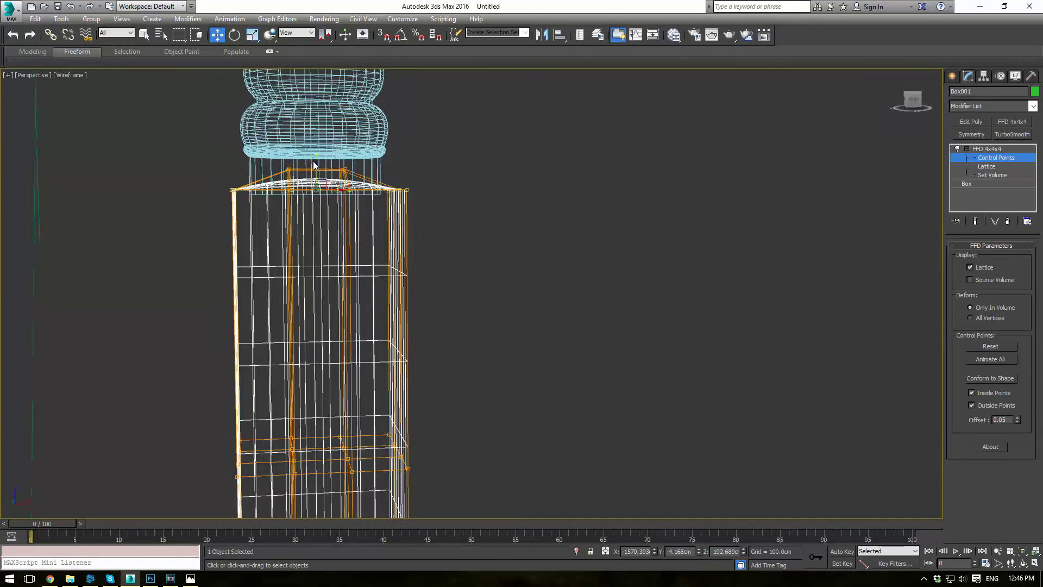
{"action": "left_click_drag", "start_coordinate": [300, 155], "coordinate": [369, 185]}
{"action": "left_click_drag", "start_coordinate": [321, 159], "coordinate": [347, 146]}
{"action": "left_click", "coordinate": [989, 148]}
{"action": "left_click", "coordinate": [685, 165]}
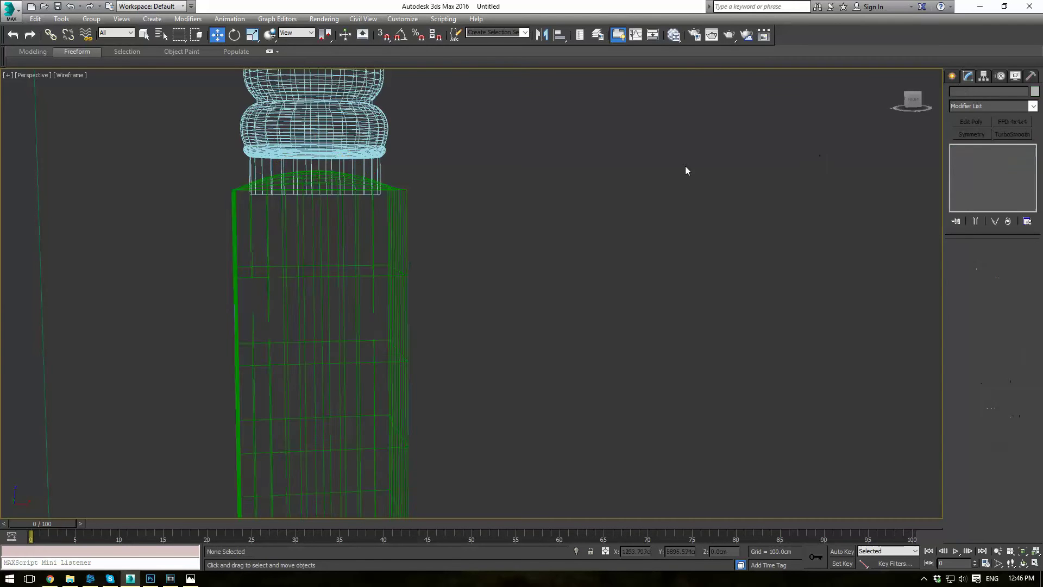
Examine the shaped base with the turned post in Perspective, and compare it with the reference posts in the Front view
{"action": "key", "text": "F3"}
{"action": "scroll", "coordinate": [538, 195], "scroll_direction": "down", "scroll_amount": 4}
{"action": "middle_click_drag", "start_coordinate": [516, 200], "coordinate": [508, 227], "text": "alt"}
{"action": "scroll", "coordinate": [508, 226], "scroll_direction": "down", "scroll_amount": 6}
{"action": "scroll", "coordinate": [418, 211], "scroll_direction": "up", "scroll_amount": 5}
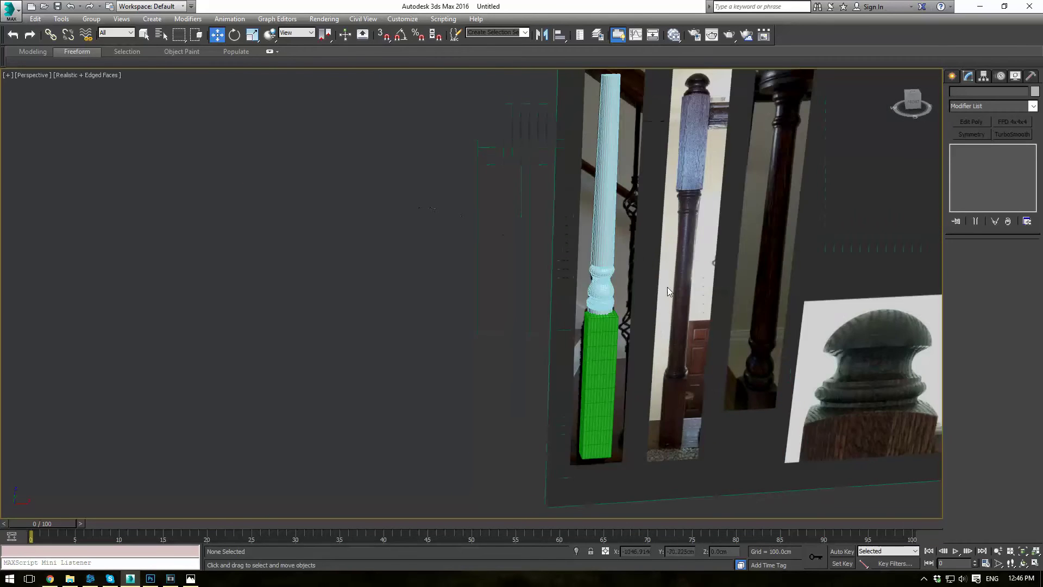
{"action": "middle_click_drag", "start_coordinate": [666, 287], "coordinate": [555, 246]}
{"action": "key", "text": "f"}
{"action": "scroll", "coordinate": [598, 217], "scroll_direction": "up", "scroll_amount": 4}
{"action": "middle_click_drag", "start_coordinate": [641, 242], "coordinate": [605, 325]}
{"action": "scroll", "coordinate": [605, 325], "scroll_direction": "down", "scroll_amount": 2}
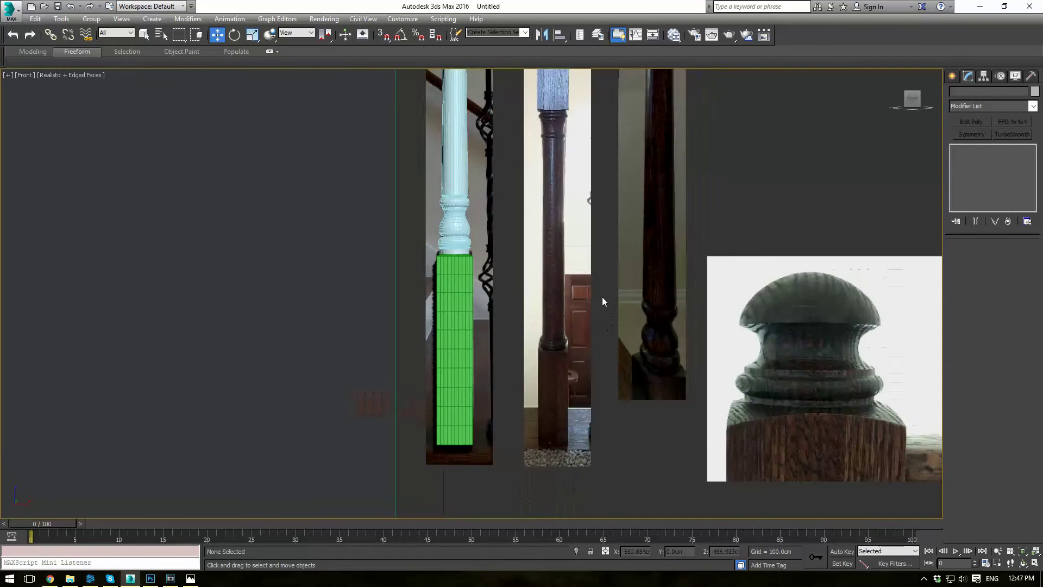
{"action": "scroll", "coordinate": [565, 266], "scroll_direction": "down", "scroll_amount": 2}
{"action": "scroll", "coordinate": [564, 266], "scroll_direction": "down", "scroll_amount": 2}
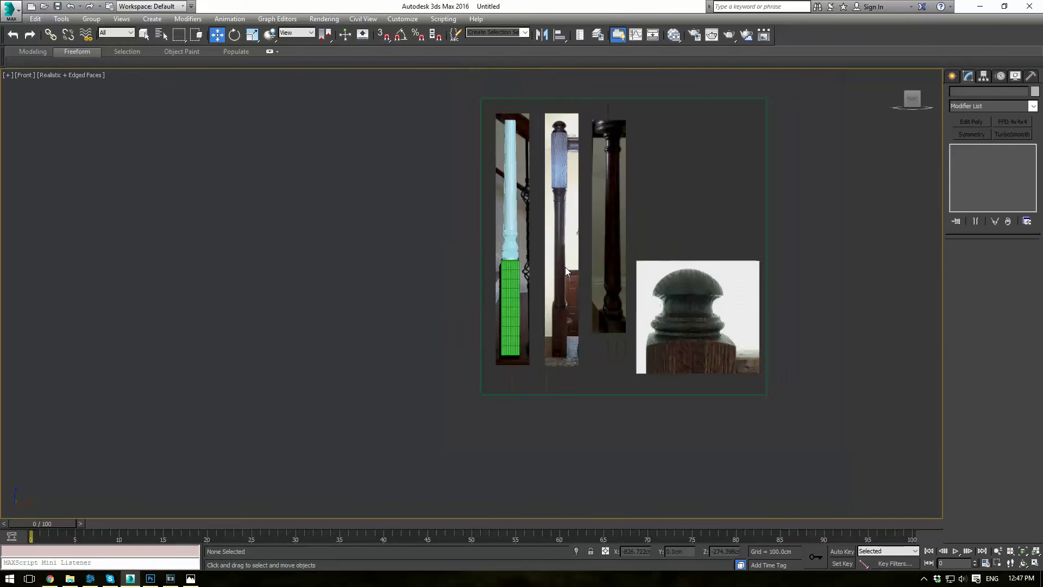
{"action": "scroll", "coordinate": [565, 266], "scroll_direction": "up", "scroll_amount": 2}
{"action": "middle_click_drag", "start_coordinate": [544, 184], "coordinate": [373, 206]}
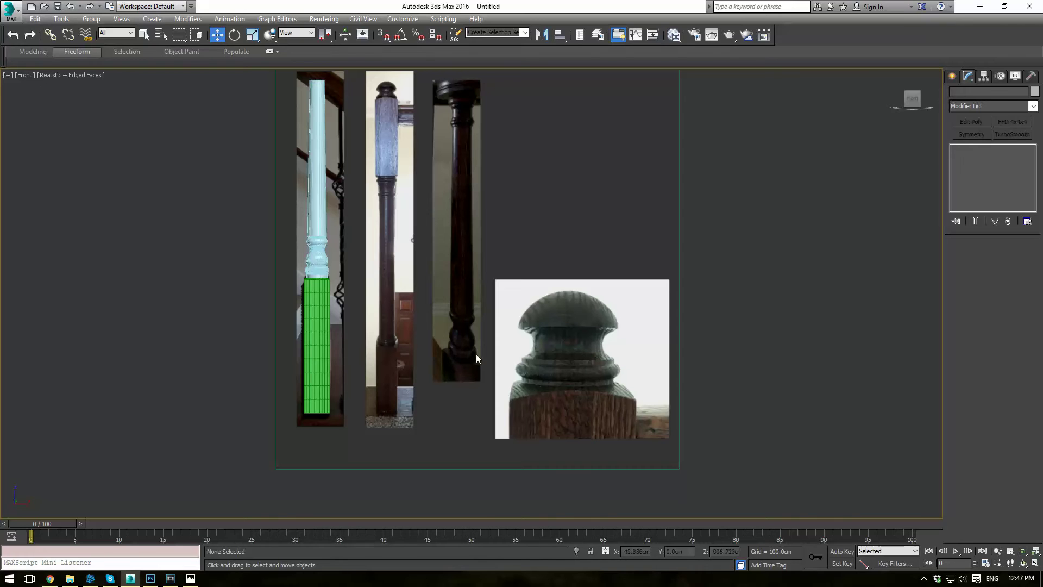
{"action": "left_click", "coordinate": [318, 322]}
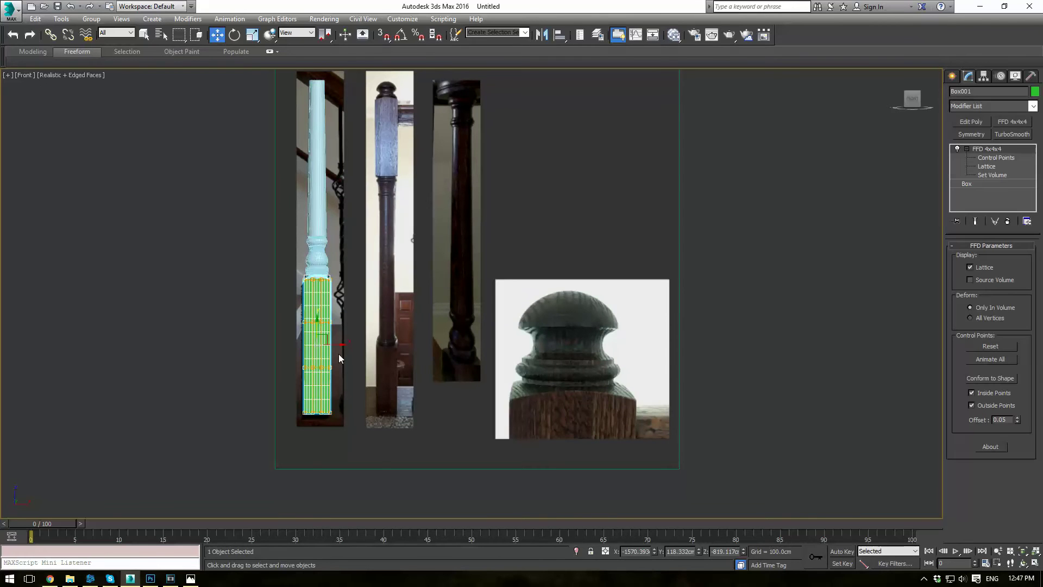
{"action": "left_click_drag", "start_coordinate": [324, 332], "coordinate": [468, 409], "text": "shift"}
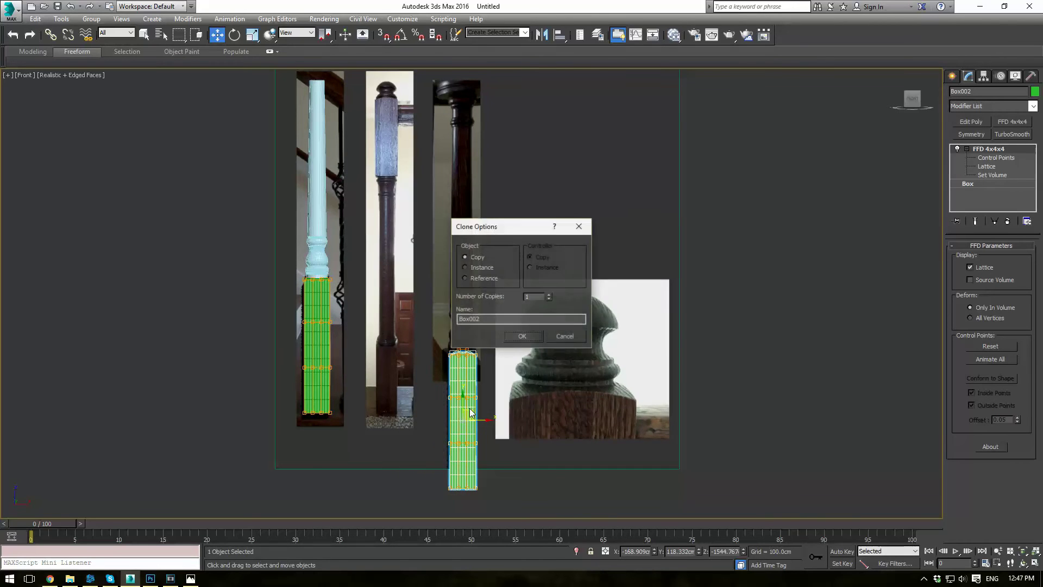
{"action": "left_click", "coordinate": [565, 337]}
{"action": "left_click", "coordinate": [383, 315]}
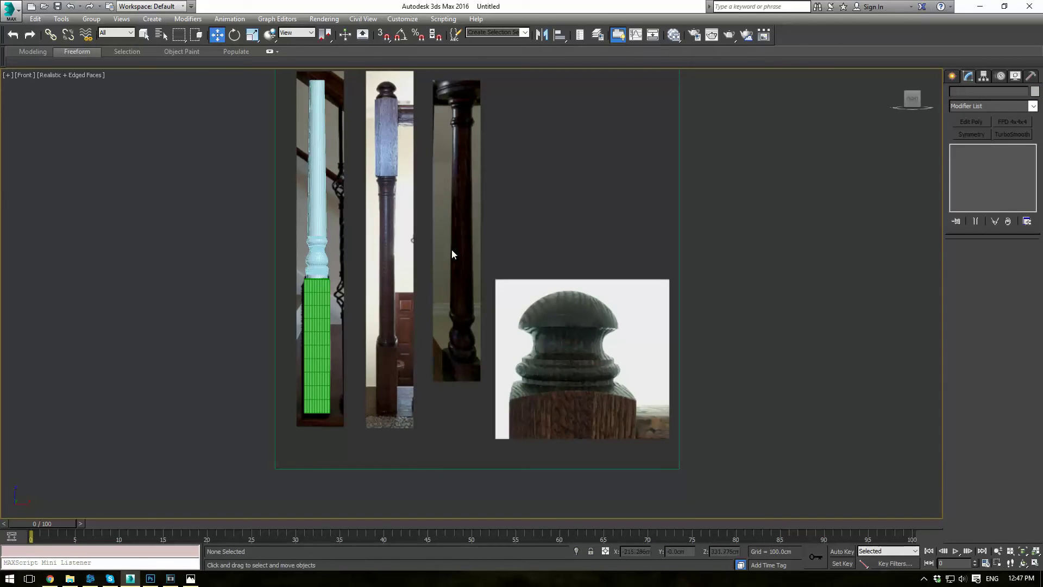
Start a Line spline at the foot of the third reference post and trace the right-hand contour of its lower turned section
{"action": "left_click", "coordinate": [952, 77]}
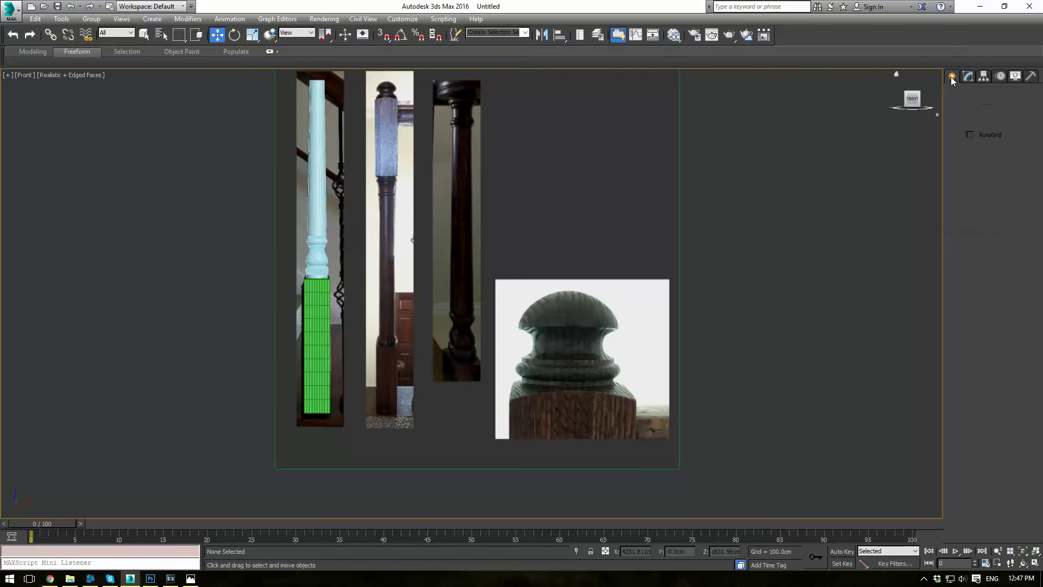
{"action": "left_click", "coordinate": [969, 94]}
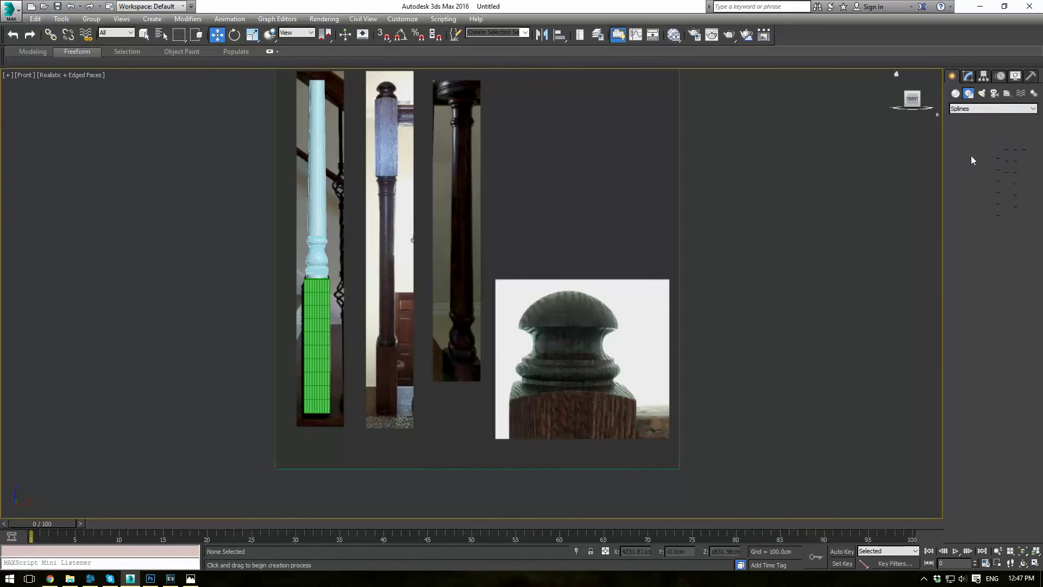
{"action": "left_click", "coordinate": [971, 154]}
{"action": "scroll", "coordinate": [434, 260], "scroll_direction": "up", "scroll_amount": 10}
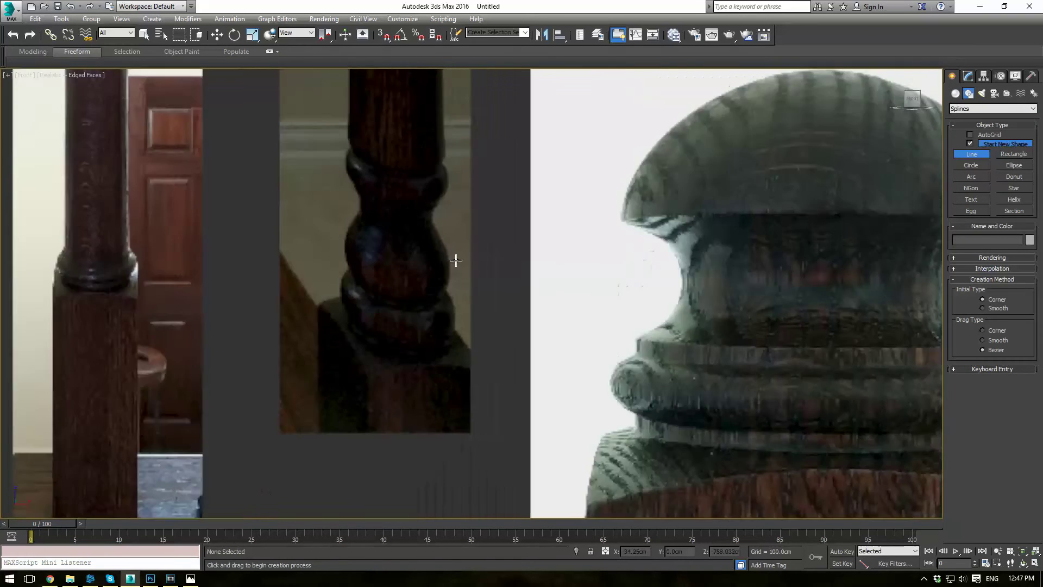
{"action": "scroll", "coordinate": [456, 260], "scroll_direction": "up", "scroll_amount": 4}
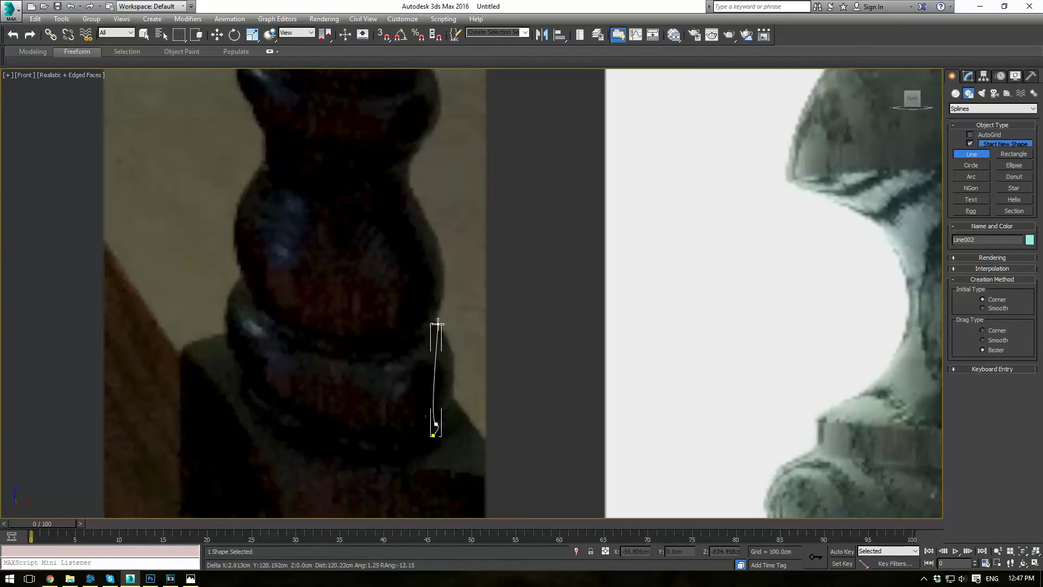
{"action": "left_click", "coordinate": [411, 190]}
{"action": "left_click", "coordinate": [414, 155]}
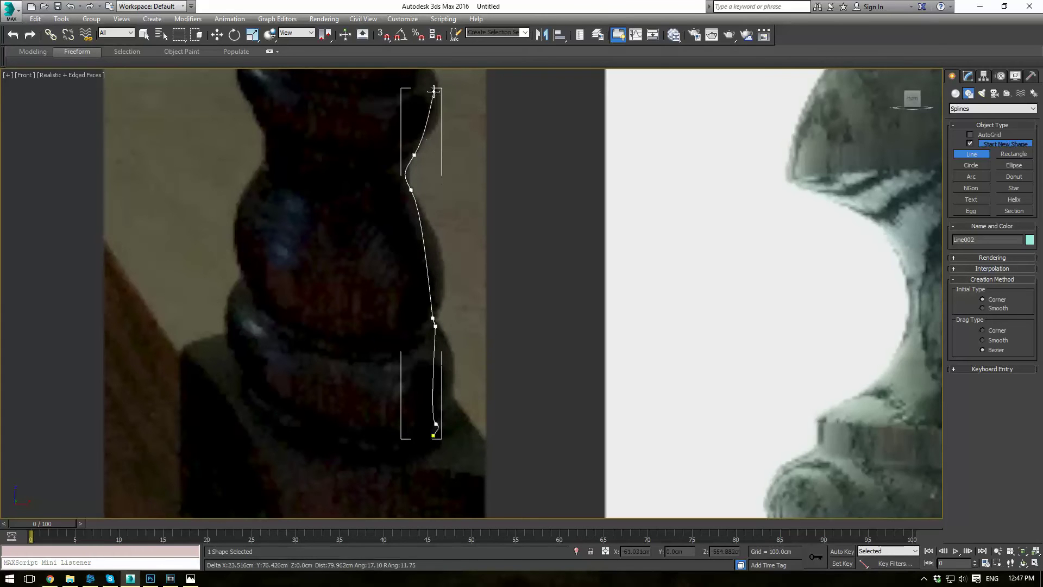
{"action": "middle_click_drag", "start_coordinate": [431, 89], "coordinate": [422, 266]}
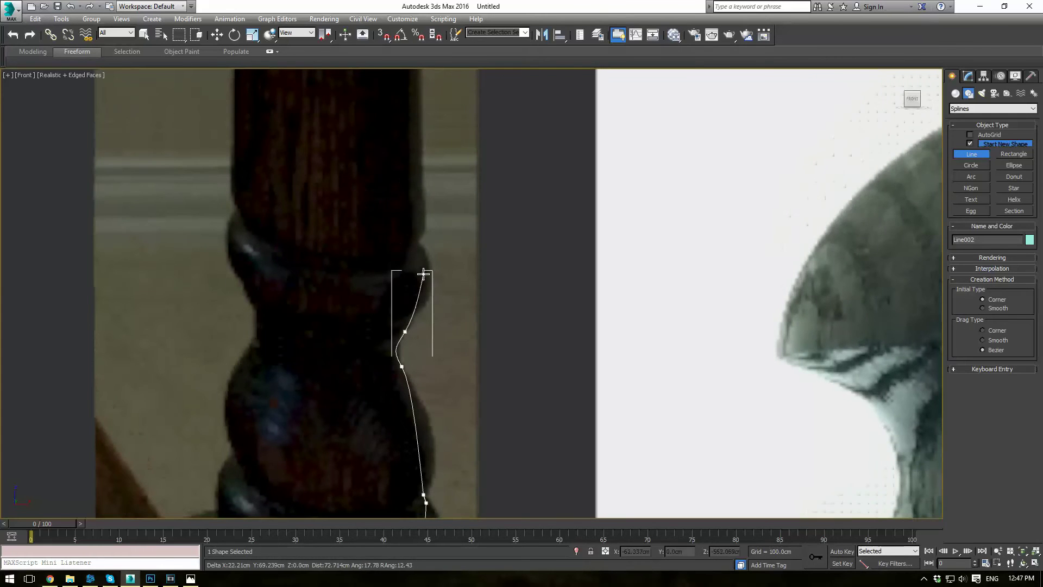
{"action": "left_click", "coordinate": [425, 236]}
Continue the profile line straight up the third post's shaft to the underside of the upper ring moulding
{"action": "middle_click_drag", "start_coordinate": [398, 99], "coordinate": [377, 289]}
{"action": "scroll", "coordinate": [378, 289], "scroll_direction": "down", "scroll_amount": 5}
{"action": "middle_click_drag", "start_coordinate": [400, 200], "coordinate": [392, 399]}
{"action": "middle_click_drag", "start_coordinate": [389, 163], "coordinate": [382, 423]}
{"action": "scroll", "coordinate": [340, 303], "scroll_direction": "up", "scroll_amount": 10}
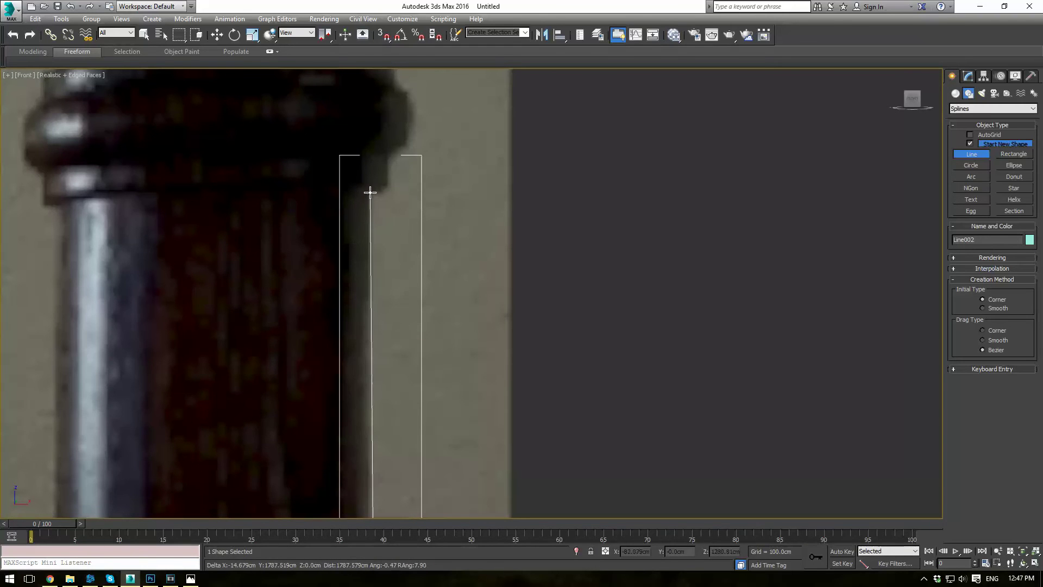
Continue the profile line around the bulge of the third post's upper ring moulding, ending at its top edge
{"action": "left_click", "coordinate": [387, 153]}
{"action": "middle_click_drag", "start_coordinate": [414, 141], "coordinate": [400, 234]}
{"action": "left_click_drag", "start_coordinate": [387, 183], "coordinate": [376, 169]}
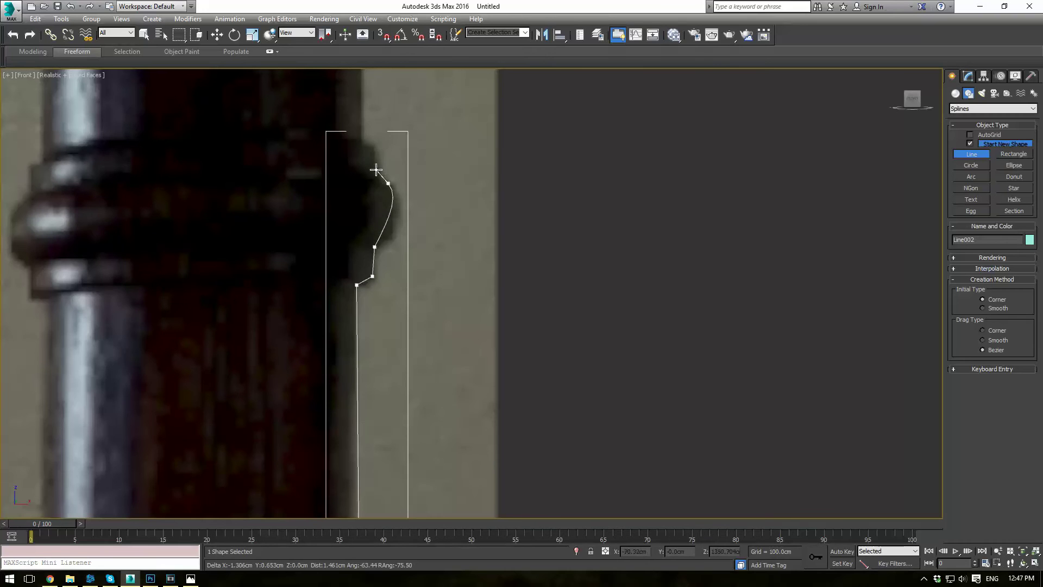
{"action": "left_click", "coordinate": [365, 142]}
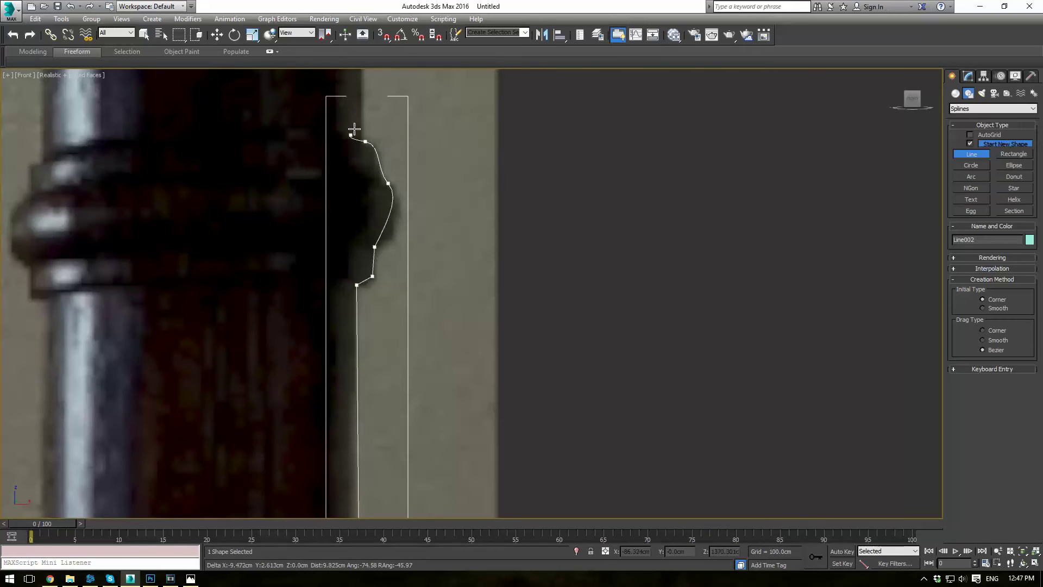
Trace the neck above the ring and the flared section up to the underside of the cap, then finish the line
{"action": "middle_click_drag", "start_coordinate": [361, 117], "coordinate": [342, 308]}
{"action": "scroll", "coordinate": [343, 307], "scroll_direction": "down", "scroll_amount": 4}
{"action": "scroll", "coordinate": [347, 243], "scroll_direction": "up", "scroll_amount": 4}
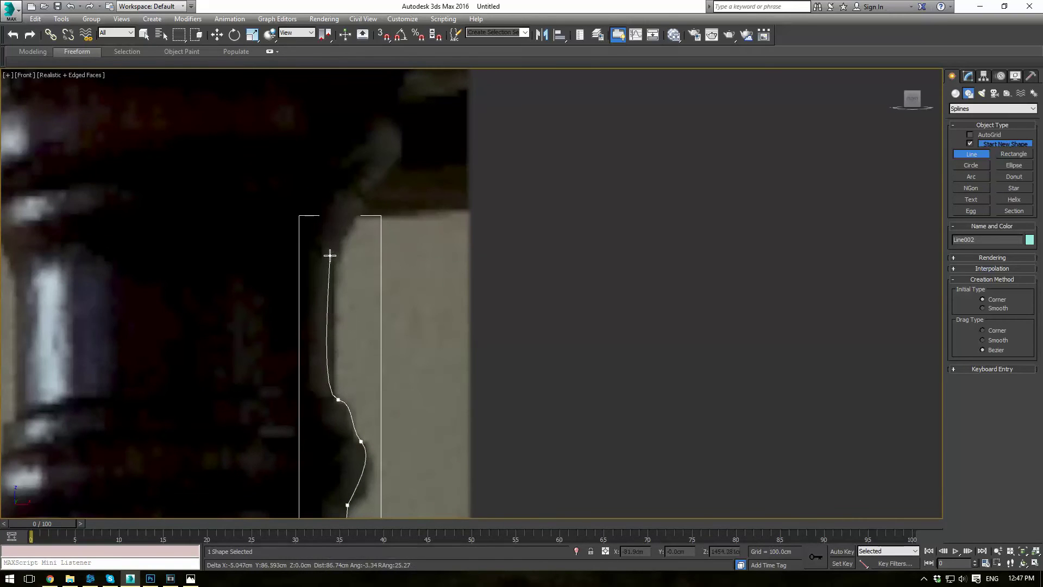
{"action": "left_click", "coordinate": [367, 206]}
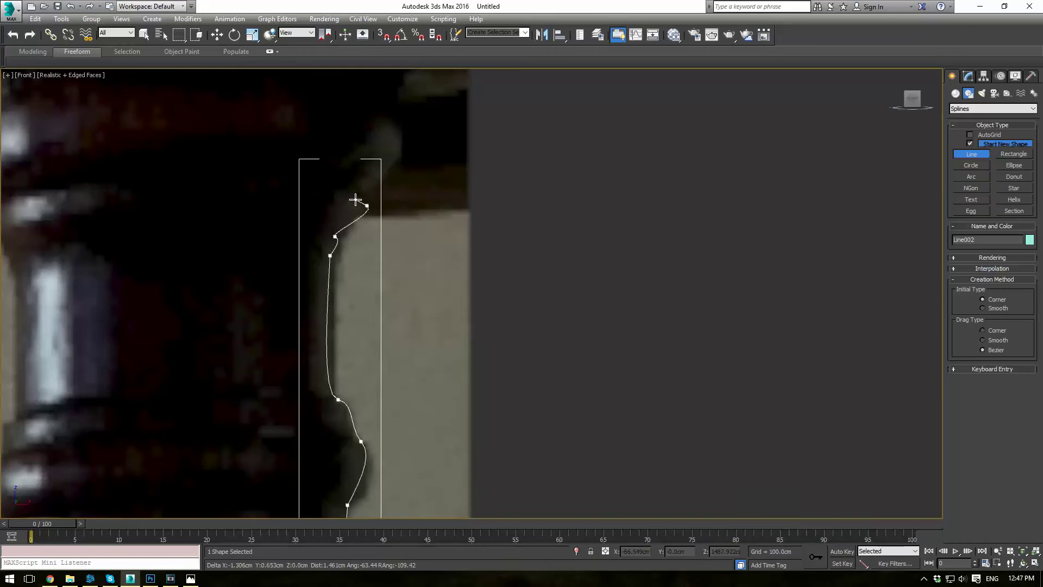
{"action": "middle_click_drag", "start_coordinate": [365, 205], "coordinate": [323, 303]}
{"action": "left_click", "coordinate": [359, 251]}
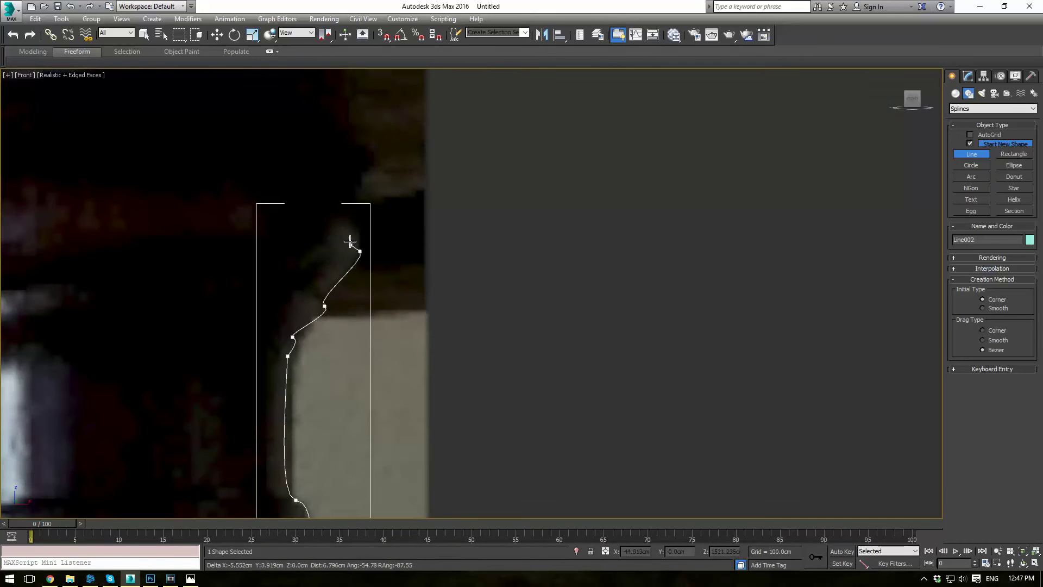
{"action": "left_click", "coordinate": [355, 181]}
{"action": "right_click", "coordinate": [355, 181]}
{"action": "scroll", "coordinate": [520, 270], "scroll_direction": "down", "scroll_amount": 6}
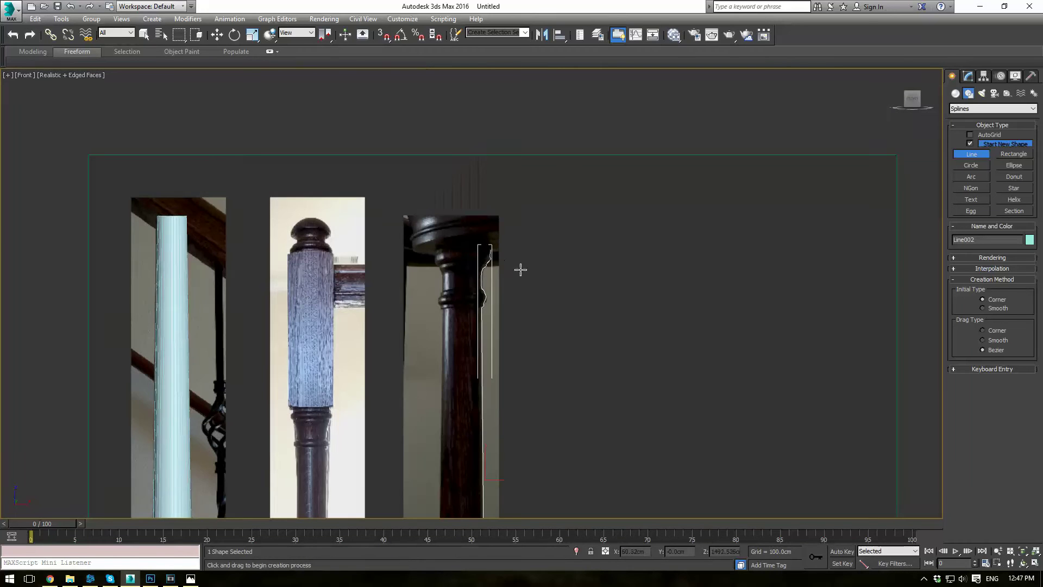
Add an Edit Spline modifier to the third post's profile line and enable vertex editing
{"action": "left_click", "coordinate": [967, 78]}
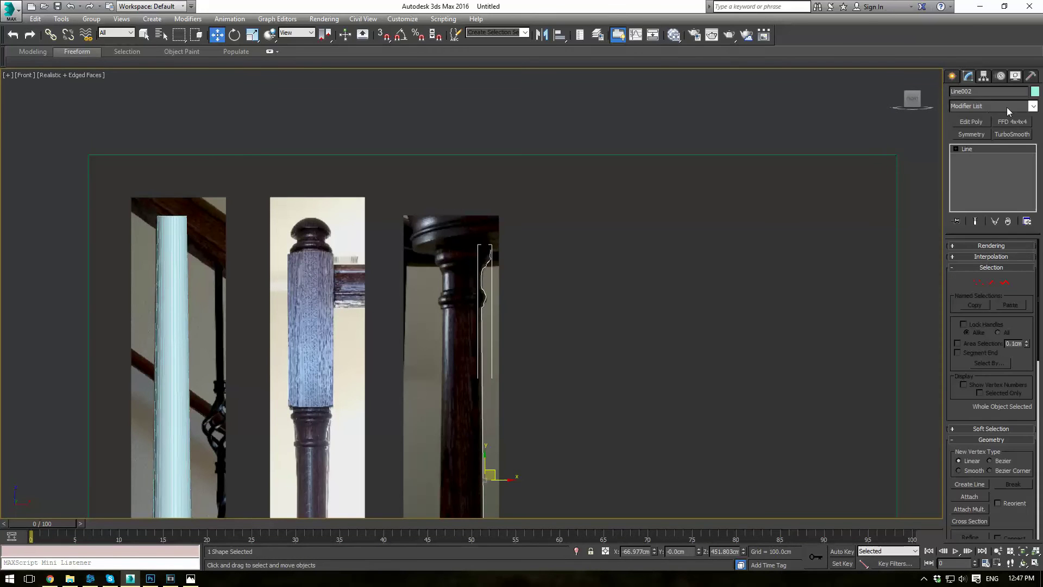
{"action": "left_click", "coordinate": [1008, 107]}
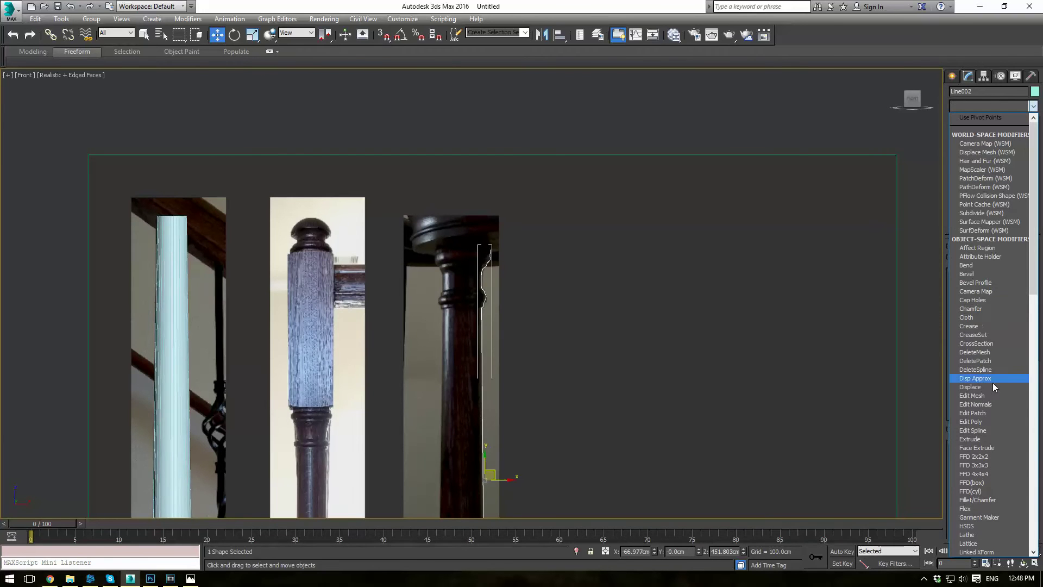
{"action": "left_click", "coordinate": [990, 430]}
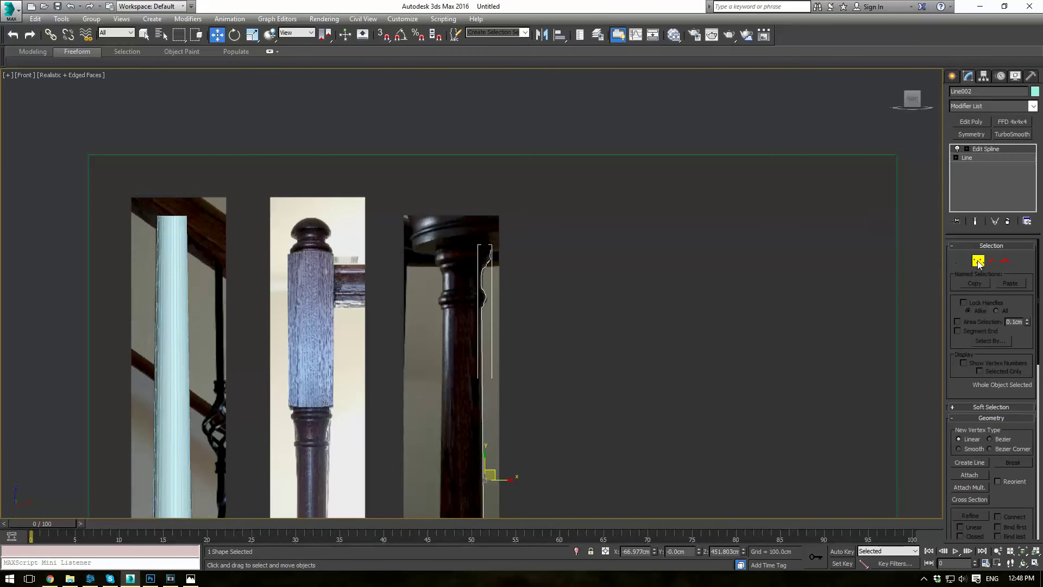
Convert the lowest vertex of the profile line, at the post's foot, to Bezier Corner
{"action": "middle_click_drag", "start_coordinate": [558, 444], "coordinate": [530, 145]}
{"action": "scroll", "coordinate": [529, 150], "scroll_direction": "down", "scroll_amount": 2}
{"action": "middle_click_drag", "start_coordinate": [524, 354], "coordinate": [517, 301]}
{"action": "scroll", "coordinate": [511, 303], "scroll_direction": "up", "scroll_amount": 8}
{"action": "scroll", "coordinate": [529, 265], "scroll_direction": "up", "scroll_amount": 1}
{"action": "middle_click_drag", "start_coordinate": [310, 158], "coordinate": [586, 332]}
{"action": "scroll", "coordinate": [543, 307], "scroll_direction": "down", "scroll_amount": 3}
{"action": "scroll", "coordinate": [510, 273], "scroll_direction": "up", "scroll_amount": 1}
{"action": "scroll", "coordinate": [465, 318], "scroll_direction": "up", "scroll_amount": 2}
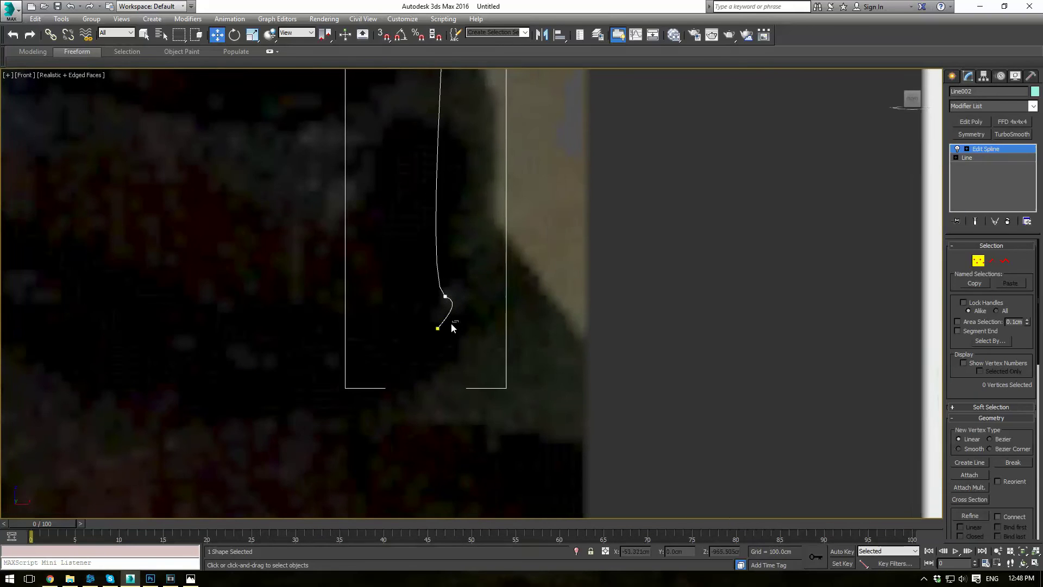
{"action": "left_click", "coordinate": [438, 328]}
{"action": "right_click", "coordinate": [443, 327]}
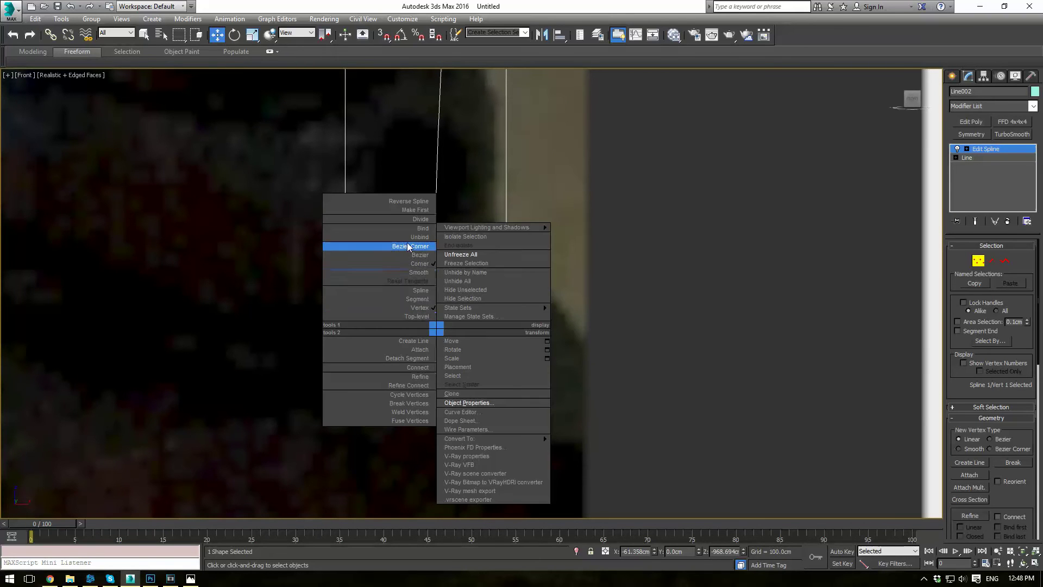
{"action": "left_click", "coordinate": [381, 247]}
Reposition the two lowest profile vertices and pull out the bottom vertex's handle to round the foot moulding
{"action": "scroll", "coordinate": [567, 258], "scroll_direction": "down", "scroll_amount": 3}
{"action": "scroll", "coordinate": [566, 259], "scroll_direction": "down", "scroll_amount": 2}
{"action": "key", "text": "ctrl+w"}
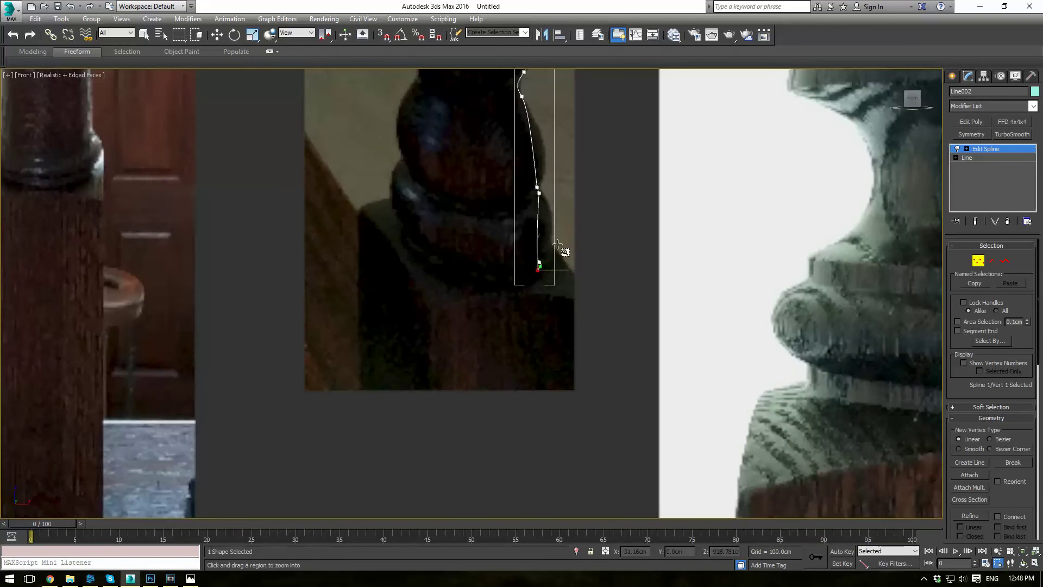
{"action": "scroll", "coordinate": [531, 279], "scroll_direction": "up", "scroll_amount": 6}
{"action": "key", "text": "w"}
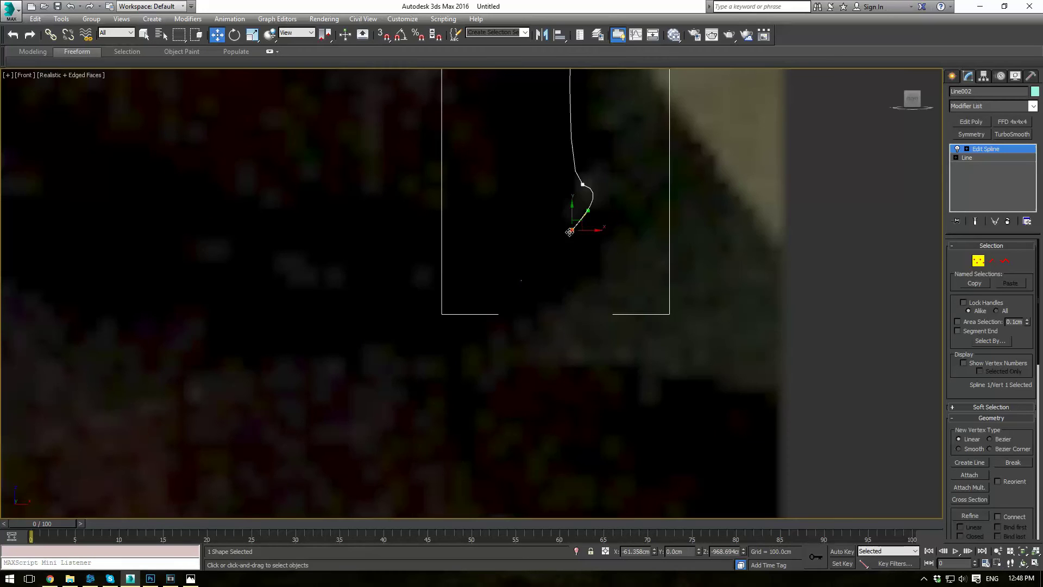
{"action": "right_click", "coordinate": [573, 230]}
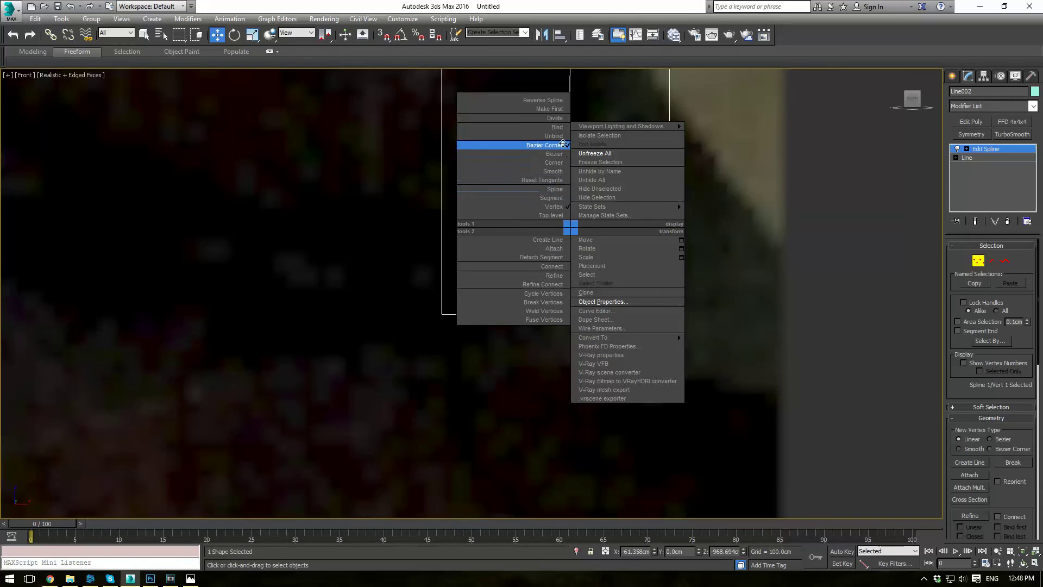
{"action": "middle_click_drag", "start_coordinate": [642, 229], "coordinate": [596, 263]}
{"action": "scroll", "coordinate": [596, 263], "scroll_direction": "up", "scroll_amount": 3}
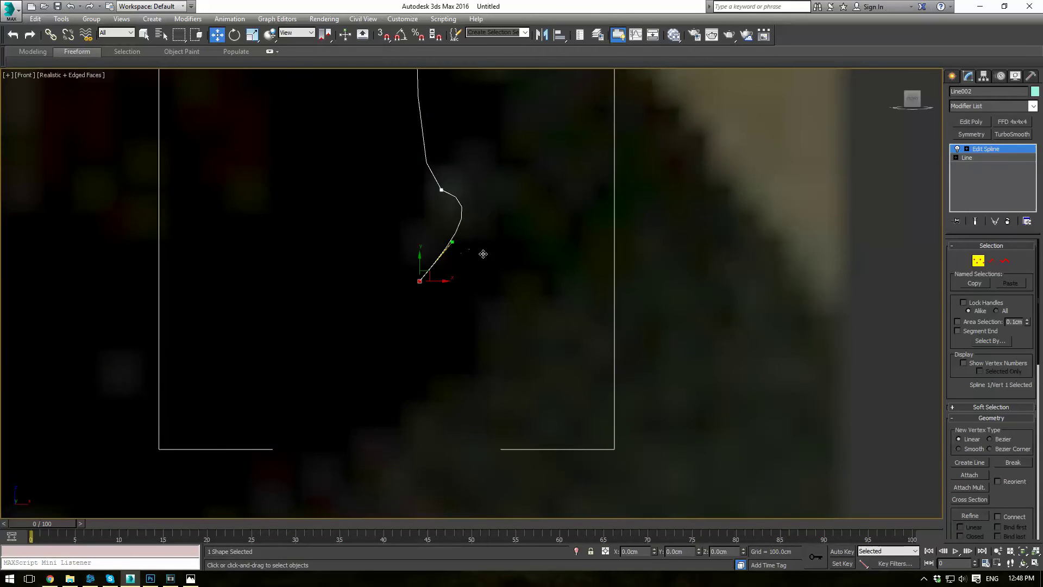
{"action": "left_click_drag", "start_coordinate": [422, 280], "coordinate": [422, 282]}
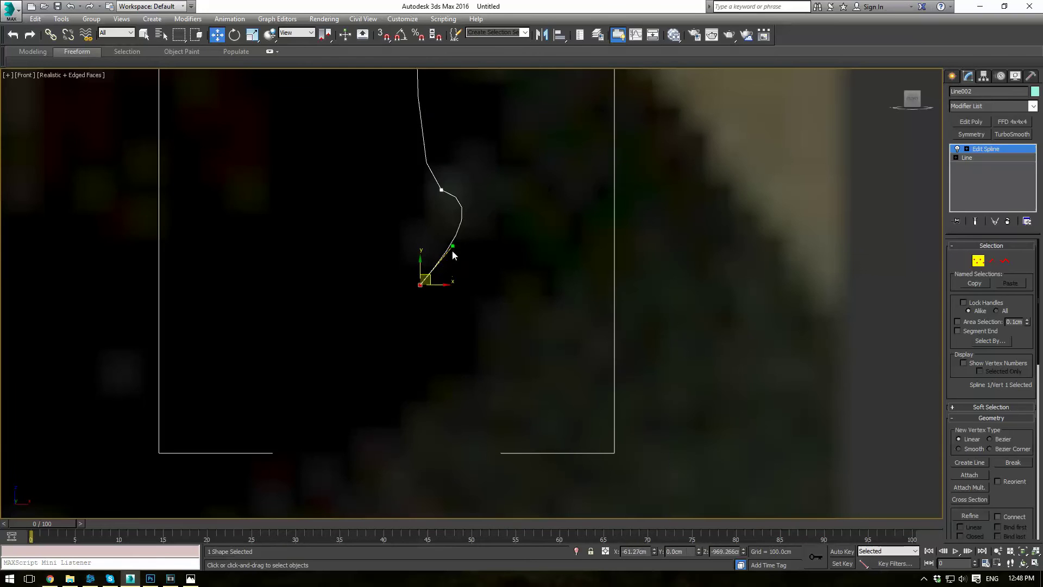
{"action": "left_click_drag", "start_coordinate": [453, 245], "coordinate": [473, 257]}
{"action": "scroll", "coordinate": [483, 261], "scroll_direction": "down", "scroll_amount": 6}
{"action": "scroll", "coordinate": [501, 261], "scroll_direction": "down", "scroll_amount": 2}
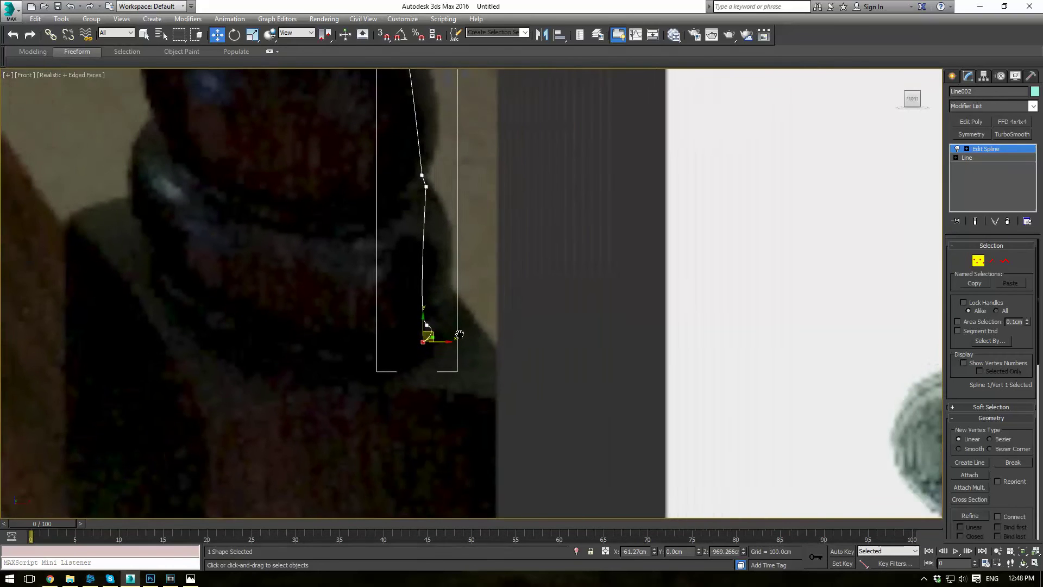
{"action": "mouse_move", "coordinate": [425, 358]}
{"action": "left_mouse_down"}
{"action": "mouse_move", "coordinate": [454, 335]}
{"action": "mouse_move", "coordinate": [426, 362]}
{"action": "left_mouse_up"}
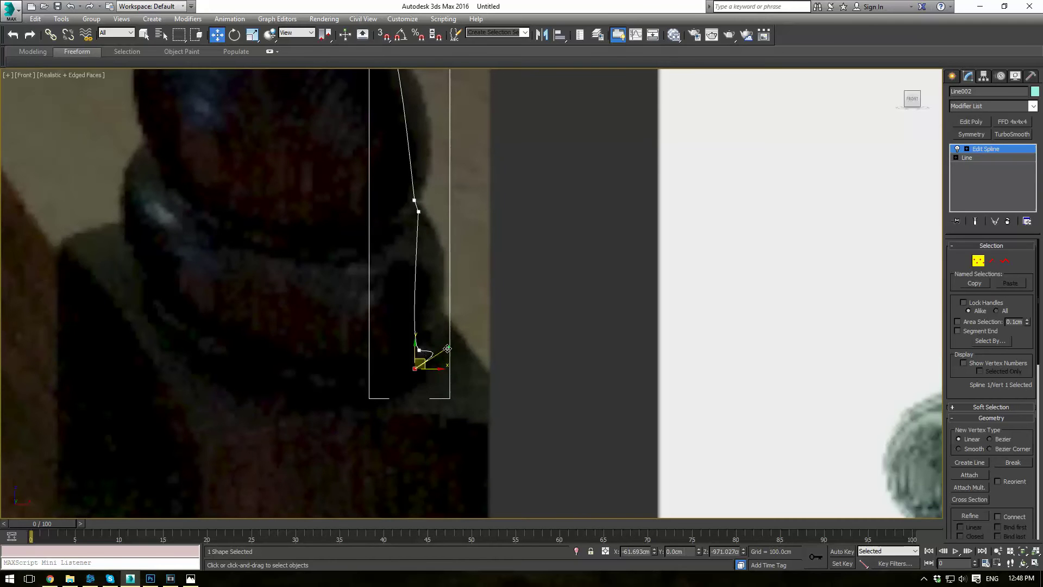
{"action": "left_click_drag", "start_coordinate": [421, 348], "coordinate": [445, 332]}
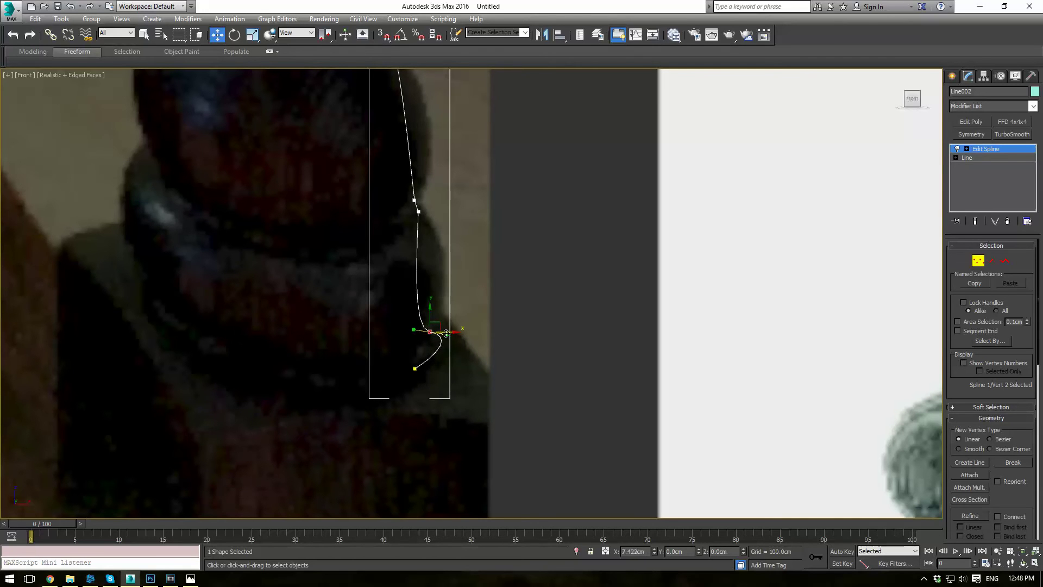
Convert the third vertex from the bottom to Bezier and pull its handle outward to bulge the base ring curve
{"action": "right_click", "coordinate": [420, 209]}
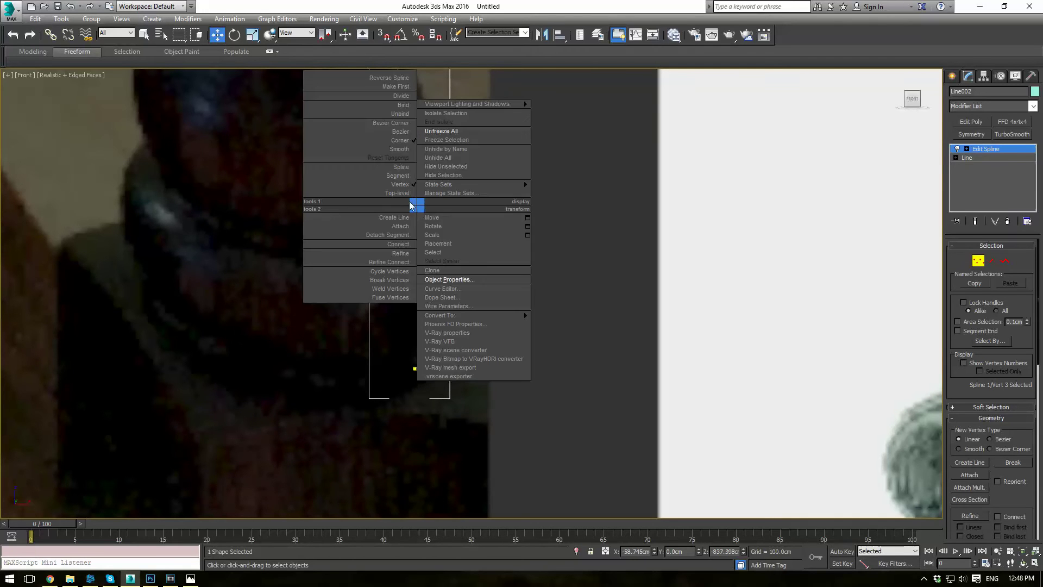
{"action": "left_click", "coordinate": [386, 133]}
{"action": "left_click_drag", "start_coordinate": [419, 269], "coordinate": [481, 244]}
Convert the second vertex from the bottom to Bezier Corner and aim its upper handle up along the base ring
{"action": "right_click", "coordinate": [429, 332]}
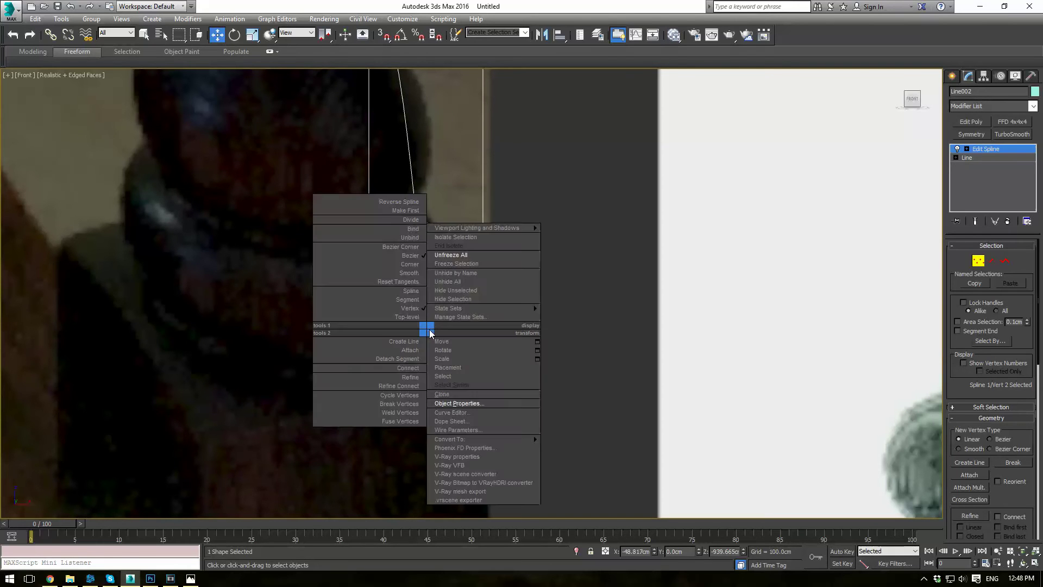
{"action": "left_click", "coordinate": [385, 246]}
{"action": "mouse_move", "coordinate": [427, 311]}
{"action": "left_mouse_down"}
{"action": "mouse_move", "coordinate": [417, 279]}
{"action": "mouse_move", "coordinate": [436, 282]}
{"action": "mouse_move", "coordinate": [429, 326]}
{"action": "left_mouse_up"}
{"action": "scroll", "coordinate": [426, 345], "scroll_direction": "up", "scroll_amount": 3}
{"action": "scroll", "coordinate": [426, 345], "scroll_direction": "up", "scroll_amount": 5}
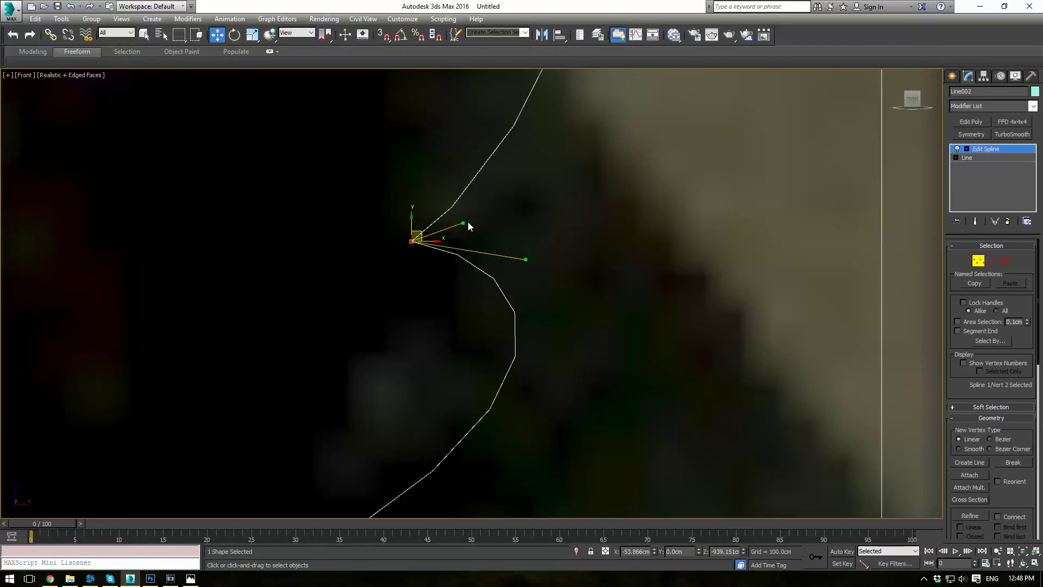
{"action": "left_click_drag", "start_coordinate": [463, 223], "coordinate": [508, 74]}
Fine-tune the handles at both ends of the base ring curve to match the reference outline
{"action": "scroll", "coordinate": [529, 90], "scroll_direction": "down", "scroll_amount": 9}
{"action": "middle_click_drag", "start_coordinate": [542, 136], "coordinate": [511, 261]}
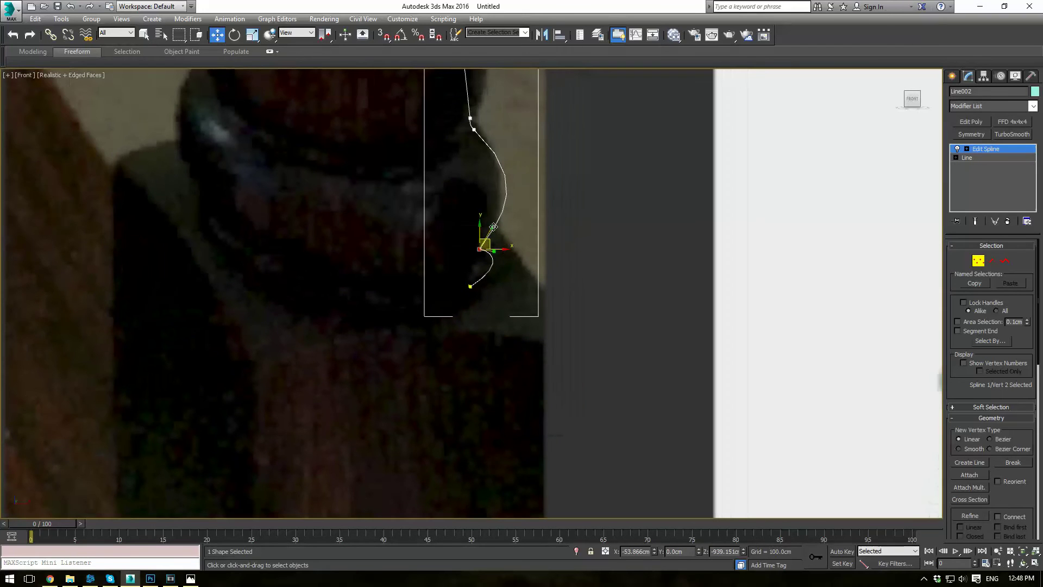
{"action": "mouse_move", "coordinate": [493, 227]}
{"action": "left_mouse_down"}
{"action": "mouse_move", "coordinate": [488, 238]}
{"action": "mouse_move", "coordinate": [488, 217]}
{"action": "left_mouse_up"}
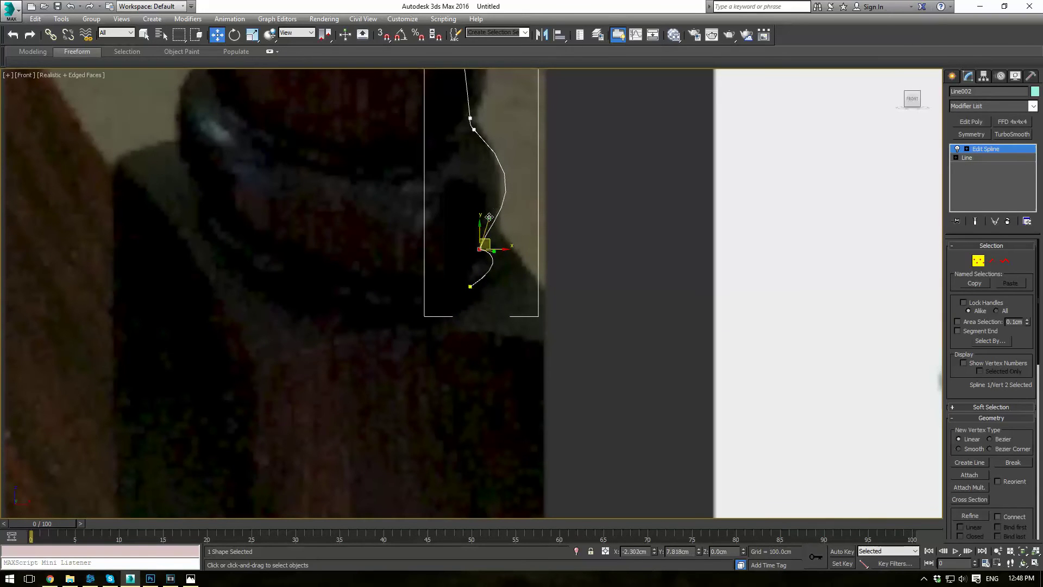
{"action": "left_click", "coordinate": [471, 129]}
{"action": "left_click_drag", "start_coordinate": [535, 188], "coordinate": [524, 181]}
{"action": "scroll", "coordinate": [457, 281], "scroll_direction": "up", "scroll_amount": 4}
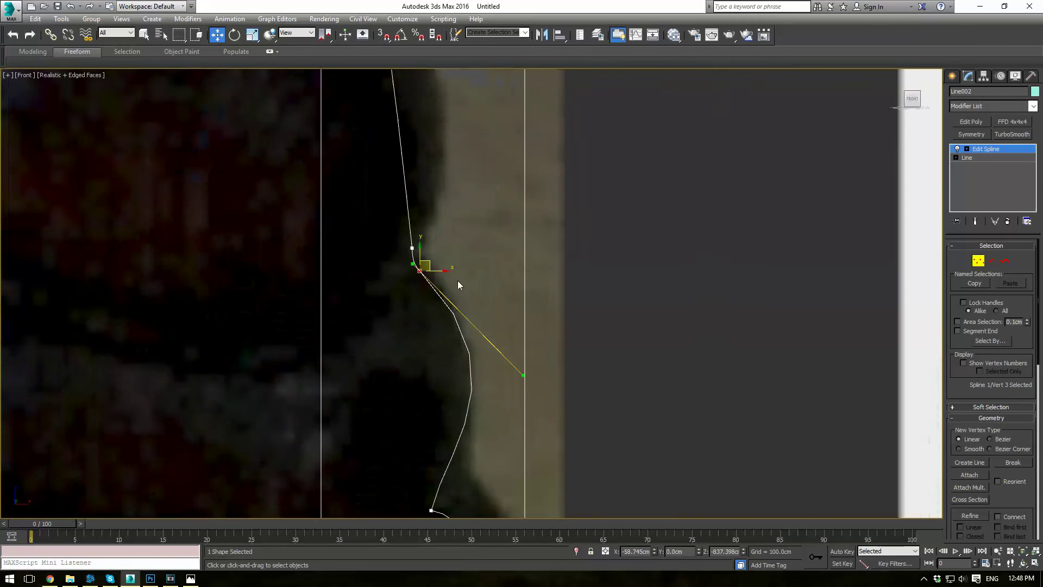
Make the fourth vertex from the bottom a Bezier Corner and adjust its lower handle in the groove above the base ring
{"action": "right_click", "coordinate": [411, 249]}
{"action": "left_click", "coordinate": [350, 158]}
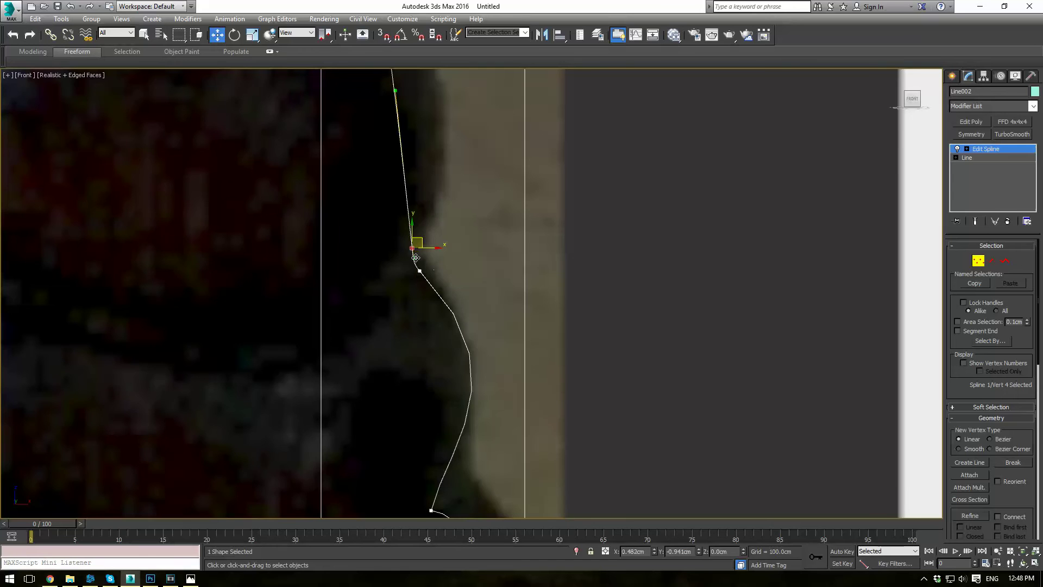
{"action": "left_click_drag", "start_coordinate": [415, 257], "coordinate": [411, 257]}
{"action": "scroll", "coordinate": [414, 252], "scroll_direction": "up", "scroll_amount": 9}
{"action": "scroll", "coordinate": [403, 319], "scroll_direction": "down", "scroll_amount": 3}
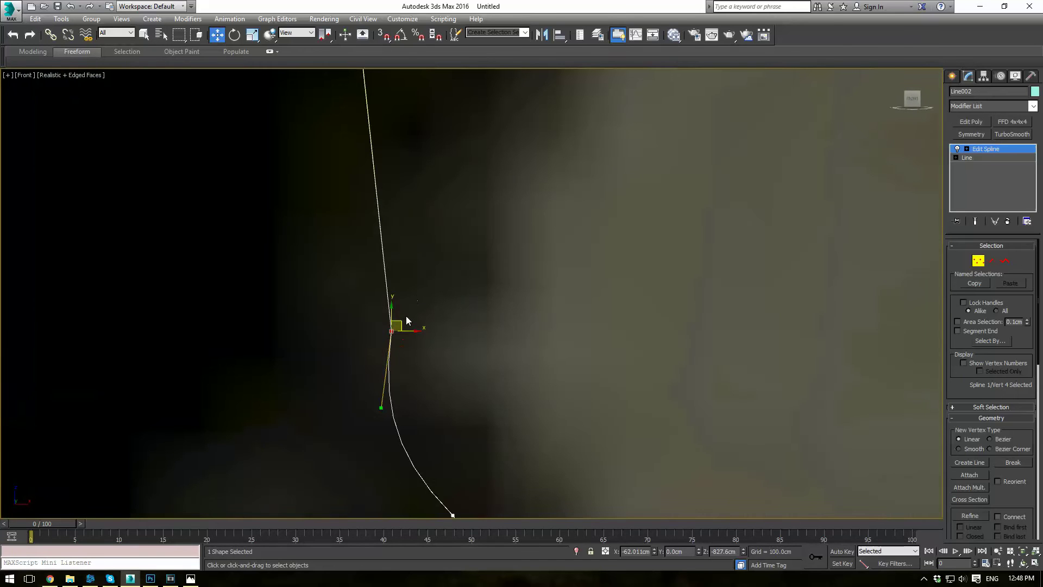
{"action": "right_click", "coordinate": [388, 333]}
{"action": "left_click", "coordinate": [372, 250]}
Pull the fourth vertex's upper handle outward so the curve follows the bulb of the lower turned section
{"action": "scroll", "coordinate": [435, 249], "scroll_direction": "down", "scroll_amount": 12}
{"action": "scroll", "coordinate": [464, 218], "scroll_direction": "up", "scroll_amount": 2}
{"action": "scroll", "coordinate": [462, 196], "scroll_direction": "up", "scroll_amount": 2}
{"action": "middle_click_drag", "start_coordinate": [461, 195], "coordinate": [426, 258]}
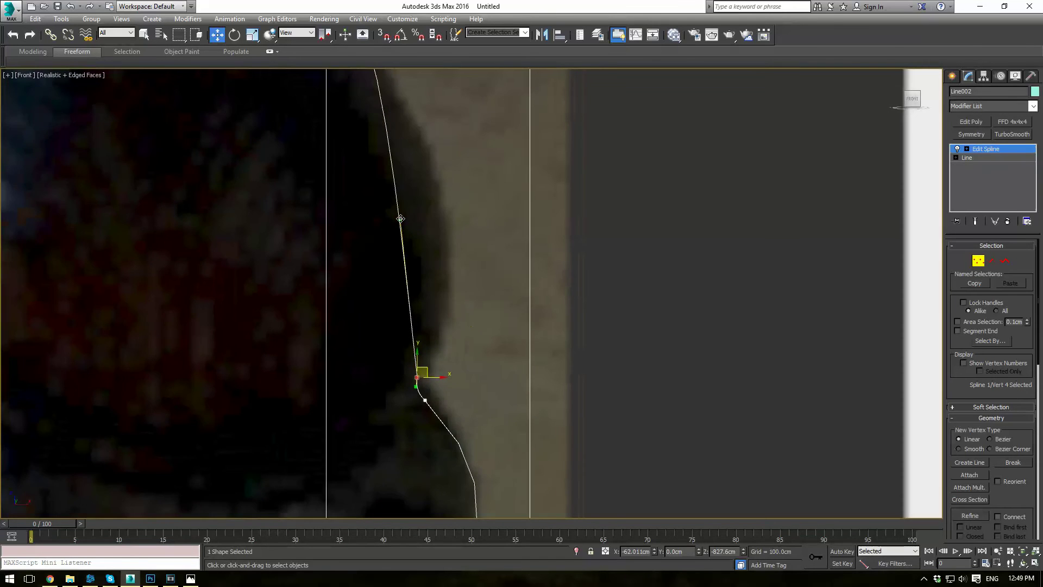
{"action": "left_click_drag", "start_coordinate": [400, 218], "coordinate": [509, 247]}
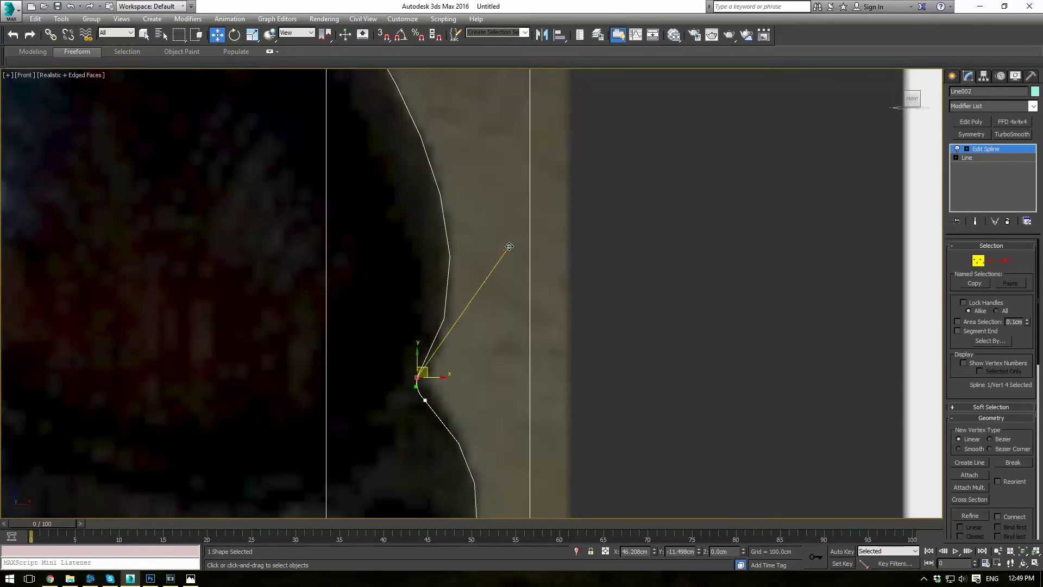
Adjust the handles of the vertex just under the shaft's lower ring moulding to fit the narrow neck
{"action": "scroll", "coordinate": [509, 246], "scroll_direction": "down", "scroll_amount": 5}
{"action": "scroll", "coordinate": [419, 242], "scroll_direction": "up", "scroll_amount": 5}
{"action": "middle_click_drag", "start_coordinate": [404, 312], "coordinate": [402, 408]}
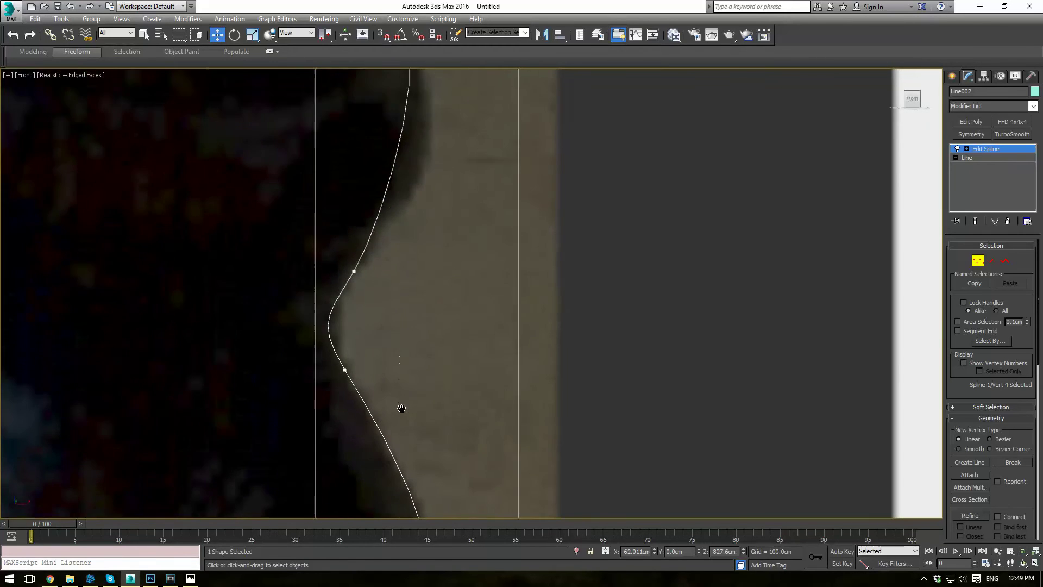
{"action": "scroll", "coordinate": [431, 334], "scroll_direction": "down", "scroll_amount": 3}
{"action": "scroll", "coordinate": [431, 332], "scroll_direction": "up", "scroll_amount": 2}
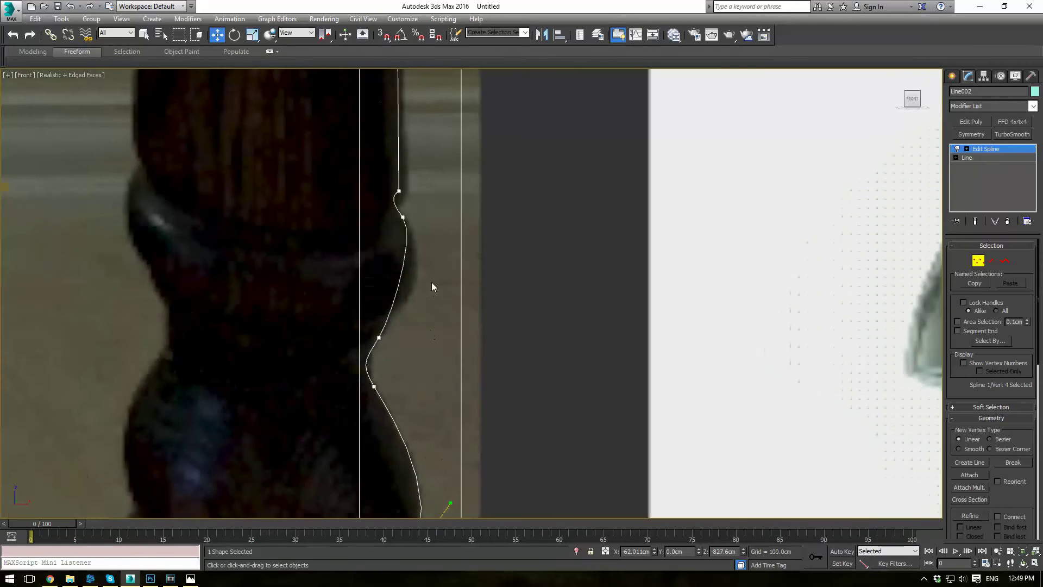
{"action": "scroll", "coordinate": [349, 342], "scroll_direction": "up", "scroll_amount": 1}
{"action": "left_click", "coordinate": [359, 359]}
{"action": "right_click", "coordinate": [394, 374]}
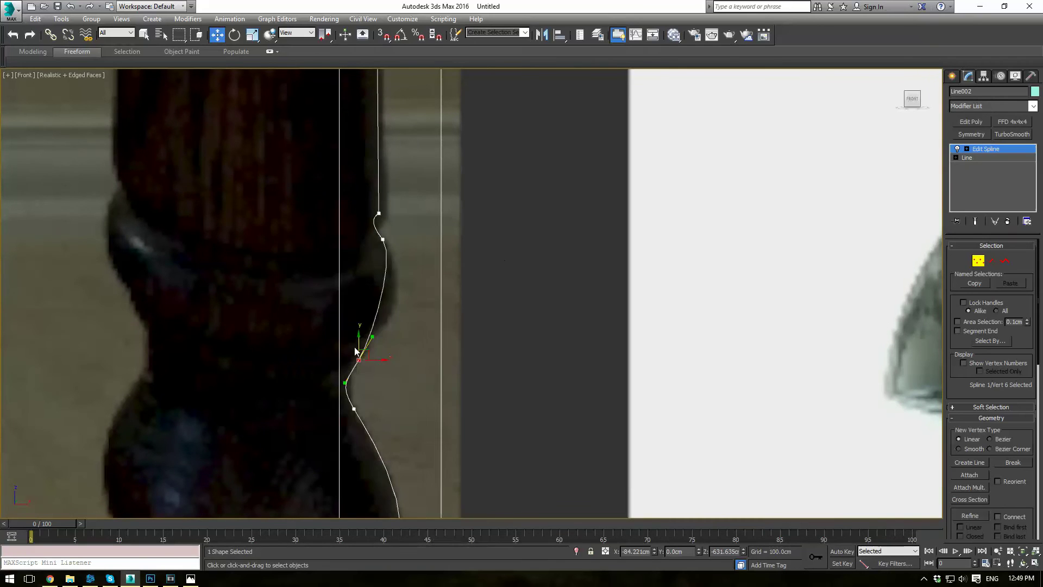
{"action": "right_click", "coordinate": [352, 355]}
{"action": "left_click", "coordinate": [337, 282]}
{"action": "mouse_move", "coordinate": [382, 316]}
{"action": "left_mouse_down"}
{"action": "mouse_move", "coordinate": [397, 334]}
{"action": "mouse_move", "coordinate": [378, 334]}
{"action": "left_mouse_up"}
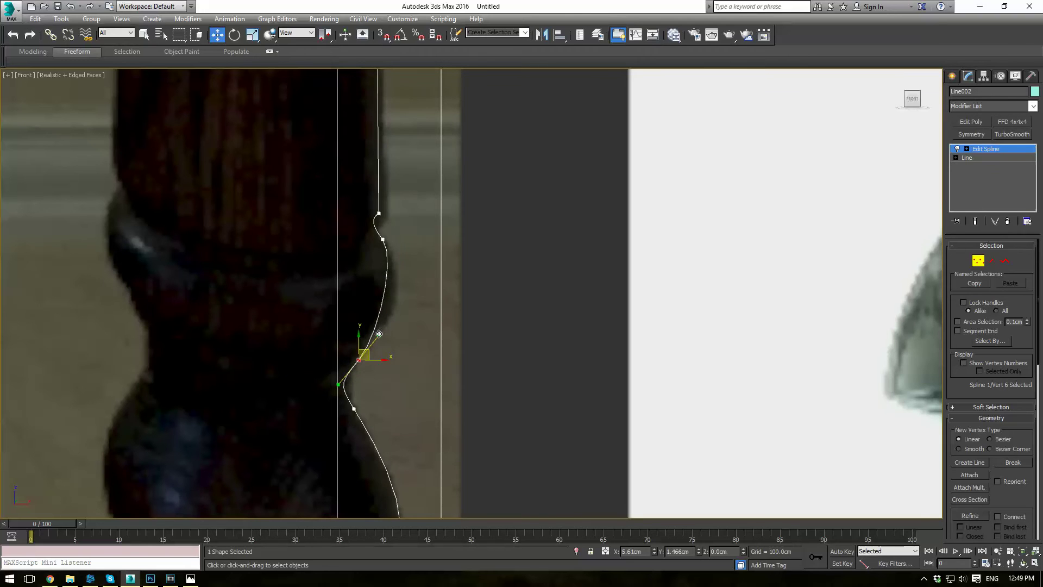
Convert the vertex atop the lower ring moulding to Bezier Corner and extend its lower handle to widen the ring's bulge
{"action": "left_click", "coordinate": [381, 239]}
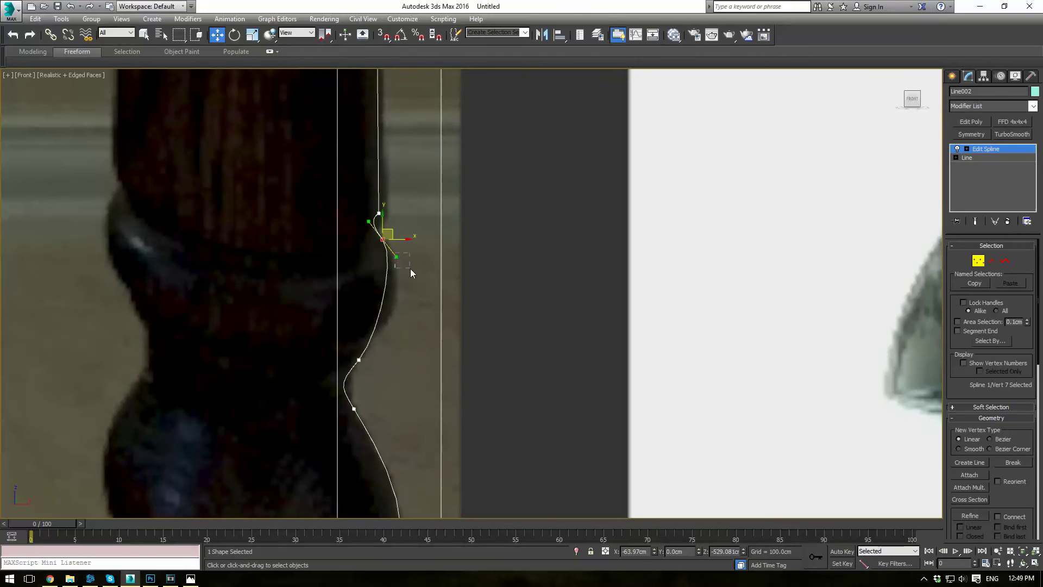
{"action": "right_click", "coordinate": [383, 237]}
{"action": "left_click", "coordinate": [375, 155]}
{"action": "left_click_drag", "start_coordinate": [396, 257], "coordinate": [410, 286]}
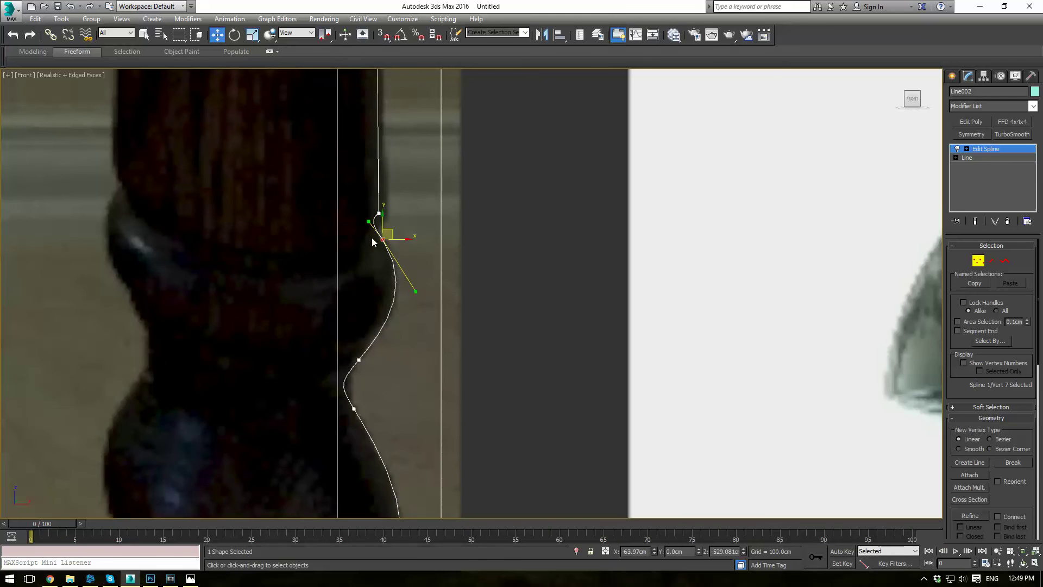
Convert the vertex just below the bulge of the shaft's upper ring moulding to Bezier Corner for rounding the bulge
{"action": "scroll", "coordinate": [372, 237], "scroll_direction": "up", "scroll_amount": 3}
{"action": "left_click", "coordinate": [458, 197]}
{"action": "scroll", "coordinate": [451, 211], "scroll_direction": "down", "scroll_amount": 4}
{"action": "scroll", "coordinate": [475, 212], "scroll_direction": "up", "scroll_amount": 3}
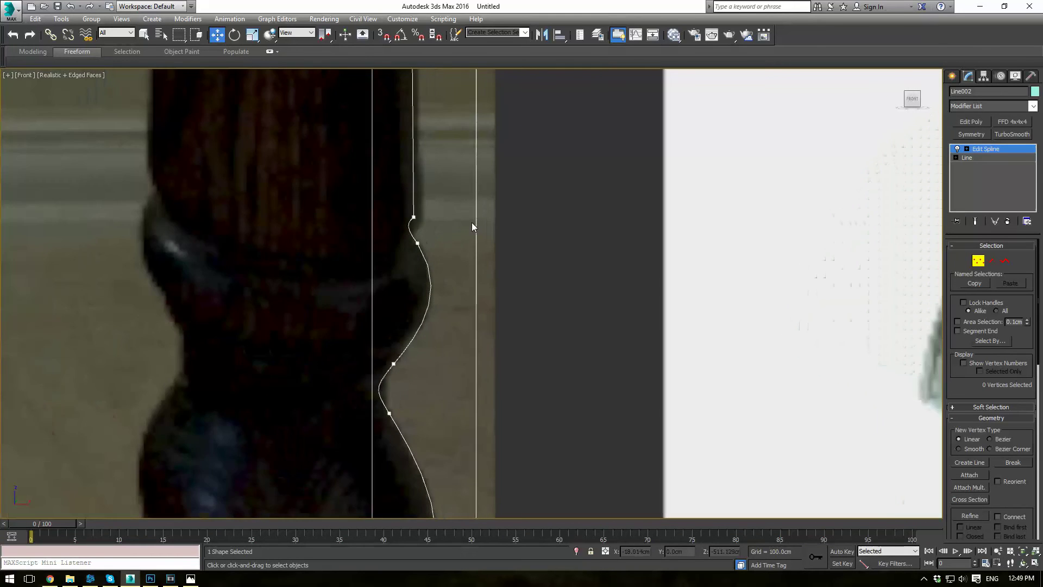
{"action": "left_click", "coordinate": [401, 218]}
{"action": "scroll", "coordinate": [412, 207], "scroll_direction": "down", "scroll_amount": 5}
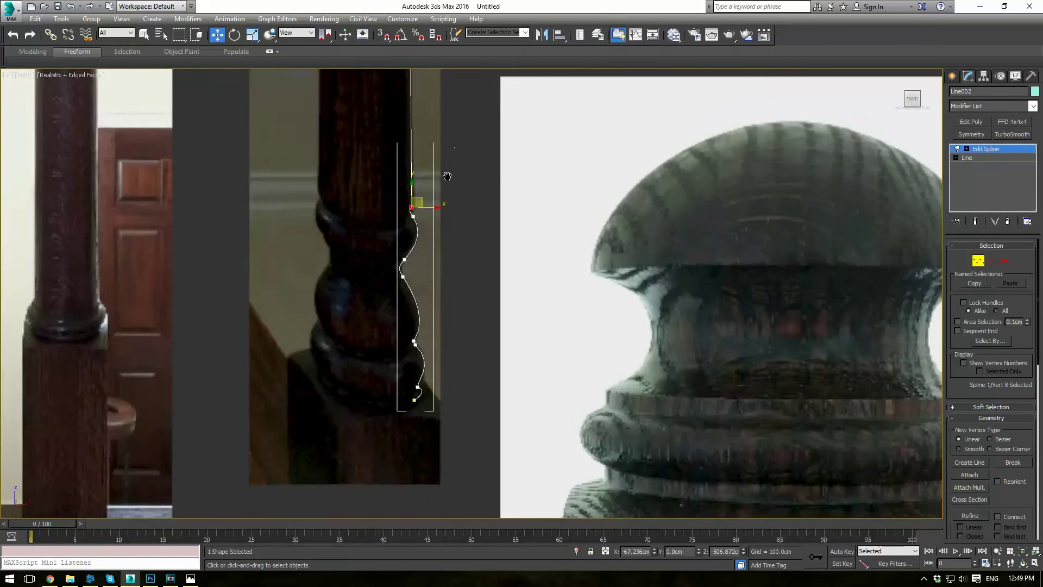
{"action": "middle_click_drag", "start_coordinate": [447, 177], "coordinate": [432, 373]}
{"action": "scroll", "coordinate": [425, 193], "scroll_direction": "up", "scroll_amount": 3}
{"action": "middle_click_drag", "start_coordinate": [425, 194], "coordinate": [434, 356]}
{"action": "scroll", "coordinate": [397, 299], "scroll_direction": "down", "scroll_amount": 2}
{"action": "scroll", "coordinate": [397, 299], "scroll_direction": "down", "scroll_amount": 2}
{"action": "middle_click_drag", "start_coordinate": [377, 180], "coordinate": [370, 326]}
{"action": "scroll", "coordinate": [377, 274], "scroll_direction": "up", "scroll_amount": 3}
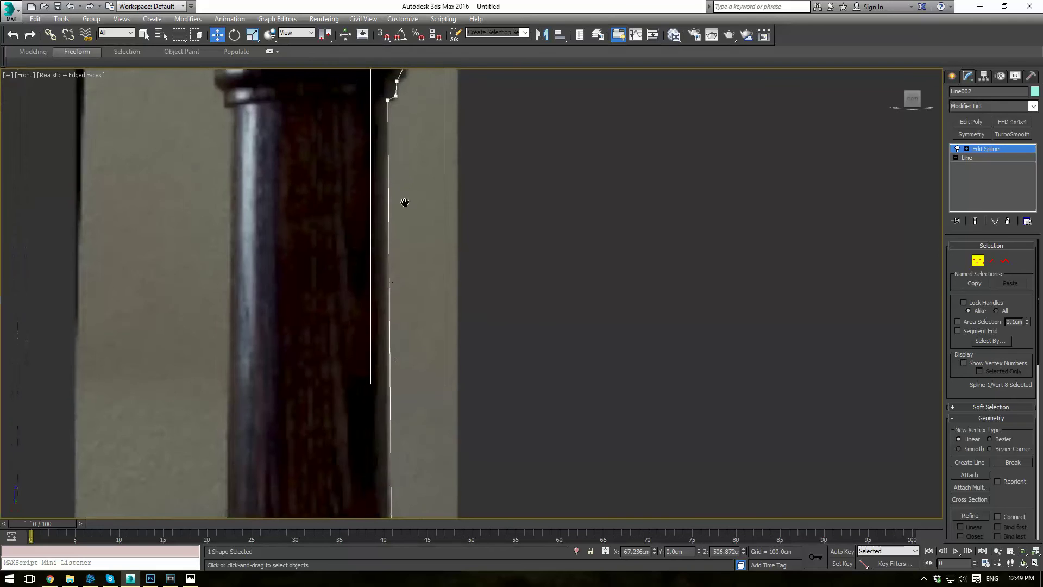
{"action": "middle_click_drag", "start_coordinate": [402, 93], "coordinate": [392, 183]}
{"action": "scroll", "coordinate": [392, 184], "scroll_direction": "up", "scroll_amount": 2}
{"action": "middle_click_drag", "start_coordinate": [399, 145], "coordinate": [393, 331]}
{"action": "scroll", "coordinate": [370, 386], "scroll_direction": "up", "scroll_amount": 1}
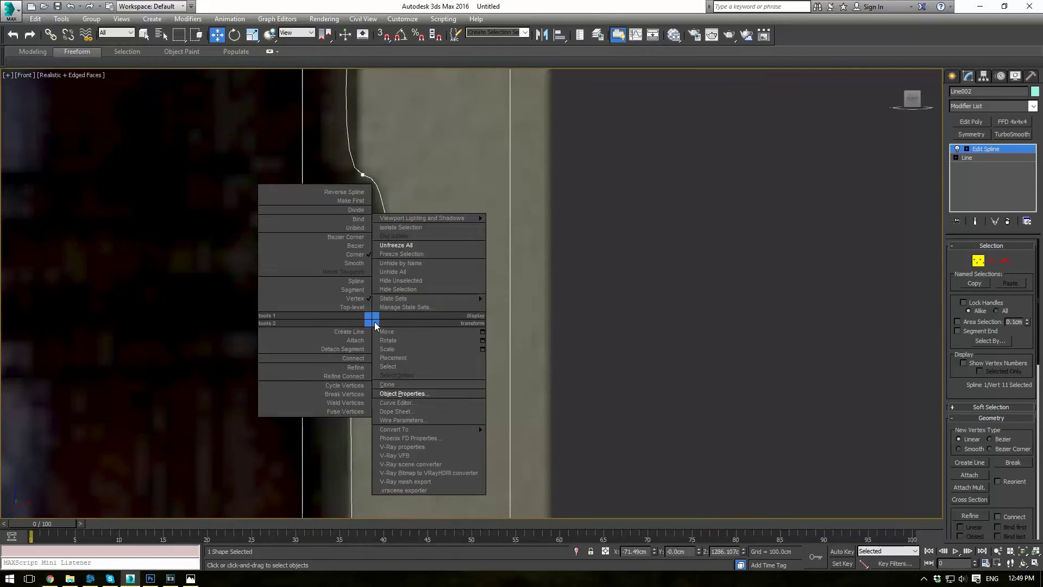
{"action": "left_click", "coordinate": [351, 237]}
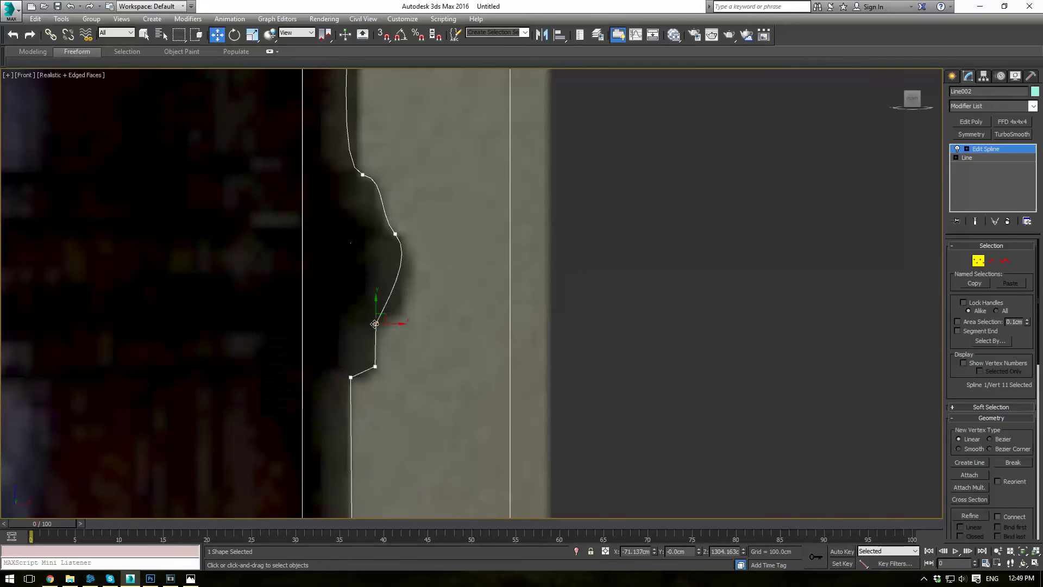
{"action": "right_click", "coordinate": [371, 321]}
{"action": "left_click", "coordinate": [329, 239]}
Convert the vertex atop the upper ring moulding to Bezier Corner and angle both handles to follow the ring's outline
{"action": "right_click", "coordinate": [373, 321]}
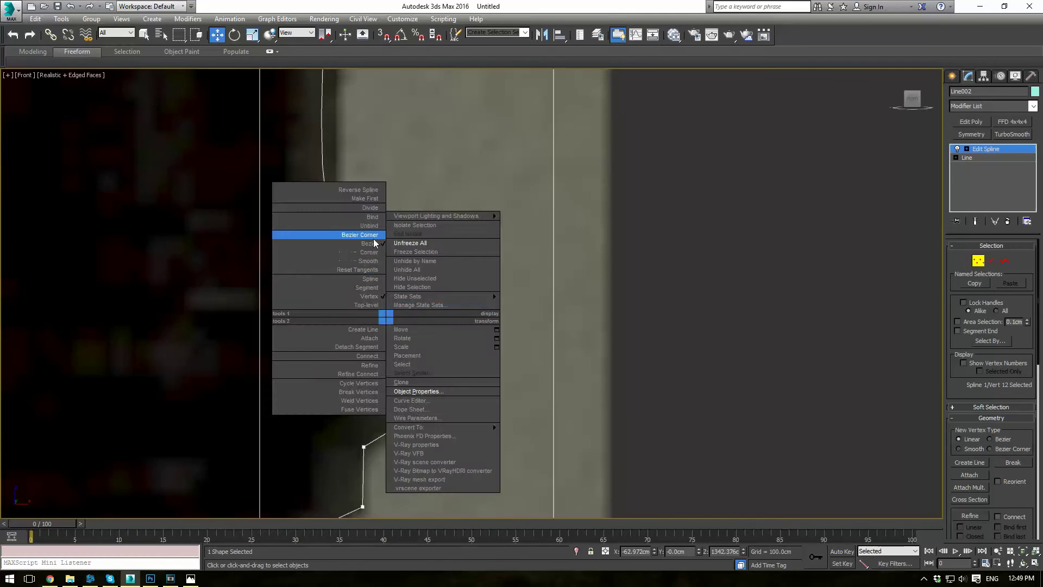
{"action": "left_click", "coordinate": [373, 237]}
{"action": "left_click_drag", "start_coordinate": [397, 310], "coordinate": [390, 302]}
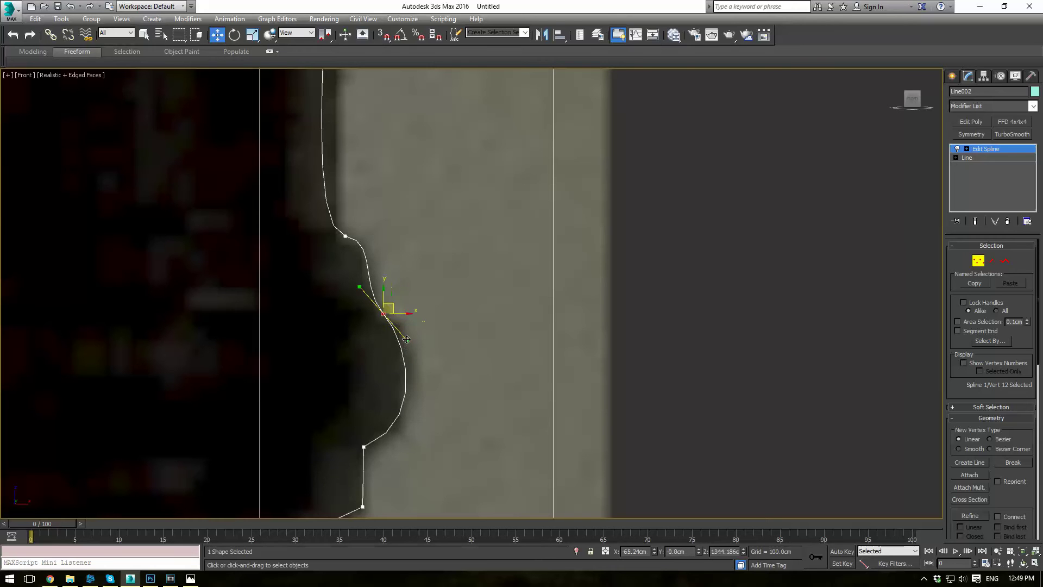
{"action": "left_click_drag", "start_coordinate": [407, 338], "coordinate": [416, 324]}
{"action": "left_click_drag", "start_coordinate": [357, 287], "coordinate": [369, 275]}
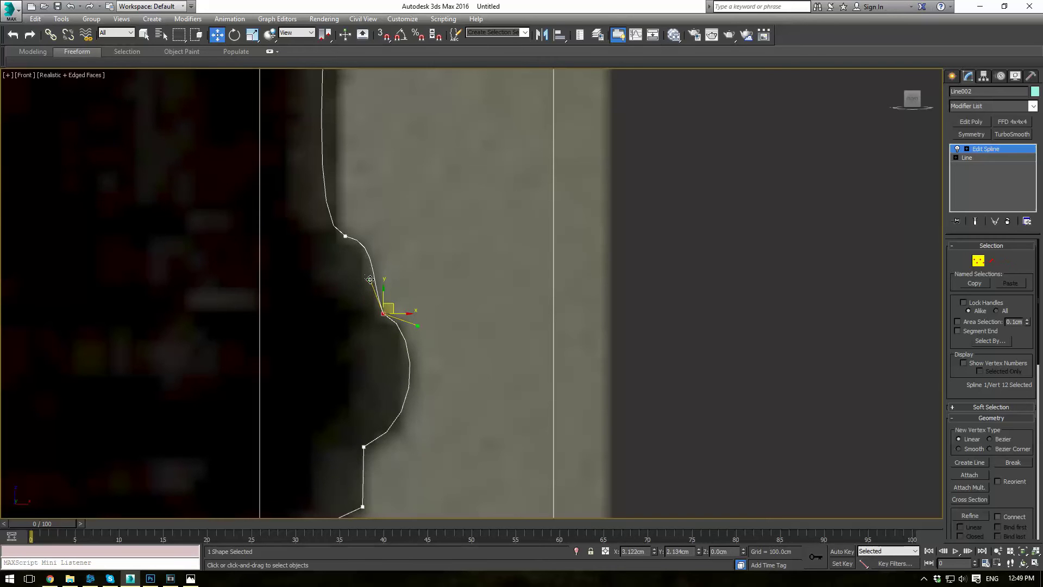
Make the vertex at the base of the neck above the upper ring a Bezier Corner and adjust its handle toward the neck
{"action": "scroll", "coordinate": [361, 223], "scroll_direction": "down", "scroll_amount": 3}
{"action": "middle_click_drag", "start_coordinate": [362, 207], "coordinate": [357, 299]}
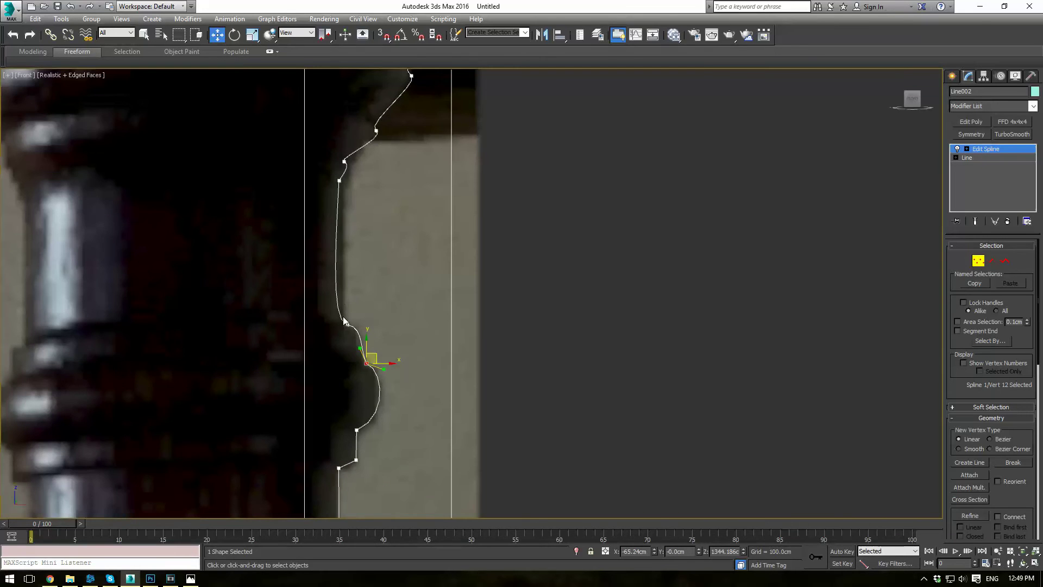
{"action": "left_click", "coordinate": [346, 323]}
{"action": "right_click", "coordinate": [345, 318]}
{"action": "left_click", "coordinate": [321, 244]}
{"action": "left_click_drag", "start_coordinate": [331, 322], "coordinate": [342, 301]}
Convert the vertex at the top of the upper neck, below the small bead, to Bezier Corner and adjust its position
{"action": "middle_click_drag", "start_coordinate": [362, 211], "coordinate": [337, 324]}
{"action": "scroll", "coordinate": [337, 316], "scroll_direction": "up", "scroll_amount": 3}
{"action": "left_click_drag", "start_coordinate": [296, 278], "coordinate": [304, 290]}
{"action": "right_click", "coordinate": [296, 298]}
{"action": "left_click", "coordinate": [274, 216]}
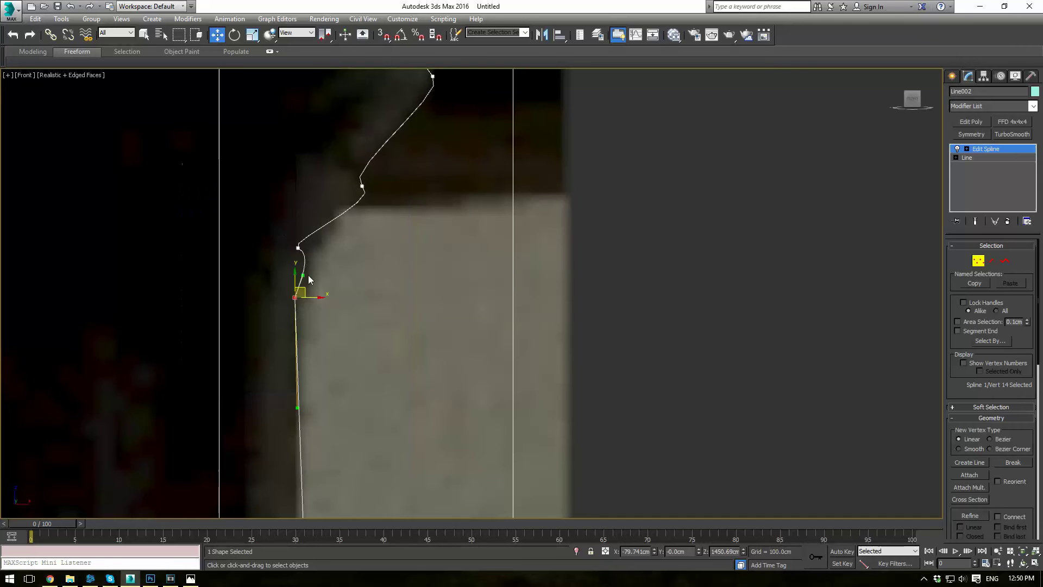
Reposition the vertex atop the small bead, make it a Bezier Corner, and extend its upper handle outward
{"action": "left_click", "coordinate": [298, 246]}
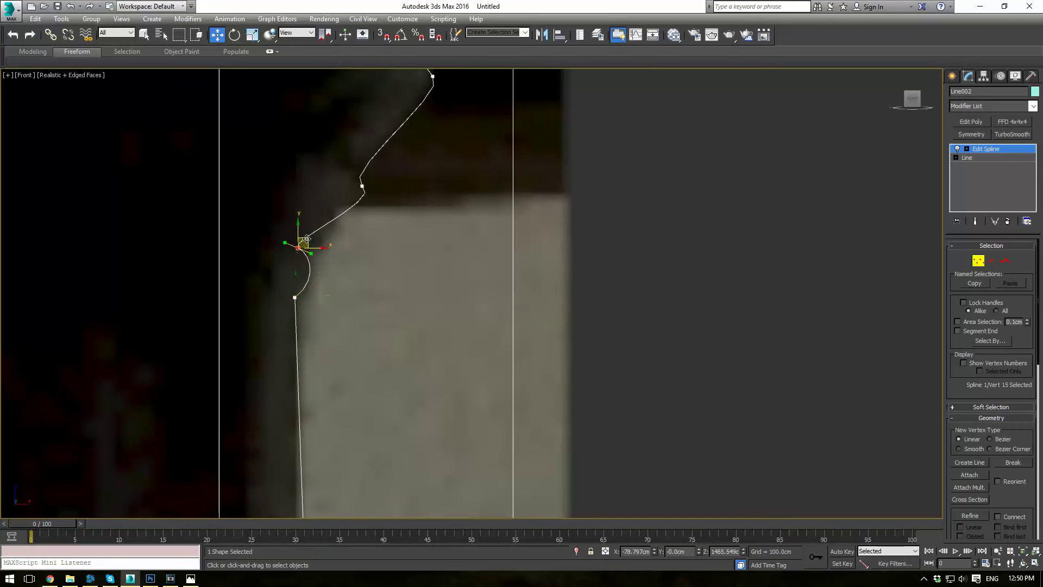
{"action": "left_click_drag", "start_coordinate": [317, 257], "coordinate": [307, 264]}
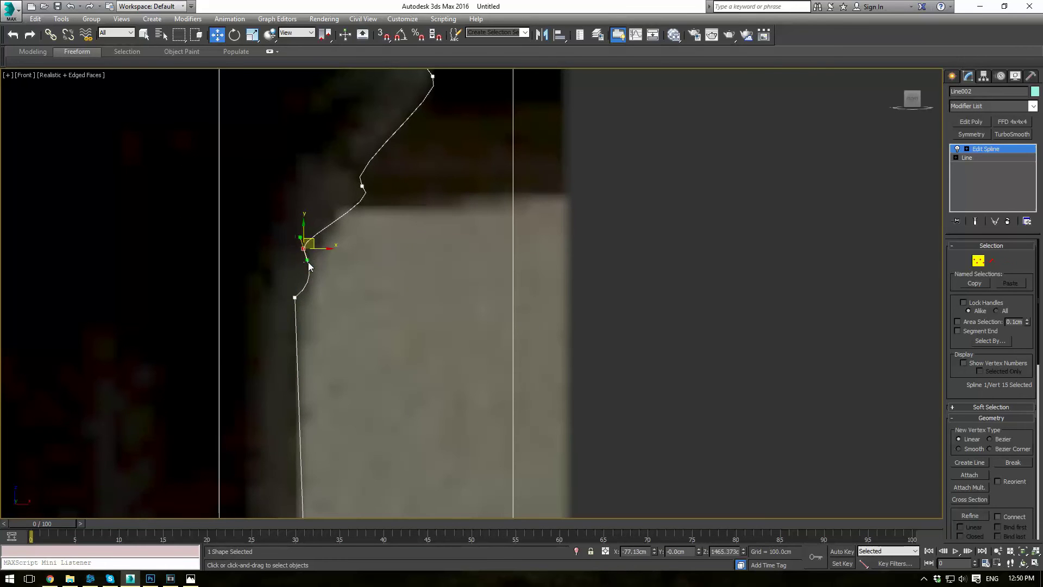
{"action": "right_click", "coordinate": [308, 266]}
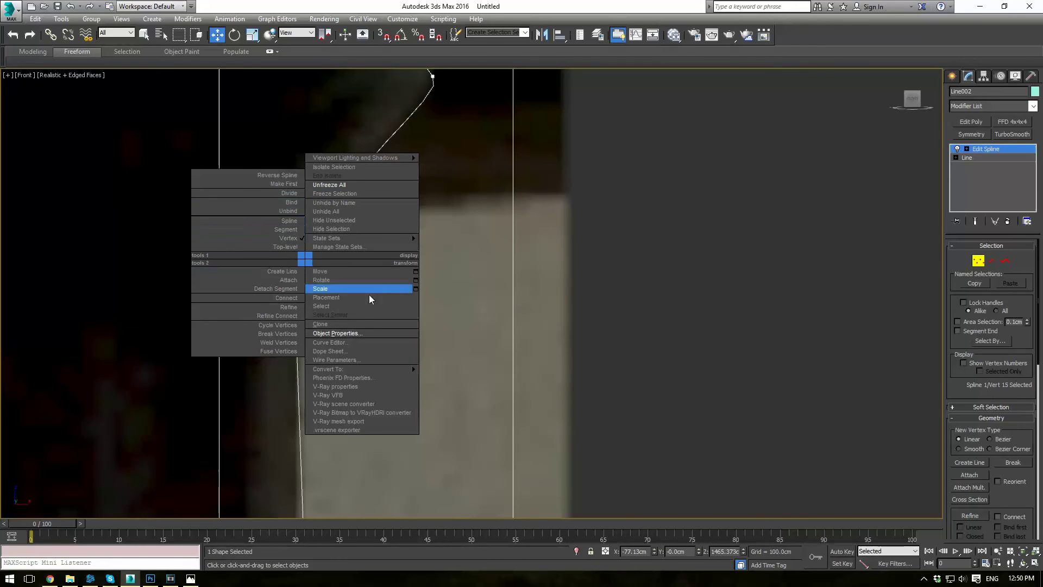
{"action": "left_click", "coordinate": [465, 297]}
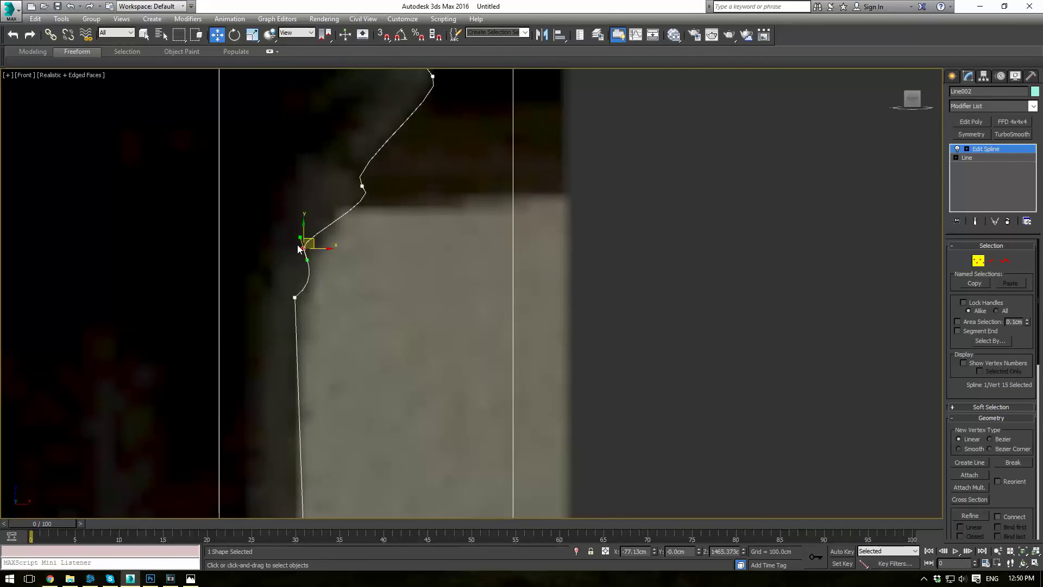
{"action": "right_click", "coordinate": [299, 250]}
{"action": "left_click", "coordinate": [276, 238]}
{"action": "left_click_drag", "start_coordinate": [298, 238], "coordinate": [348, 236]}
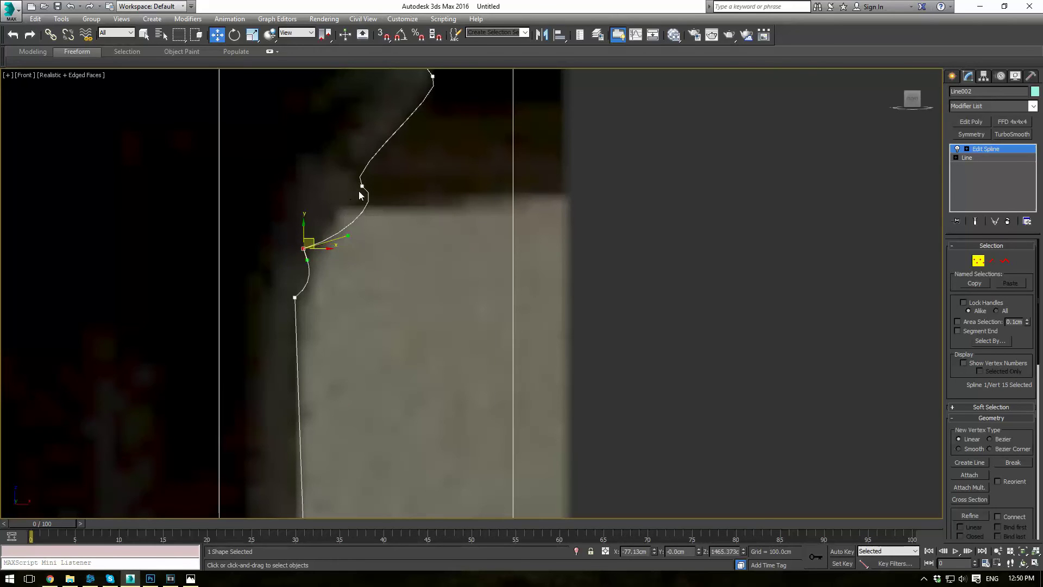
Shift the third vertex from the top inward and rotate its handles to follow the capital's slope
{"action": "left_click", "coordinate": [362, 186]}
{"action": "scroll", "coordinate": [400, 208], "scroll_direction": "down", "scroll_amount": 4}
{"action": "scroll", "coordinate": [413, 214], "scroll_direction": "up", "scroll_amount": 3}
{"action": "middle_click_drag", "start_coordinate": [399, 181], "coordinate": [415, 287]}
{"action": "scroll", "coordinate": [415, 287], "scroll_direction": "down", "scroll_amount": 1}
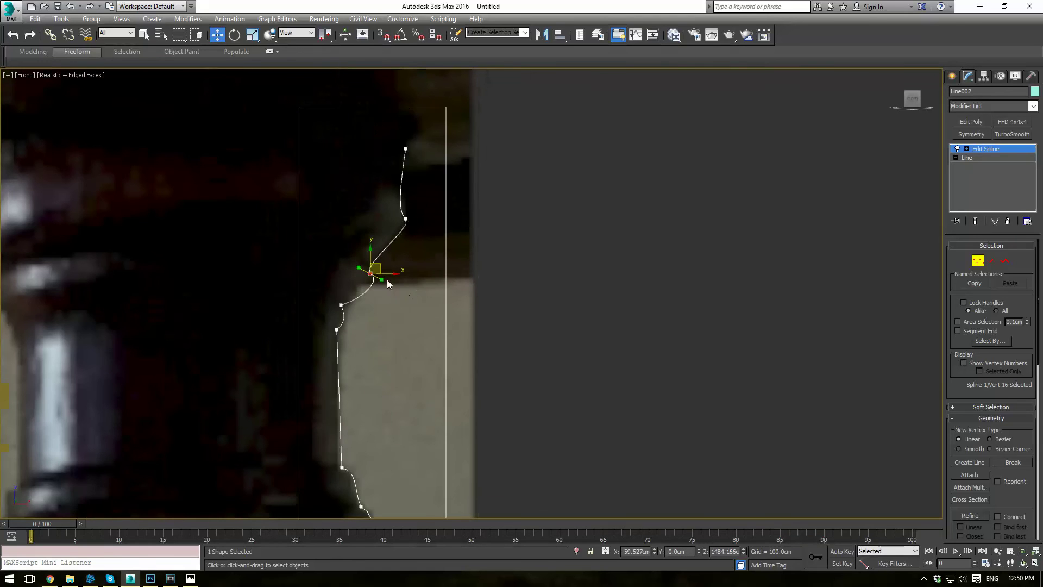
{"action": "left_click_drag", "start_coordinate": [382, 267], "coordinate": [360, 275]}
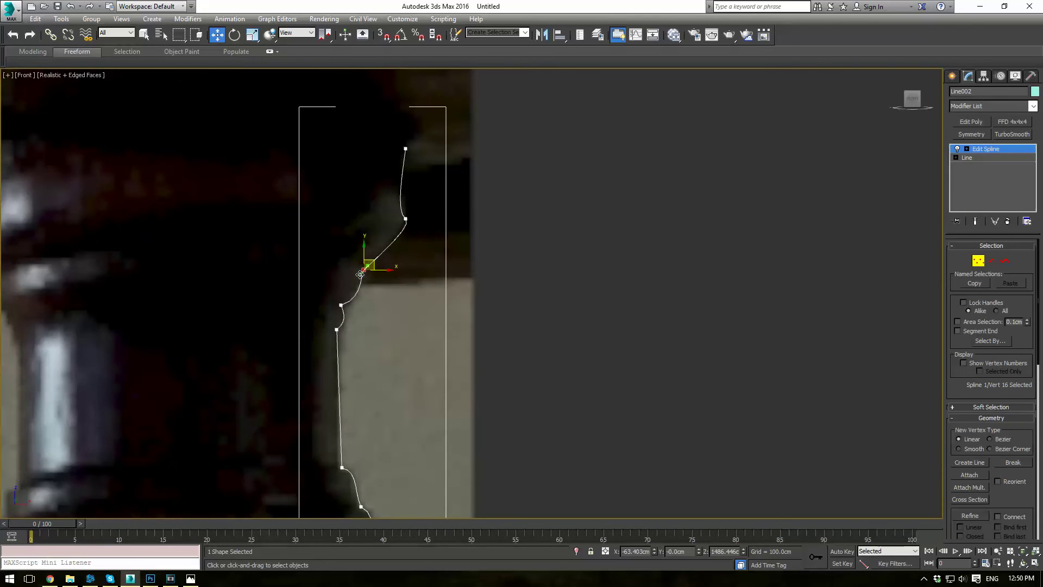
Make the third vertex from the top a Bezier Corner and pull its upper handle outward to round the capital's bulge
{"action": "scroll", "coordinate": [415, 261], "scroll_direction": "down", "scroll_amount": 2}
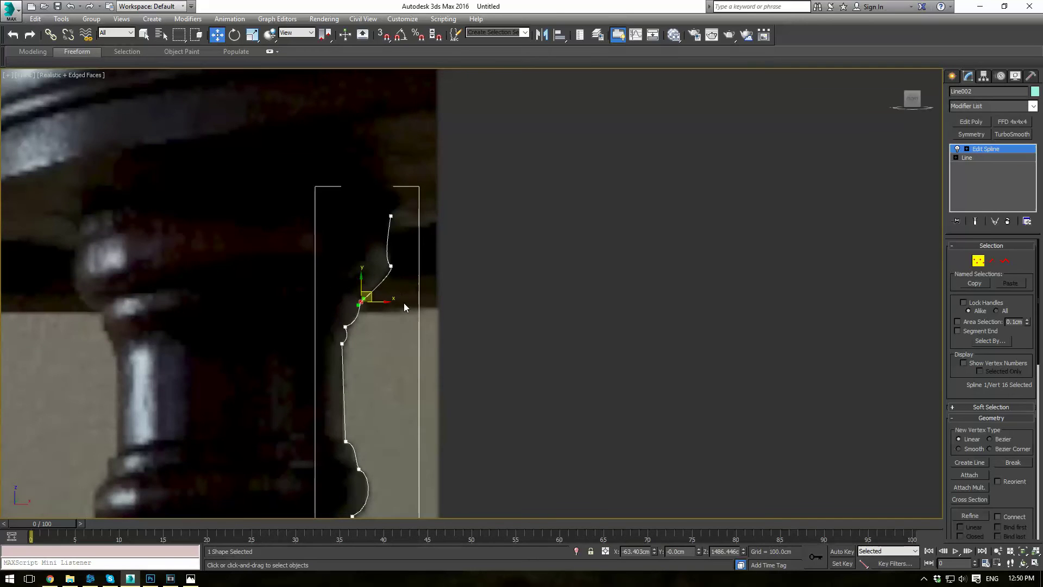
{"action": "scroll", "coordinate": [405, 304], "scroll_direction": "up", "scroll_amount": 2}
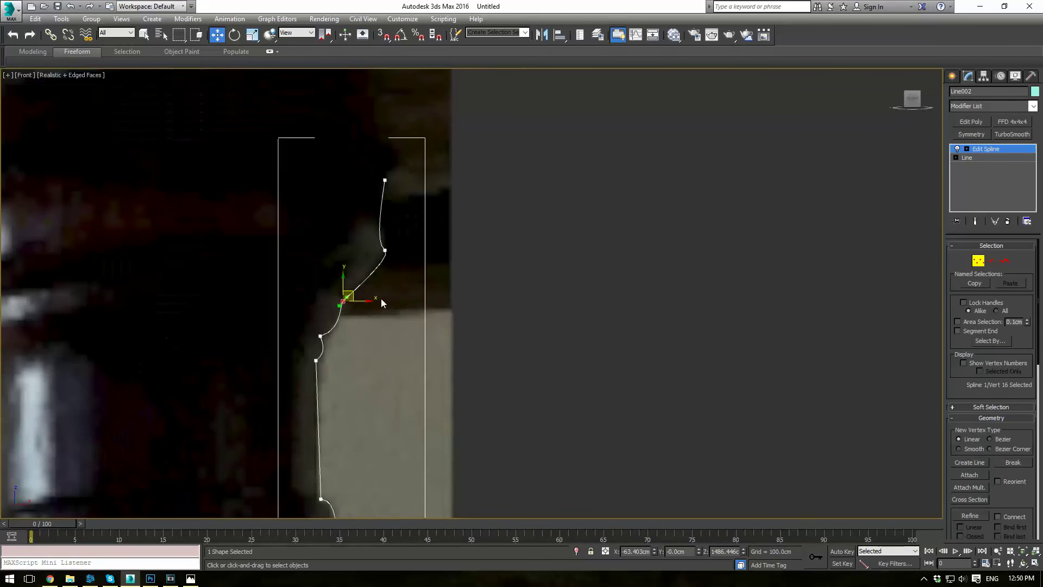
{"action": "scroll", "coordinate": [353, 294], "scroll_direction": "up", "scroll_amount": 2}
{"action": "right_click", "coordinate": [340, 298]}
{"action": "scroll", "coordinate": [344, 281], "scroll_direction": "up", "scroll_amount": 2}
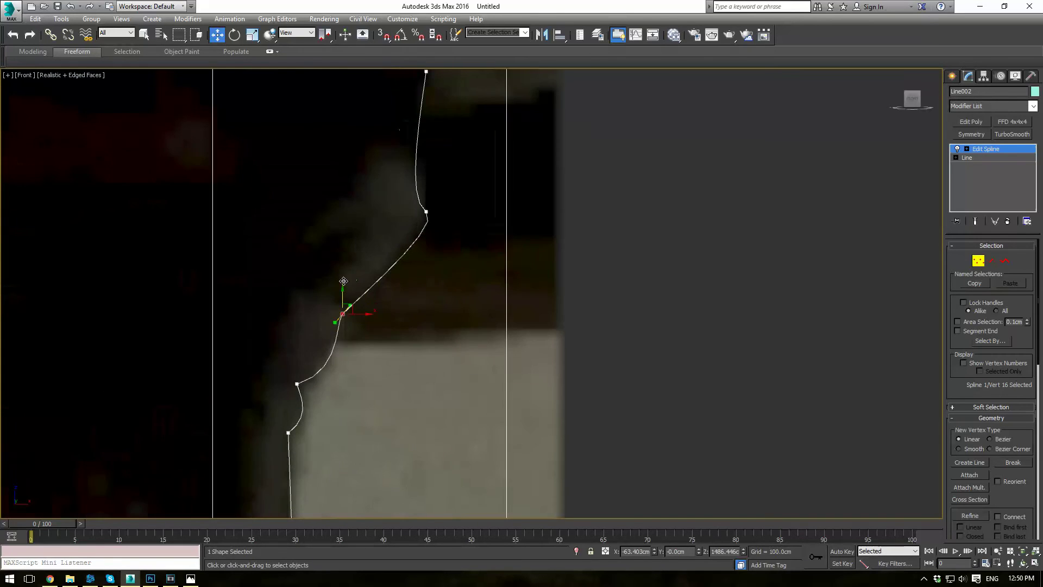
{"action": "left_click_drag", "start_coordinate": [349, 305], "coordinate": [435, 296]}
{"action": "scroll", "coordinate": [417, 294], "scroll_direction": "down", "scroll_amount": 4}
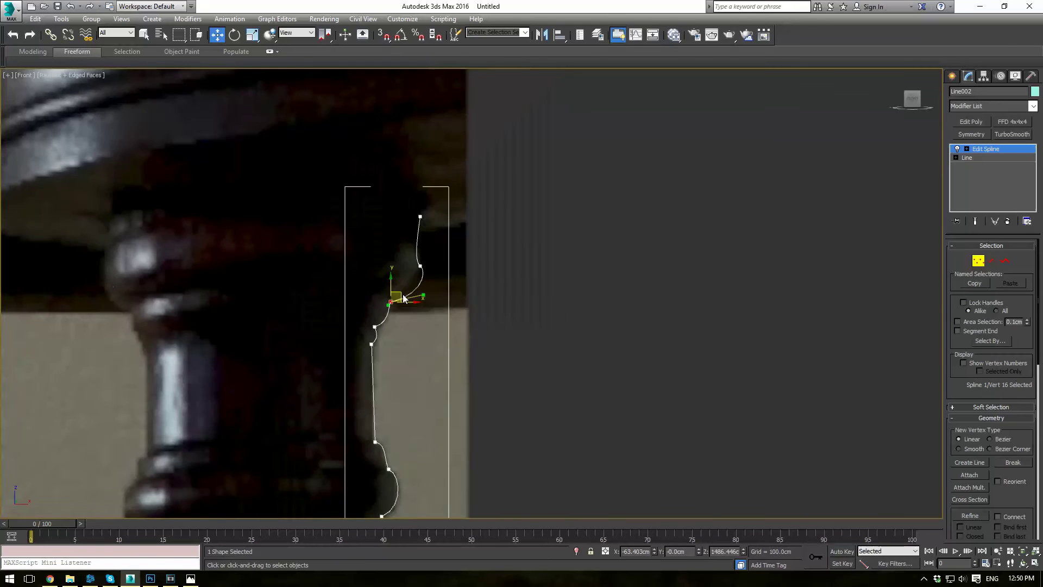
{"action": "scroll", "coordinate": [476, 284], "scroll_direction": "up", "scroll_amount": 2}
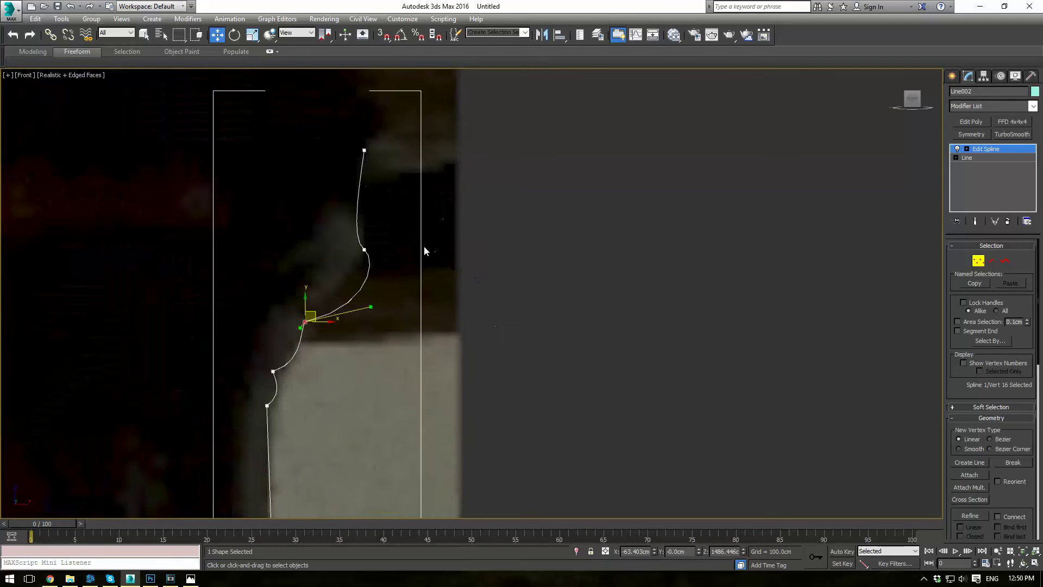
Rotate the handles of the second vertex from the top inward and fine-tune the handle of the vertex below it
{"action": "middle_click_drag", "start_coordinate": [424, 248], "coordinate": [396, 324]}
{"action": "left_click", "coordinate": [368, 330]}
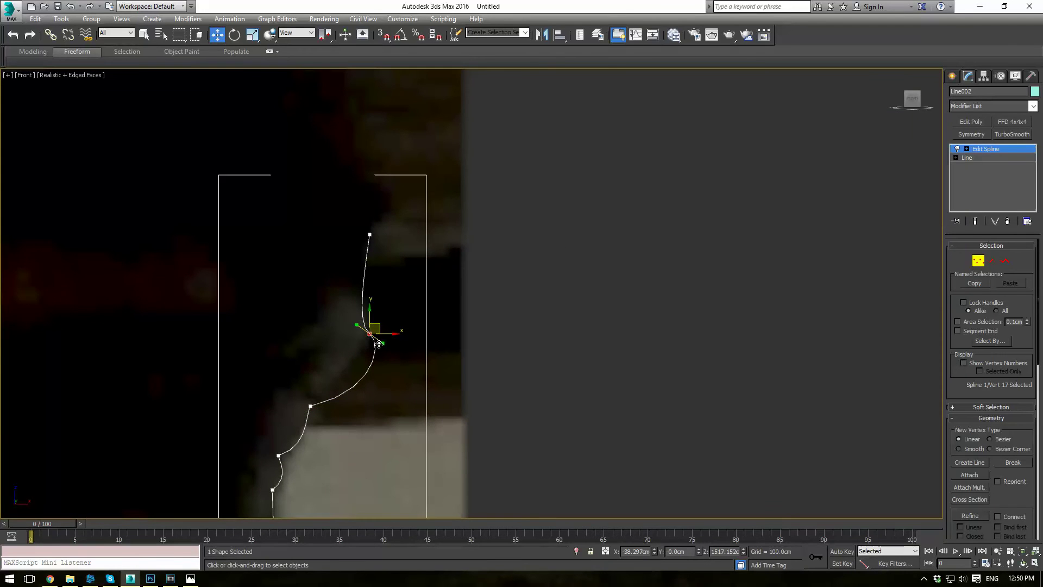
{"action": "left_click_drag", "start_coordinate": [379, 344], "coordinate": [360, 352]}
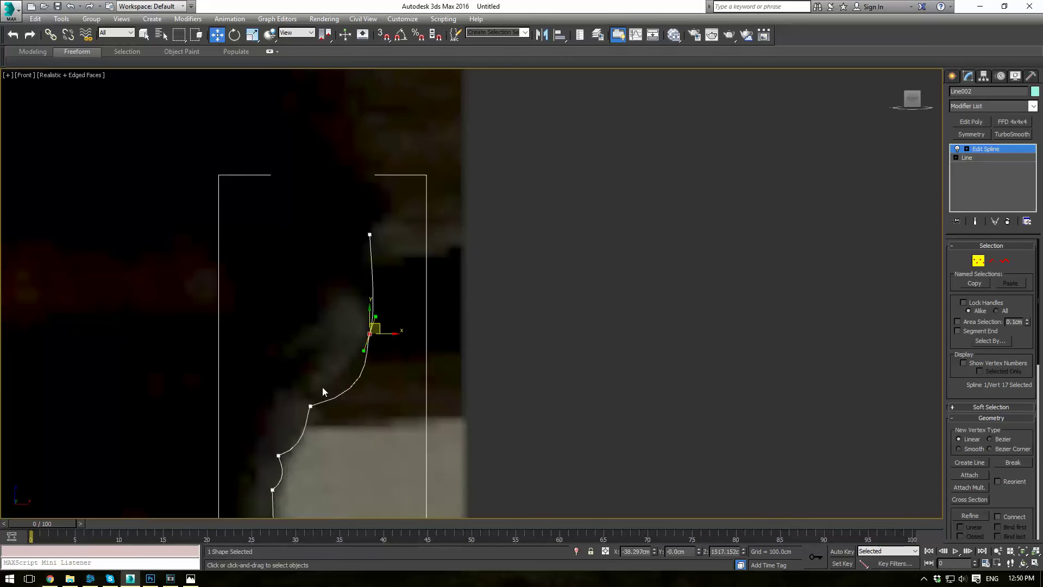
{"action": "left_click", "coordinate": [309, 402]}
{"action": "mouse_move", "coordinate": [380, 393]}
{"action": "left_mouse_down"}
{"action": "mouse_move", "coordinate": [358, 384]}
{"action": "mouse_move", "coordinate": [361, 373]}
{"action": "mouse_move", "coordinate": [384, 377]}
{"action": "mouse_move", "coordinate": [374, 387]}
{"action": "left_mouse_up"}
Convert the second vertex from the top to Bezier Corner and straighten its upper handle along the capital's edge
{"action": "left_click", "coordinate": [370, 334]}
{"action": "right_click", "coordinate": [370, 334]}
{"action": "left_click", "coordinate": [354, 251]}
{"action": "left_click_drag", "start_coordinate": [377, 325], "coordinate": [368, 281]}
{"action": "scroll", "coordinate": [368, 281], "scroll_direction": "down", "scroll_amount": 4}
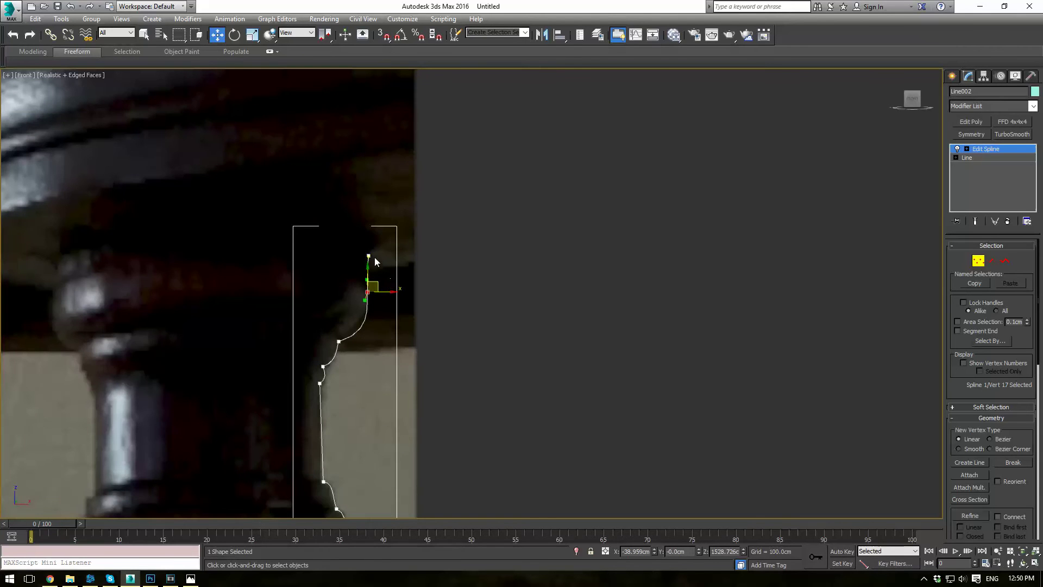
Raise the profile's topmost vertex to extend the upper end of the capital
{"action": "left_click", "coordinate": [369, 256]}
{"action": "left_click_drag", "start_coordinate": [367, 235], "coordinate": [364, 179]}
{"action": "scroll", "coordinate": [363, 179], "scroll_direction": "down", "scroll_amount": 2}
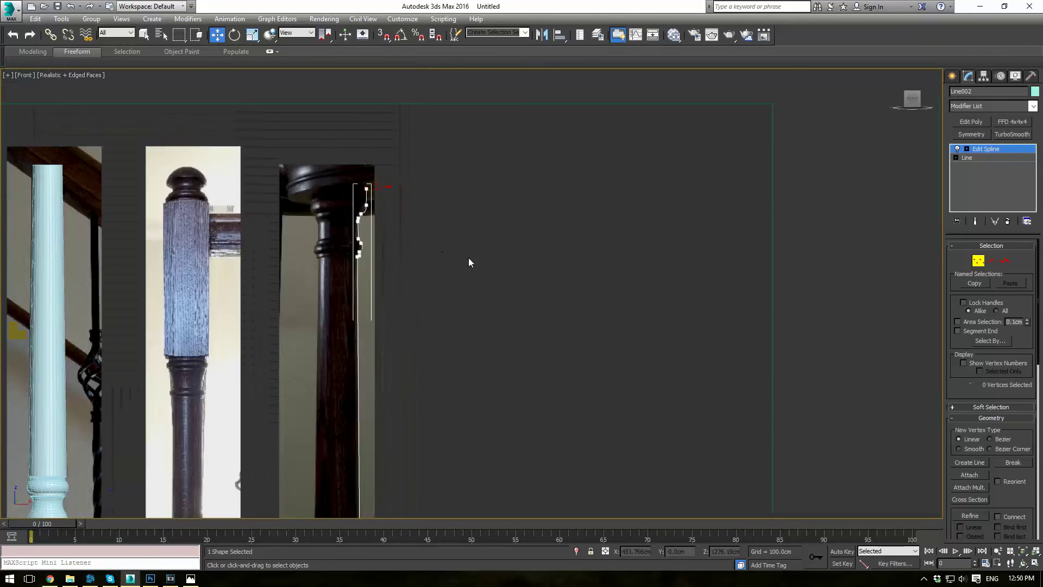
{"action": "scroll", "coordinate": [591, 204], "scroll_direction": "down", "scroll_amount": 3}
{"action": "scroll", "coordinate": [553, 273], "scroll_direction": "down", "scroll_amount": 2}
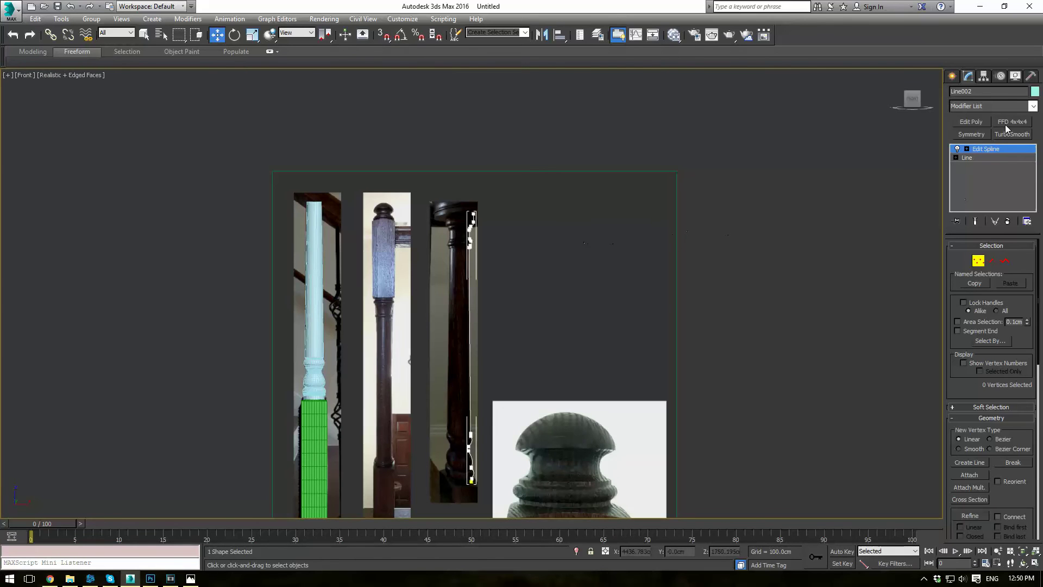
Leave vertex editing and apply a Lathe modifier to the third post's finished profile
{"action": "left_click", "coordinate": [984, 150]}
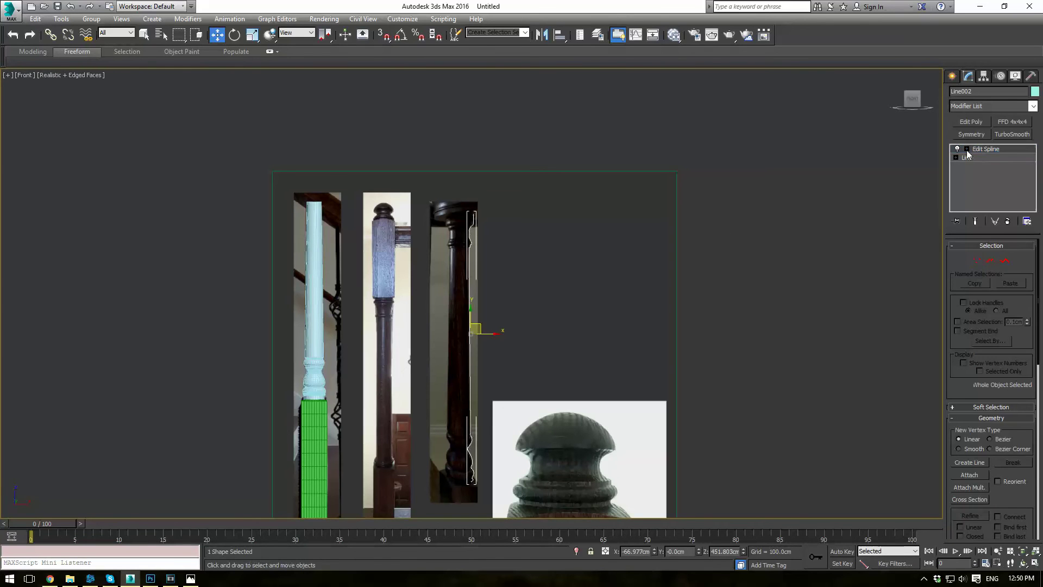
{"action": "left_click", "coordinate": [1033, 107]}
{"action": "key", "text": "l"}
{"action": "key", "text": "Return"}
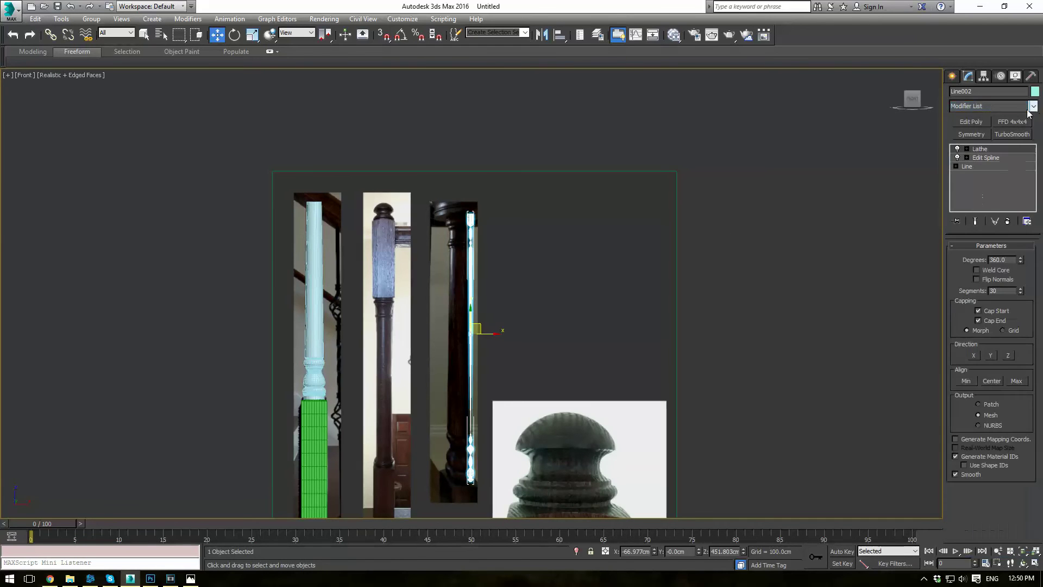
Move the Lathe axis inward to the centre of the reference post so the lathed shape matches its thickness
{"action": "left_click", "coordinate": [966, 149]}
{"action": "left_click", "coordinate": [983, 157]}
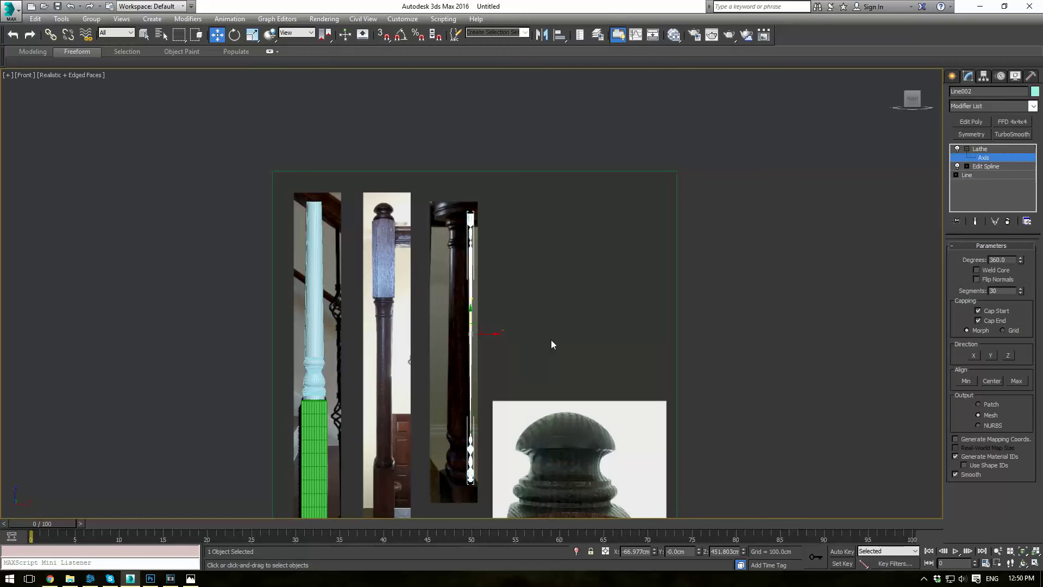
{"action": "scroll", "coordinate": [551, 340], "scroll_direction": "up", "scroll_amount": 4}
{"action": "left_click_drag", "start_coordinate": [492, 328], "coordinate": [467, 330]}
{"action": "scroll", "coordinate": [467, 331], "scroll_direction": "down", "scroll_amount": 3}
{"action": "middle_click_drag", "start_coordinate": [505, 375], "coordinate": [522, 327]}
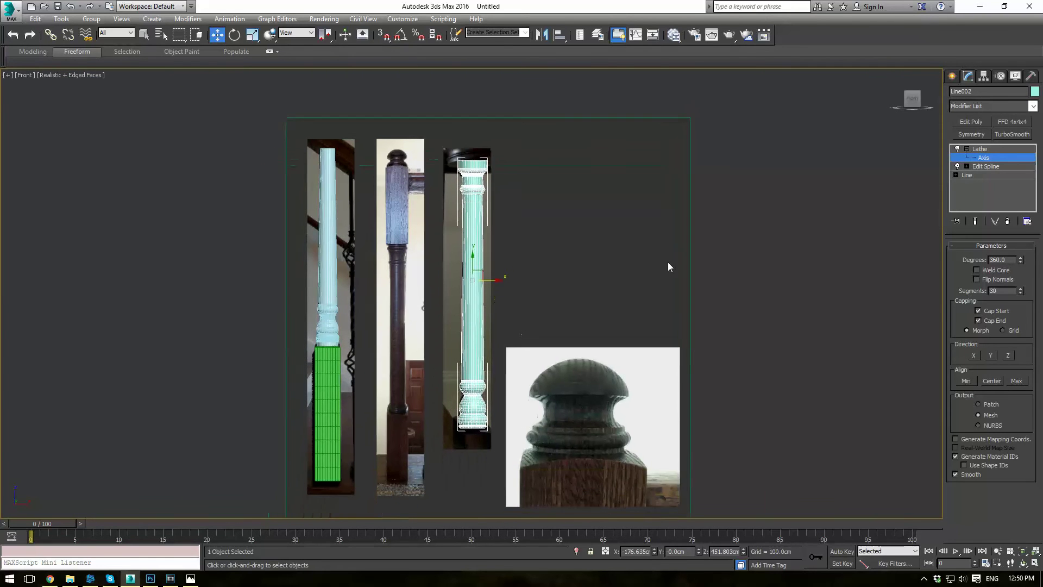
{"action": "left_click", "coordinate": [992, 149]}
{"action": "left_click", "coordinate": [679, 243]}
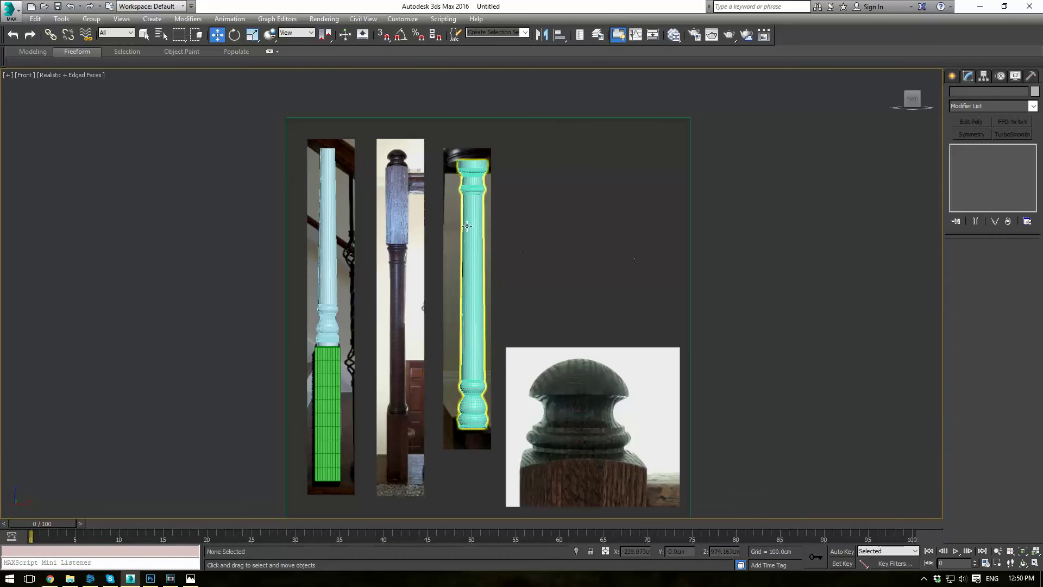
Move the lathed third post over the first post and scale it down uniformly to a comparable size
{"action": "left_click", "coordinate": [490, 282]}
{"action": "left_click_drag", "start_coordinate": [501, 281], "coordinate": [356, 286]}
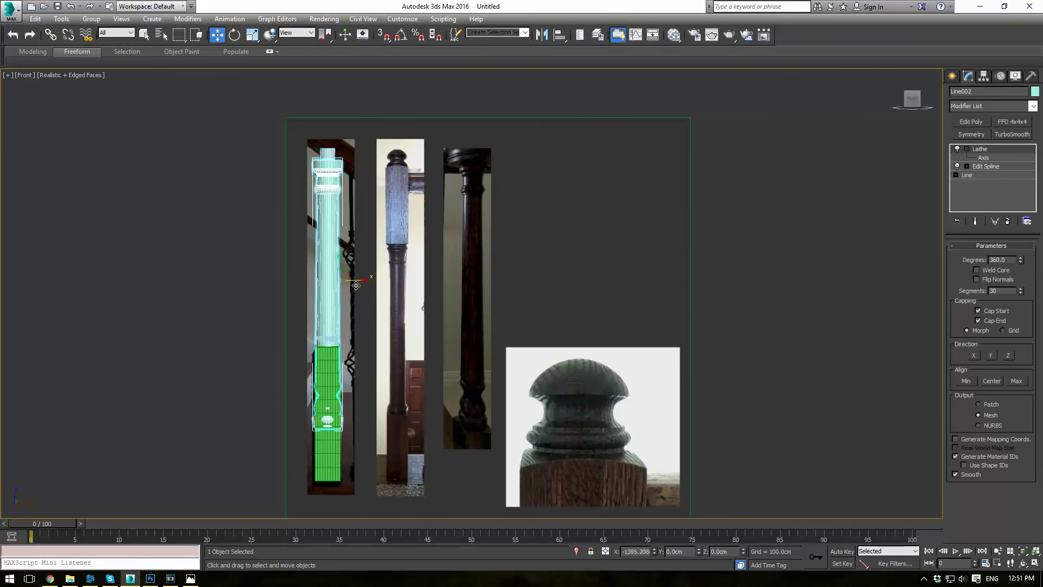
{"action": "scroll", "coordinate": [356, 285], "scroll_direction": "up", "scroll_amount": 4}
{"action": "key", "text": "r"}
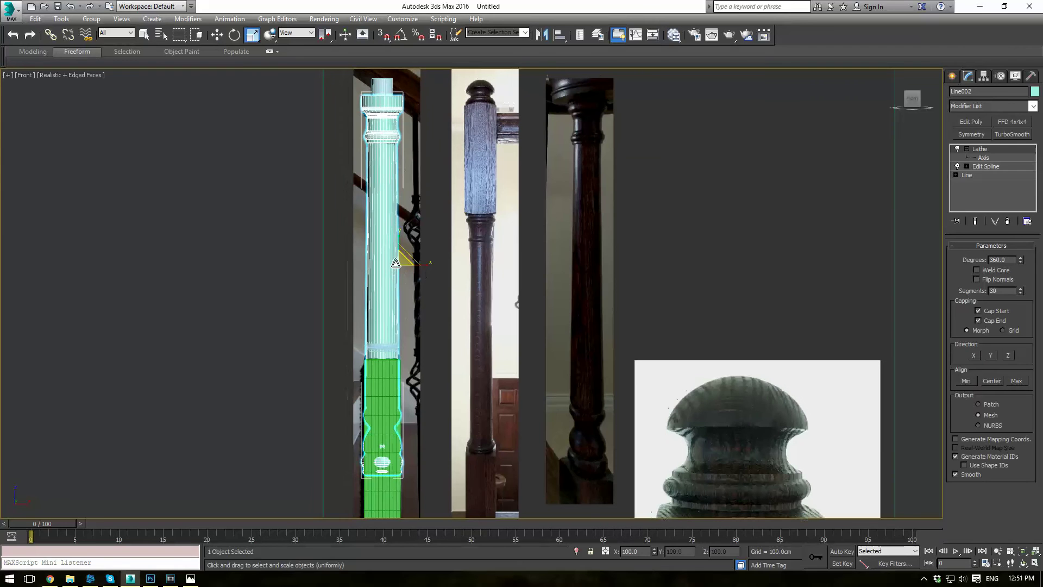
{"action": "left_click_drag", "start_coordinate": [400, 264], "coordinate": [404, 287]}
{"action": "scroll", "coordinate": [403, 287], "scroll_direction": "up", "scroll_amount": 4}
Move the scaled post to the left of the first post, clear of its reference image
{"action": "key", "text": "w"}
{"action": "left_click_drag", "start_coordinate": [415, 251], "coordinate": [371, 269]}
{"action": "key", "text": "r"}
{"action": "key", "text": "w"}
{"action": "scroll", "coordinate": [414, 260], "scroll_direction": "down", "scroll_amount": 4}
{"action": "scroll", "coordinate": [370, 270], "scroll_direction": "down", "scroll_amount": 3}
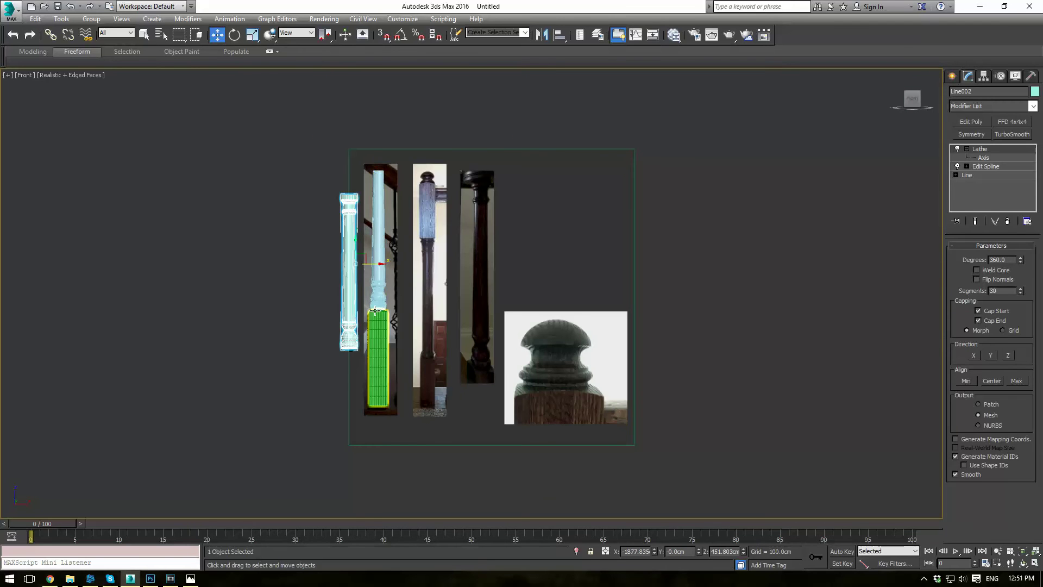
Clone the first post's box base as one independent copy and place it directly beneath the third lathed post
{"action": "left_click", "coordinate": [375, 348]}
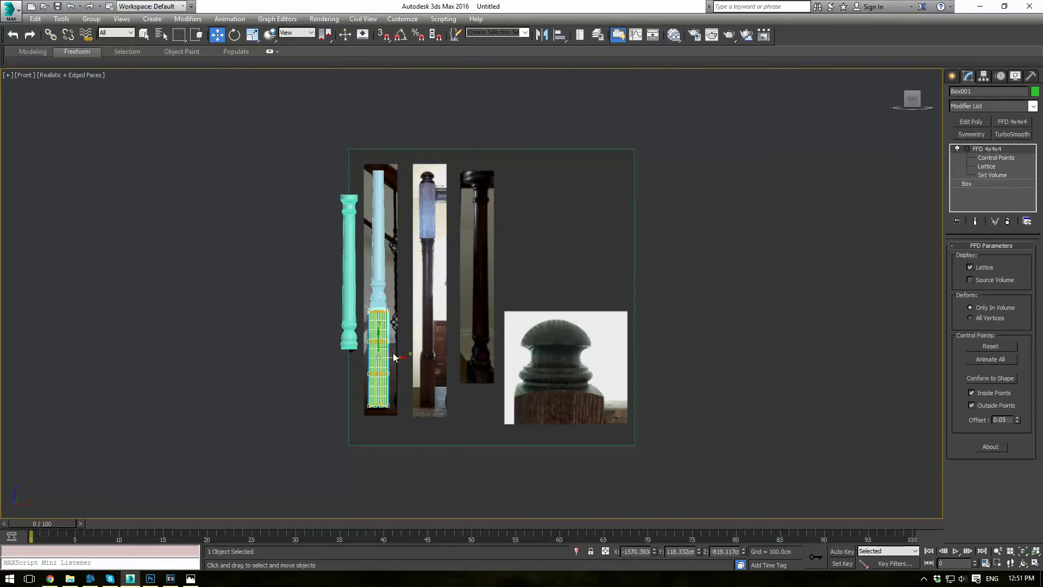
{"action": "scroll", "coordinate": [395, 357], "scroll_direction": "up", "scroll_amount": 3}
{"action": "mouse_move", "coordinate": [363, 355]}
{"action": "left_mouse_down", "text": "shift"}
{"action": "mouse_move", "coordinate": [282, 453]}
{"action": "mouse_move", "coordinate": [281, 468]}
{"action": "left_mouse_up", "text": "shift"}
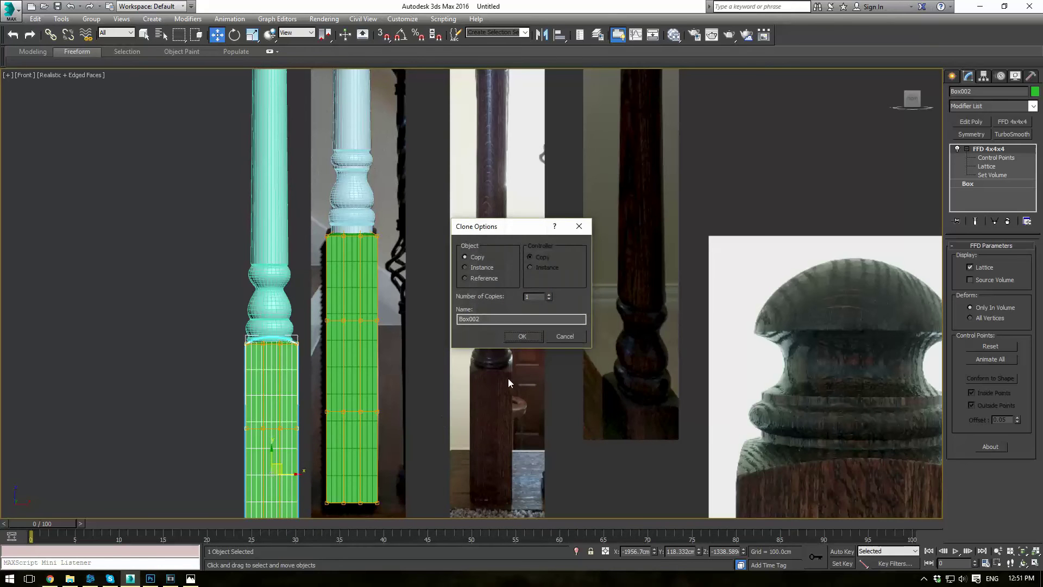
{"action": "left_click", "coordinate": [519, 340]}
Shift the copied box base about 7.3 cm to the left to centre it under the lathed post
{"action": "scroll", "coordinate": [327, 343], "scroll_direction": "up", "scroll_amount": 4}
{"action": "middle_click_drag", "start_coordinate": [296, 353], "coordinate": [510, 166]}
{"action": "scroll", "coordinate": [412, 443], "scroll_direction": "down", "scroll_amount": 2}
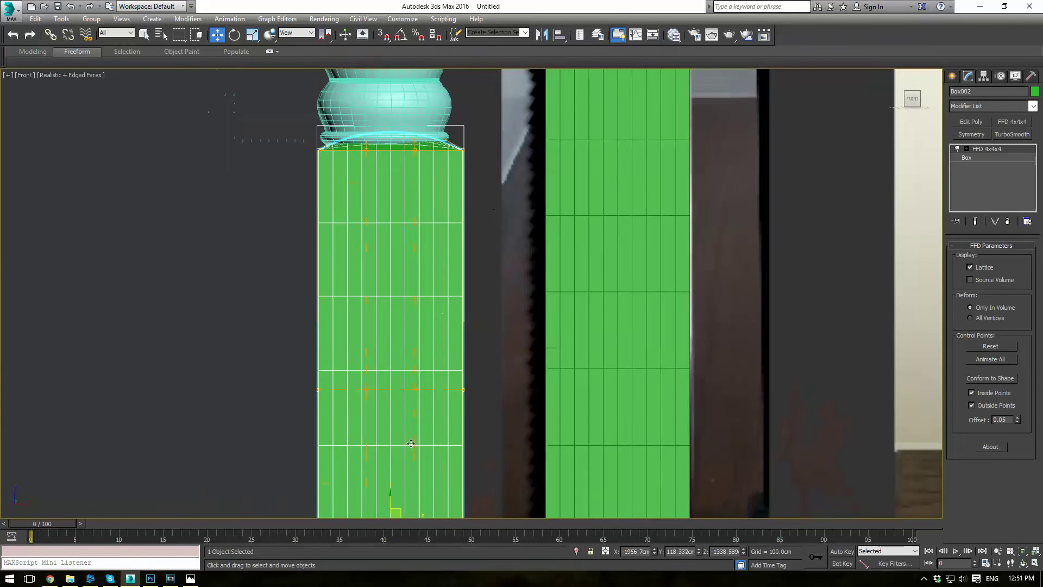
{"action": "middle_click_drag", "start_coordinate": [420, 390], "coordinate": [425, 357]}
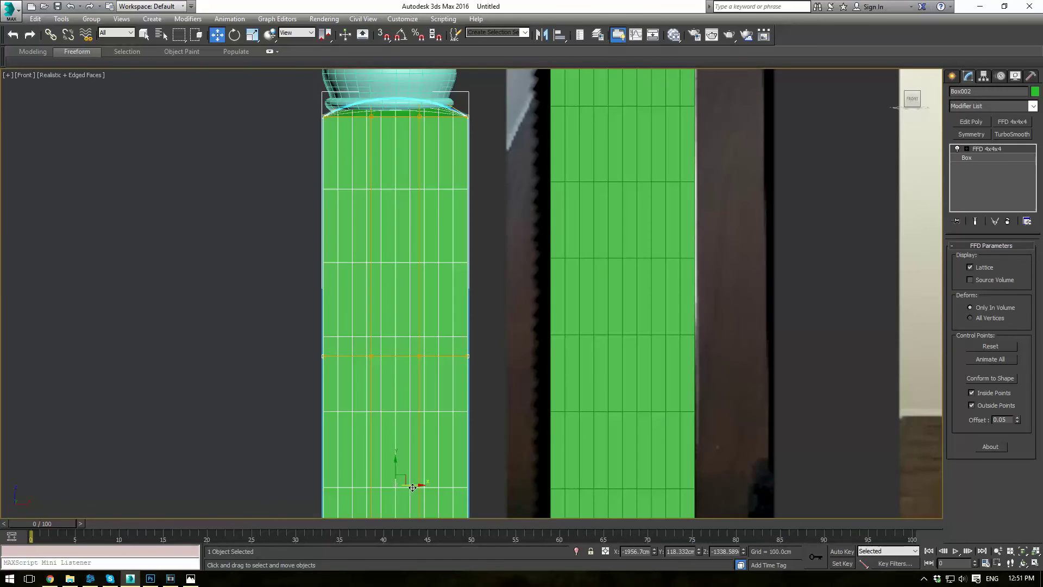
{"action": "left_click_drag", "start_coordinate": [413, 487], "coordinate": [408, 485]}
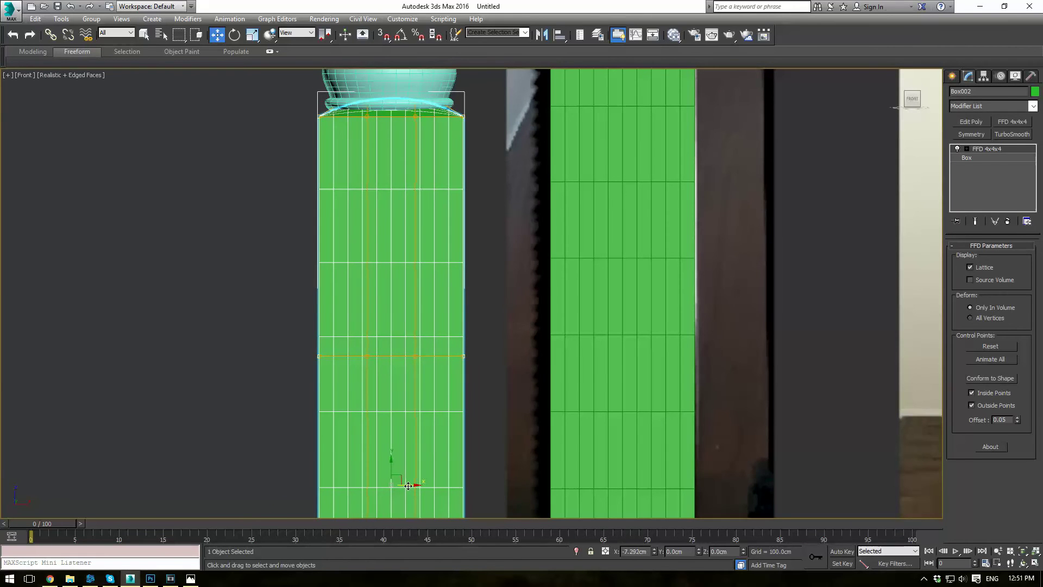
Check the copied base's depth alignment in the Left view, and examine the posts and reference images in Perspective
{"action": "key", "text": "l"}
{"action": "key", "text": "z"}
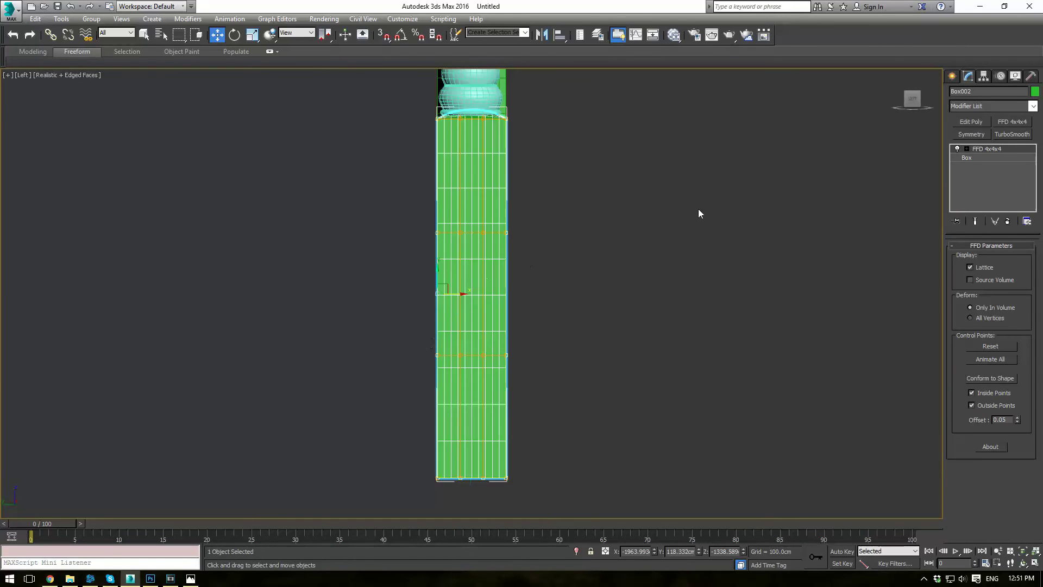
{"action": "left_click", "coordinate": [712, 201]}
{"action": "middle_click_drag", "start_coordinate": [668, 191], "coordinate": [637, 338]}
{"action": "scroll", "coordinate": [637, 338], "scroll_direction": "down", "scroll_amount": 2}
{"action": "key", "text": "p"}
{"action": "scroll", "coordinate": [580, 267], "scroll_direction": "down", "scroll_amount": 4}
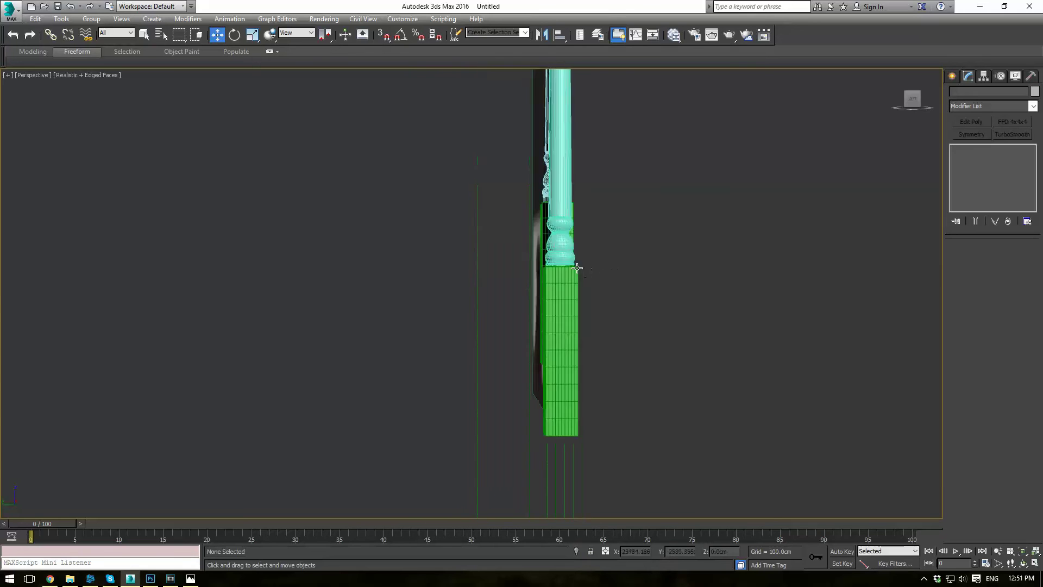
{"action": "middle_click_drag", "start_coordinate": [630, 293], "coordinate": [551, 286], "text": "alt"}
{"action": "scroll", "coordinate": [550, 285], "scroll_direction": "up", "scroll_amount": 3}
{"action": "middle_click_drag", "start_coordinate": [483, 220], "coordinate": [527, 304]}
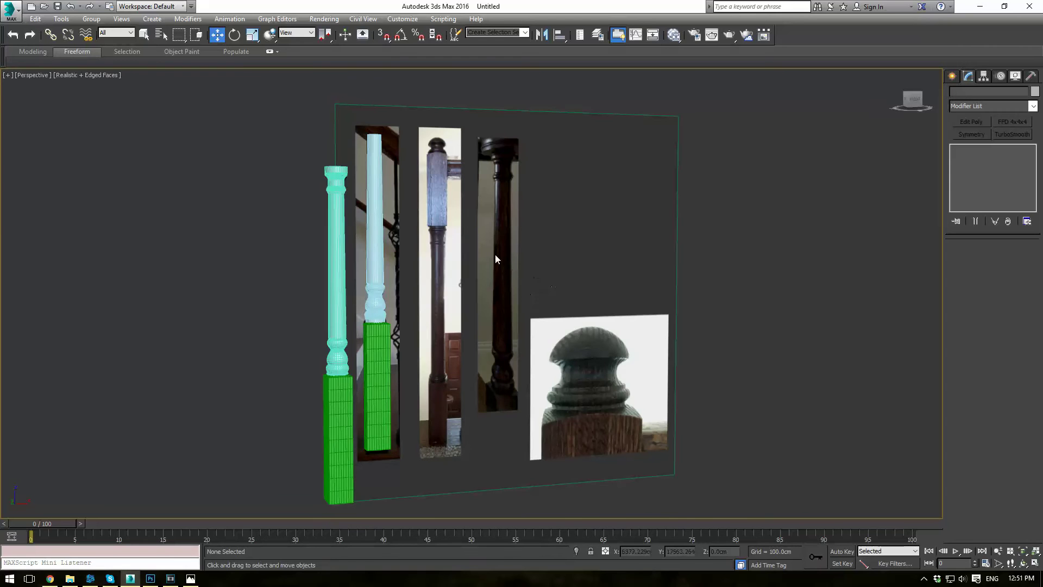
{"action": "scroll", "coordinate": [505, 278], "scroll_direction": "up", "scroll_amount": 3}
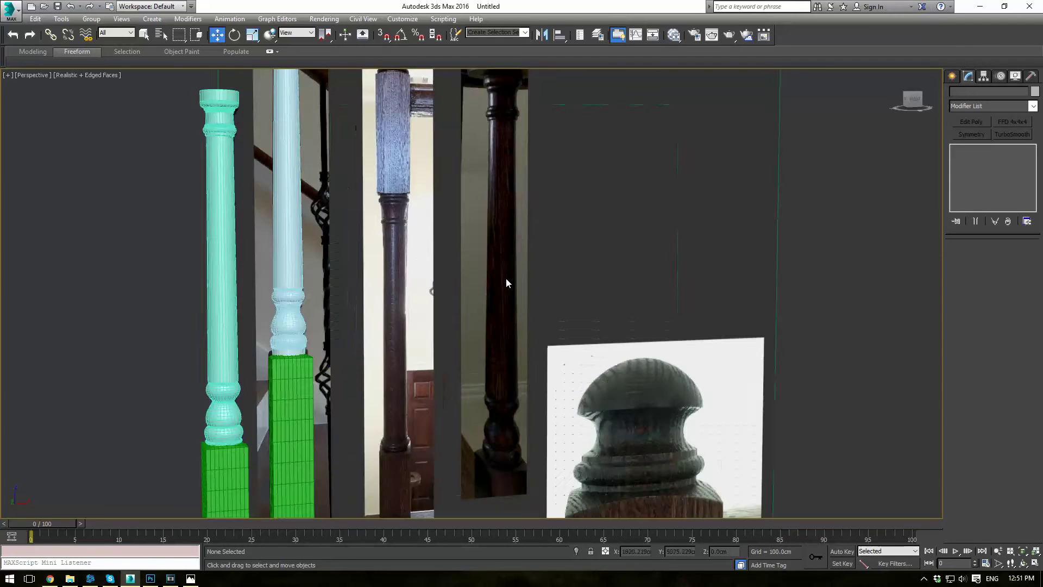
{"action": "scroll", "coordinate": [513, 281], "scroll_direction": "down", "scroll_amount": 3}
{"action": "scroll", "coordinate": [505, 280], "scroll_direction": "up", "scroll_amount": 2}
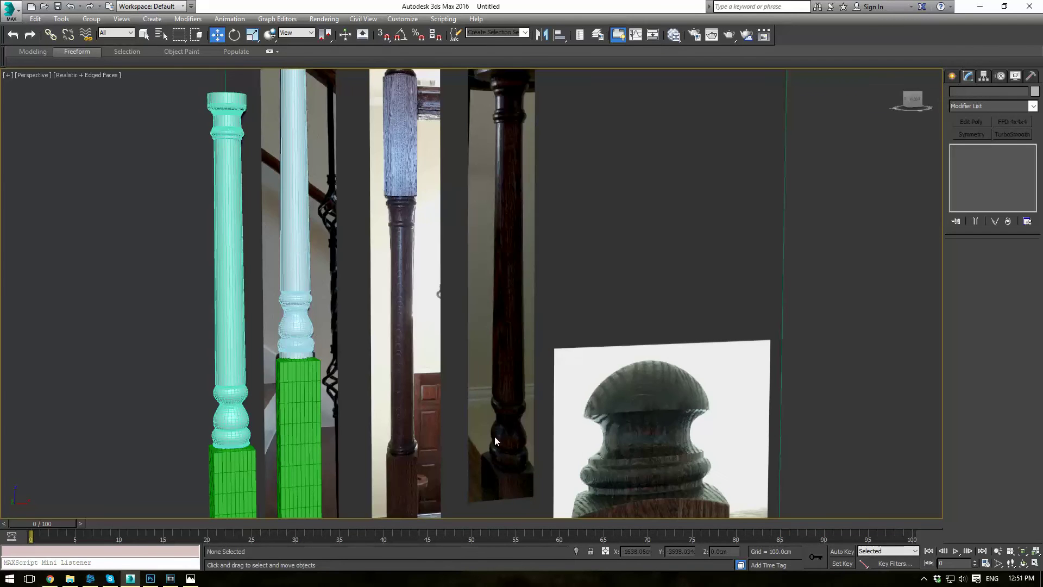
{"action": "scroll", "coordinate": [445, 242], "scroll_direction": "down", "scroll_amount": 3}
{"action": "scroll", "coordinate": [446, 248], "scroll_direction": "up", "scroll_amount": 3}
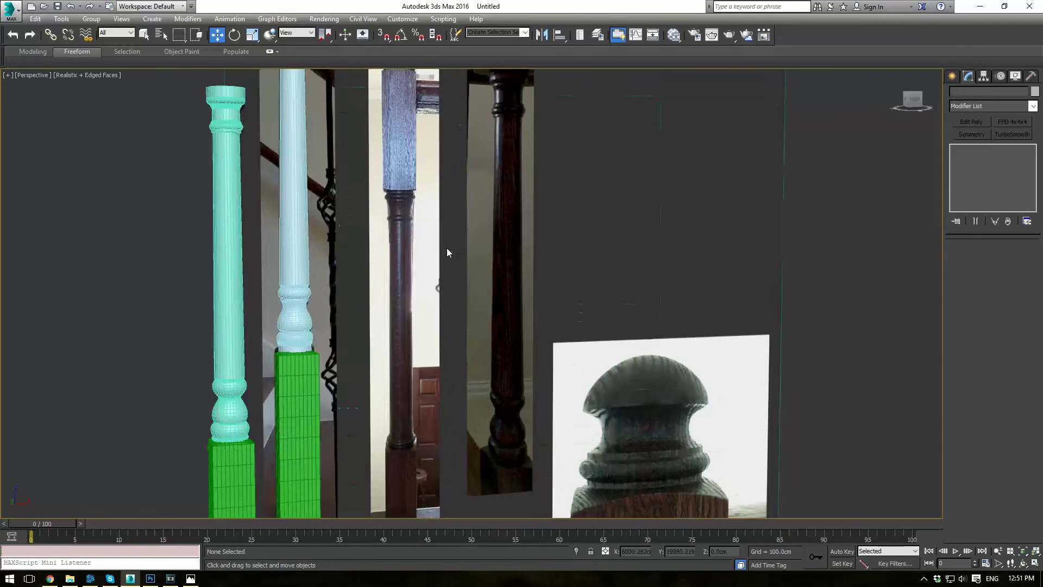
{"action": "middle_click_drag", "start_coordinate": [446, 248], "coordinate": [455, 200]}
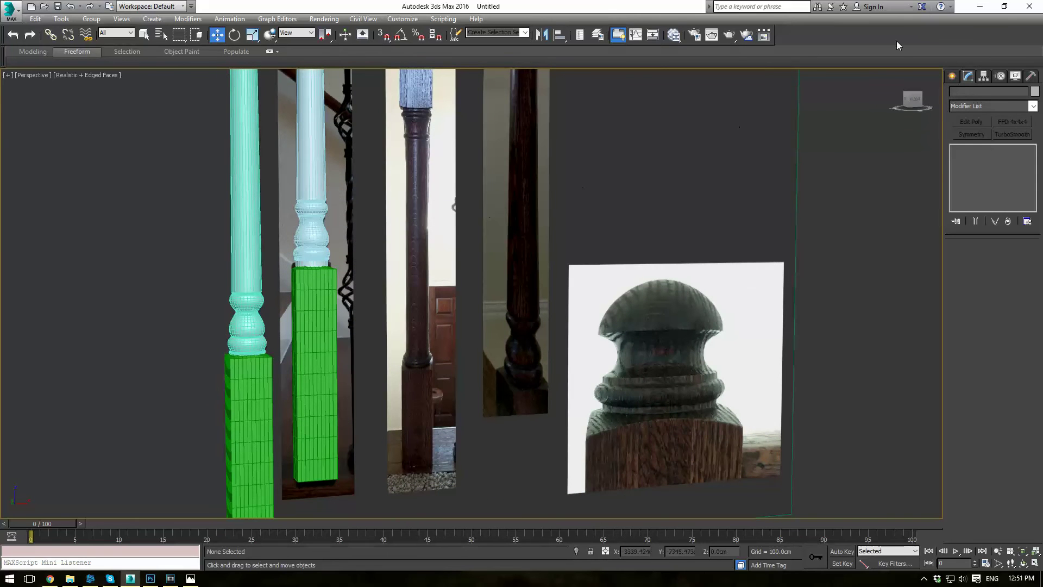
Start the Line spline tool for tracing the middle reference post
{"action": "left_click", "coordinate": [952, 76]}
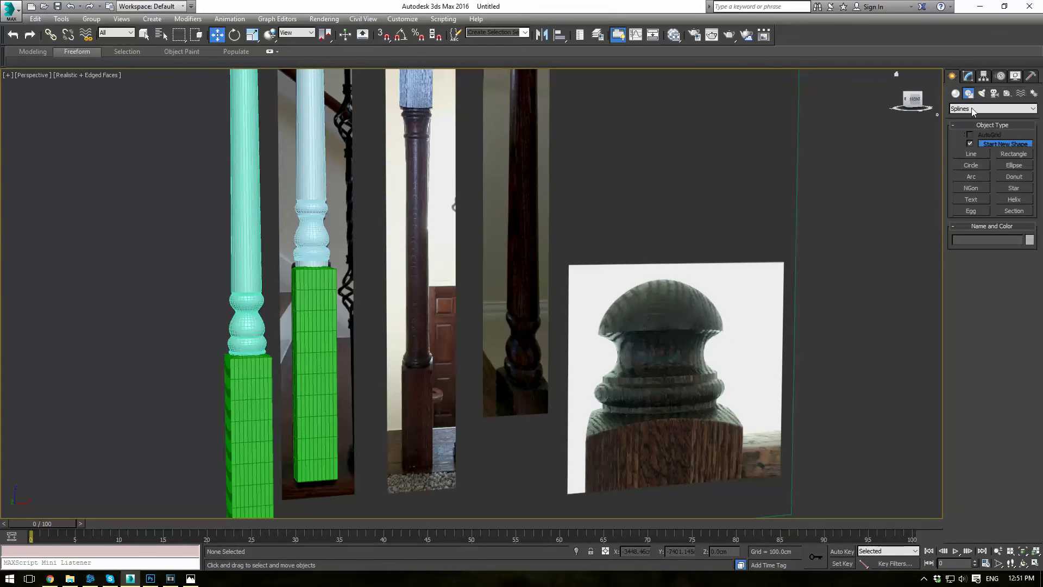
{"action": "left_click", "coordinate": [969, 93]}
{"action": "left_click", "coordinate": [971, 153]}
{"action": "middle_click_drag", "start_coordinate": [478, 341], "coordinate": [481, 342]}
{"action": "scroll", "coordinate": [478, 342], "scroll_direction": "up", "scroll_amount": 5}
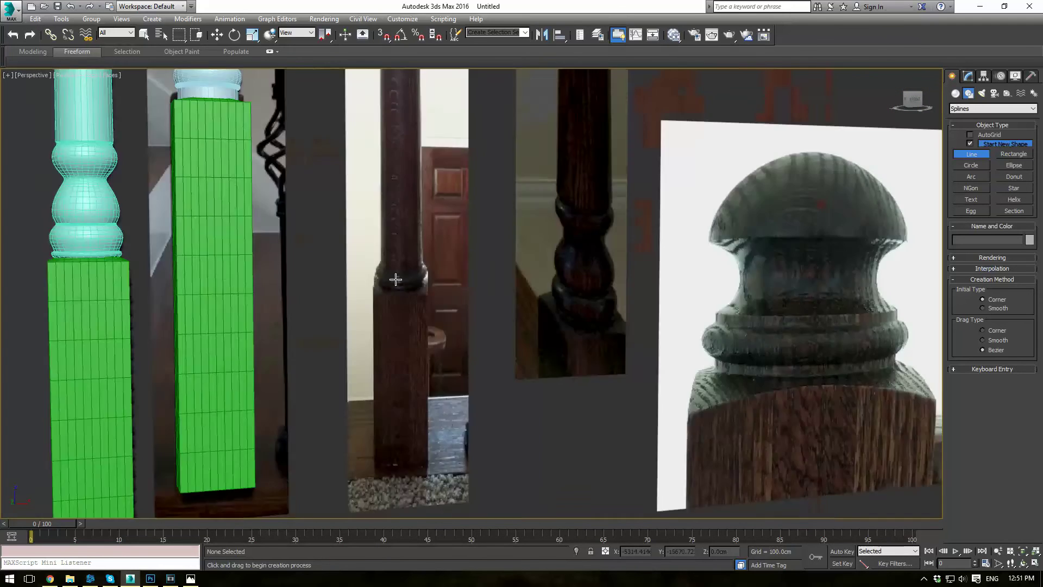
{"action": "scroll", "coordinate": [380, 118], "scroll_direction": "up", "scroll_amount": 10}
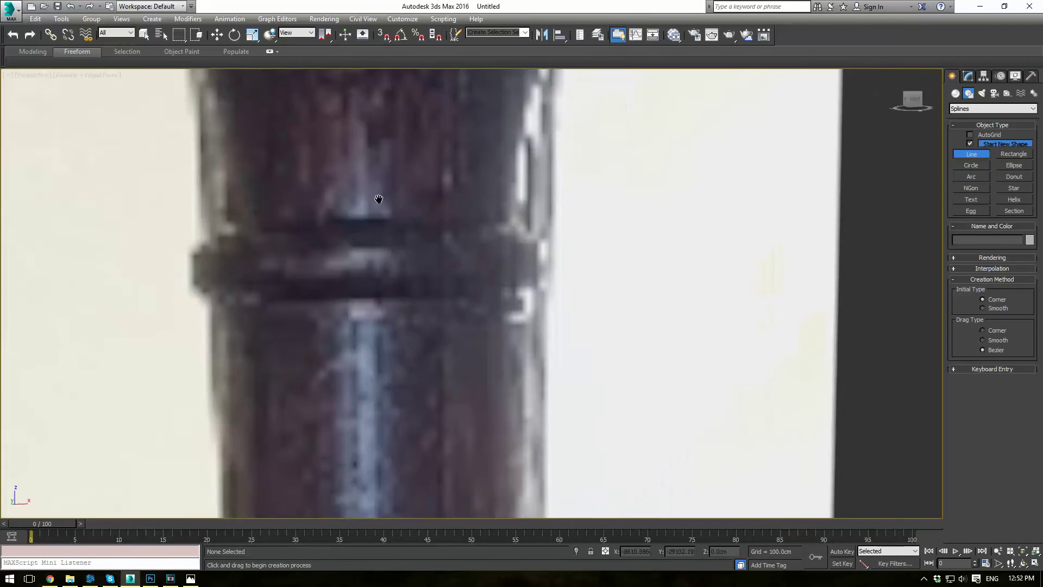
{"action": "middle_click_drag", "start_coordinate": [377, 197], "coordinate": [404, 246]}
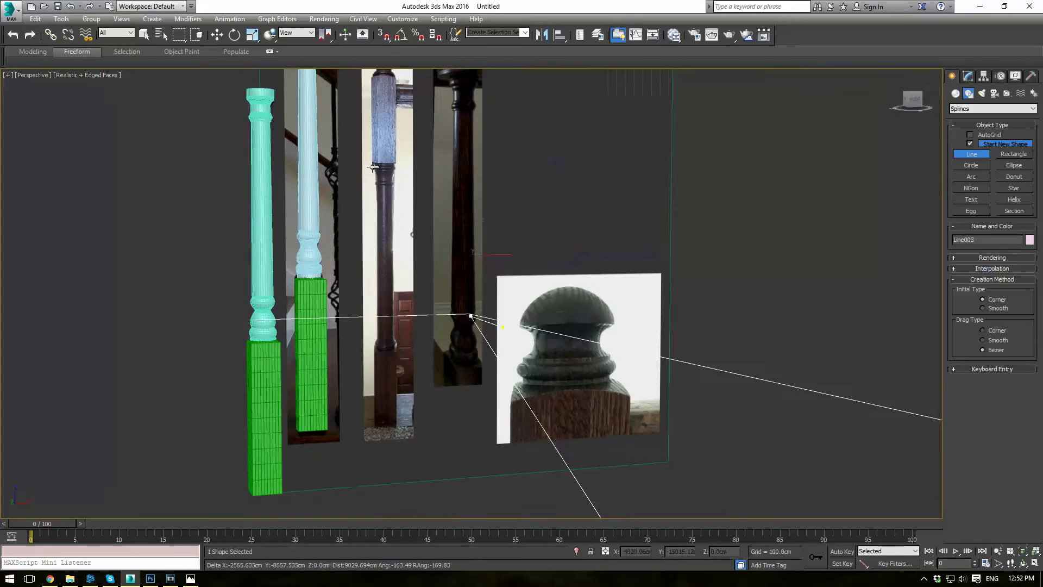
{"action": "key", "text": "Delete"}
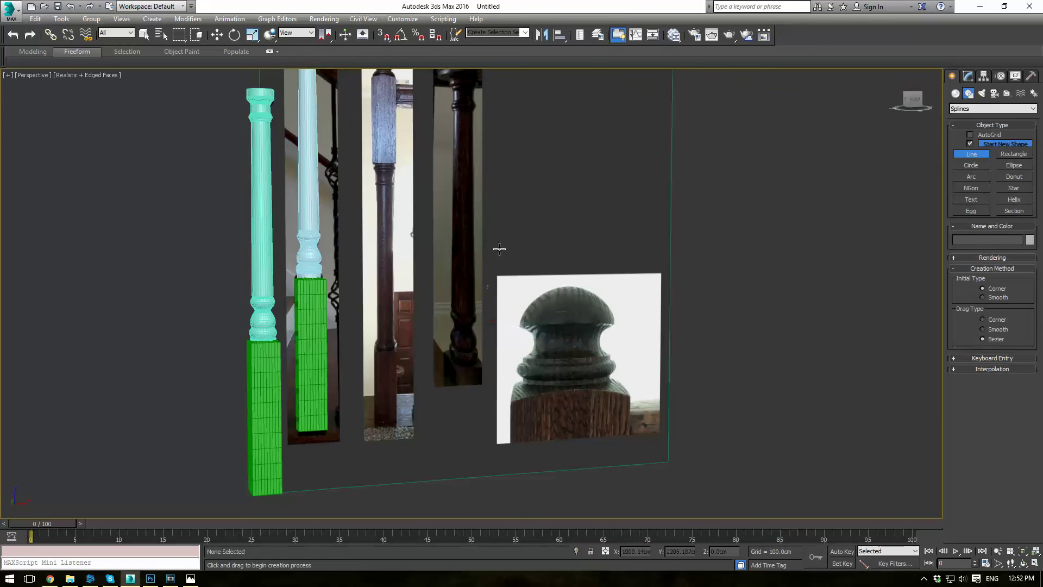
In the Front view, trace the left edge of the middle post's upper ring, starting just inside the square block
{"action": "key", "text": "f"}
{"action": "scroll", "coordinate": [532, 219], "scroll_direction": "down", "scroll_amount": 6}
{"action": "middle_click_drag", "start_coordinate": [648, 194], "coordinate": [535, 356]}
{"action": "middle_click_drag", "start_coordinate": [573, 142], "coordinate": [540, 265]}
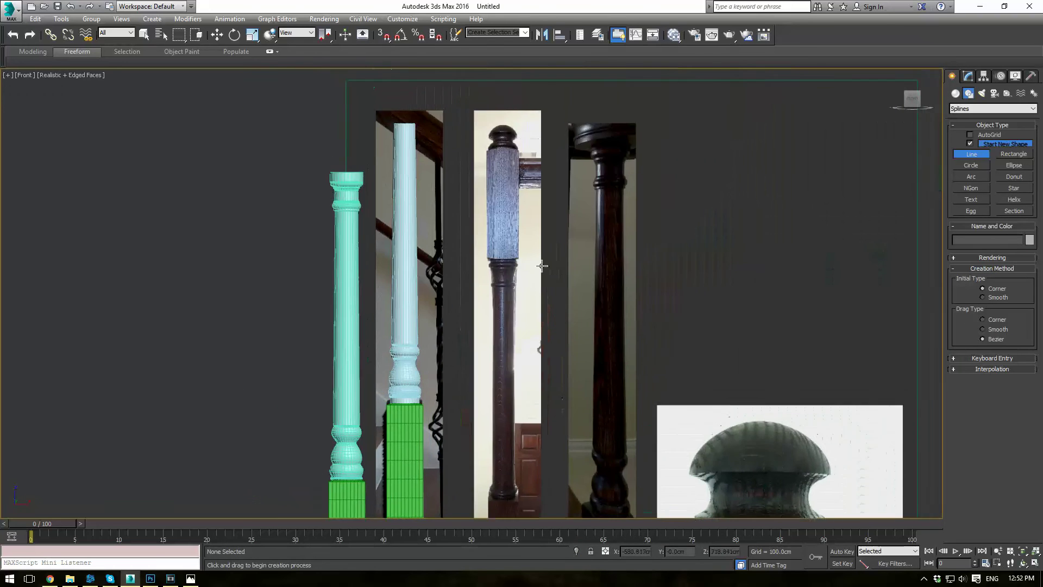
{"action": "scroll", "coordinate": [514, 252], "scroll_direction": "up", "scroll_amount": 7}
{"action": "left_click", "coordinate": [333, 208]}
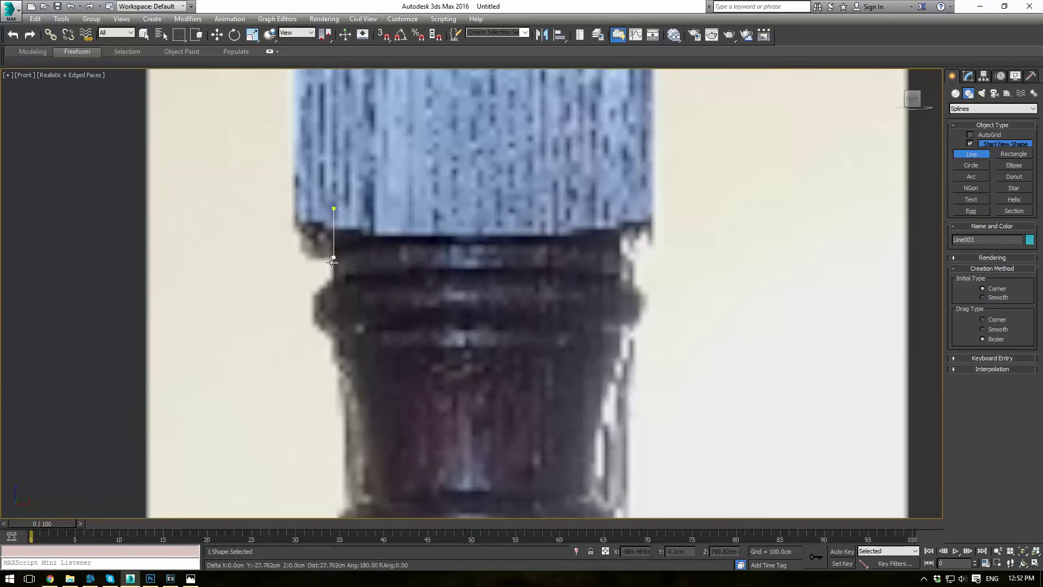
{"action": "left_click", "coordinate": [334, 279]}
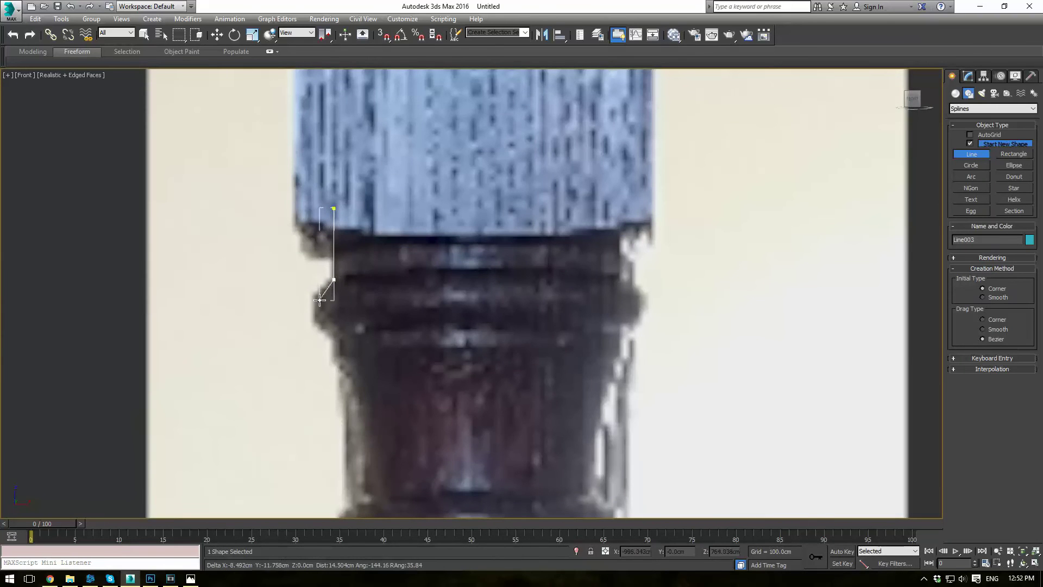
{"action": "left_click", "coordinate": [335, 332]}
{"action": "left_click_drag", "start_coordinate": [338, 337], "coordinate": [330, 358]}
Continue the profile down the curved neck to the second ring and along the post's shaft
{"action": "scroll", "coordinate": [377, 380], "scroll_direction": "down", "scroll_amount": 3}
{"action": "middle_click_drag", "start_coordinate": [379, 407], "coordinate": [427, 233]}
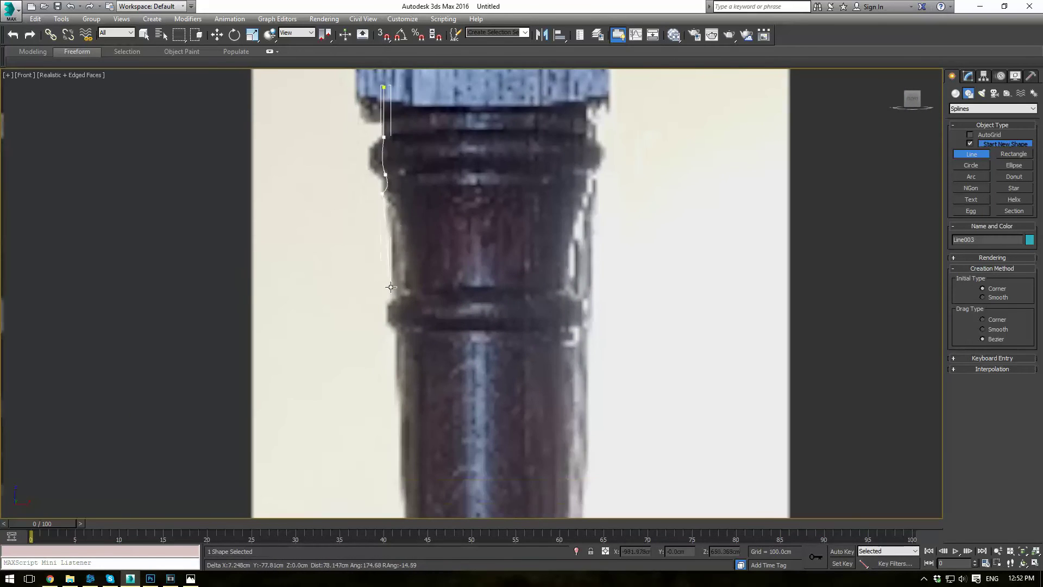
{"action": "left_click_drag", "start_coordinate": [395, 299], "coordinate": [386, 314]}
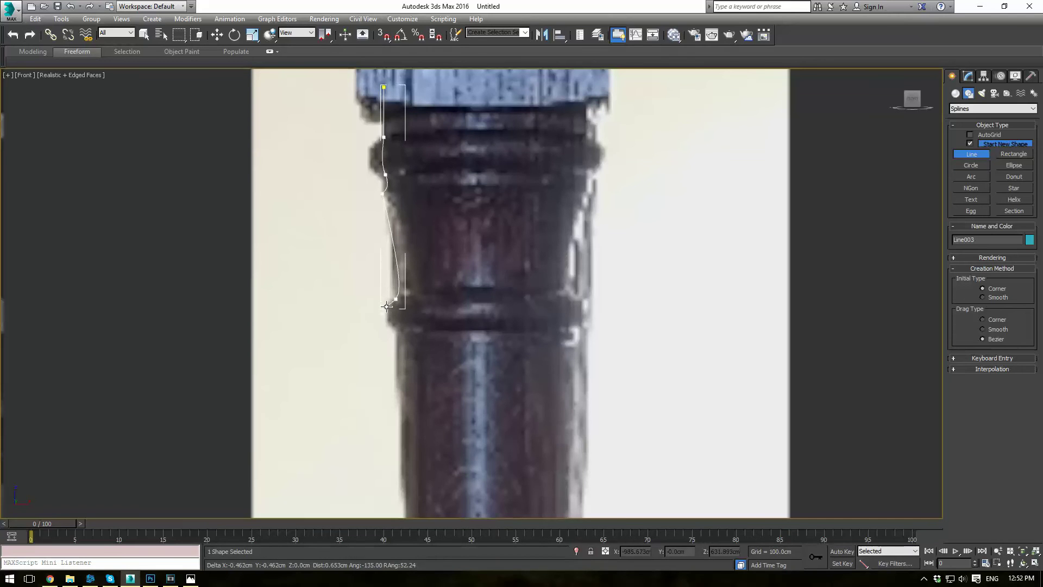
{"action": "scroll", "coordinate": [408, 367], "scroll_direction": "down", "scroll_amount": 2}
{"action": "middle_click_drag", "start_coordinate": [412, 373], "coordinate": [414, 137]}
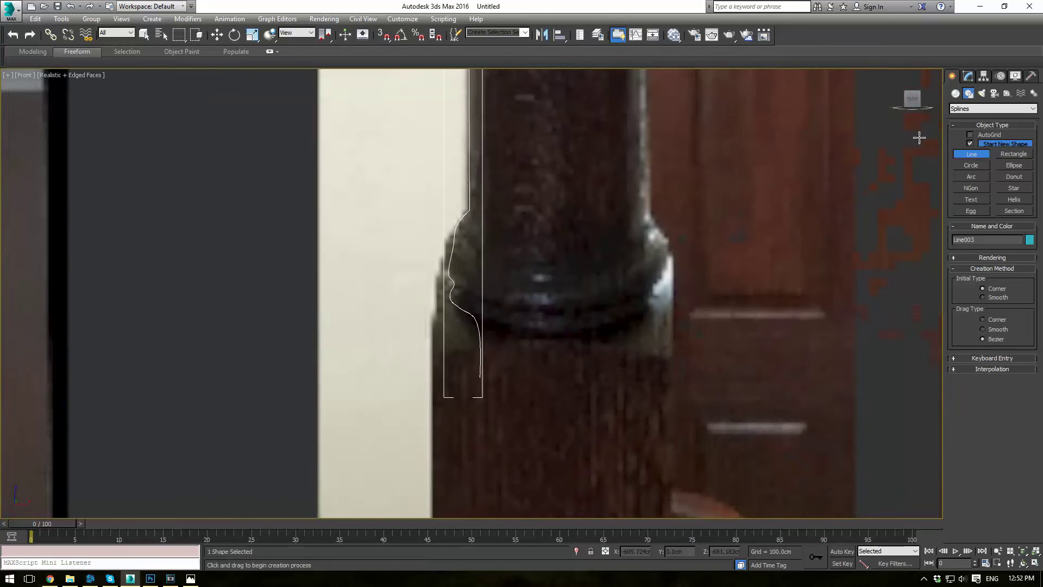
Add an Edit Spline modifier to the traced profile and make the vertex at the shaft's lower end Bezier Corner, bending its lower handle
{"action": "left_click", "coordinate": [968, 76]}
{"action": "left_click", "coordinate": [1033, 106]}
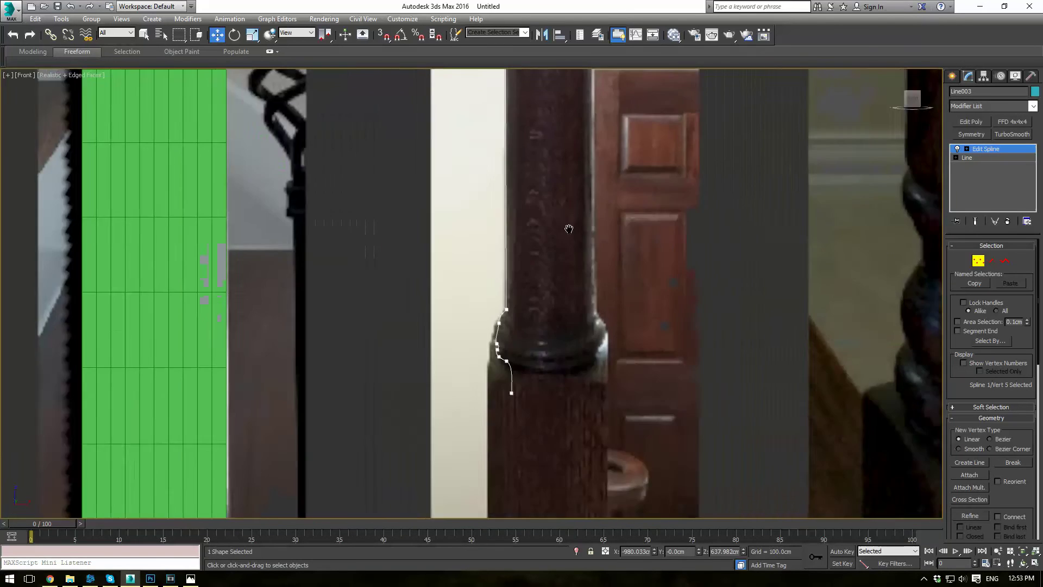
{"action": "scroll", "coordinate": [548, 308], "scroll_direction": "up", "scroll_amount": 4}
{"action": "middle_click_drag", "start_coordinate": [475, 312], "coordinate": [554, 164]}
{"action": "scroll", "coordinate": [450, 168], "scroll_direction": "up", "scroll_amount": 1}
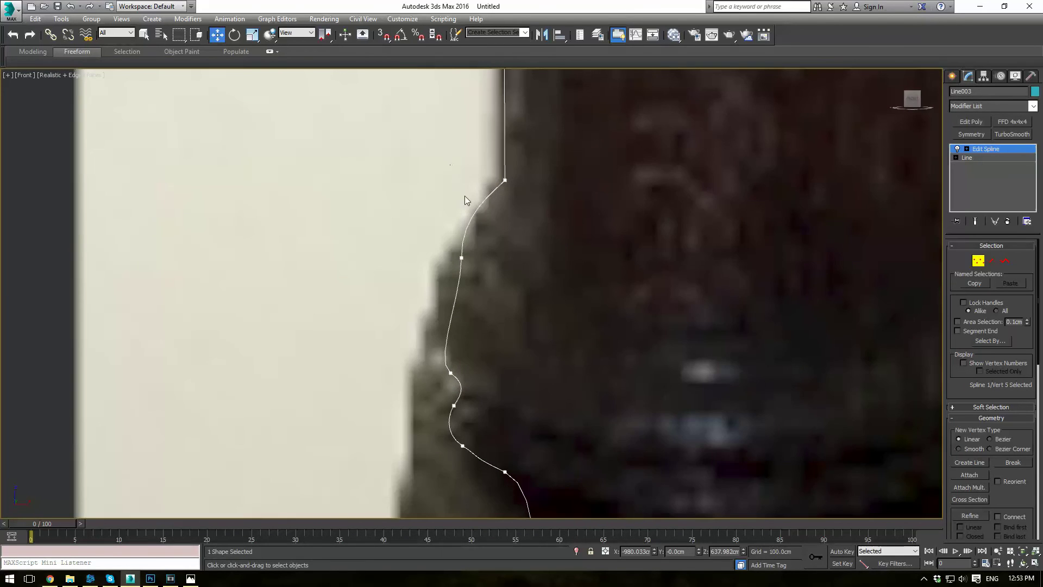
{"action": "left_click", "coordinate": [504, 179]}
{"action": "right_click", "coordinate": [523, 192]}
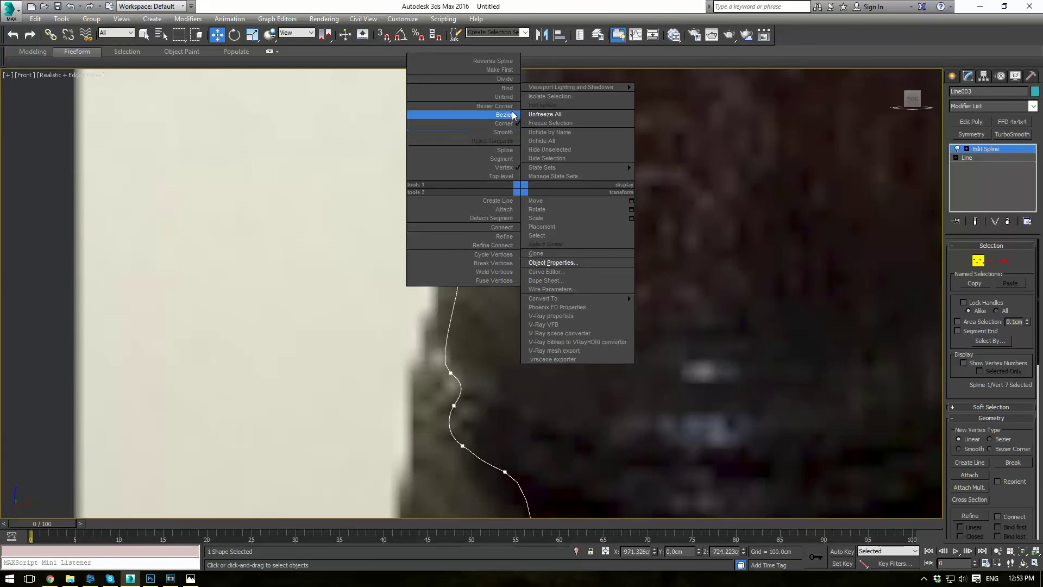
{"action": "left_click", "coordinate": [495, 112]}
{"action": "left_click_drag", "start_coordinate": [483, 201], "coordinate": [488, 207]}
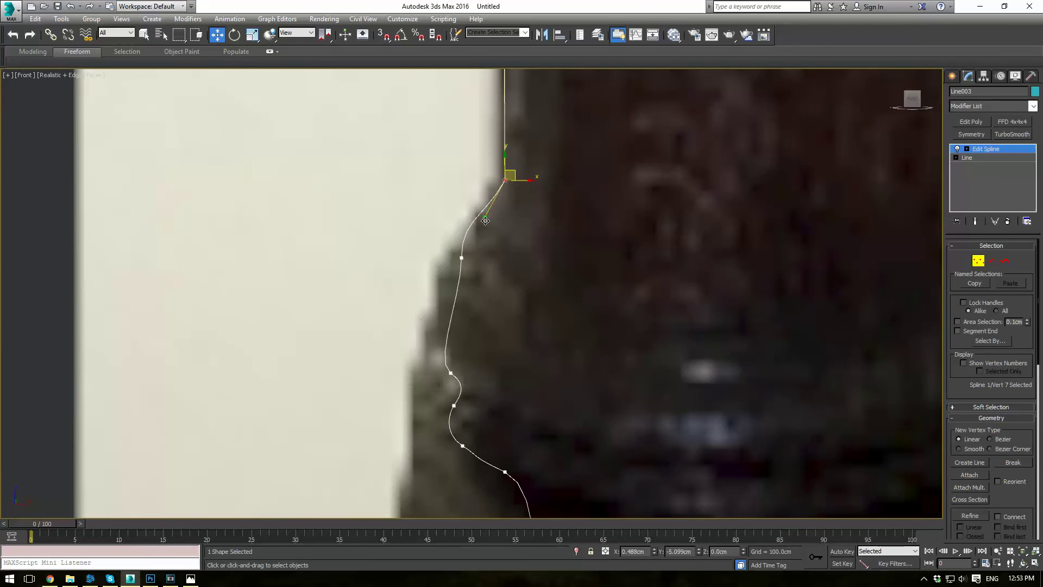
Move the next vertex outward onto the lower collar's edge and adjust its type and upper handle to follow the curve
{"action": "left_click_drag", "start_coordinate": [426, 254], "coordinate": [483, 289]}
{"action": "left_click_drag", "start_coordinate": [471, 250], "coordinate": [459, 255]}
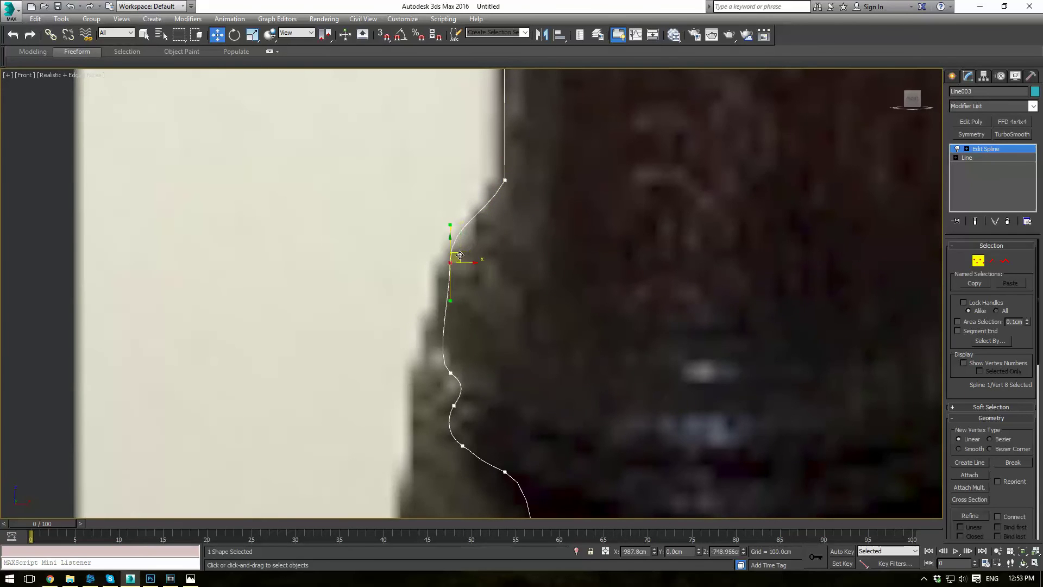
{"action": "right_click", "coordinate": [452, 254]}
{"action": "left_click", "coordinate": [408, 182]}
{"action": "left_click_drag", "start_coordinate": [448, 224], "coordinate": [464, 181]}
{"action": "left_click", "coordinate": [504, 180]}
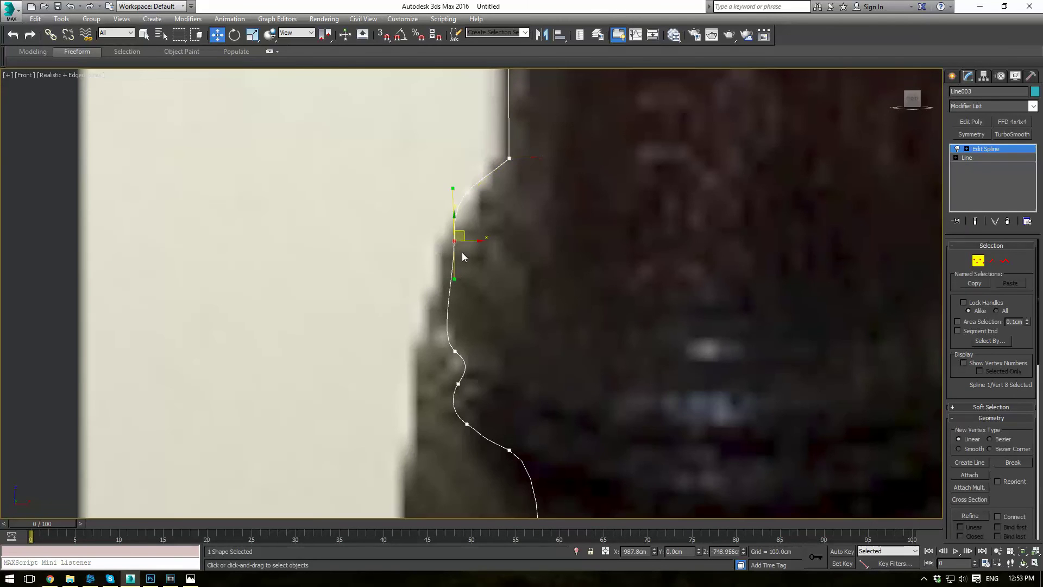
{"action": "scroll", "coordinate": [546, 288], "scroll_direction": "down", "scroll_amount": 3}
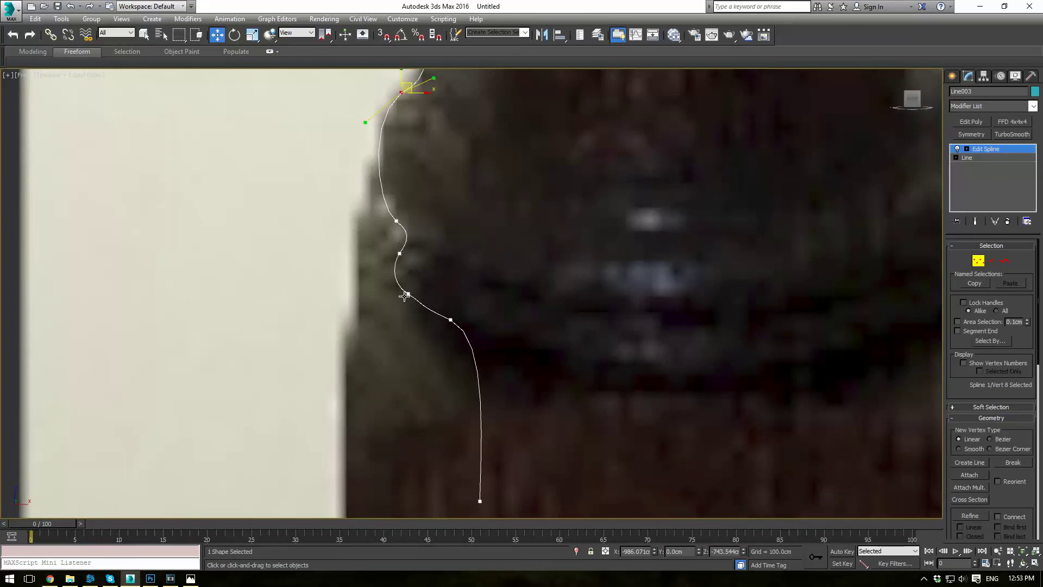
Convert the vertex at the underside of the lower collar to Bezier Corner
{"action": "scroll", "coordinate": [404, 295], "scroll_direction": "down", "scroll_amount": 3}
{"action": "left_click", "coordinate": [451, 324]}
{"action": "right_click", "coordinate": [451, 323]}
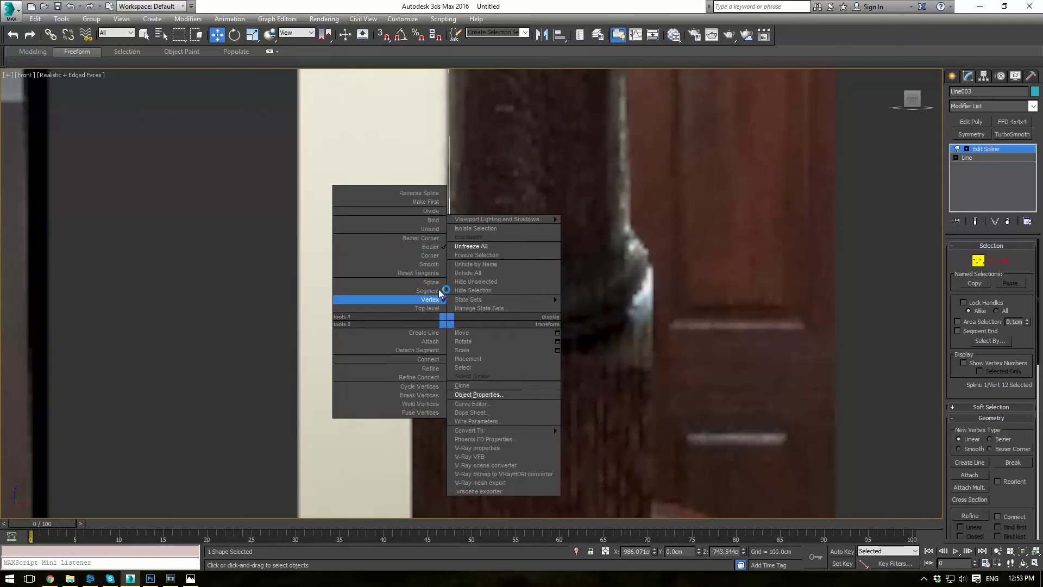
{"action": "left_click", "coordinate": [435, 235]}
{"action": "scroll", "coordinate": [459, 319], "scroll_direction": "up", "scroll_amount": 2}
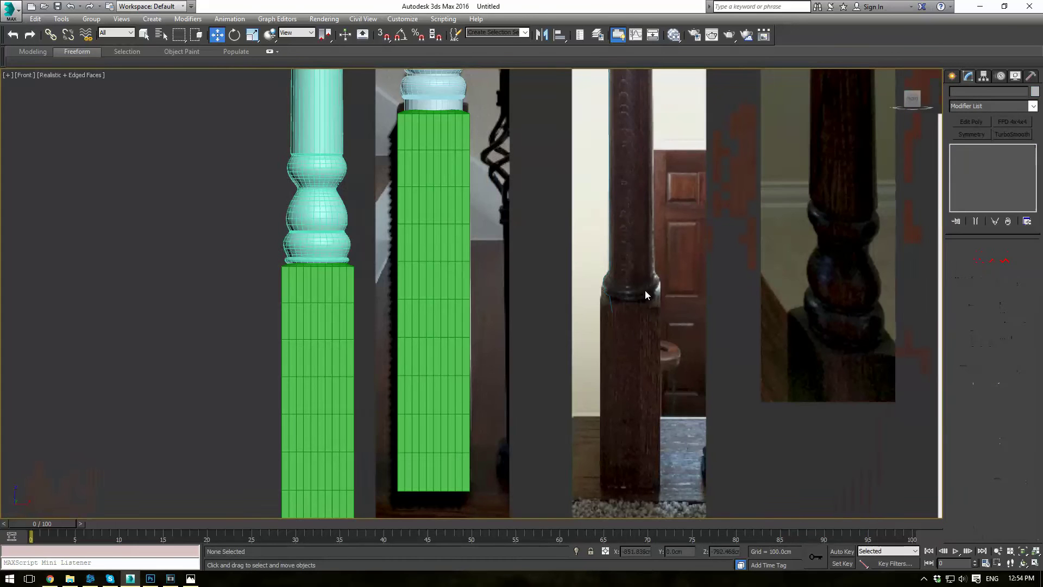
Apply a Lathe modifier to the middle post's finished profile and activate its Axis sub-object
{"action": "left_click", "coordinate": [609, 258]}
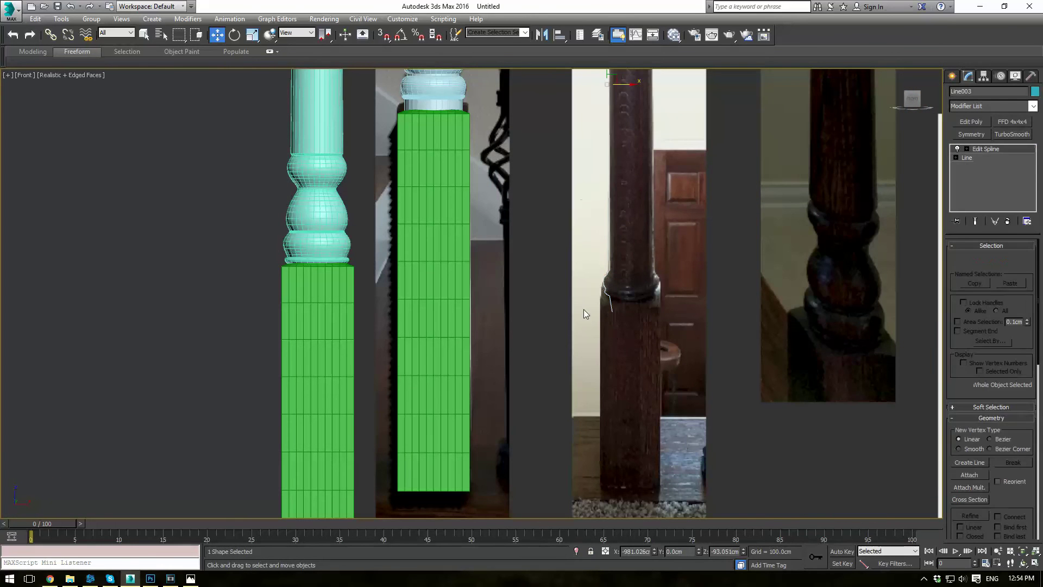
{"action": "left_click", "coordinate": [1032, 106]}
{"action": "key", "text": "l"}
{"action": "key", "text": "Return"}
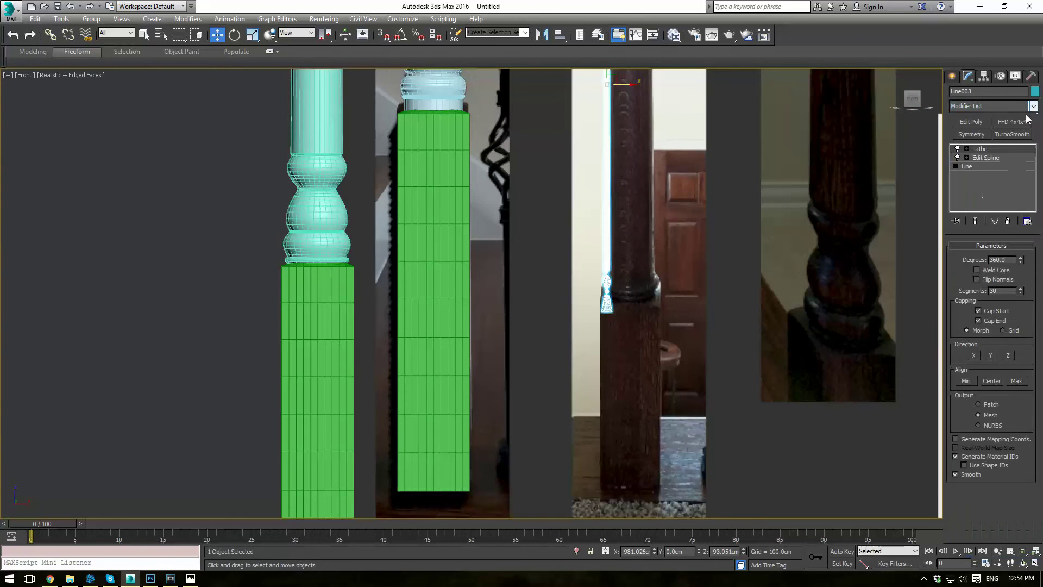
{"action": "left_click", "coordinate": [981, 157]}
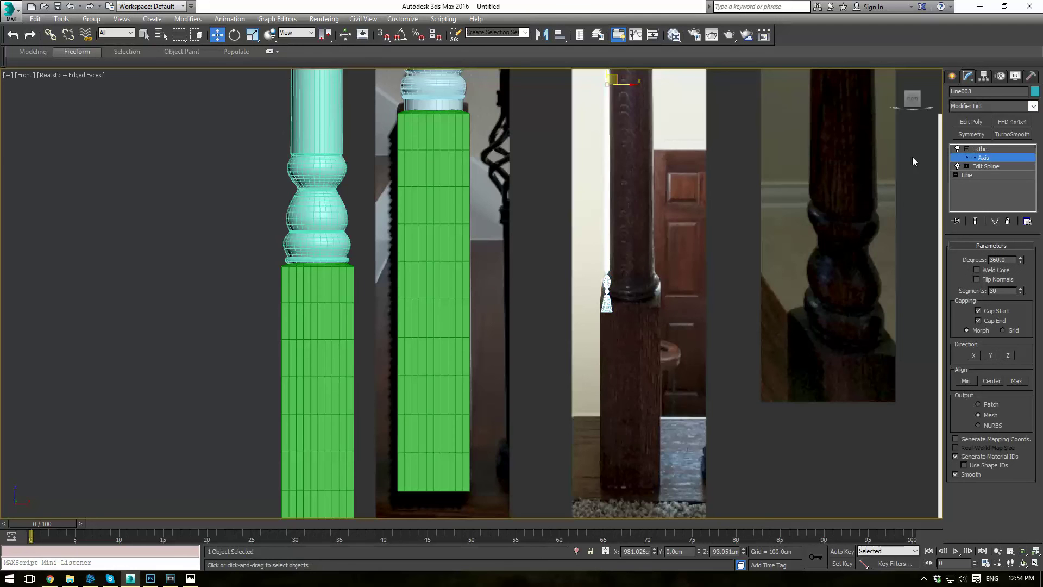
Move the Lathe axis sideways until the middle post's revolved shape matches the width in its reference photo
{"action": "middle_click_drag", "start_coordinate": [648, 108], "coordinate": [558, 218]}
{"action": "left_click_drag", "start_coordinate": [541, 198], "coordinate": [566, 198]}
{"action": "scroll", "coordinate": [576, 202], "scroll_direction": "down", "scroll_amount": 5}
{"action": "middle_click_drag", "start_coordinate": [601, 182], "coordinate": [600, 267]}
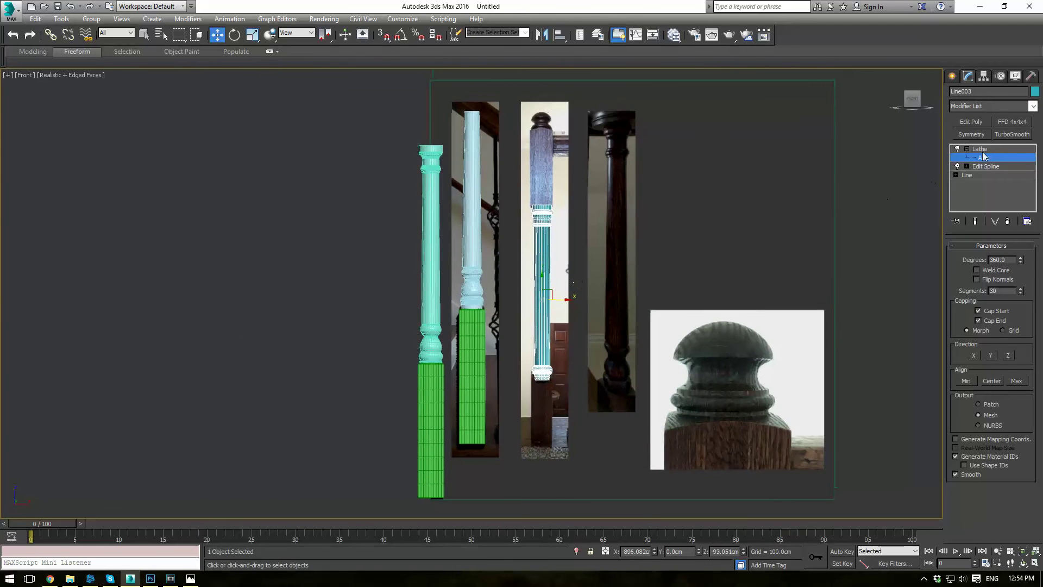
{"action": "left_click", "coordinate": [683, 223]}
{"action": "scroll", "coordinate": [666, 217], "scroll_direction": "up", "scroll_amount": 3}
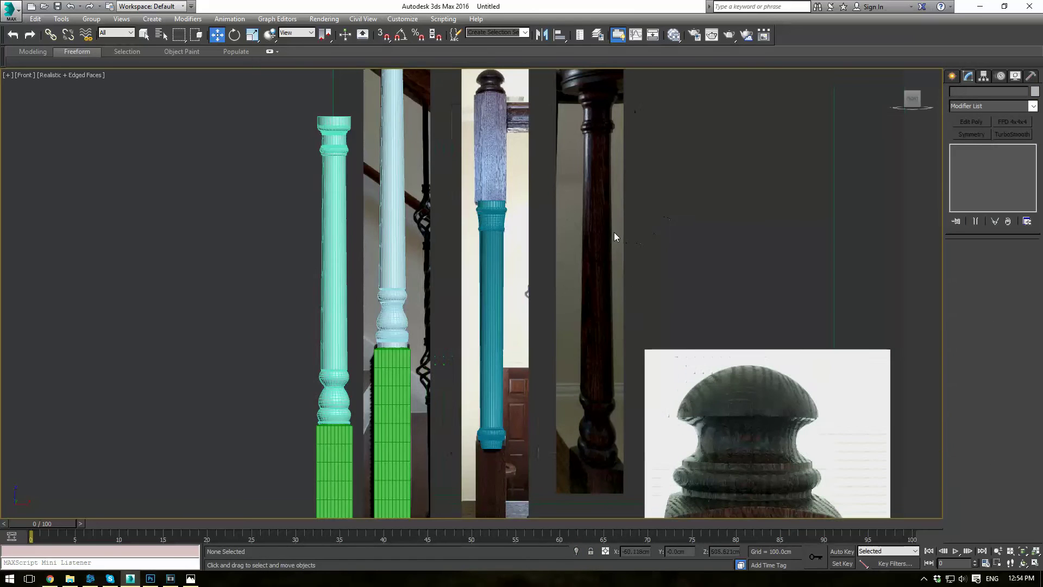
Overlay the middle post on the second post to compare their widths, then return it to its own reference photo
{"action": "left_click", "coordinate": [498, 326]}
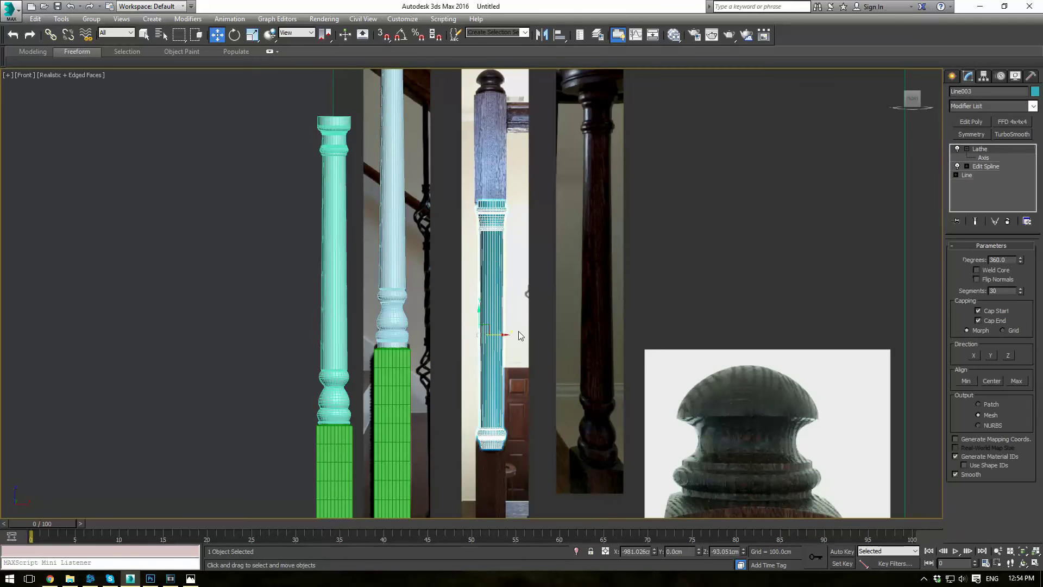
{"action": "left_click_drag", "start_coordinate": [500, 335], "coordinate": [400, 339]}
{"action": "scroll", "coordinate": [401, 339], "scroll_direction": "up", "scroll_amount": 4}
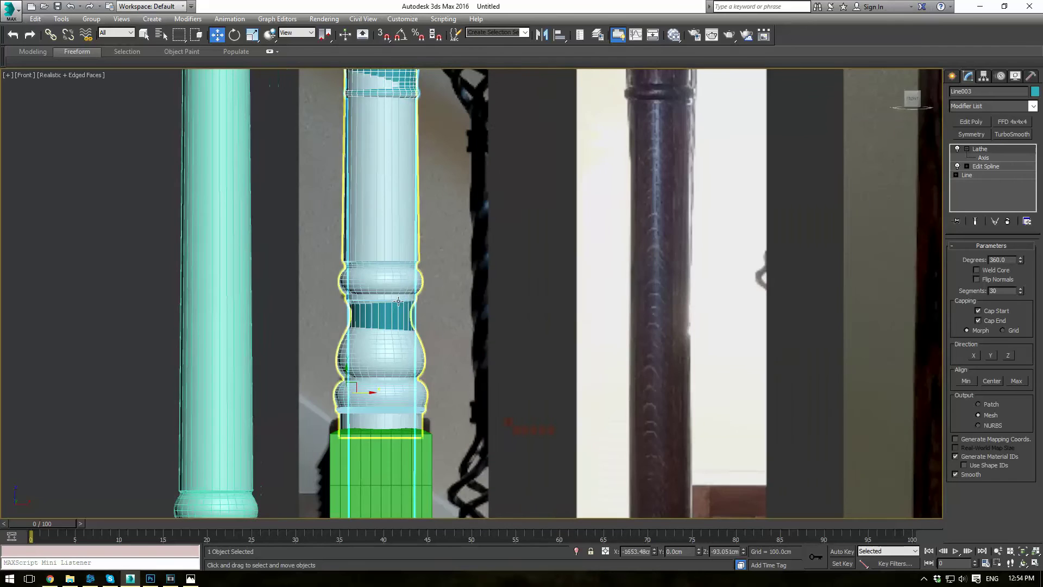
{"action": "scroll", "coordinate": [401, 350], "scroll_direction": "down", "scroll_amount": 2}
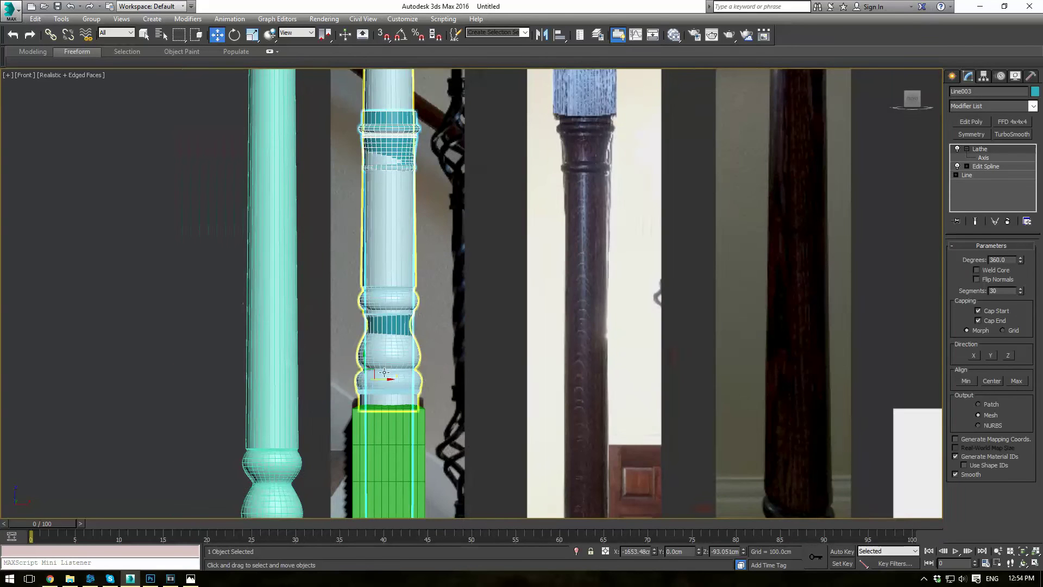
{"action": "left_click_drag", "start_coordinate": [384, 372], "coordinate": [580, 384]}
{"action": "scroll", "coordinate": [539, 369], "scroll_direction": "down", "scroll_amount": 3}
{"action": "middle_click_drag", "start_coordinate": [520, 342], "coordinate": [455, 186]}
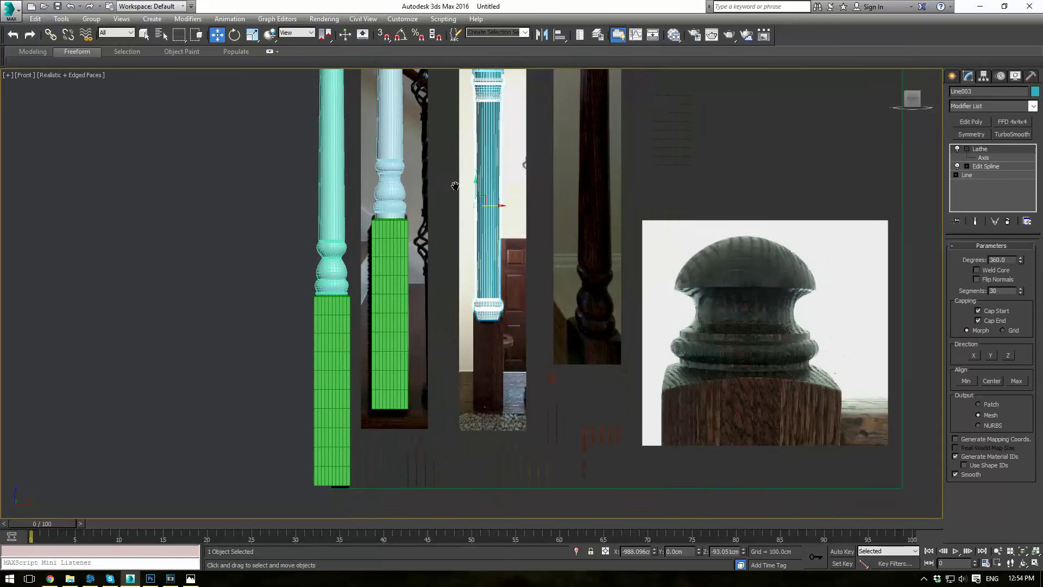
Copy the second post's FFD-shaped box base to the spot beneath the middle post
{"action": "left_click", "coordinate": [388, 267]}
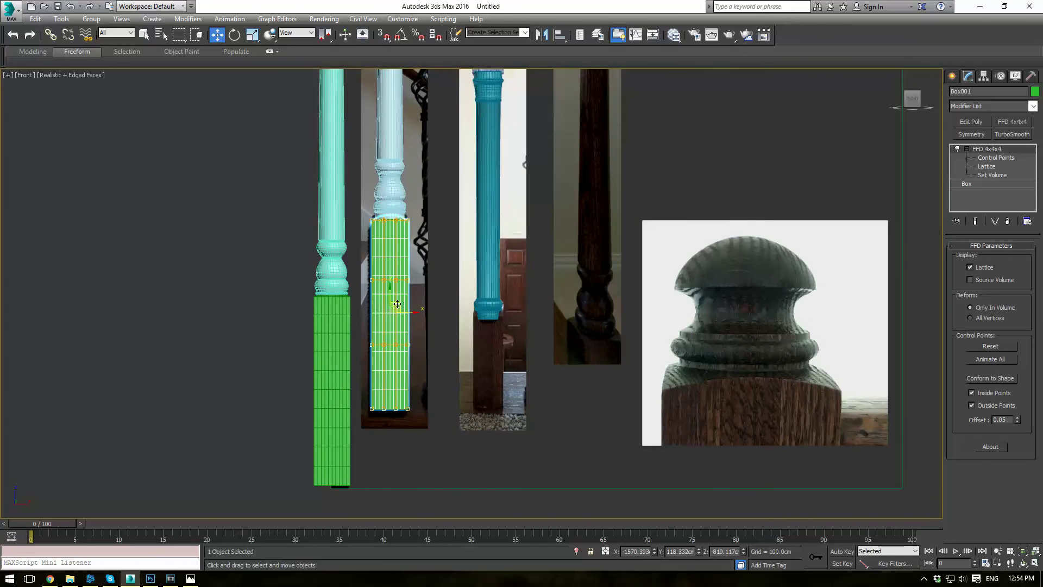
{"action": "mouse_move", "coordinate": [397, 304]}
{"action": "left_mouse_down", "text": "shift"}
{"action": "mouse_move", "coordinate": [494, 435]}
{"action": "mouse_move", "coordinate": [496, 402]}
{"action": "left_mouse_up", "text": "shift"}
{"action": "left_click", "coordinate": [519, 337]}
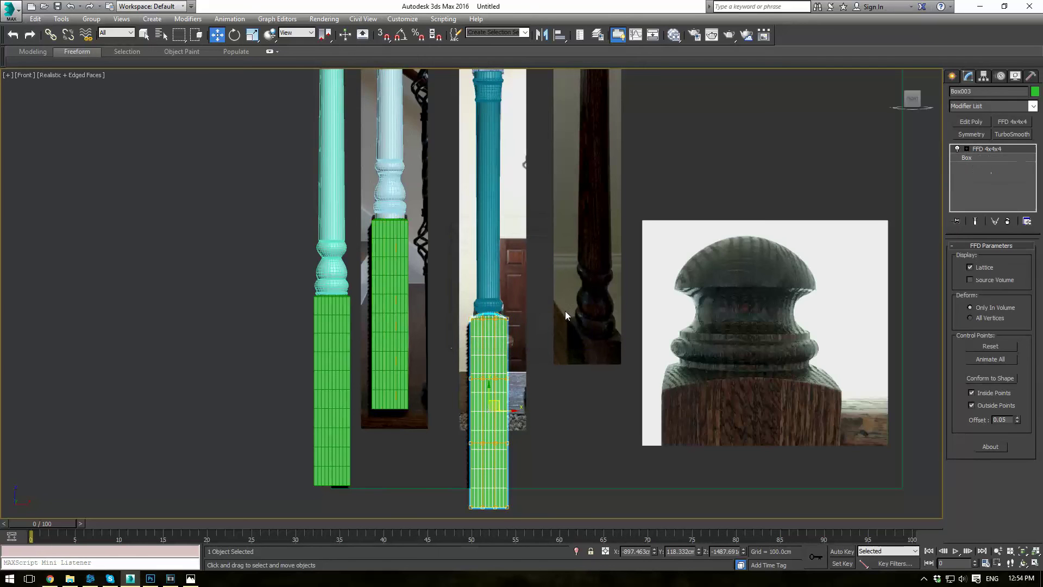
{"action": "middle_click_drag", "start_coordinate": [565, 311], "coordinate": [565, 235]}
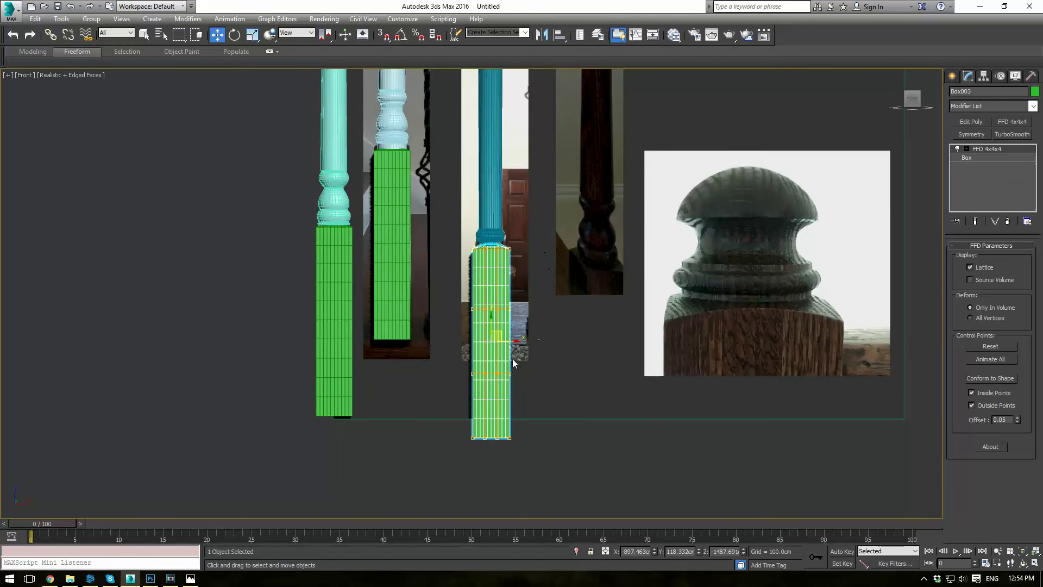
Move the copied box beside the reference and raise its bottom FFD control points to shorten it to the photo's base height
{"action": "left_click_drag", "start_coordinate": [508, 343], "coordinate": [549, 328]}
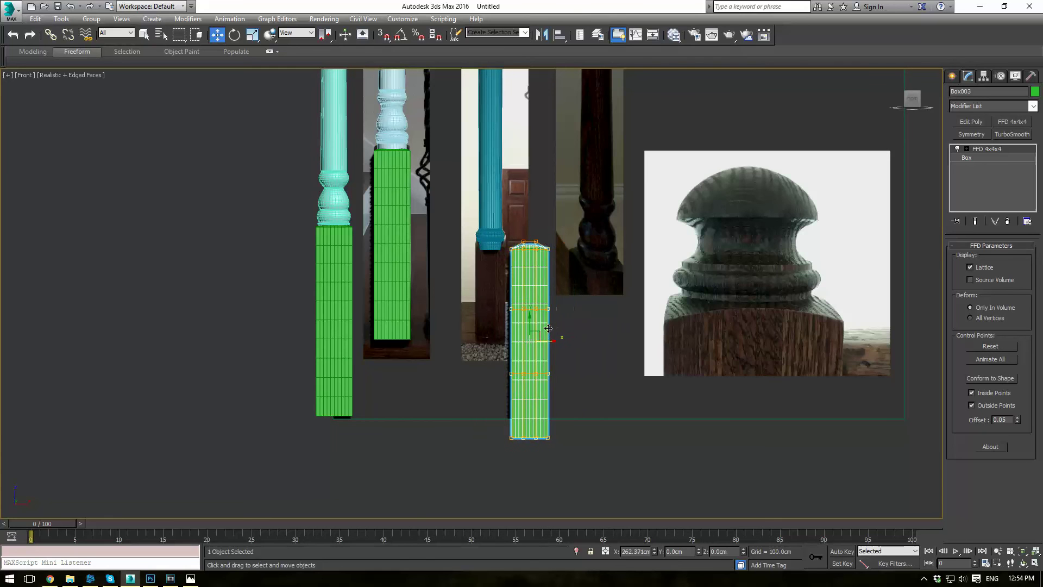
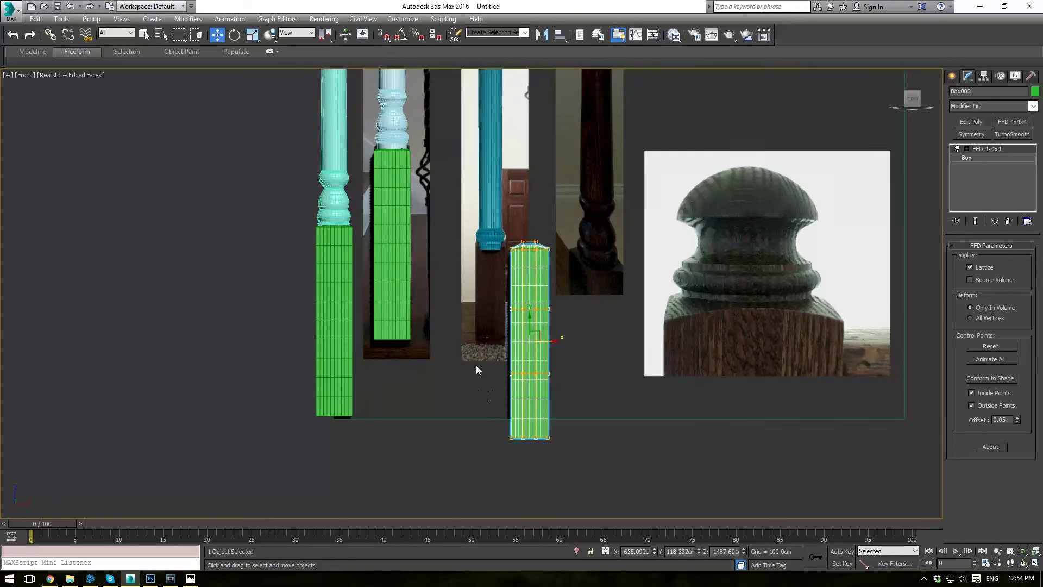
{"action": "key", "text": "1"}
{"action": "left_click_drag", "start_coordinate": [472, 351], "coordinate": [604, 461]}
{"action": "left_click_drag", "start_coordinate": [528, 384], "coordinate": [528, 331]}
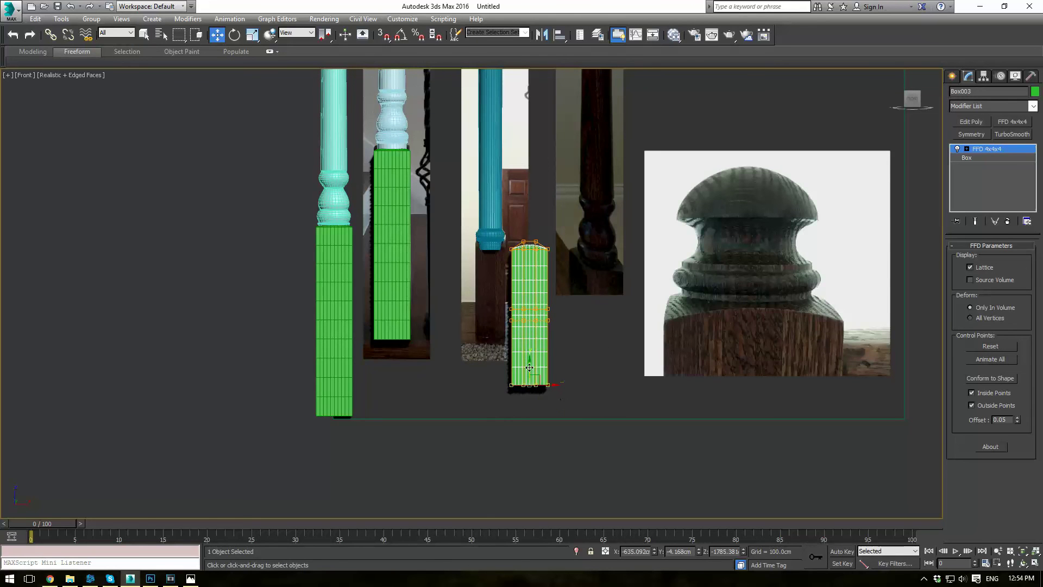
{"action": "left_click_drag", "start_coordinate": [529, 367], "coordinate": [528, 324]}
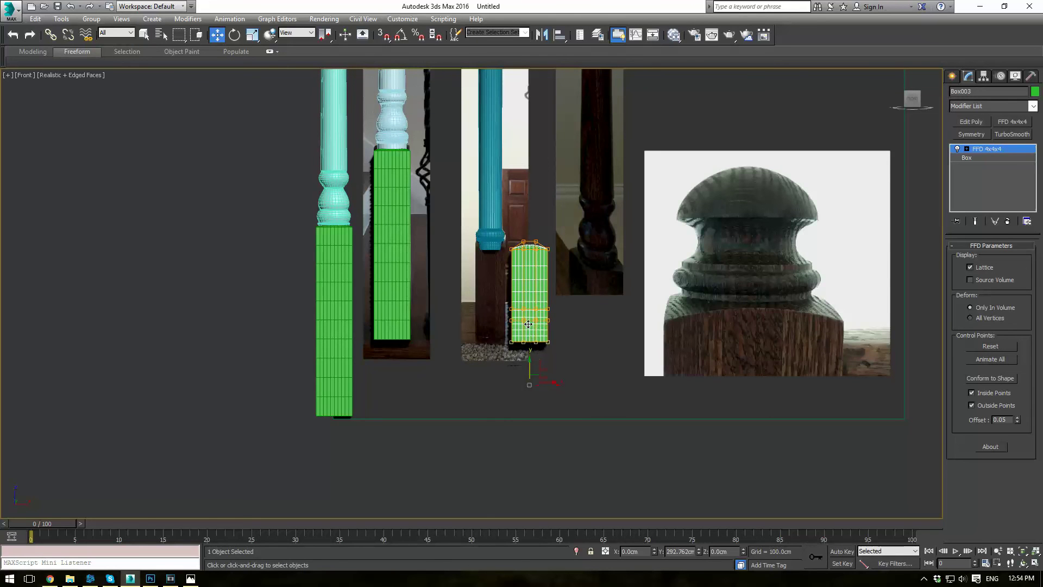
{"action": "left_click", "coordinate": [982, 149]}
Move the shortened box back under the middle post, aligned with its shaft
{"action": "left_click_drag", "start_coordinate": [553, 339], "coordinate": [511, 340]}
{"action": "scroll", "coordinate": [511, 305], "scroll_direction": "up", "scroll_amount": 5}
{"action": "middle_click_drag", "start_coordinate": [496, 302], "coordinate": [495, 395]}
{"action": "scroll", "coordinate": [536, 275], "scroll_direction": "down", "scroll_amount": 8}
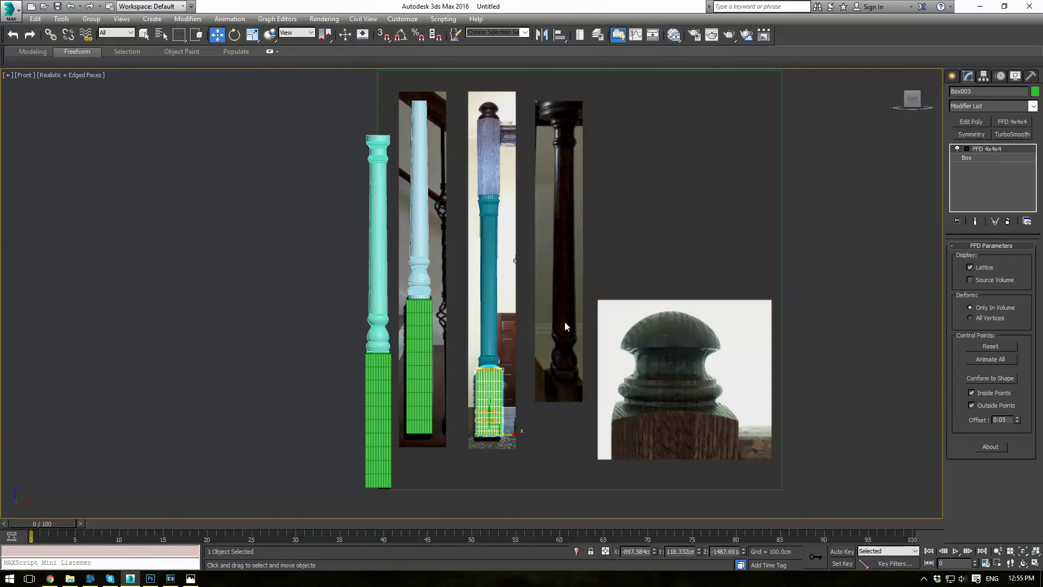
Copy the middle post's base box up to the upper square block and align the copy with the reference
{"action": "left_click_drag", "start_coordinate": [489, 411], "coordinate": [489, 164], "text": "shift"}
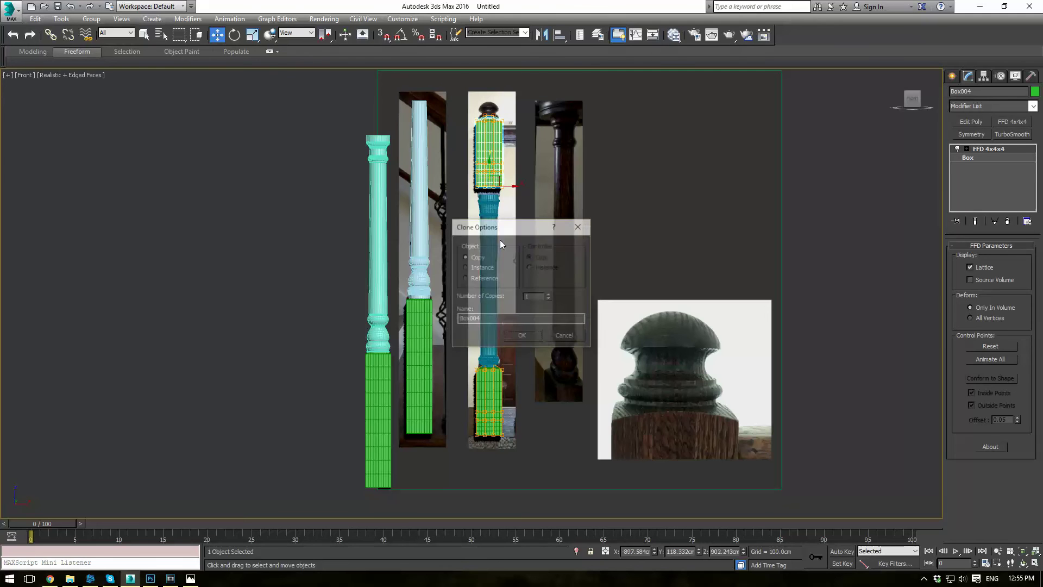
{"action": "left_click", "coordinate": [519, 335]}
{"action": "scroll", "coordinate": [503, 143], "scroll_direction": "up", "scroll_amount": 5}
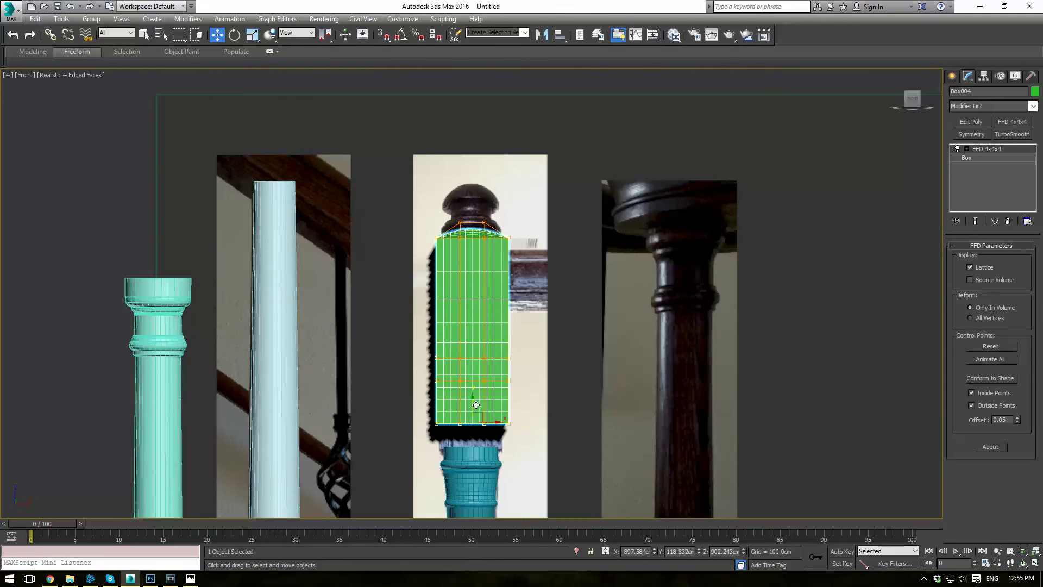
{"action": "mouse_move", "coordinate": [476, 405]}
{"action": "left_mouse_down"}
{"action": "mouse_move", "coordinate": [474, 414]}
{"action": "mouse_move", "coordinate": [465, 394]}
{"action": "mouse_move", "coordinate": [459, 410]}
{"action": "mouse_move", "coordinate": [459, 402]}
{"action": "left_mouse_up"}
{"action": "scroll", "coordinate": [622, 376], "scroll_direction": "down", "scroll_amount": 5}
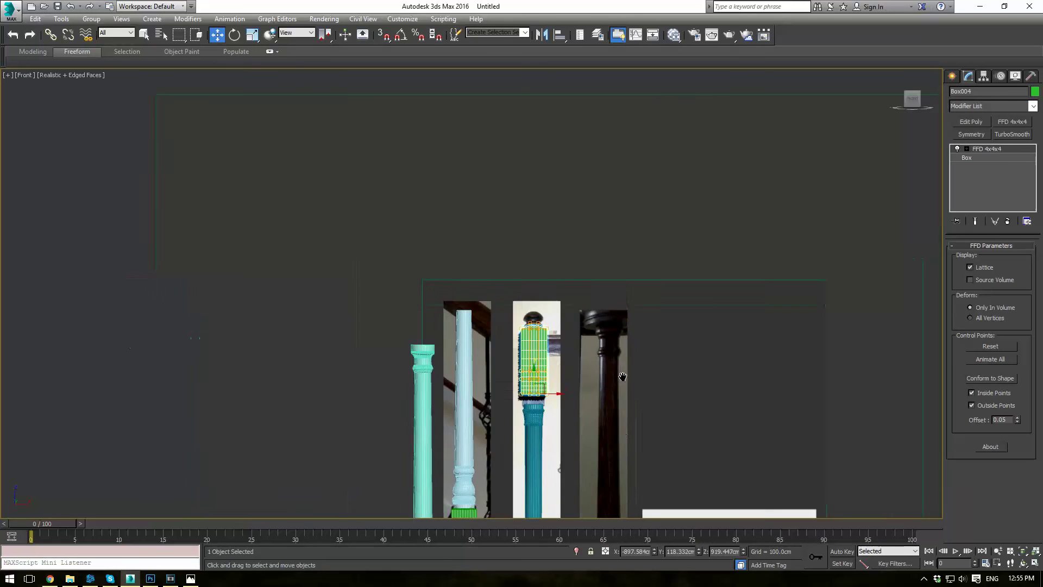
{"action": "middle_click_drag", "start_coordinate": [623, 376], "coordinate": [607, 307]}
{"action": "scroll", "coordinate": [562, 299], "scroll_direction": "up", "scroll_amount": 8}
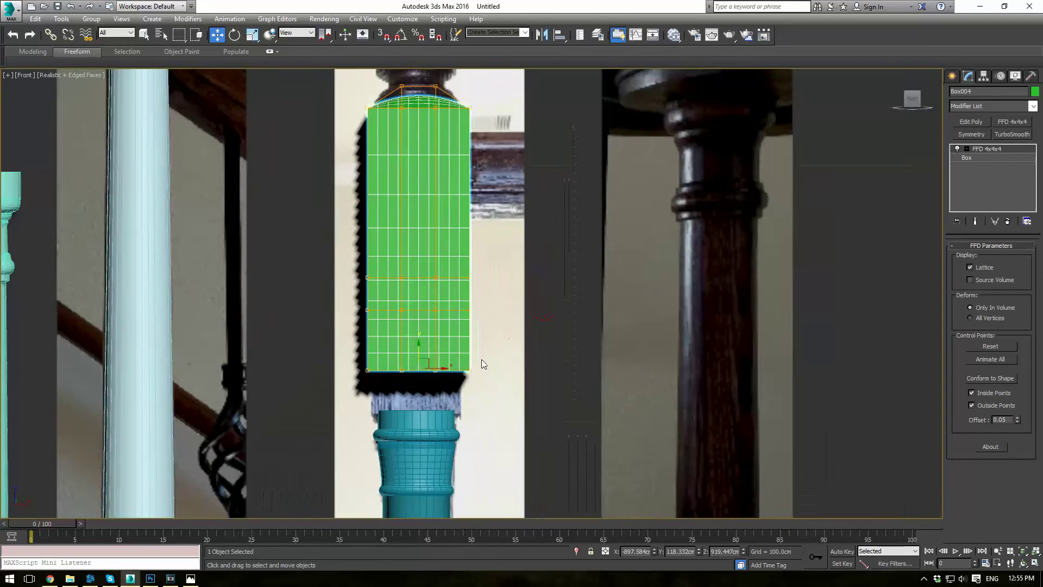
{"action": "middle_click_drag", "start_coordinate": [481, 359], "coordinate": [519, 320]}
{"action": "scroll", "coordinate": [519, 322], "scroll_direction": "up", "scroll_amount": 2}
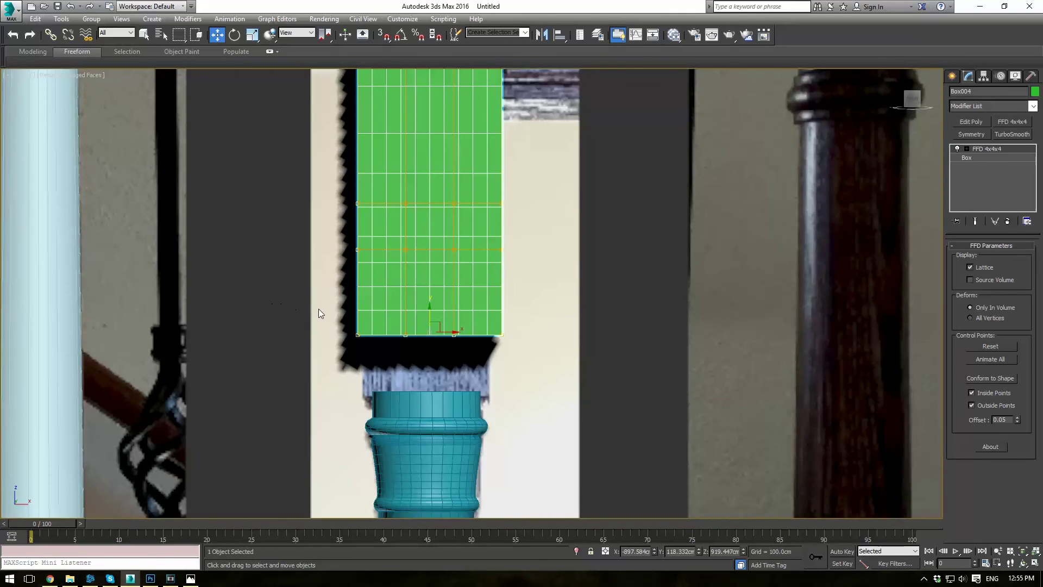
{"action": "key", "text": "1"}
{"action": "left_click_drag", "start_coordinate": [331, 311], "coordinate": [507, 364]}
{"action": "key", "text": "1"}
{"action": "key", "text": "ctrl+z"}
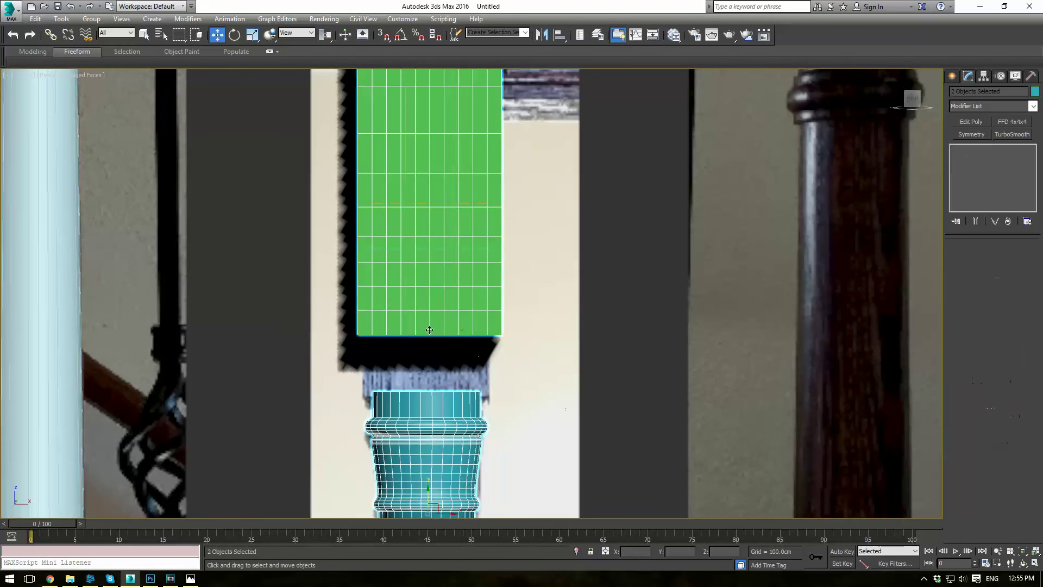
Lower the upper box's bottom FFD control points until the block reaches the top of the turned shaft
{"action": "left_click", "coordinate": [380, 307]}
{"action": "key", "text": "1"}
{"action": "left_click_drag", "start_coordinate": [305, 294], "coordinate": [597, 415]}
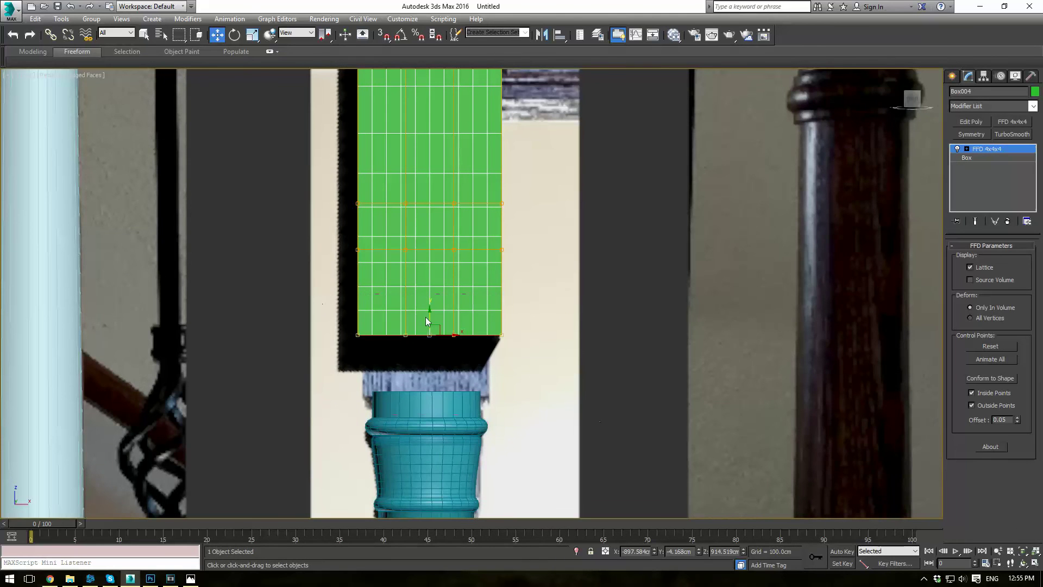
{"action": "left_click_drag", "start_coordinate": [429, 315], "coordinate": [419, 378]}
{"action": "scroll", "coordinate": [419, 353], "scroll_direction": "up", "scroll_amount": 1}
{"action": "scroll", "coordinate": [420, 335], "scroll_direction": "down", "scroll_amount": 1}
Isolate the middle post's upper box in the perspective view
{"action": "middle_click_drag", "start_coordinate": [380, 217], "coordinate": [429, 257]}
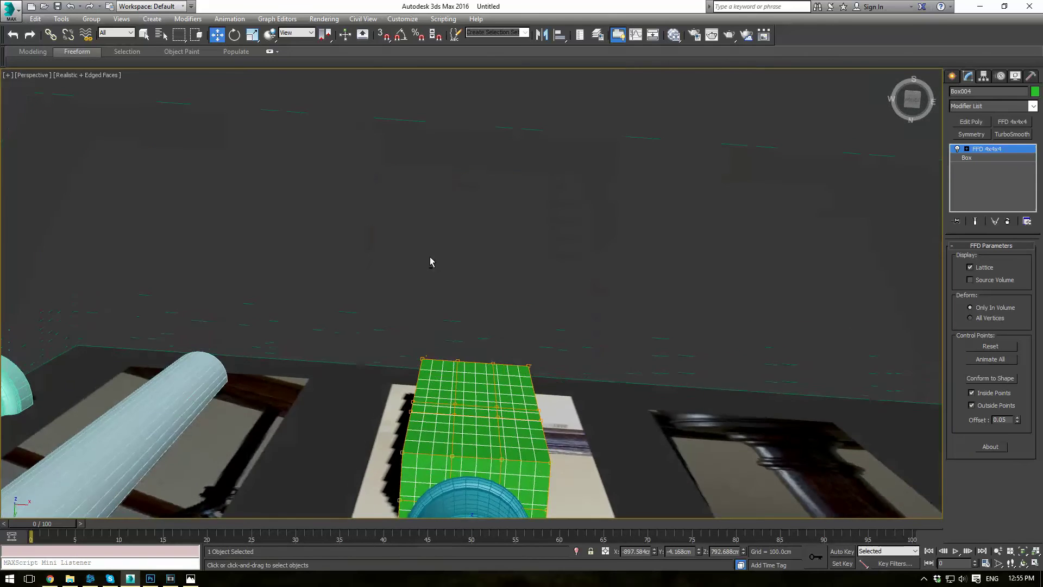
{"action": "middle_click_drag", "start_coordinate": [453, 328], "coordinate": [456, 274]}
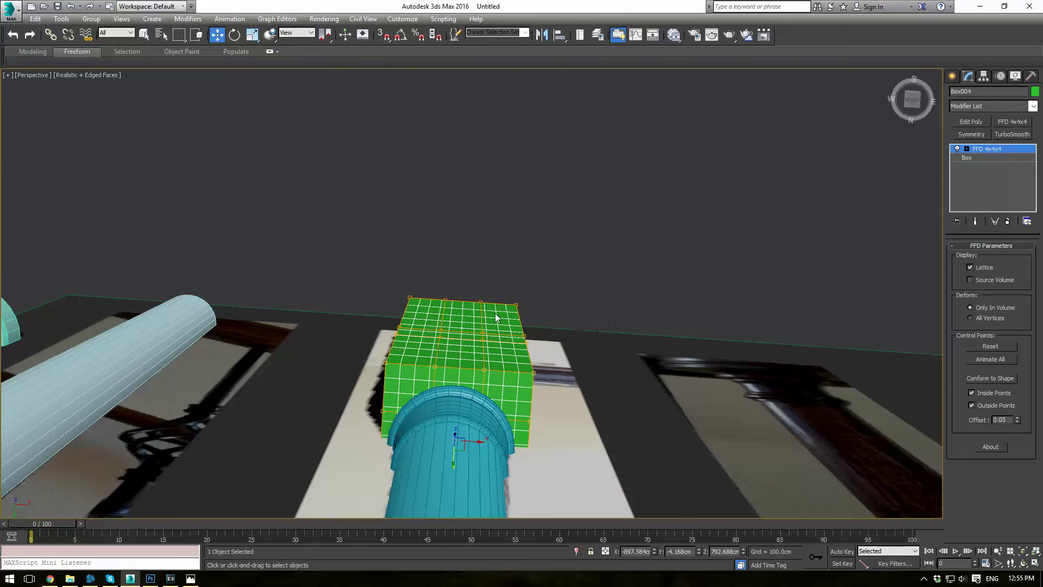
{"action": "right_click", "coordinate": [473, 308]}
{"action": "left_click", "coordinate": [505, 220]}
{"action": "middle_click_drag", "start_coordinate": [513, 225], "coordinate": [637, 370], "text": "alt"}
{"action": "scroll", "coordinate": [592, 382], "scroll_direction": "down", "scroll_amount": 4}
Raise the corner FFD control points at the upper box's underside so its bottom edges curve between the corners
{"action": "key", "text": "1"}
{"action": "left_click_drag", "start_coordinate": [683, 384], "coordinate": [634, 439]}
{"action": "middle_click_drag", "start_coordinate": [634, 438], "coordinate": [513, 375], "text": "alt"}
{"action": "middle_click_drag", "start_coordinate": [562, 416], "coordinate": [419, 365], "text": "alt"}
{"action": "middle_click_drag", "start_coordinate": [542, 459], "coordinate": [392, 400], "text": "alt"}
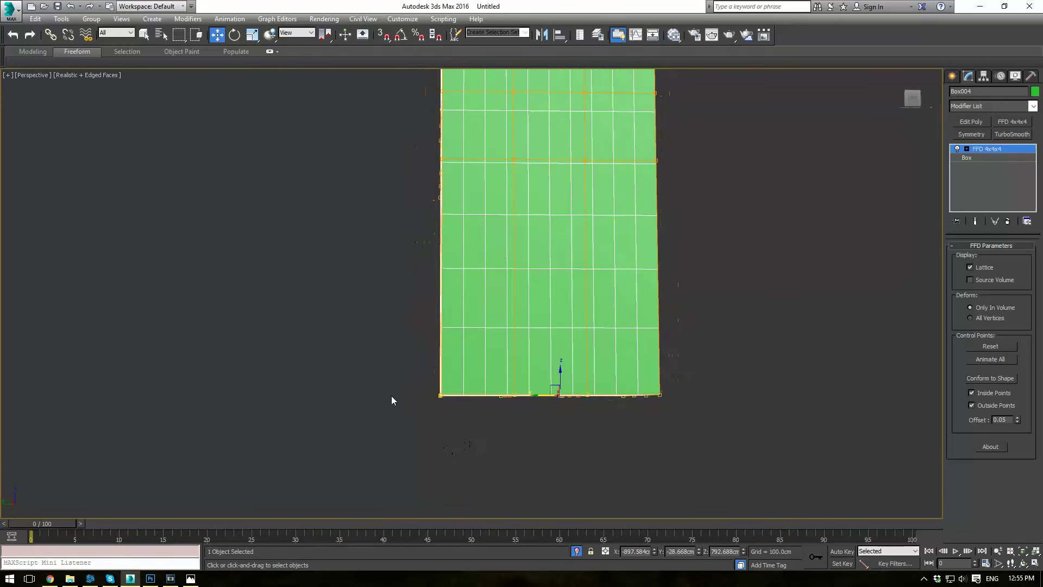
{"action": "middle_click_drag", "start_coordinate": [468, 435], "coordinate": [568, 377], "text": "alt"}
{"action": "left_click_drag", "start_coordinate": [517, 466], "coordinate": [535, 412]}
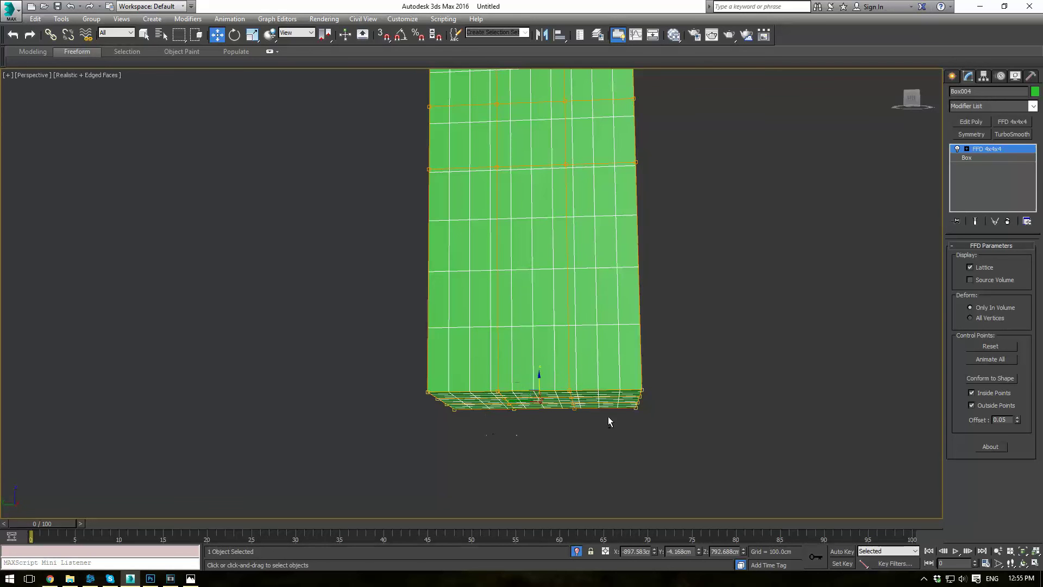
{"action": "middle_click_drag", "start_coordinate": [607, 416], "coordinate": [461, 474], "text": "alt"}
{"action": "left_click_drag", "start_coordinate": [588, 364], "coordinate": [588, 366], "text": "alt"}
{"action": "middle_click_drag", "start_coordinate": [604, 402], "coordinate": [544, 376], "text": "alt"}
{"action": "left_click_drag", "start_coordinate": [539, 384], "coordinate": [542, 346]}
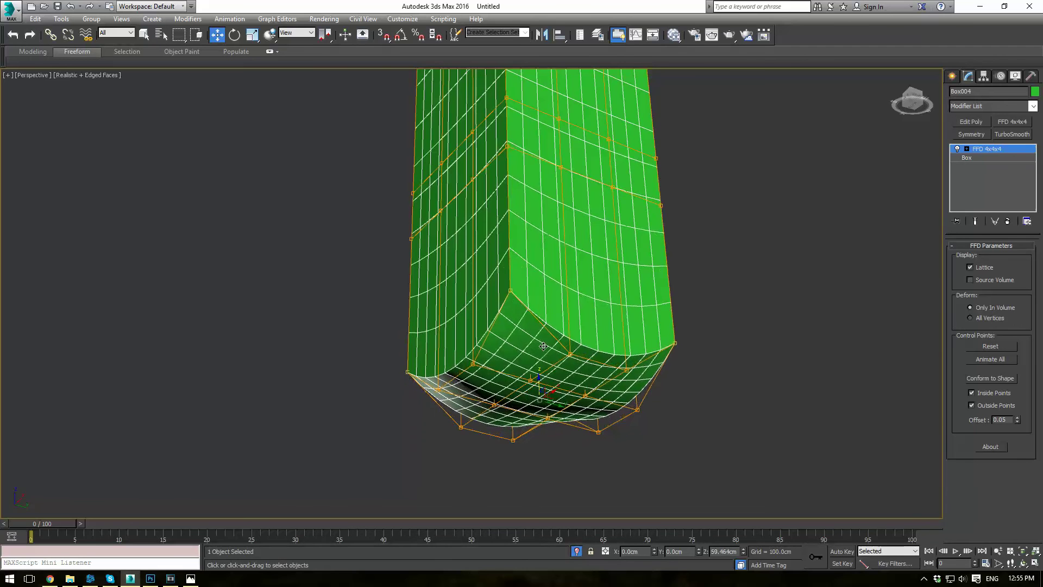
{"action": "middle_click_drag", "start_coordinate": [542, 347], "coordinate": [557, 414], "text": "alt"}
Raise the non-corner FFD control points at the box's upper end so its top edges arch between the corners
{"action": "scroll", "coordinate": [557, 409], "scroll_direction": "down", "scroll_amount": 3}
{"action": "mouse_move", "coordinate": [555, 255]}
{"action": "middle_mouse_down", "text": "alt"}
{"action": "mouse_move", "coordinate": [557, 345]}
{"action": "mouse_move", "coordinate": [565, 308]}
{"action": "mouse_move", "coordinate": [553, 272]}
{"action": "middle_mouse_up", "text": "alt"}
{"action": "scroll", "coordinate": [558, 343], "scroll_direction": "up", "scroll_amount": 5}
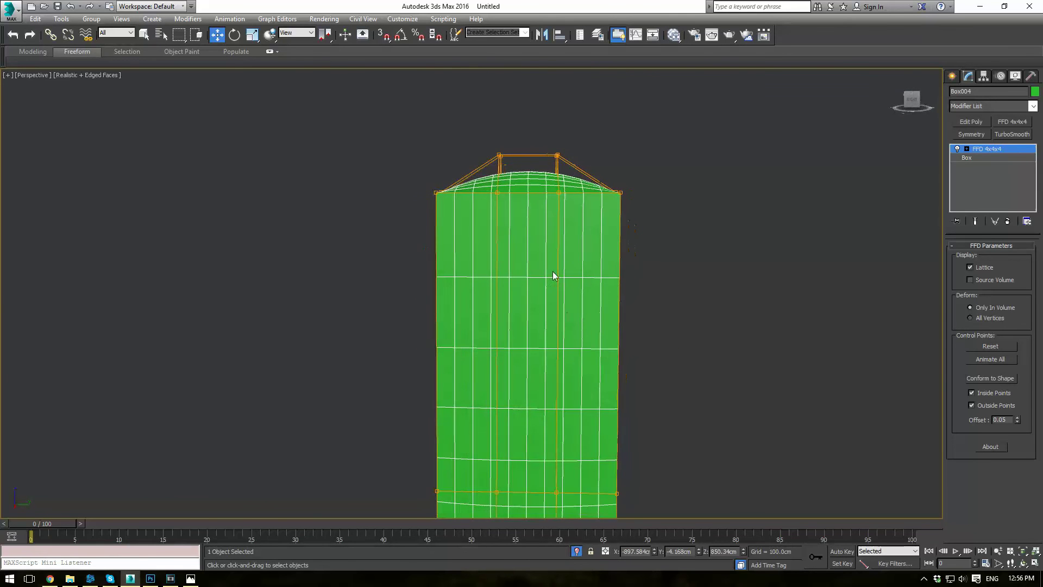
{"action": "left_click_drag", "start_coordinate": [578, 225], "coordinate": [579, 224]}
{"action": "middle_click_drag", "start_coordinate": [579, 224], "coordinate": [574, 261], "text": "alt"}
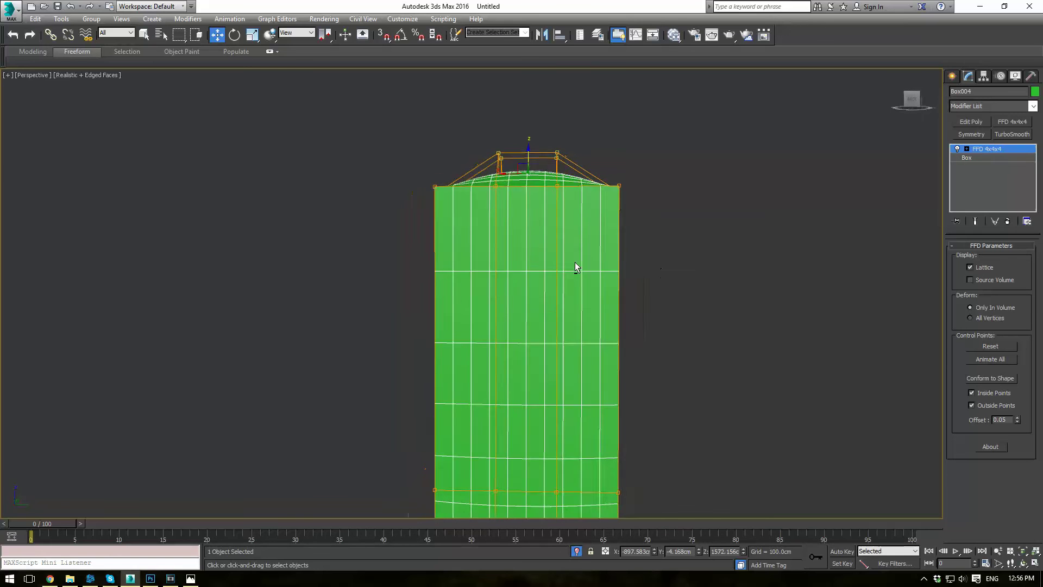
{"action": "left_click_drag", "start_coordinate": [486, 137], "coordinate": [575, 226]}
{"action": "left_click_drag", "start_coordinate": [528, 163], "coordinate": [528, 129]}
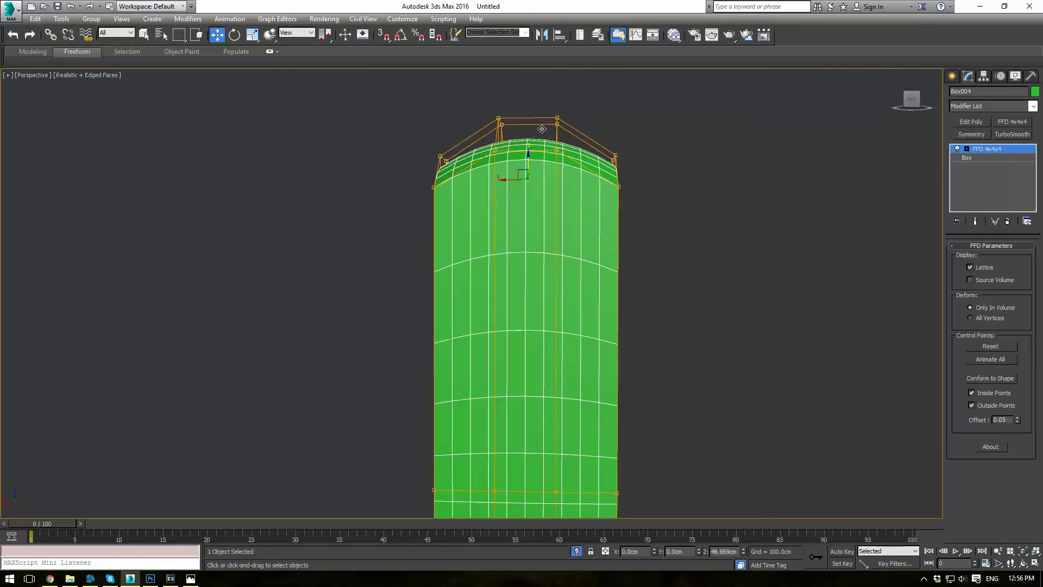
{"action": "left_click", "coordinate": [984, 149]}
{"action": "left_click", "coordinate": [816, 193]}
End the isolation and nudge the upper box slightly to seat it on the middle post's shaft
{"action": "scroll", "coordinate": [785, 228], "scroll_direction": "down", "scroll_amount": 5}
{"action": "middle_click_drag", "start_coordinate": [745, 259], "coordinate": [796, 252], "text": "alt"}
{"action": "right_click", "coordinate": [745, 255]}
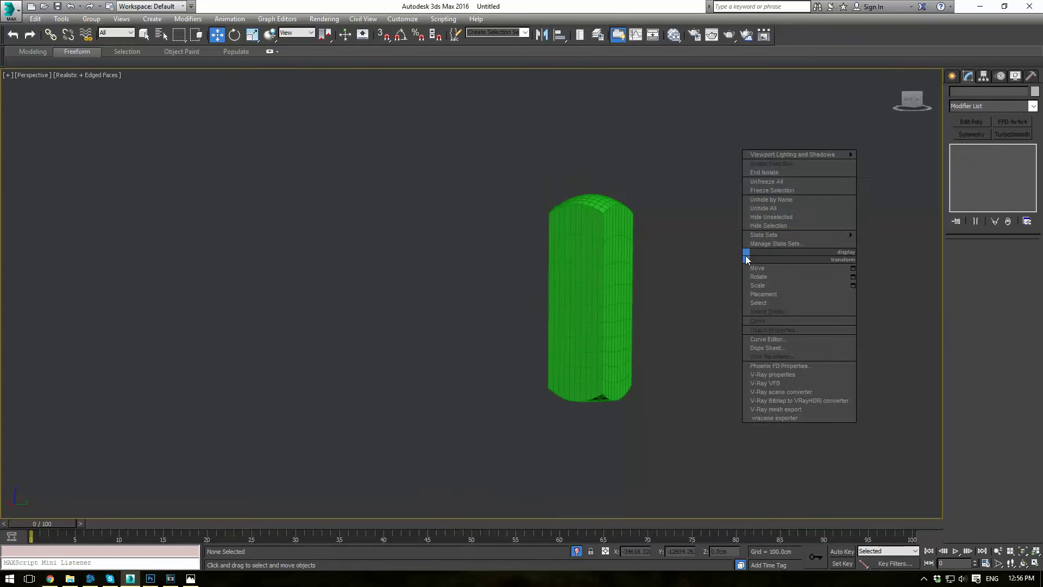
{"action": "left_click", "coordinate": [780, 173]}
{"action": "middle_click_drag", "start_coordinate": [644, 240], "coordinate": [638, 324], "text": "alt"}
{"action": "left_click", "coordinate": [493, 233]}
{"action": "scroll", "coordinate": [497, 236], "scroll_direction": "down", "scroll_amount": 2}
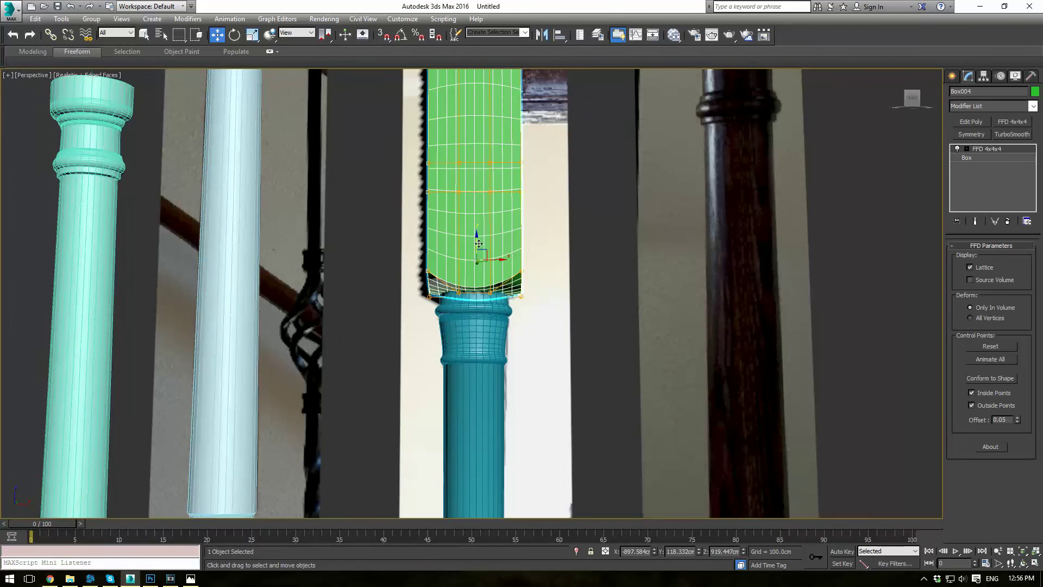
{"action": "scroll", "coordinate": [503, 242], "scroll_direction": "down", "scroll_amount": 4}
{"action": "middle_click_drag", "start_coordinate": [509, 242], "coordinate": [505, 279]}
{"action": "left_click_drag", "start_coordinate": [487, 263], "coordinate": [489, 267]}
Lower the upper box's top FFD control points to the base of the round finial in the reference photo
{"action": "scroll", "coordinate": [499, 166], "scroll_direction": "up", "scroll_amount": 4}
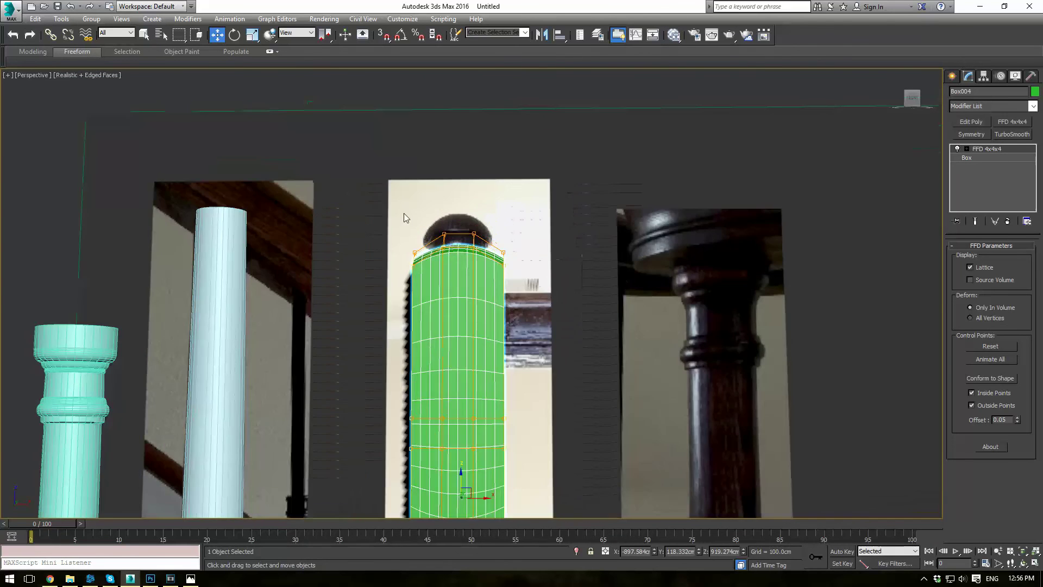
{"action": "key", "text": "1"}
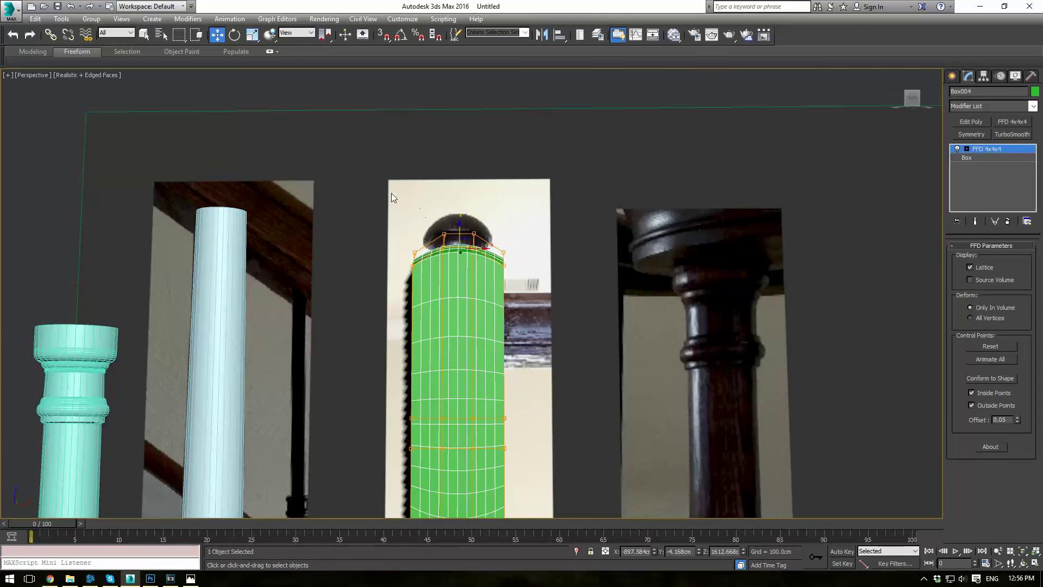
{"action": "left_click_drag", "start_coordinate": [451, 233], "coordinate": [452, 253]}
{"action": "left_click", "coordinate": [519, 175]}
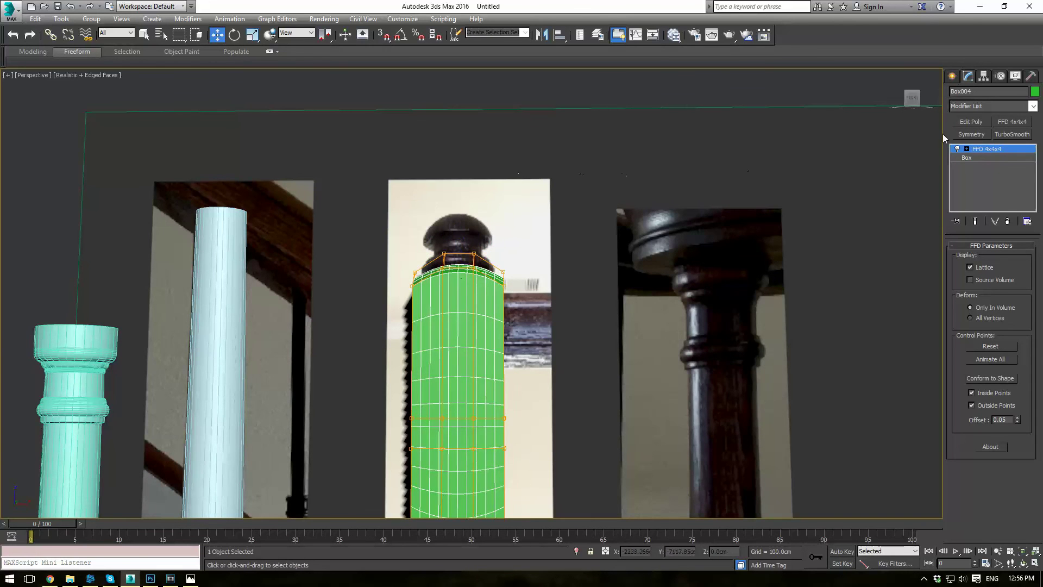
{"action": "left_click", "coordinate": [980, 148]}
{"action": "left_click", "coordinate": [725, 122]}
{"action": "scroll", "coordinate": [715, 220], "scroll_direction": "down", "scroll_amount": 5}
{"action": "middle_click_drag", "start_coordinate": [716, 338], "coordinate": [594, 227]}
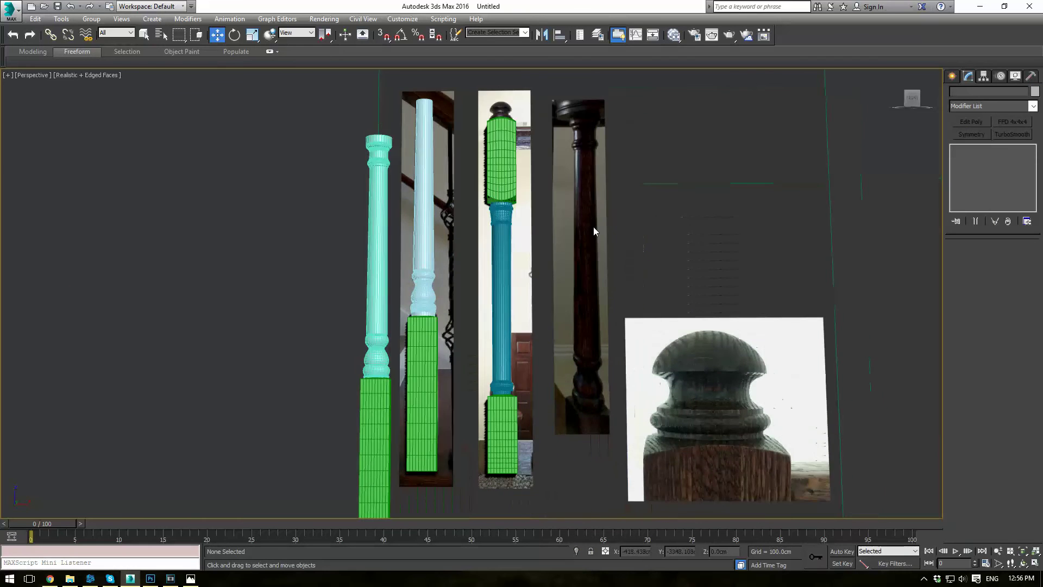
Start a line profile in the front view, tracing the finial's lower collar from the block's top to the collar's upper edge
{"action": "middle_click_drag", "start_coordinate": [677, 369], "coordinate": [568, 339]}
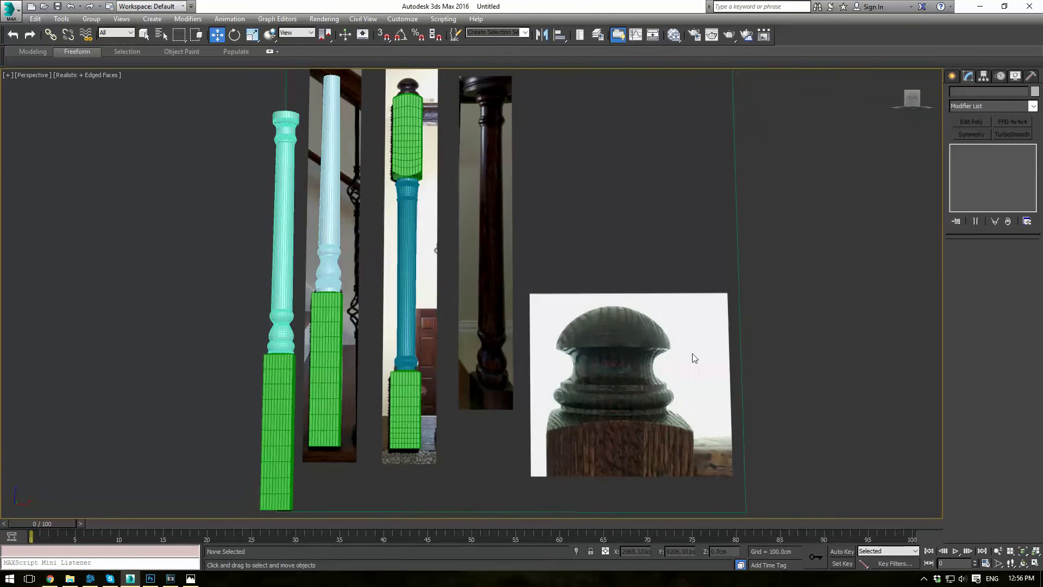
{"action": "scroll", "coordinate": [692, 353], "scroll_direction": "up", "scroll_amount": 5}
{"action": "left_click", "coordinate": [953, 77]}
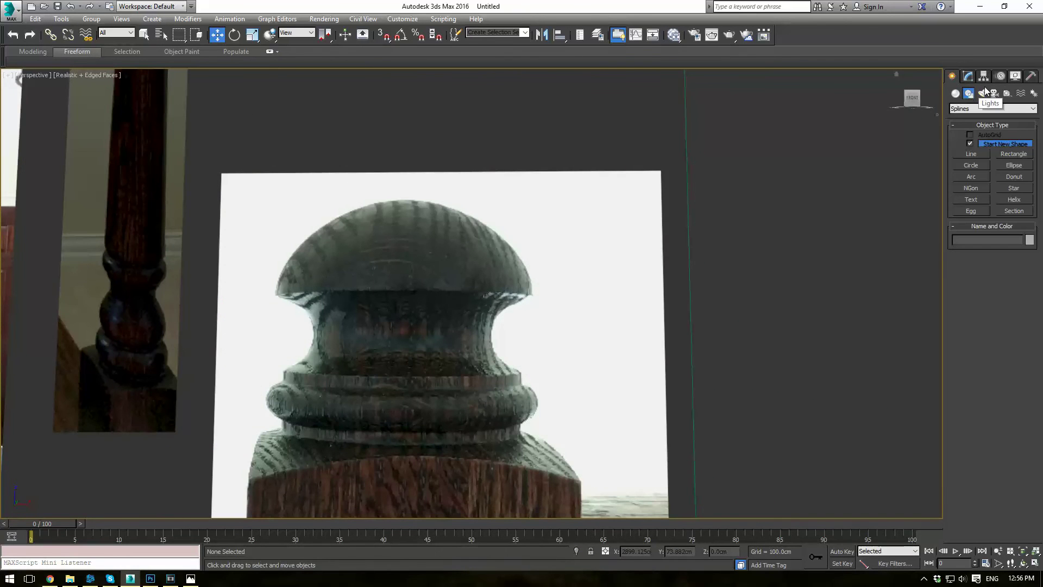
{"action": "left_click", "coordinate": [972, 153]}
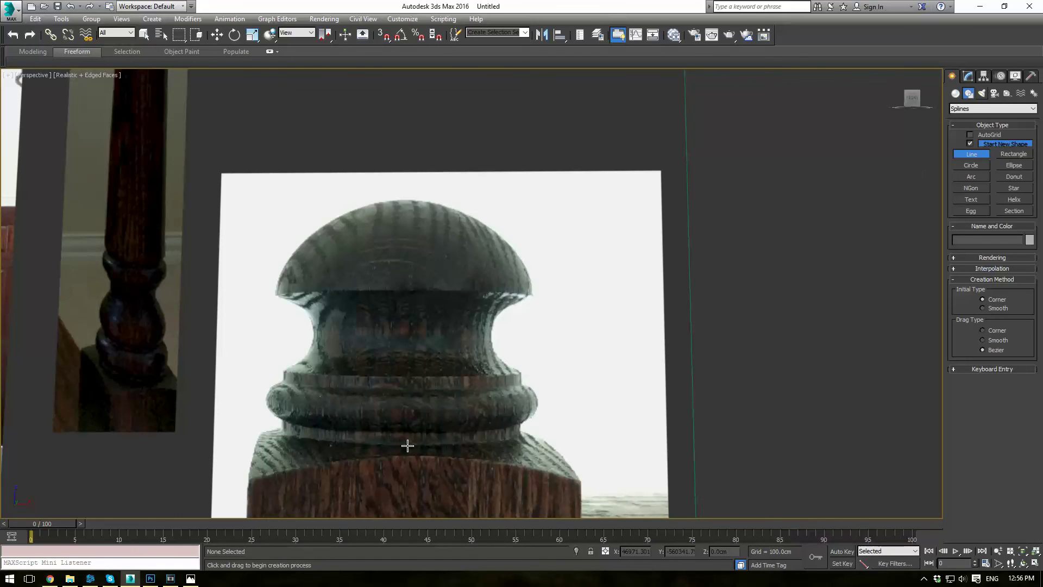
{"action": "left_click", "coordinate": [521, 485]}
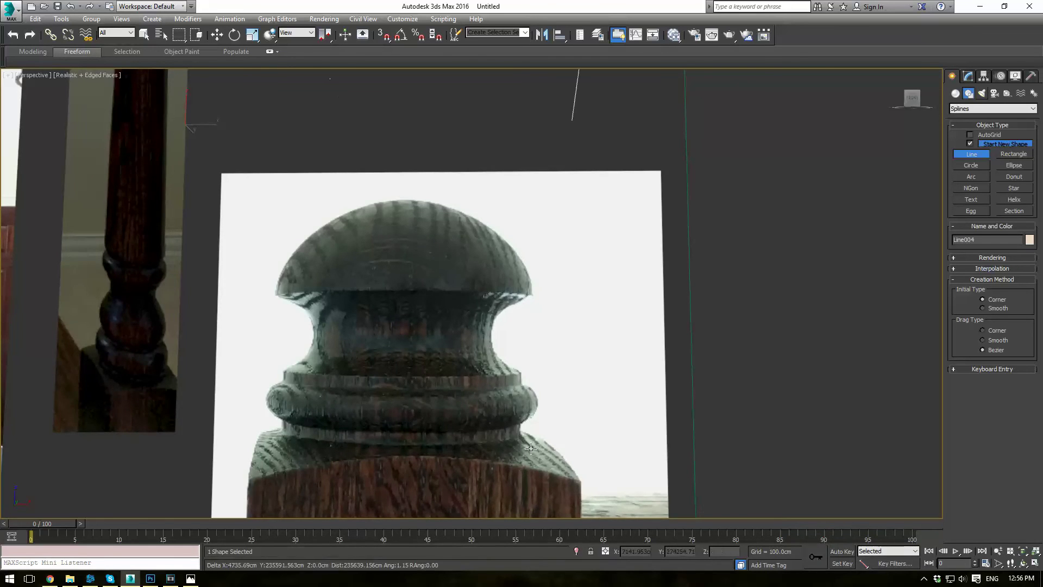
{"action": "right_click", "coordinate": [535, 461]}
{"action": "key", "text": "f"}
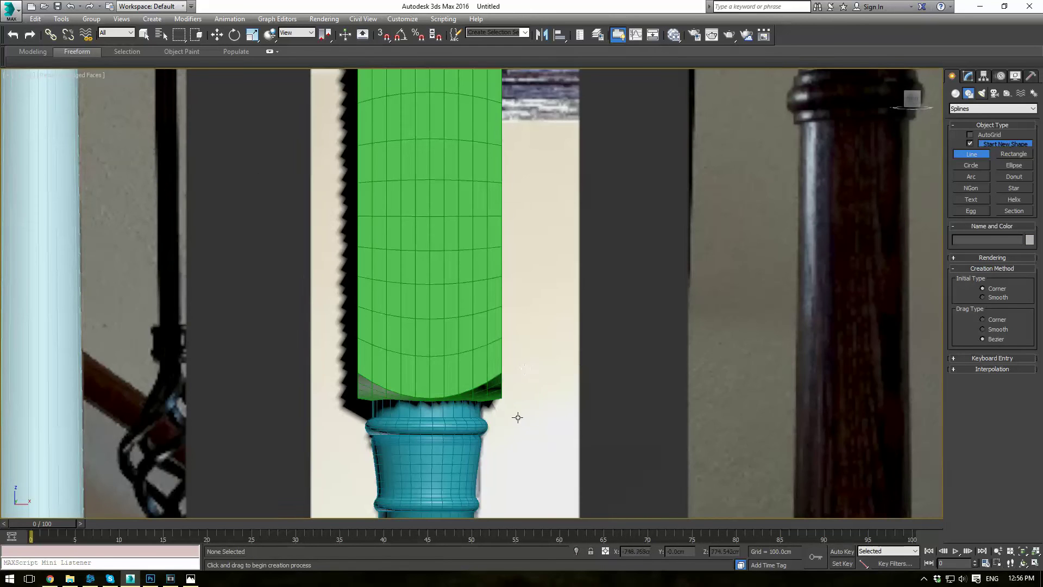
{"action": "scroll", "coordinate": [572, 353], "scroll_direction": "down", "scroll_amount": 5}
{"action": "scroll", "coordinate": [579, 356], "scroll_direction": "up", "scroll_amount": 12}
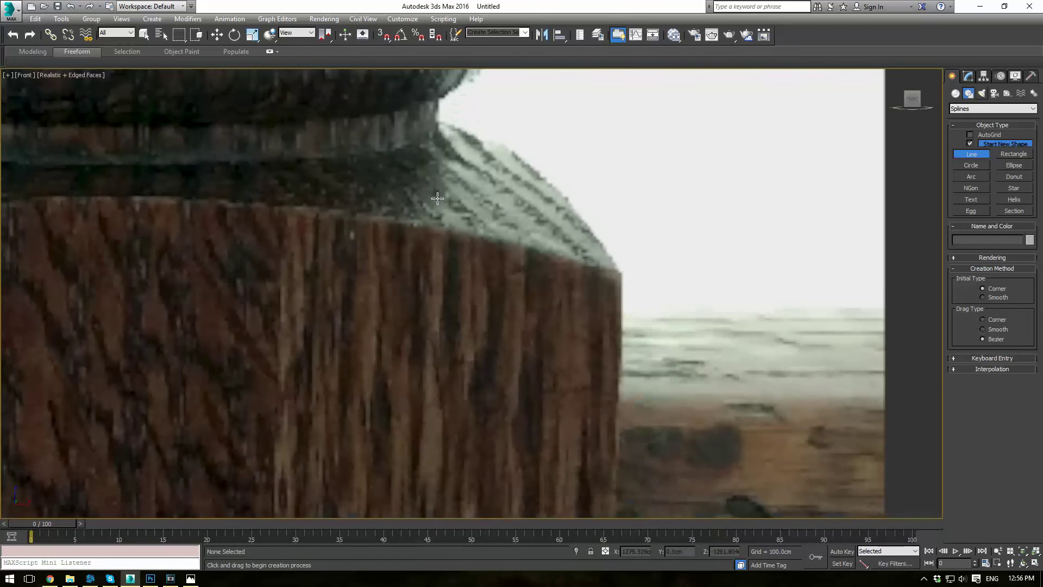
{"action": "middle_click_drag", "start_coordinate": [438, 197], "coordinate": [435, 379]}
{"action": "left_click", "coordinate": [437, 383]}
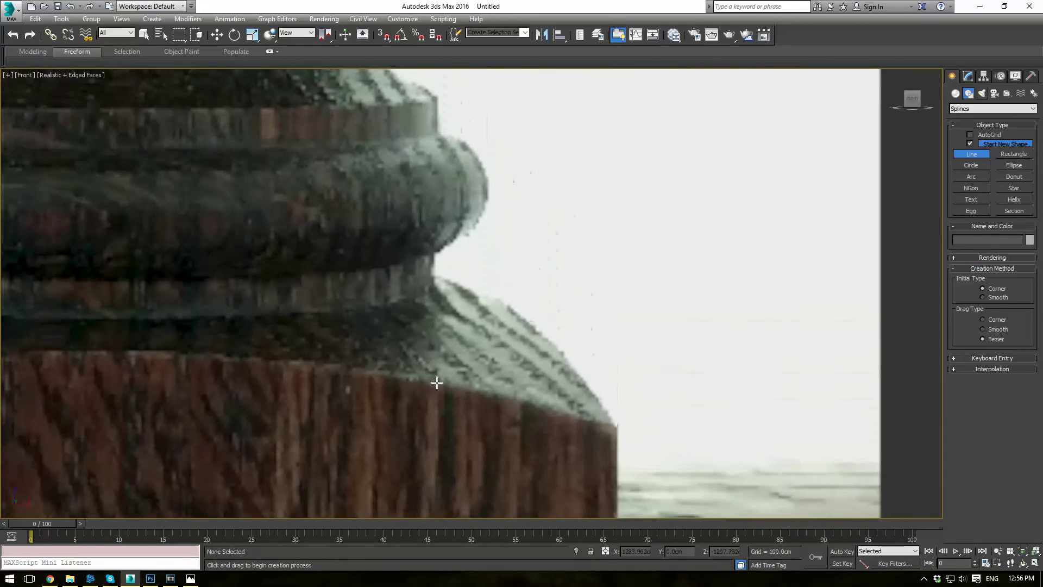
{"action": "left_click", "coordinate": [433, 253], "text": "shift"}
{"action": "mouse_move", "coordinate": [438, 131]}
{"action": "left_mouse_down"}
{"action": "mouse_move", "coordinate": [426, 133]}
{"action": "mouse_move", "coordinate": [434, 121]}
{"action": "left_mouse_up"}
{"action": "left_click", "coordinate": [437, 99]}
Continue the line to the dome's outer rim and its apex, and finish the finial's half profile
{"action": "middle_click_drag", "start_coordinate": [424, 104], "coordinate": [448, 322]}
{"action": "scroll", "coordinate": [448, 321], "scroll_direction": "down", "scroll_amount": 2}
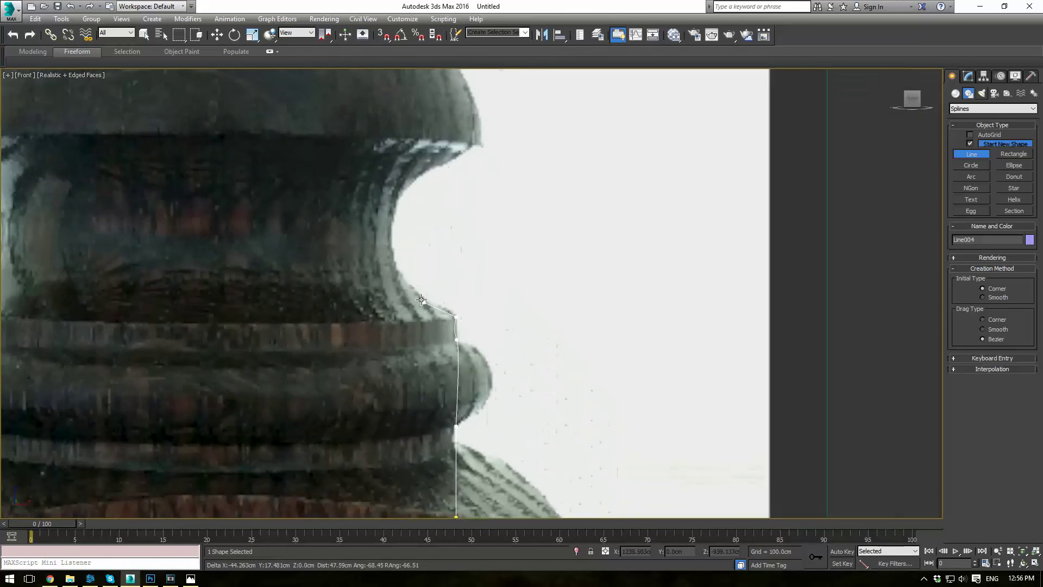
{"action": "scroll", "coordinate": [420, 300], "scroll_direction": "down", "scroll_amount": 2}
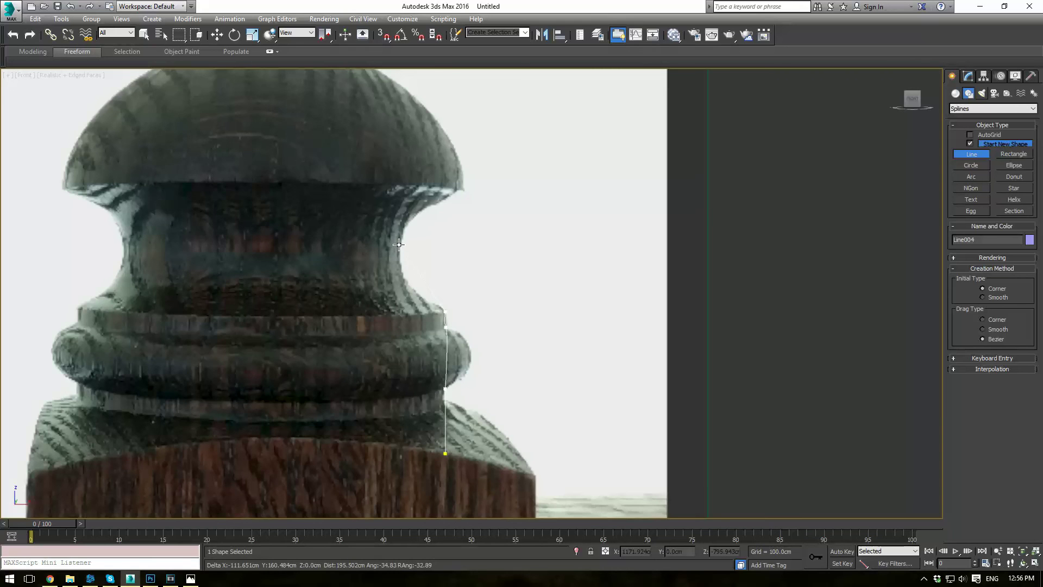
{"action": "left_click", "coordinate": [461, 188]}
{"action": "middle_click_drag", "start_coordinate": [461, 188], "coordinate": [487, 322]}
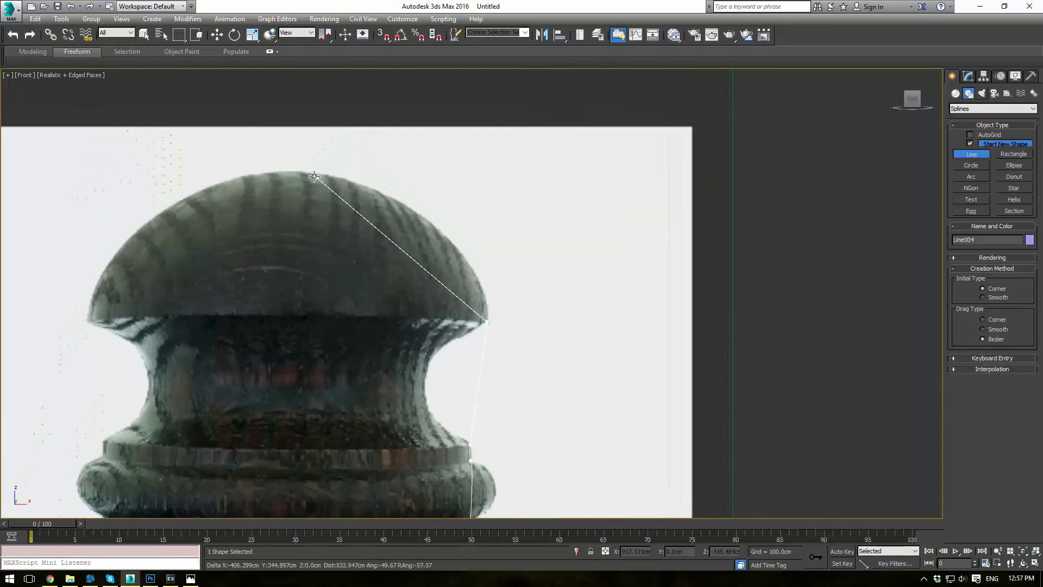
{"action": "left_click", "coordinate": [295, 171]}
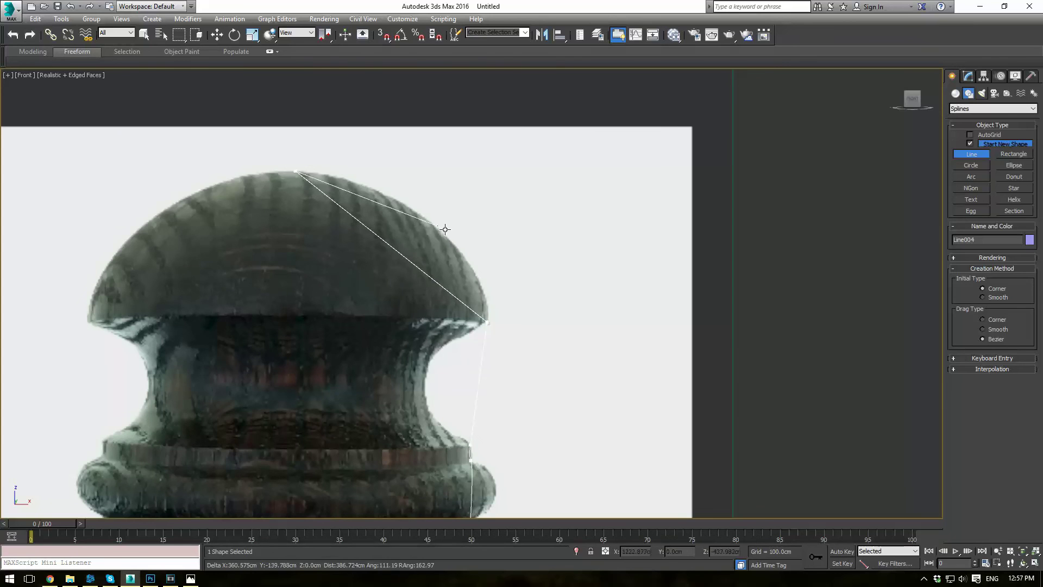
{"action": "right_click", "coordinate": [408, 225]}
{"action": "scroll", "coordinate": [427, 277], "scroll_direction": "down", "scroll_amount": 2}
Add an Edit Spline modifier to the profile and convert the three collar vertices to Bezier Corner
{"action": "left_click", "coordinate": [968, 76]}
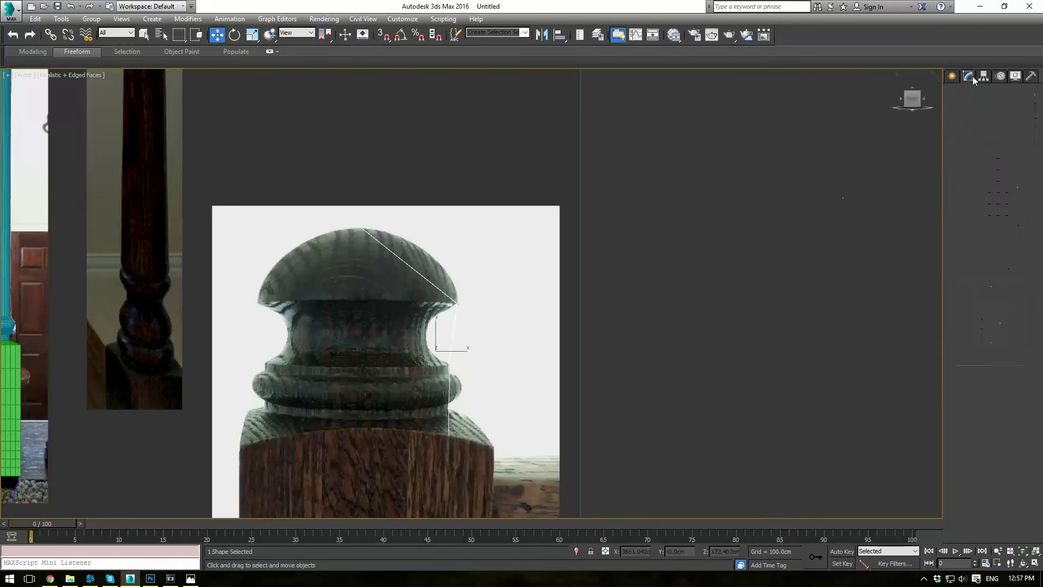
{"action": "left_click", "coordinate": [1032, 107]}
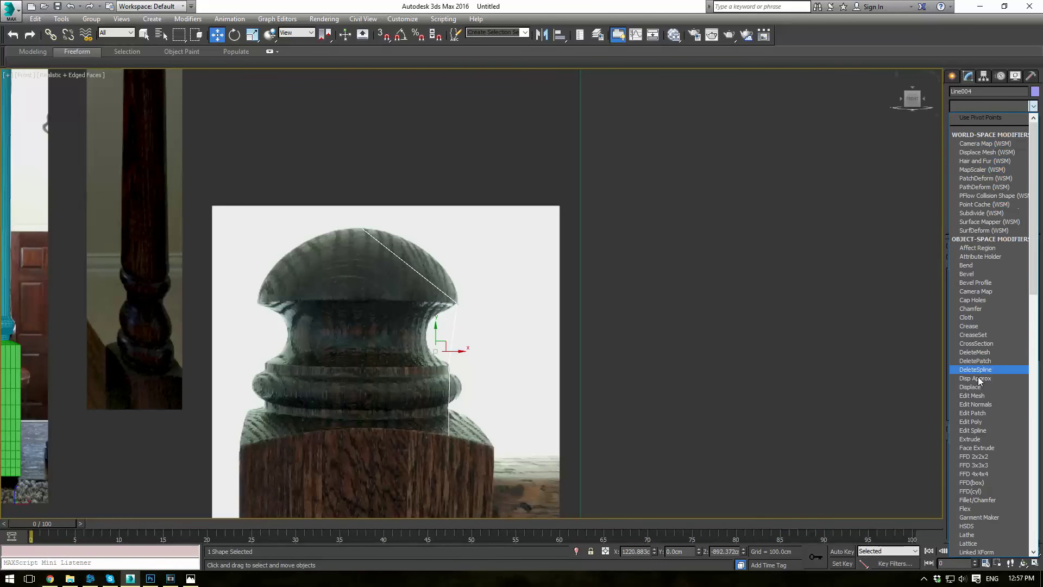
{"action": "left_click", "coordinate": [982, 433]}
{"action": "scroll", "coordinate": [409, 337], "scroll_direction": "up", "scroll_amount": 6}
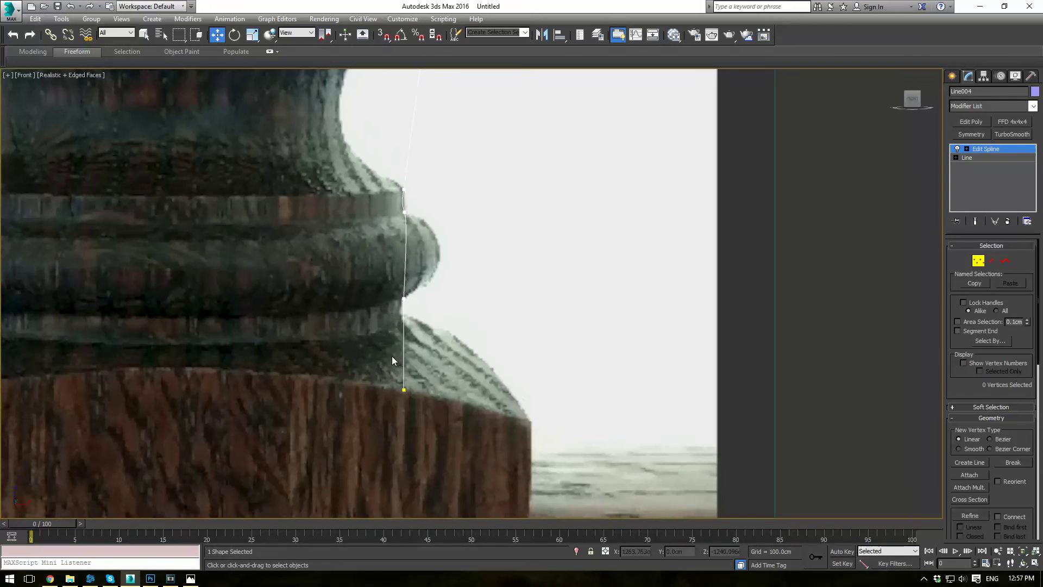
{"action": "middle_click_drag", "start_coordinate": [386, 310], "coordinate": [373, 358]}
{"action": "left_click_drag", "start_coordinate": [370, 325], "coordinate": [418, 353]}
{"action": "left_click_drag", "start_coordinate": [339, 233], "coordinate": [454, 379]}
{"action": "right_click", "coordinate": [426, 320]}
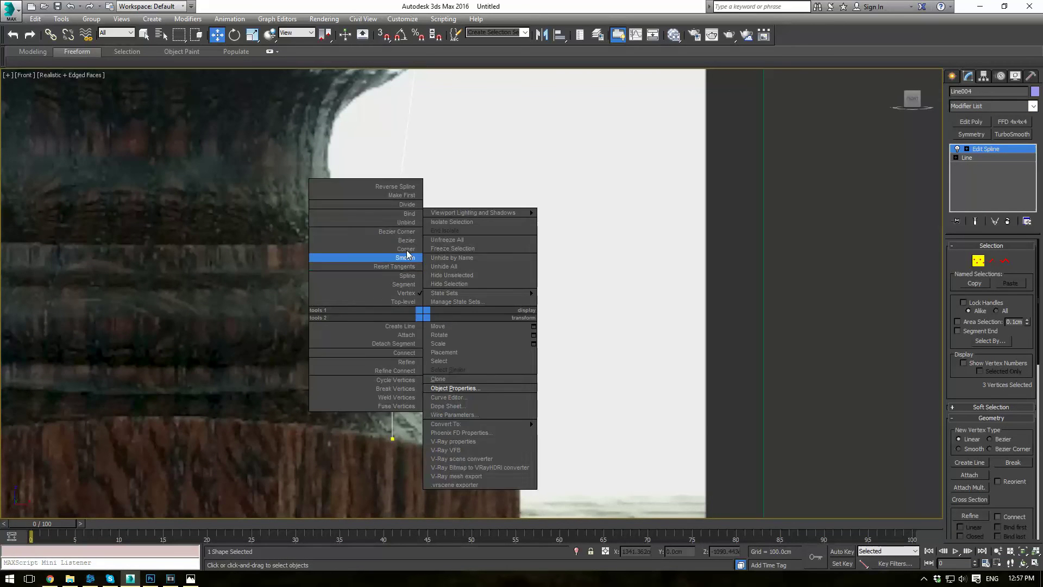
{"action": "left_click", "coordinate": [404, 255]}
Adjust the collar vertices' tangent handles so the profile follows the rounded ring and the short straight edge above it
{"action": "left_click", "coordinate": [391, 348]}
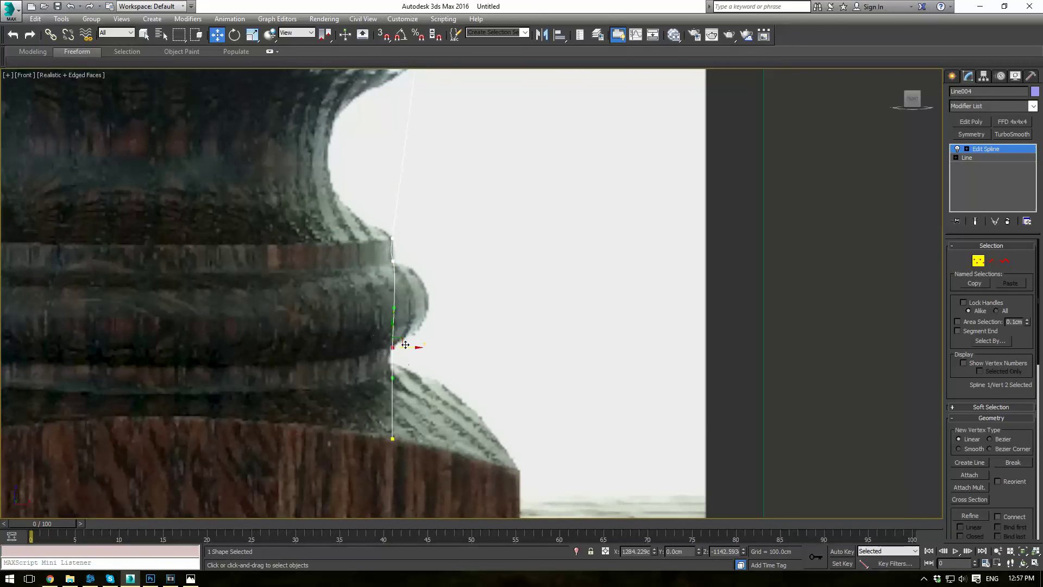
{"action": "left_click_drag", "start_coordinate": [398, 336], "coordinate": [457, 322]}
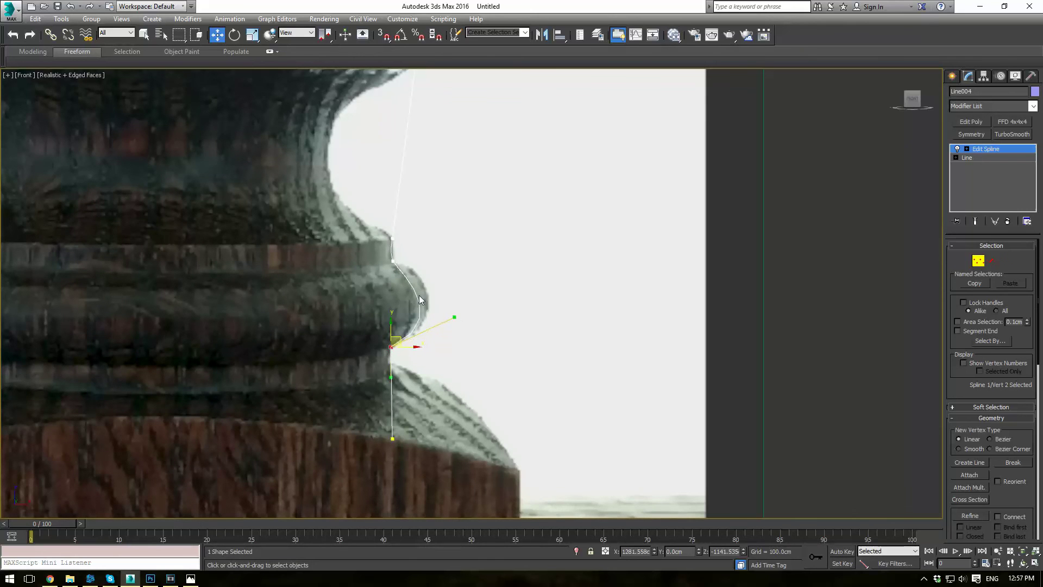
{"action": "left_click_drag", "start_coordinate": [414, 281], "coordinate": [414, 278]}
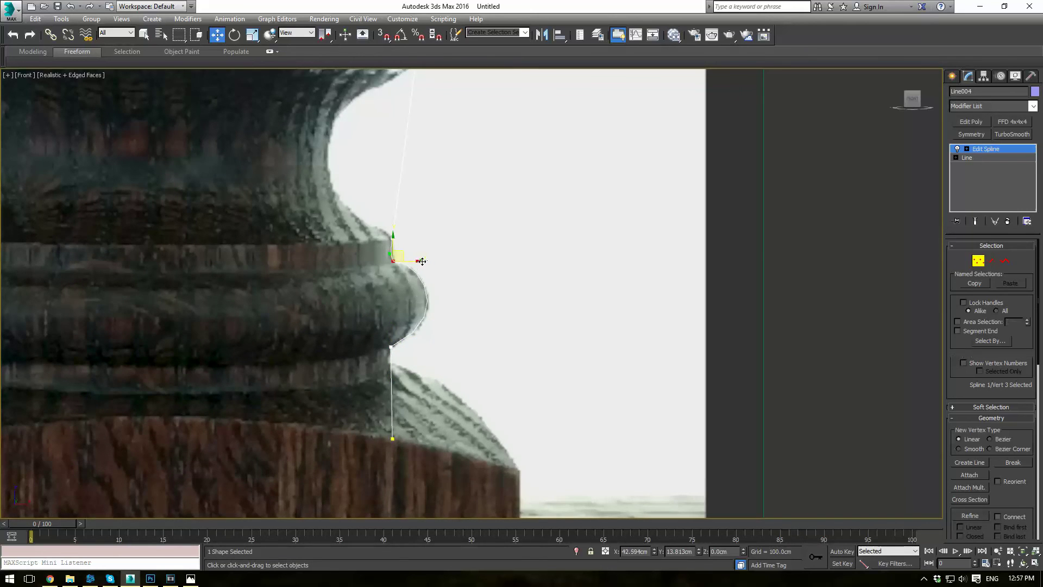
{"action": "scroll", "coordinate": [378, 241], "scroll_direction": "up", "scroll_amount": 5}
{"action": "left_click", "coordinate": [369, 287]}
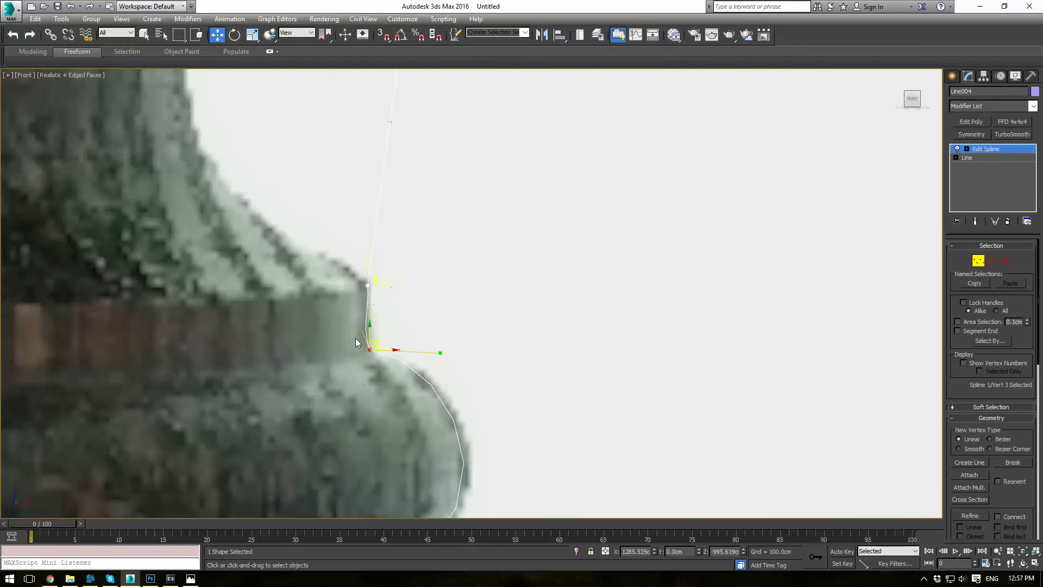
{"action": "left_click_drag", "start_coordinate": [362, 330], "coordinate": [367, 323]}
Make the dome's rim vertex a Bezier Corner and pull the tangents to curve the concave neck between collar and dome
{"action": "scroll", "coordinate": [368, 322], "scroll_direction": "down", "scroll_amount": 5}
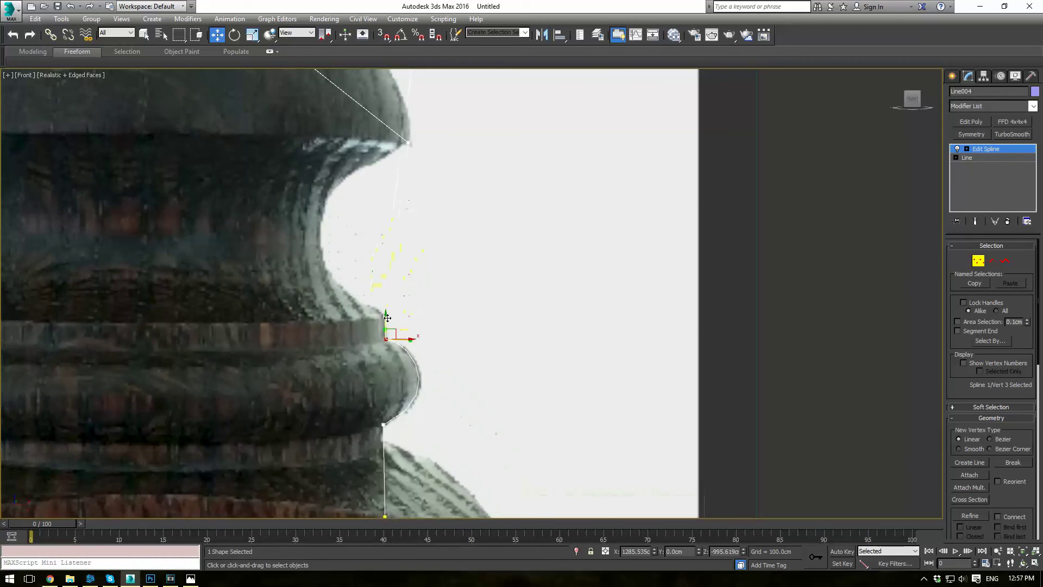
{"action": "scroll", "coordinate": [373, 321], "scroll_direction": "up", "scroll_amount": 3}
{"action": "left_click_drag", "start_coordinate": [368, 296], "coordinate": [432, 334]}
{"action": "scroll", "coordinate": [421, 301], "scroll_direction": "down", "scroll_amount": 2}
{"action": "middle_click_drag", "start_coordinate": [421, 300], "coordinate": [410, 379]}
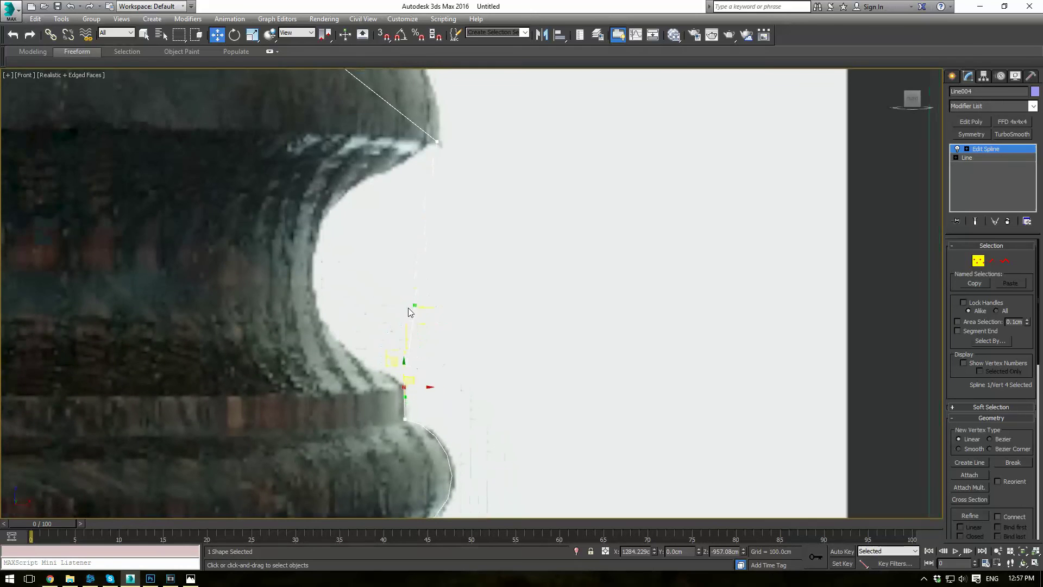
{"action": "left_click_drag", "start_coordinate": [415, 303], "coordinate": [239, 297]}
{"action": "left_click", "coordinate": [437, 141]}
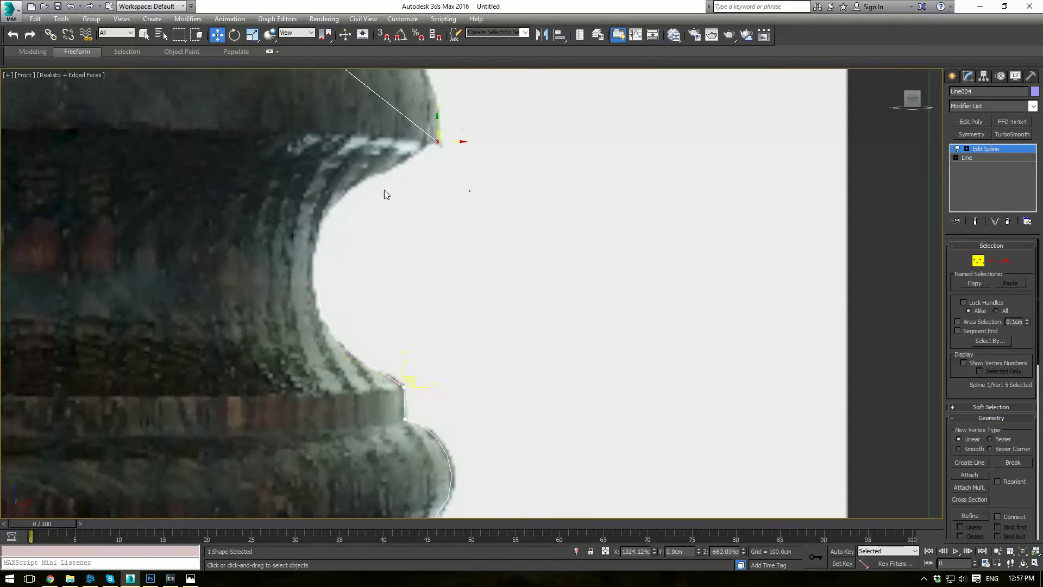
{"action": "right_click", "coordinate": [436, 145]}
{"action": "left_click", "coordinate": [415, 56]}
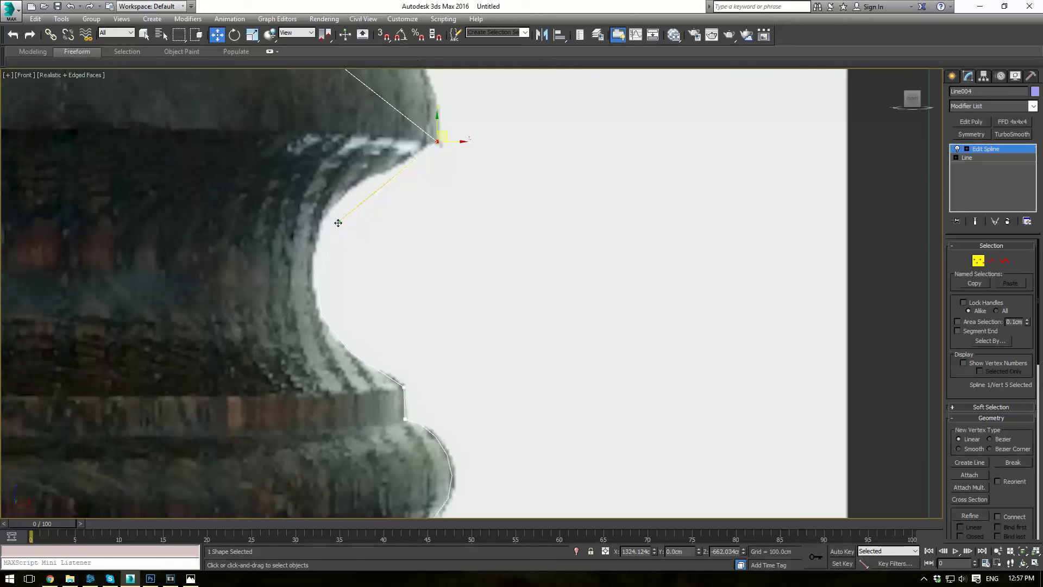
{"action": "left_click_drag", "start_coordinate": [338, 223], "coordinate": [329, 168]}
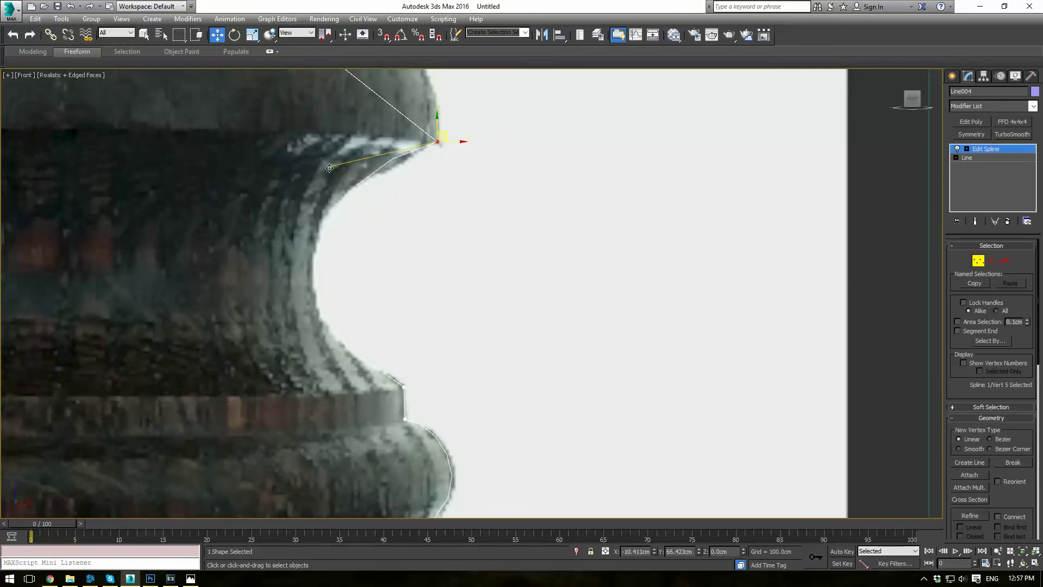
Make the apex vertex a Bezier Corner, shape the dome's curve with the rim and apex tangents, and leave vertex editing
{"action": "middle_click_drag", "start_coordinate": [376, 124], "coordinate": [319, 323]}
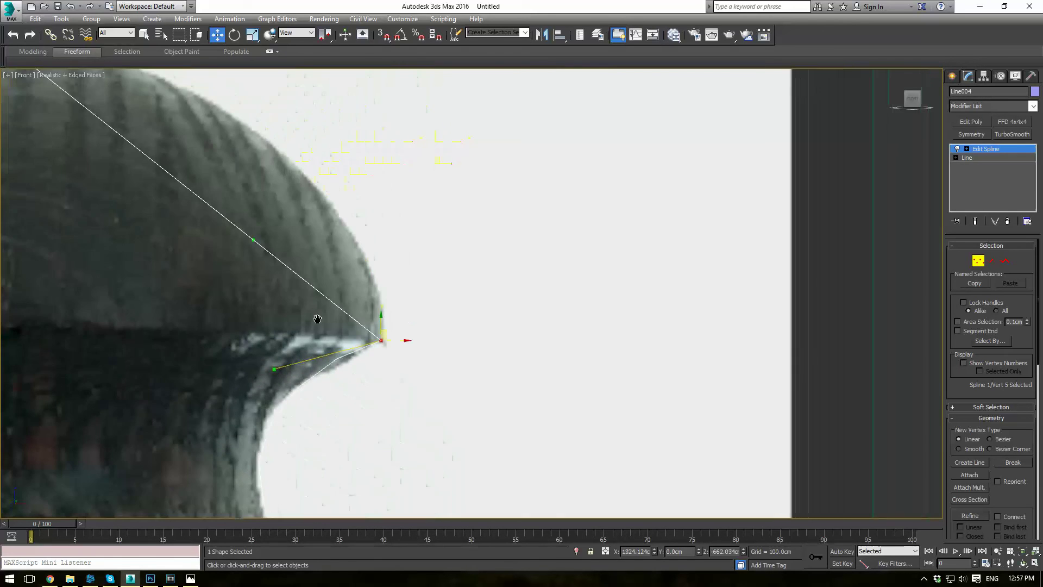
{"action": "left_click_drag", "start_coordinate": [253, 238], "coordinate": [384, 156]}
{"action": "middle_click_drag", "start_coordinate": [213, 162], "coordinate": [305, 292]}
{"action": "scroll", "coordinate": [306, 292], "scroll_direction": "down", "scroll_amount": 2}
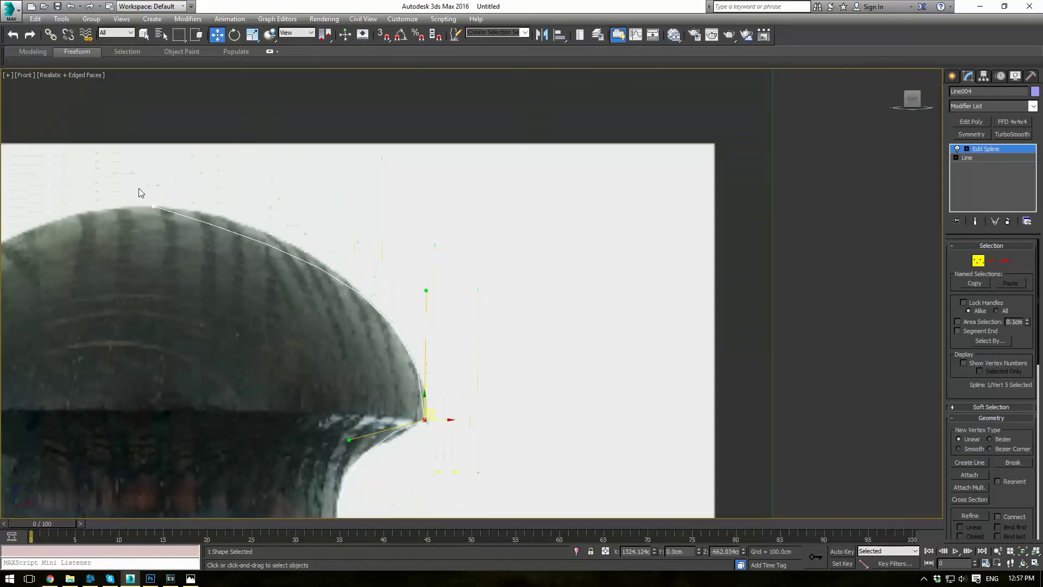
{"action": "left_click_drag", "start_coordinate": [138, 188], "coordinate": [179, 220]}
{"action": "right_click", "coordinate": [202, 228]}
{"action": "left_click", "coordinate": [180, 150]}
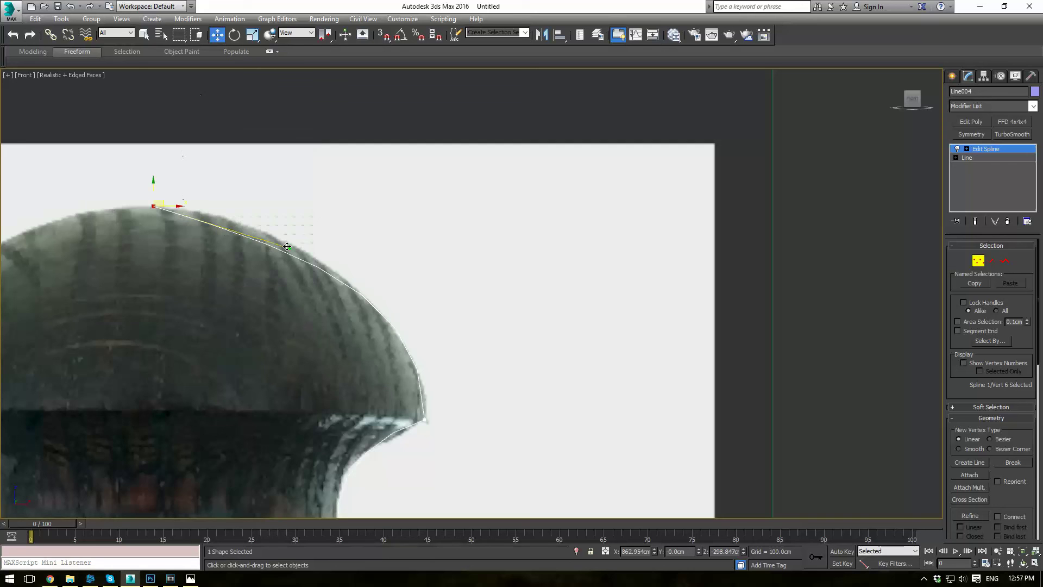
{"action": "left_click_drag", "start_coordinate": [290, 247], "coordinate": [228, 193]}
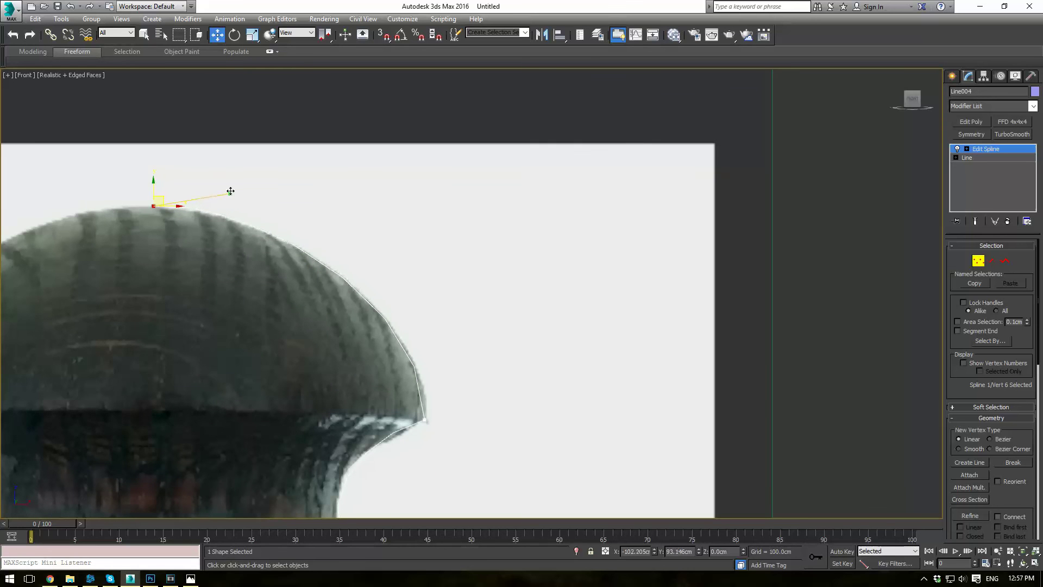
{"action": "left_click", "coordinate": [399, 240]}
{"action": "left_click", "coordinate": [989, 147]}
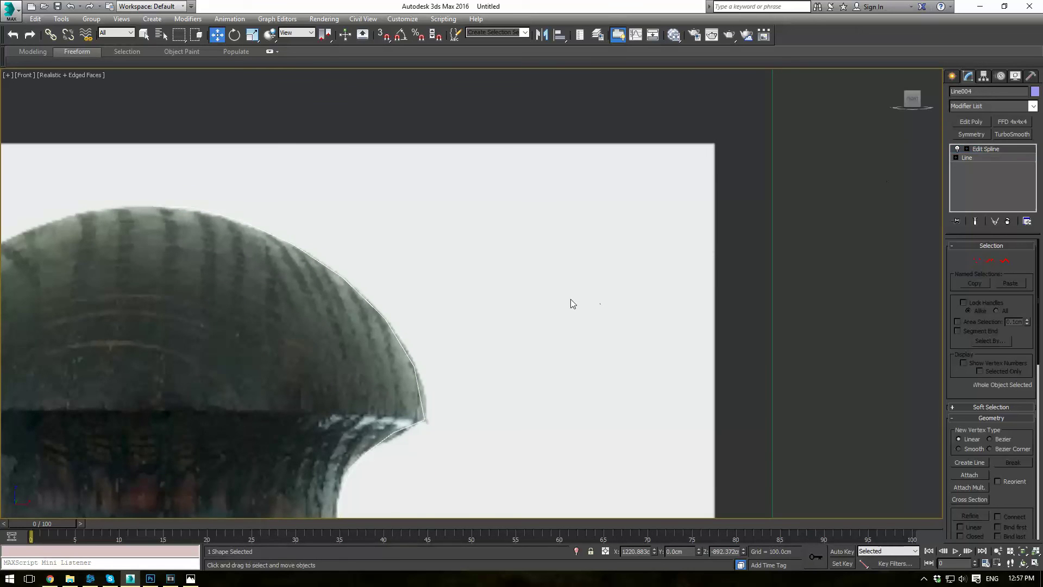
Apply a Lathe modifier with Weld Core to the finial profile and move its axis to the finial's centre
{"action": "scroll", "coordinate": [516, 344], "scroll_direction": "down", "scroll_amount": 5}
{"action": "scroll", "coordinate": [516, 324], "scroll_direction": "up", "scroll_amount": 5}
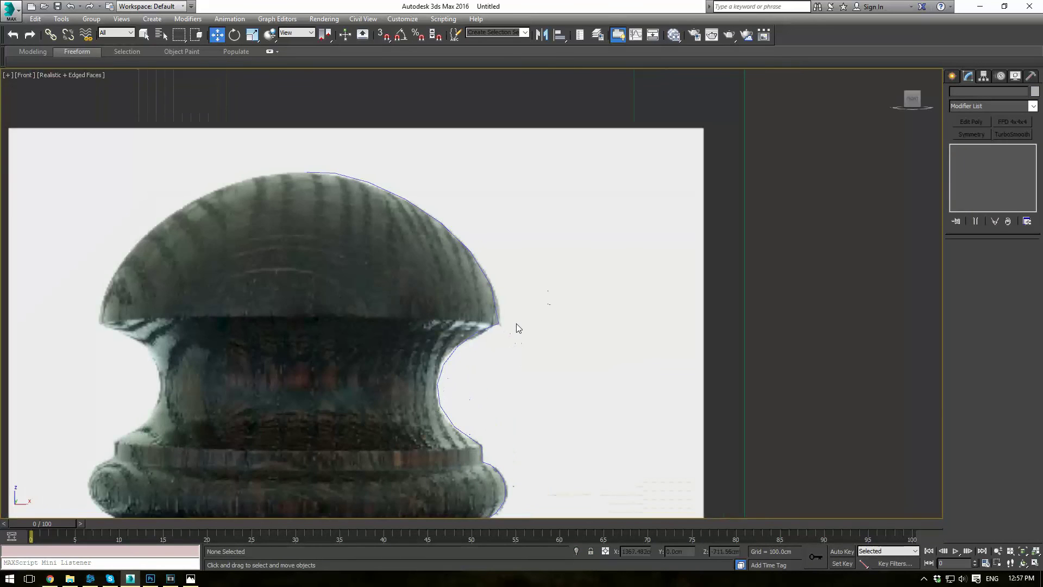
{"action": "left_click", "coordinate": [1027, 107]}
{"action": "key", "text": "l"}
{"action": "key", "text": "Return"}
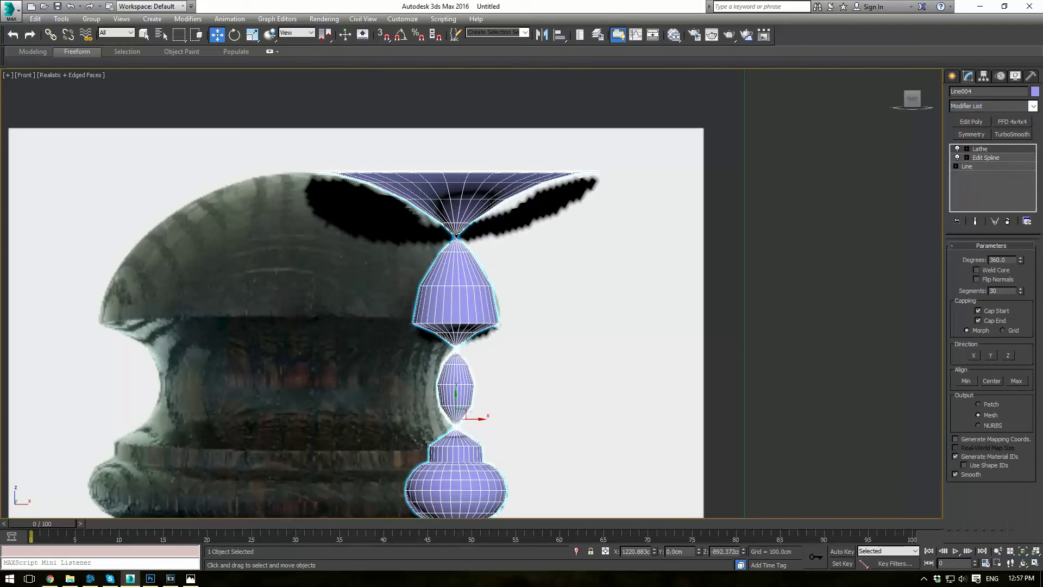
{"action": "left_click", "coordinate": [982, 270]}
{"action": "left_click", "coordinate": [967, 149]}
{"action": "left_click", "coordinate": [983, 157]}
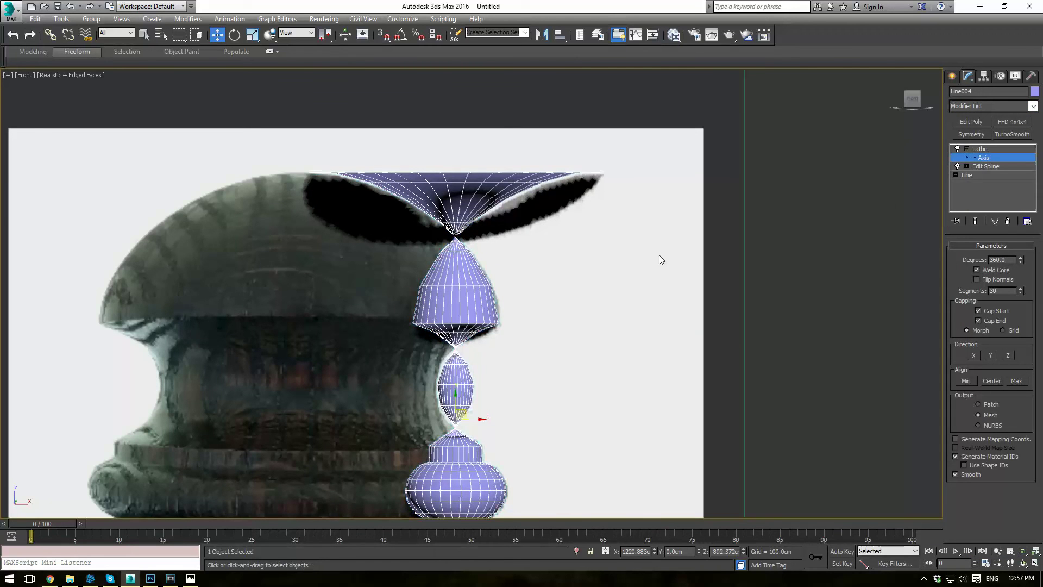
{"action": "scroll", "coordinate": [659, 258], "scroll_direction": "down", "scroll_amount": 2}
{"action": "left_click_drag", "start_coordinate": [547, 349], "coordinate": [436, 366]}
Inspect the top of the lathed finial in the perspective view
{"action": "key", "text": "p"}
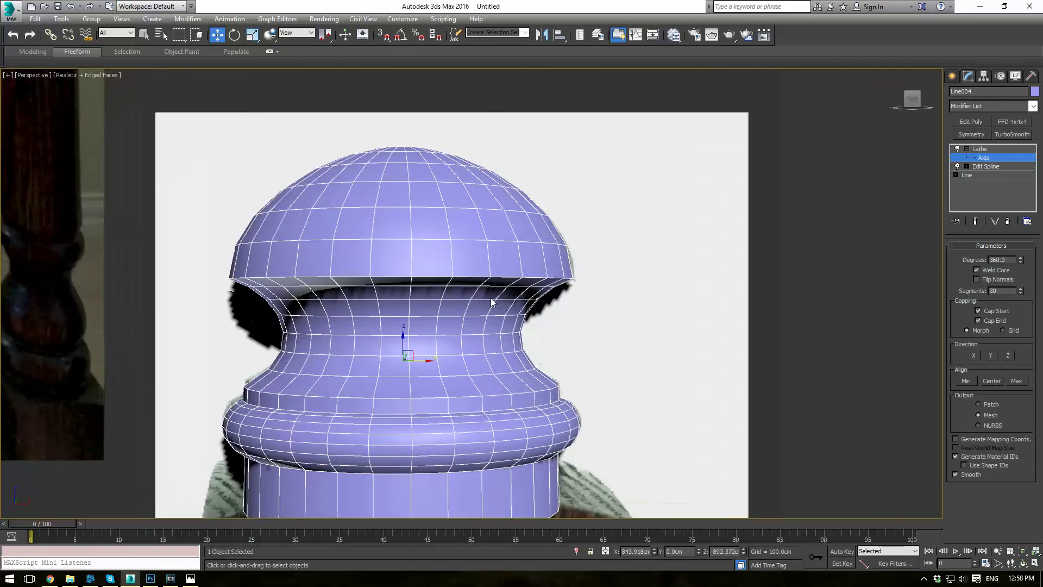
{"action": "middle_click_drag", "start_coordinate": [430, 353], "coordinate": [487, 341], "text": "alt"}
{"action": "scroll", "coordinate": [487, 341], "scroll_direction": "up", "scroll_amount": 5}
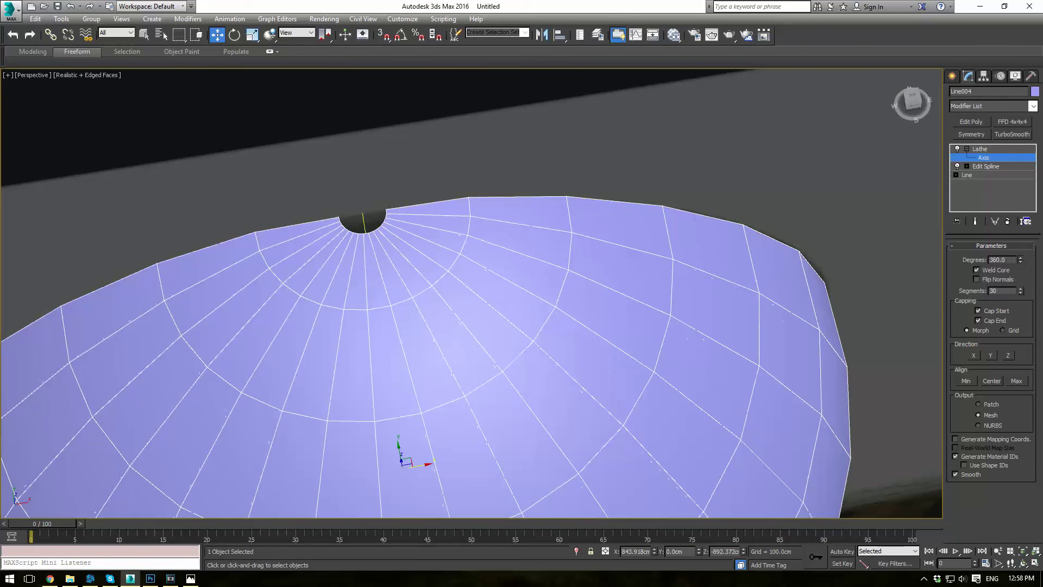
{"action": "left_click_drag", "start_coordinate": [1024, 234], "coordinate": [1019, 208]}
{"action": "scroll", "coordinate": [692, 356], "scroll_direction": "down", "scroll_amount": 6}
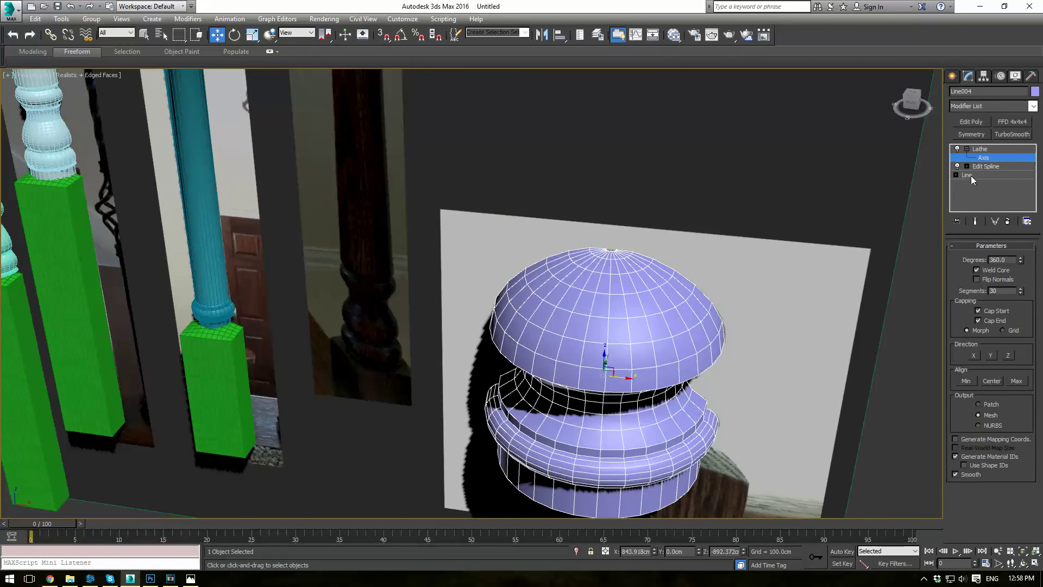
Move the finial profile's apex vertex toward the lathe axis at the Edit Spline level, and return to the Lathe modifier
{"action": "left_click", "coordinate": [970, 175]}
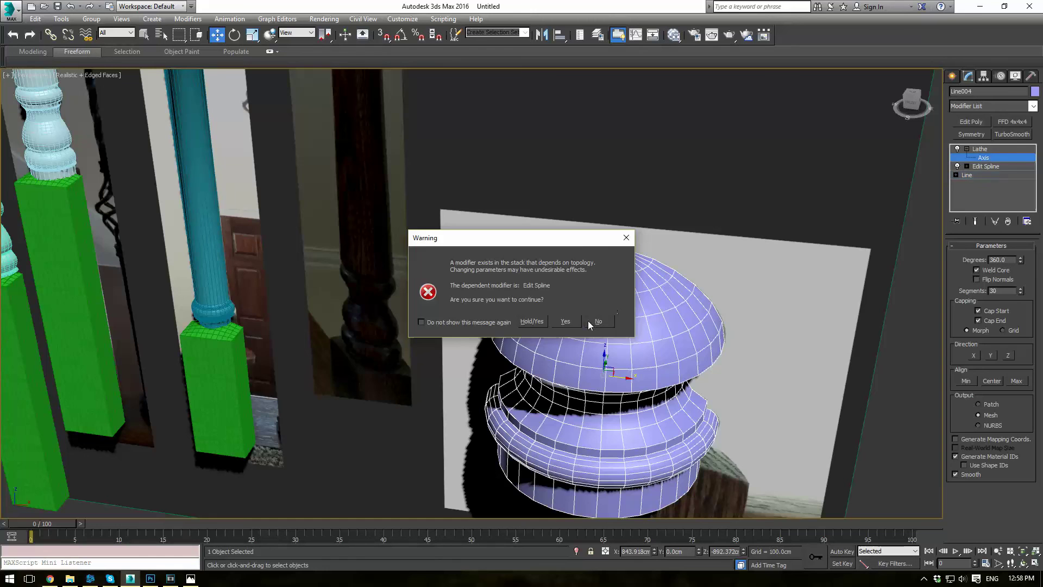
{"action": "left_click", "coordinate": [588, 321]}
{"action": "left_click", "coordinate": [985, 165]}
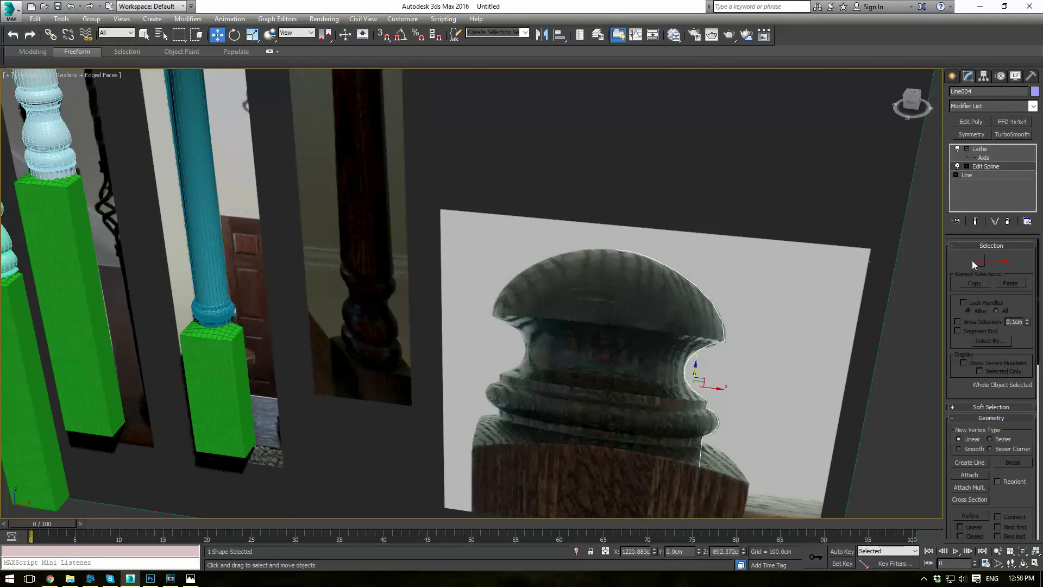
{"action": "left_click", "coordinate": [976, 261]}
{"action": "scroll", "coordinate": [565, 245], "scroll_direction": "up", "scroll_amount": 4}
{"action": "left_click_drag", "start_coordinate": [721, 258], "coordinate": [717, 263]}
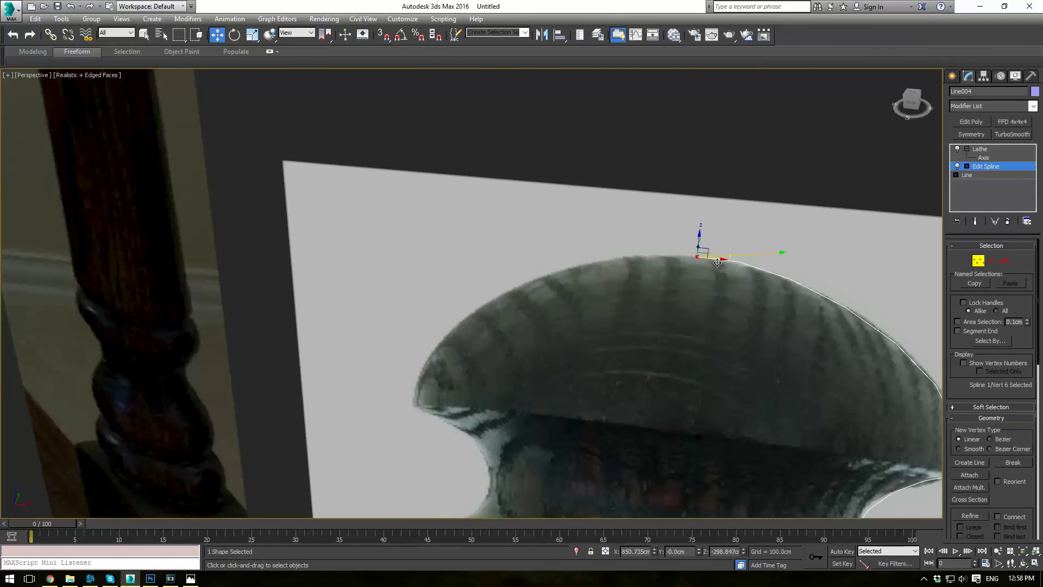
{"action": "left_click", "coordinate": [979, 149]}
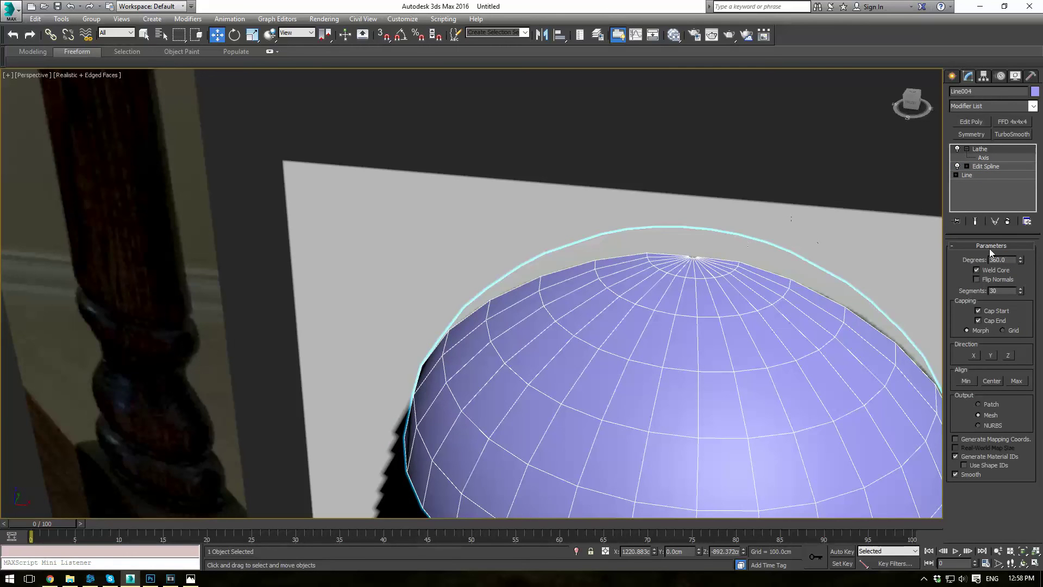
Nudge the profile's apex vertex further inward along X, return to the Lathe modifier and deselect the finial
{"action": "left_click", "coordinate": [991, 166]}
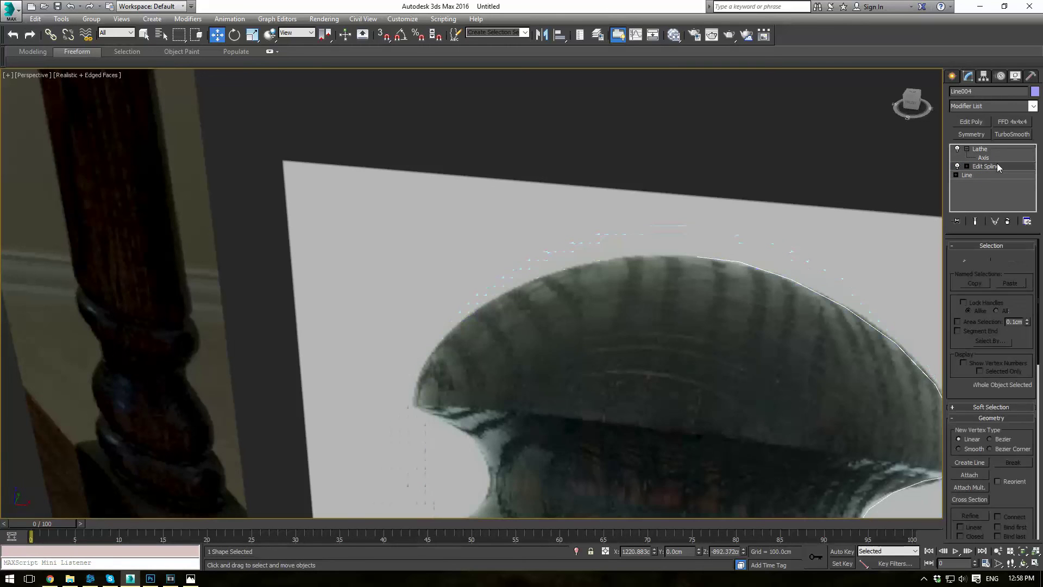
{"action": "left_click", "coordinate": [967, 166]}
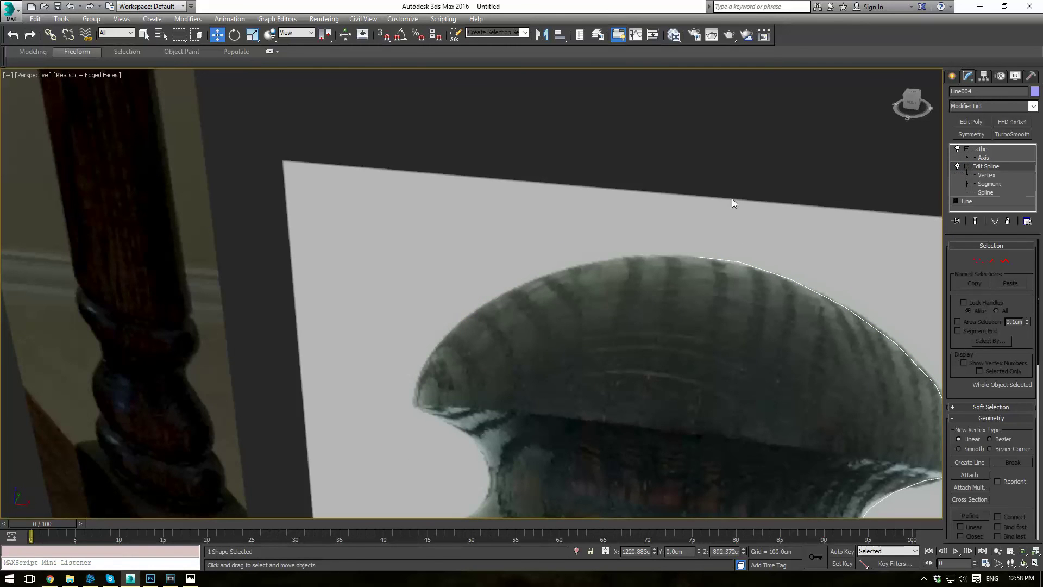
{"action": "key", "text": "1"}
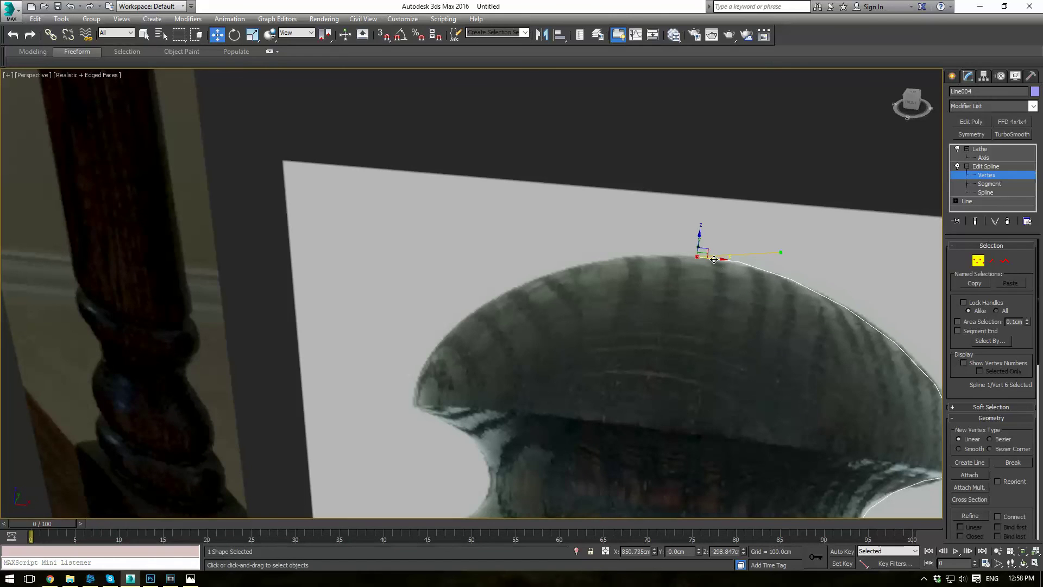
{"action": "left_click_drag", "start_coordinate": [713, 259], "coordinate": [707, 259]}
{"action": "left_click", "coordinate": [992, 165]}
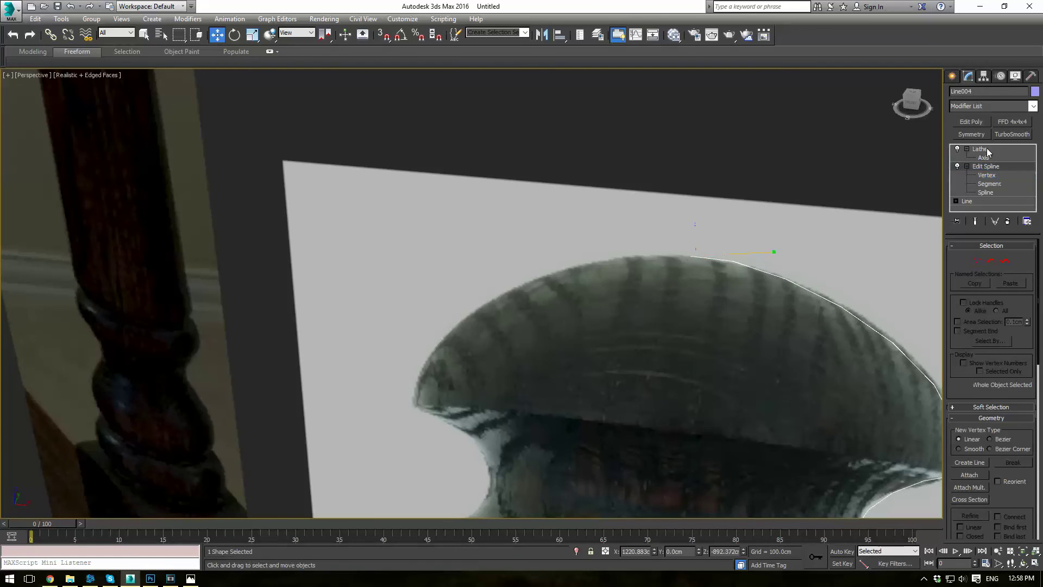
{"action": "left_click", "coordinate": [980, 149]}
{"action": "left_click", "coordinate": [770, 237]}
With the lathed result displayed, slide the apex vertex inward until the hole in the dome's top is nearly closed
{"action": "scroll", "coordinate": [711, 244], "scroll_direction": "up", "scroll_amount": 5}
{"action": "scroll", "coordinate": [710, 244], "scroll_direction": "up", "scroll_amount": 3}
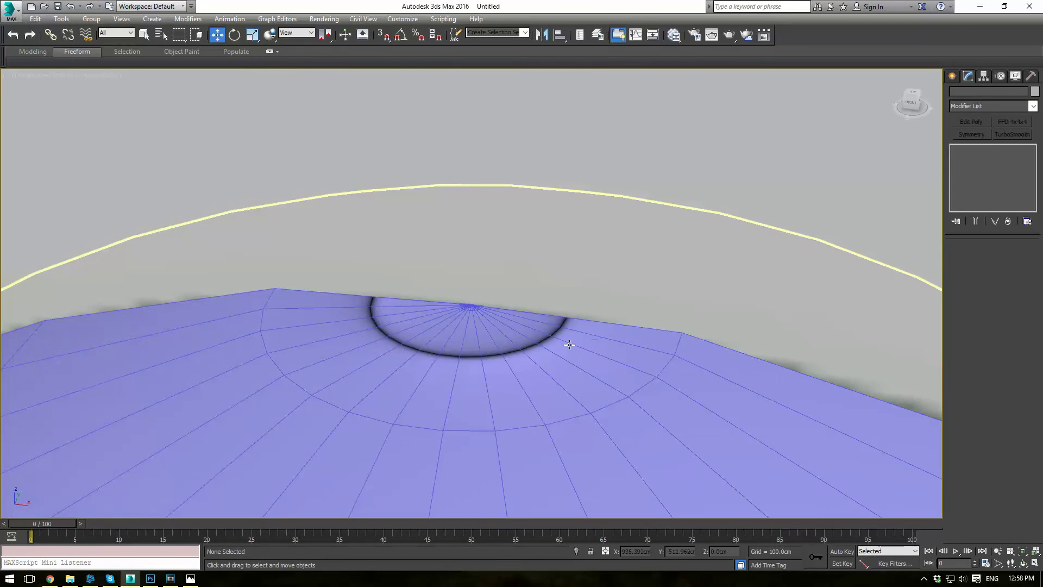
{"action": "left_click", "coordinate": [577, 341]}
{"action": "middle_click_drag", "start_coordinate": [576, 341], "coordinate": [618, 330], "text": "alt"}
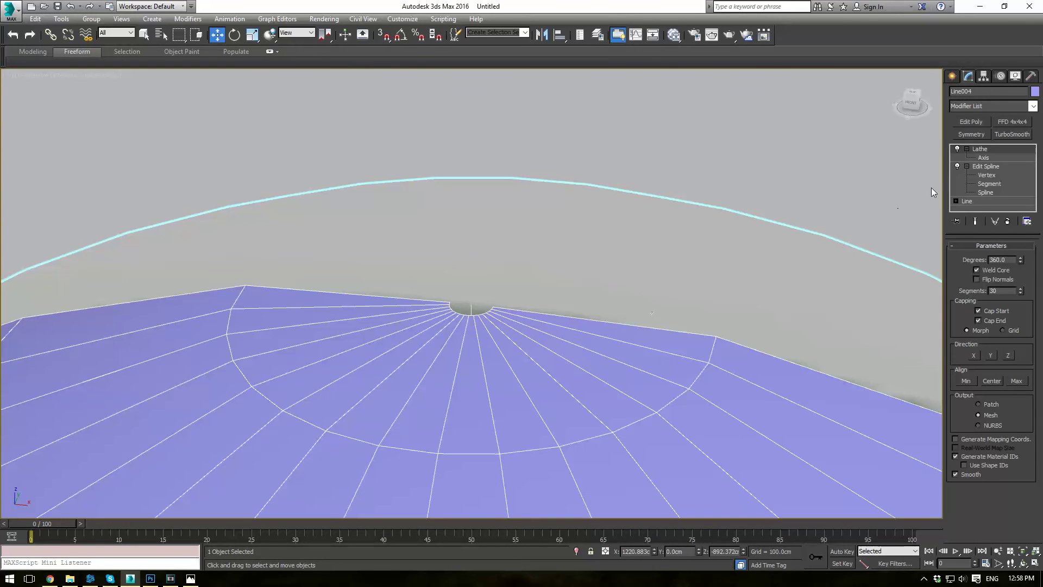
{"action": "left_click", "coordinate": [987, 175]}
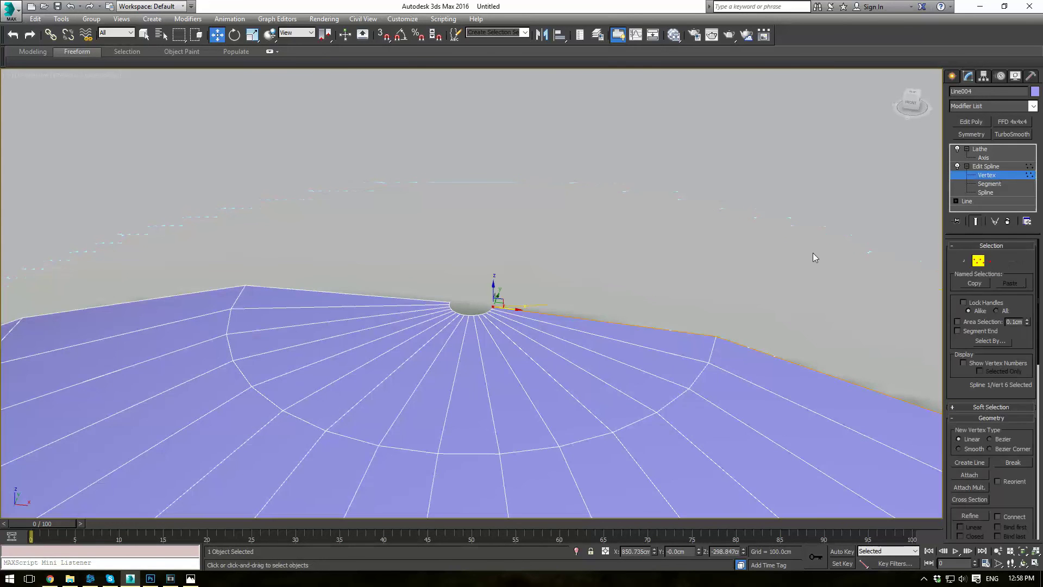
{"action": "left_click_drag", "start_coordinate": [511, 312], "coordinate": [492, 312]}
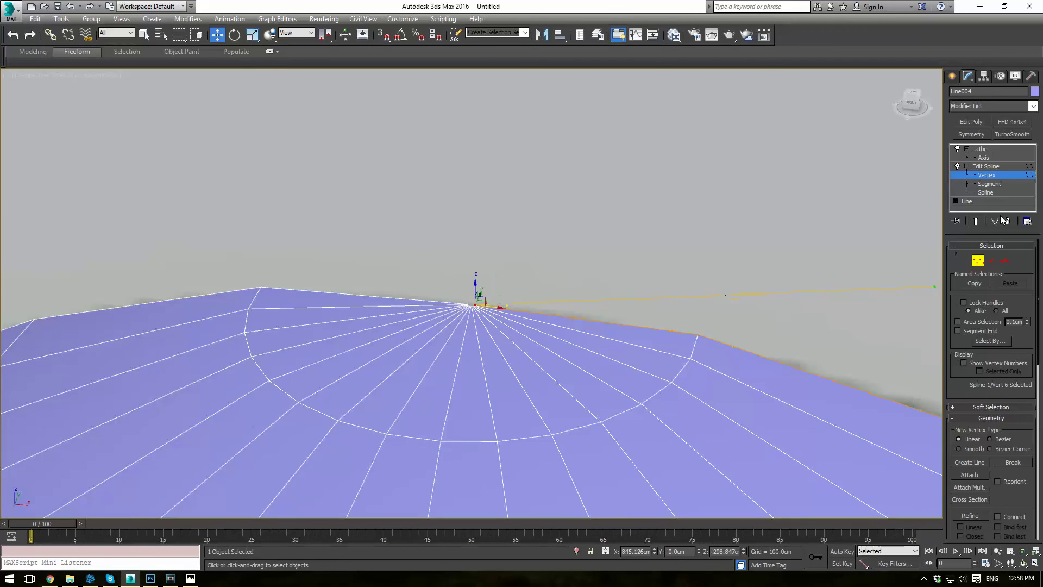
{"action": "left_click", "coordinate": [985, 150]}
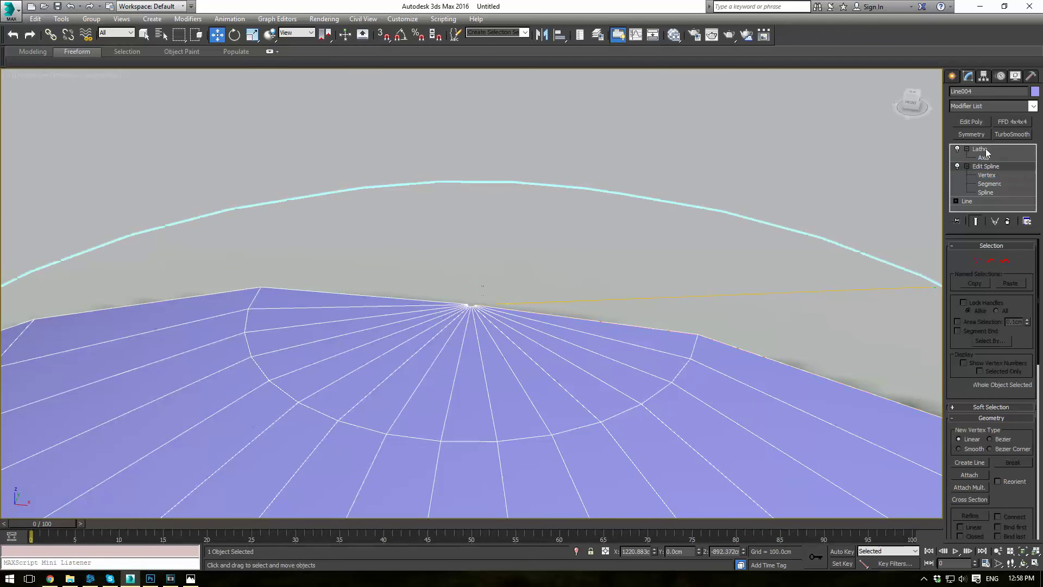
Add an Edit Poly modifier to the finial, select the tiny hole's border at the dome's top and cap it
{"action": "left_click", "coordinate": [969, 122]}
{"action": "left_click", "coordinate": [989, 314]}
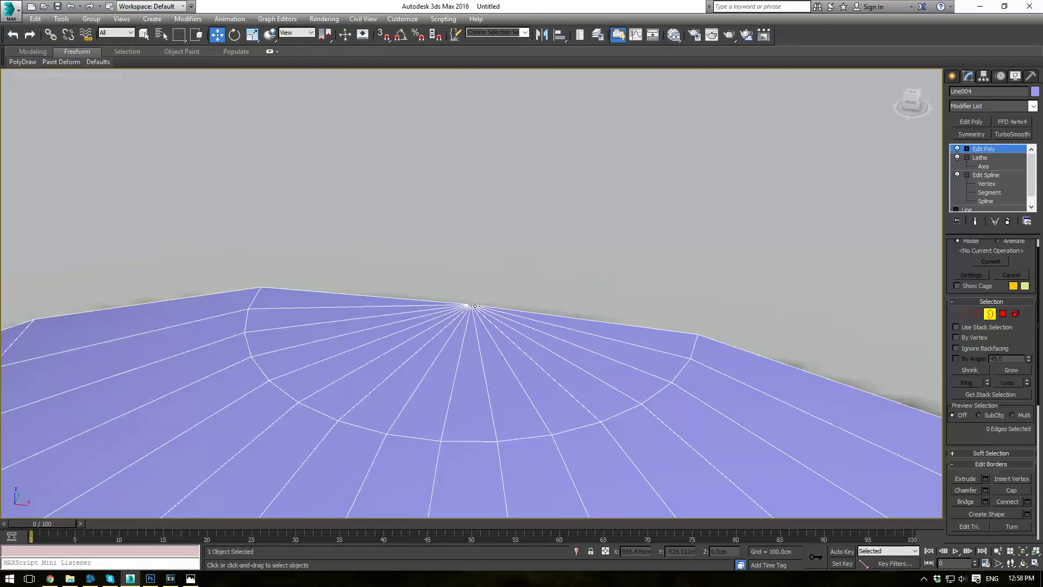
{"action": "left_click", "coordinate": [475, 306]}
{"action": "scroll", "coordinate": [486, 306], "scroll_direction": "up", "scroll_amount": 3}
{"action": "key", "text": "z"}
{"action": "middle_click_drag", "start_coordinate": [483, 301], "coordinate": [488, 205], "text": "alt"}
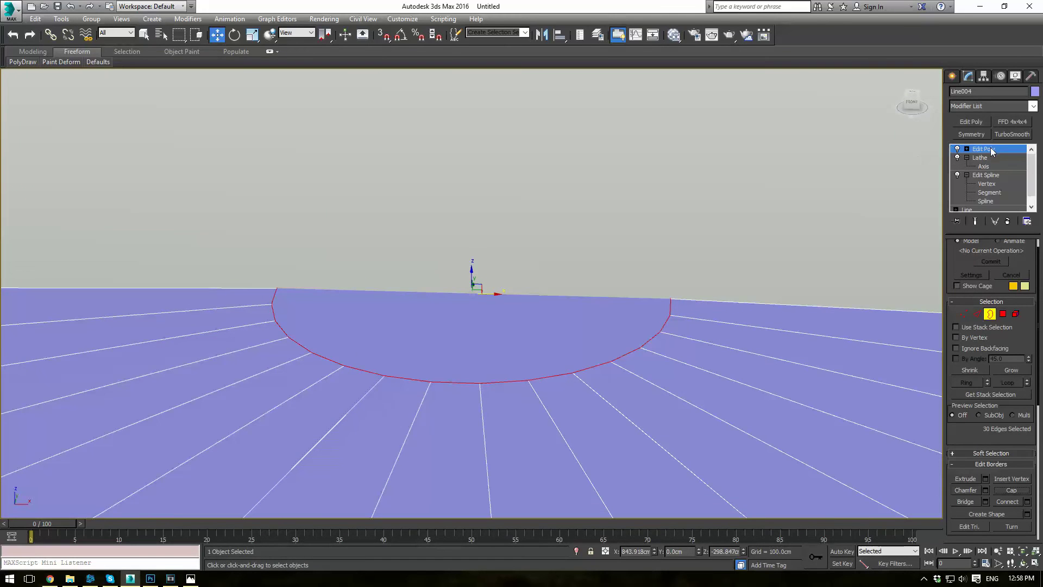
{"action": "left_click", "coordinate": [991, 152]}
{"action": "scroll", "coordinate": [745, 233], "scroll_direction": "down", "scroll_amount": 15}
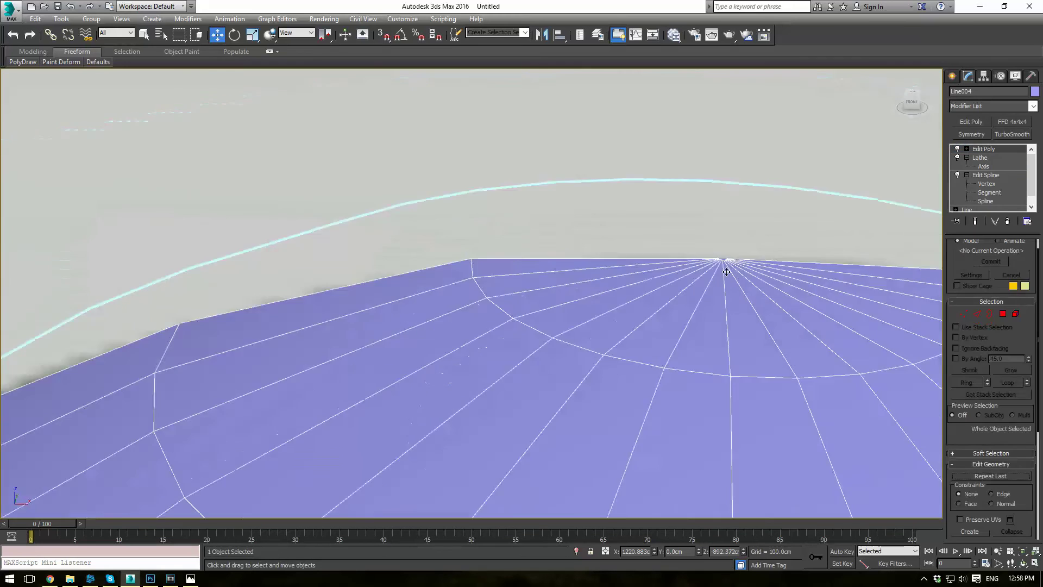
In the Front view, move the finial from its reference photo to the top of the third newel post
{"action": "left_click", "coordinate": [779, 213]}
{"action": "scroll", "coordinate": [747, 223], "scroll_direction": "up", "scroll_amount": 2}
{"action": "left_click", "coordinate": [747, 223]}
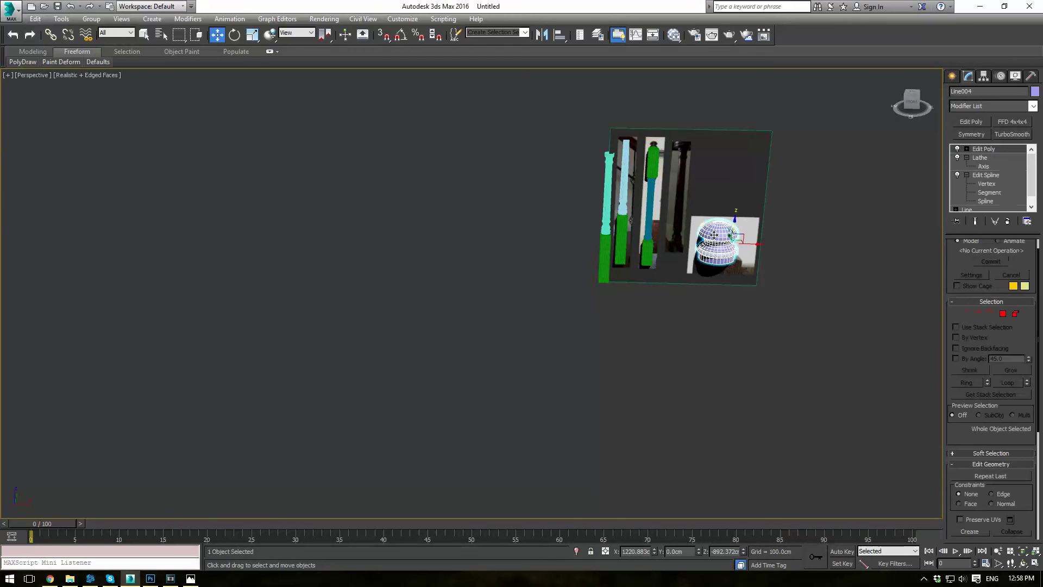
{"action": "key", "text": "f"}
{"action": "key", "text": "z"}
{"action": "scroll", "coordinate": [544, 210], "scroll_direction": "down", "scroll_amount": 5}
{"action": "middle_click_drag", "start_coordinate": [544, 210], "coordinate": [582, 344]}
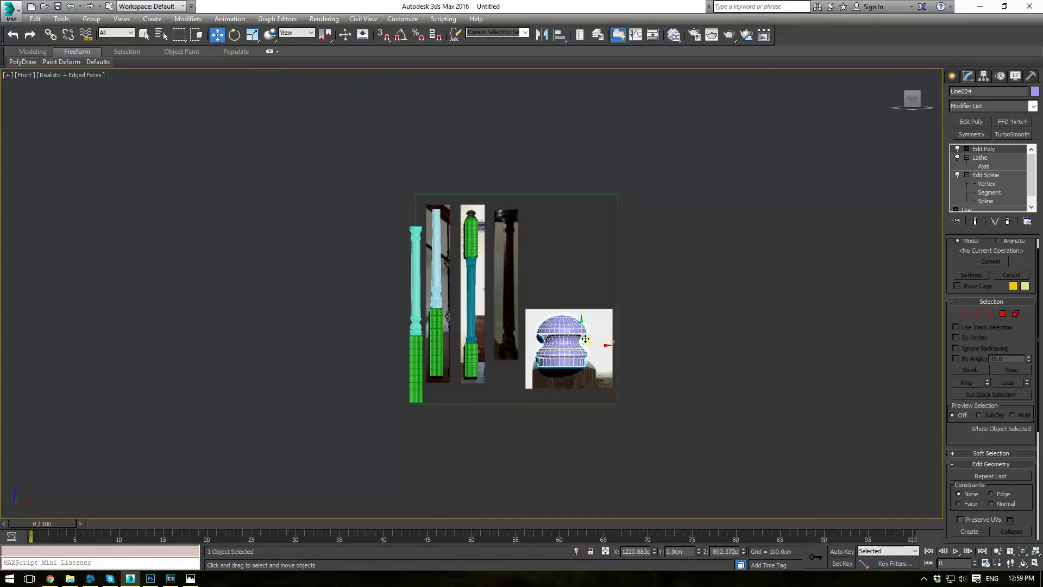
{"action": "mouse_move", "coordinate": [585, 339]}
{"action": "left_mouse_down", "text": "shift"}
{"action": "mouse_move", "coordinate": [481, 226]}
{"action": "mouse_move", "coordinate": [530, 266]}
{"action": "left_mouse_up", "text": "shift"}
{"action": "left_click", "coordinate": [565, 338]}
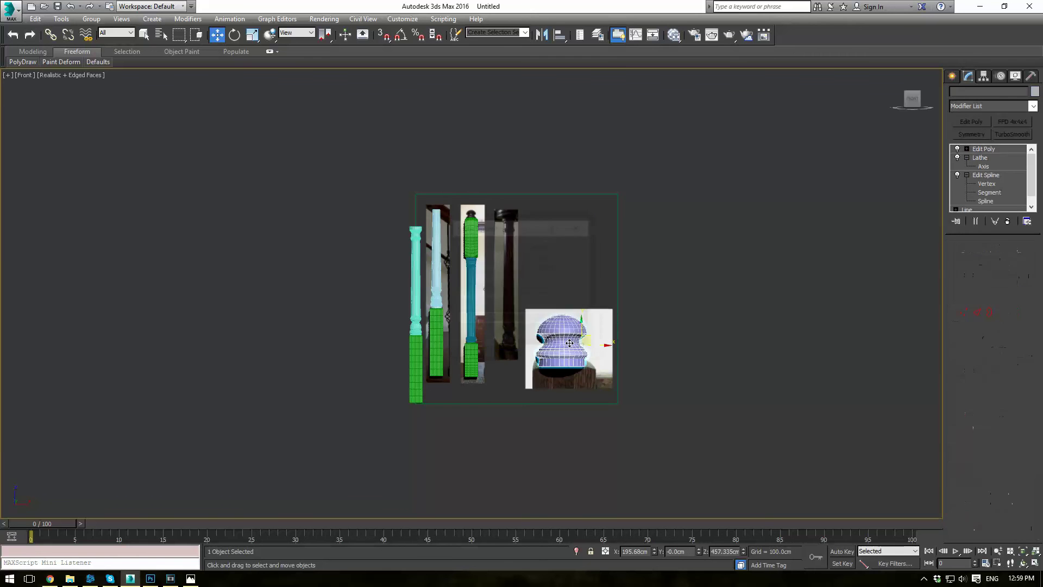
{"action": "left_click_drag", "start_coordinate": [569, 342], "coordinate": [480, 213]}
{"action": "scroll", "coordinate": [489, 213], "scroll_direction": "up", "scroll_amount": 8}
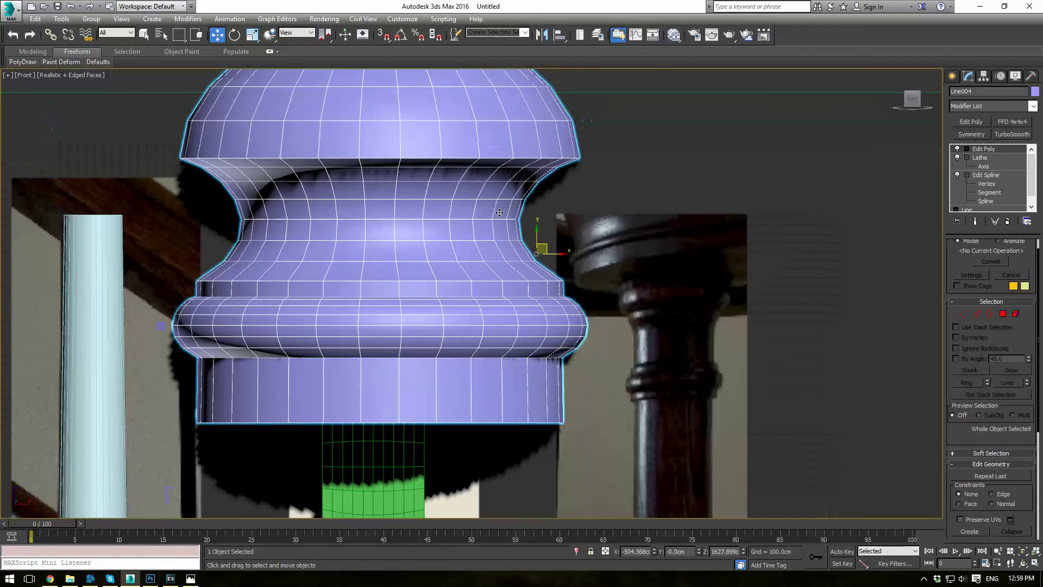
{"action": "scroll", "coordinate": [500, 212], "scroll_direction": "down", "scroll_amount": 3}
Centre the finial's pivot to the object and scale the finial uniformly down to about 18%
{"action": "left_click", "coordinate": [983, 76]}
{"action": "left_click", "coordinate": [984, 145]}
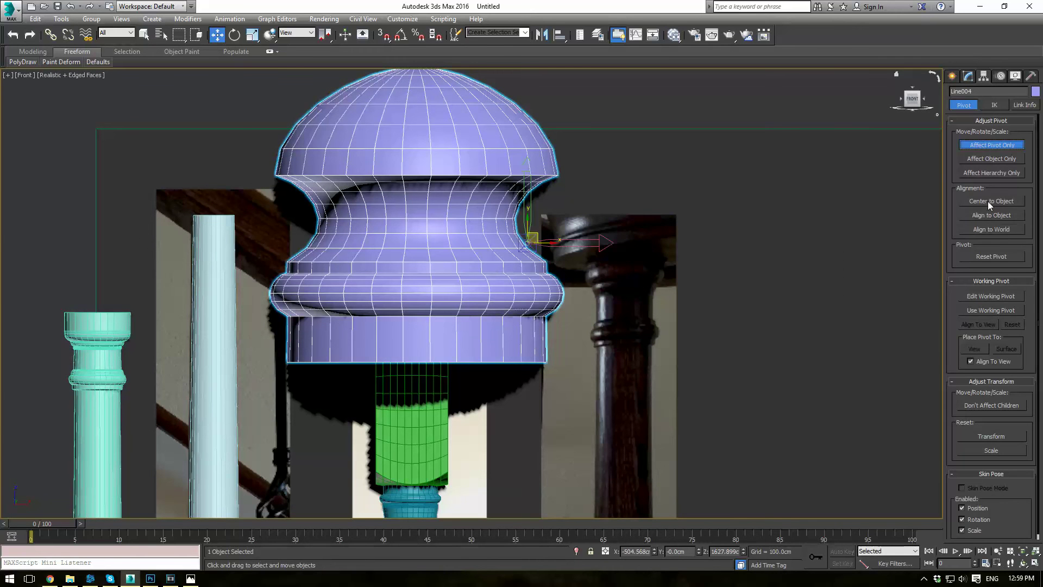
{"action": "left_click", "coordinate": [987, 144]}
{"action": "key", "text": "r"}
{"action": "left_click_drag", "start_coordinate": [417, 215], "coordinate": [433, 466]}
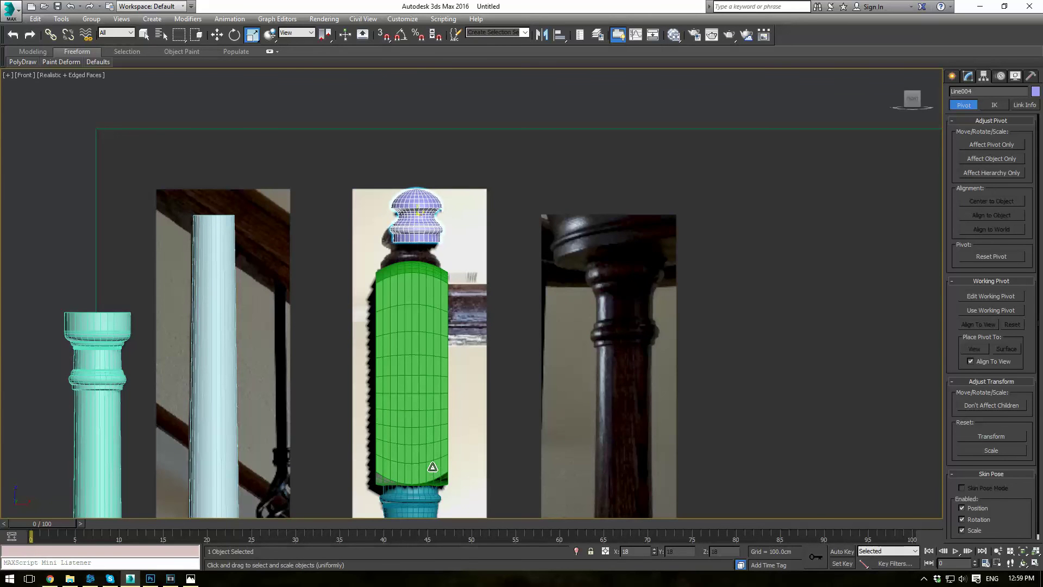
Enlarge the finial slightly and seat its base in the top of the upper green block, centred on the post
{"action": "middle_click_drag", "start_coordinate": [441, 319], "coordinate": [455, 321]}
{"action": "scroll", "coordinate": [454, 321], "scroll_direction": "up", "scroll_amount": 3}
{"action": "key", "text": "w"}
{"action": "left_click_drag", "start_coordinate": [456, 136], "coordinate": [443, 185]}
{"action": "key", "text": "r"}
{"action": "key", "text": "w"}
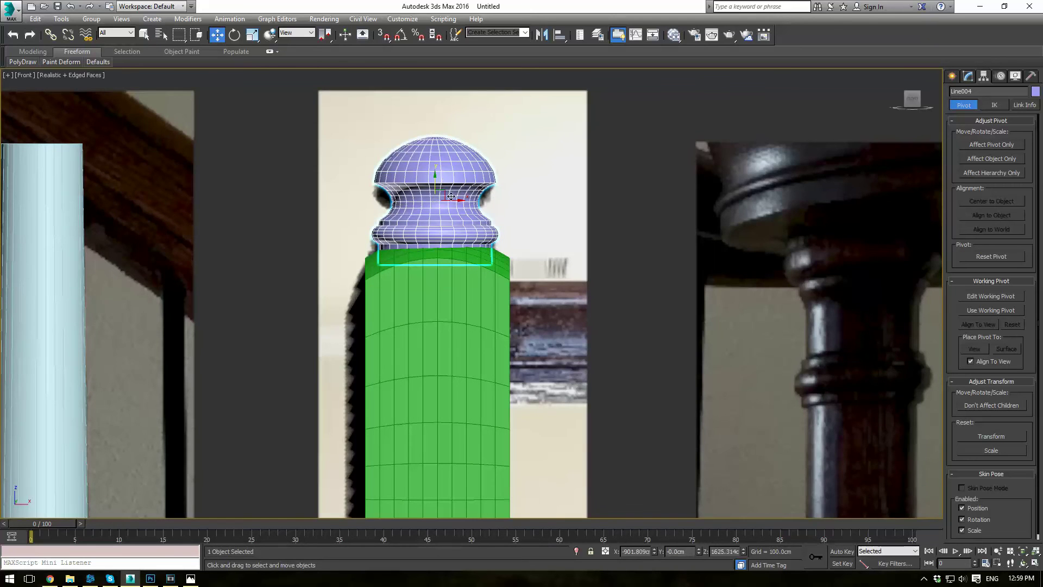
{"action": "scroll", "coordinate": [454, 209], "scroll_direction": "up", "scroll_amount": 3}
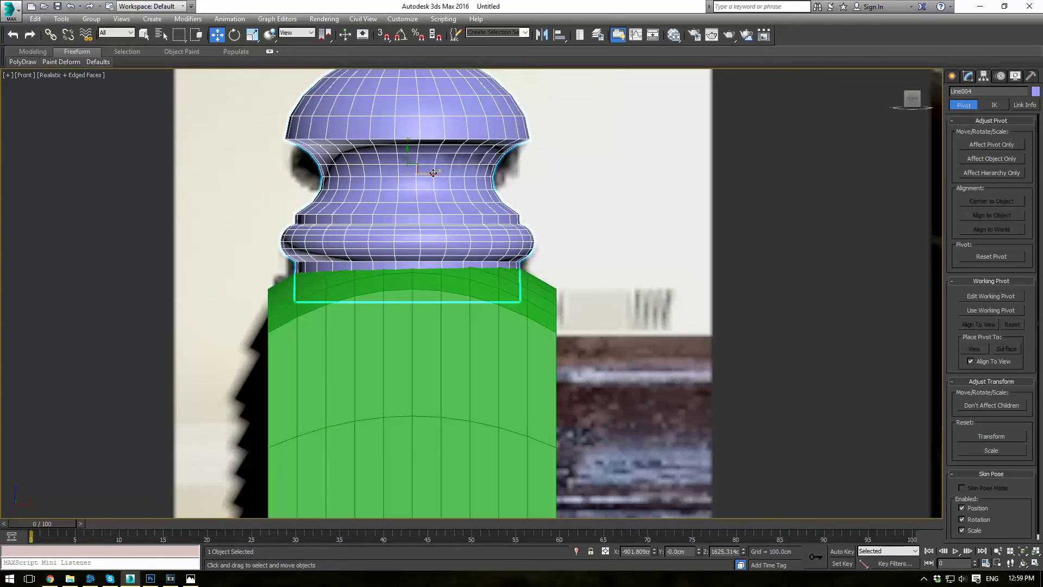
{"action": "left_click_drag", "start_coordinate": [433, 173], "coordinate": [437, 172]}
Return to the Perspective view, unfreeze all objects and delete the reference image plane
{"action": "key", "text": "p"}
{"action": "scroll", "coordinate": [593, 246], "scroll_direction": "down", "scroll_amount": 6}
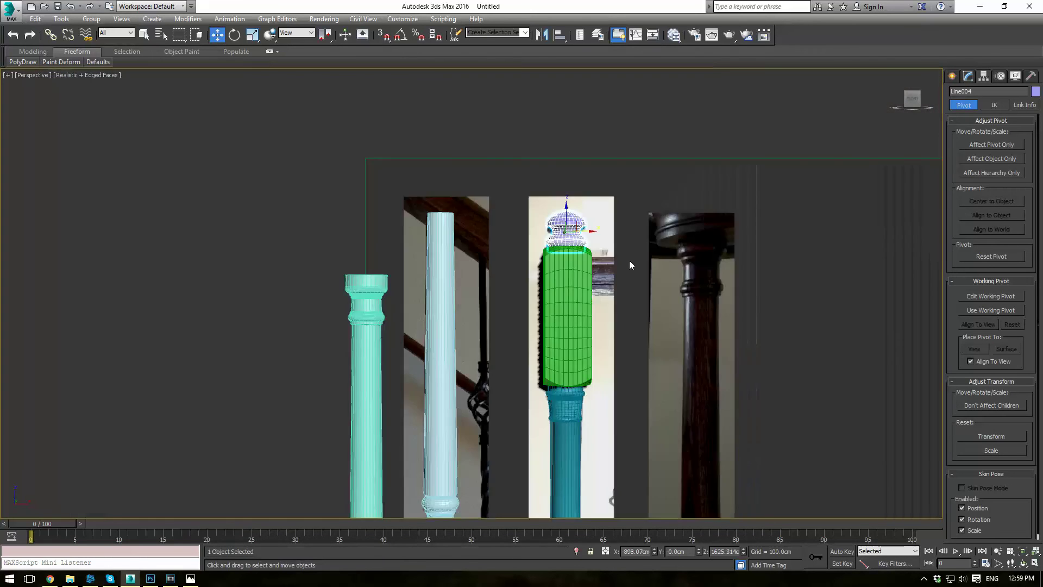
{"action": "scroll", "coordinate": [629, 261], "scroll_direction": "down", "scroll_amount": 5}
{"action": "left_click", "coordinate": [683, 245]}
{"action": "right_click", "coordinate": [860, 159]}
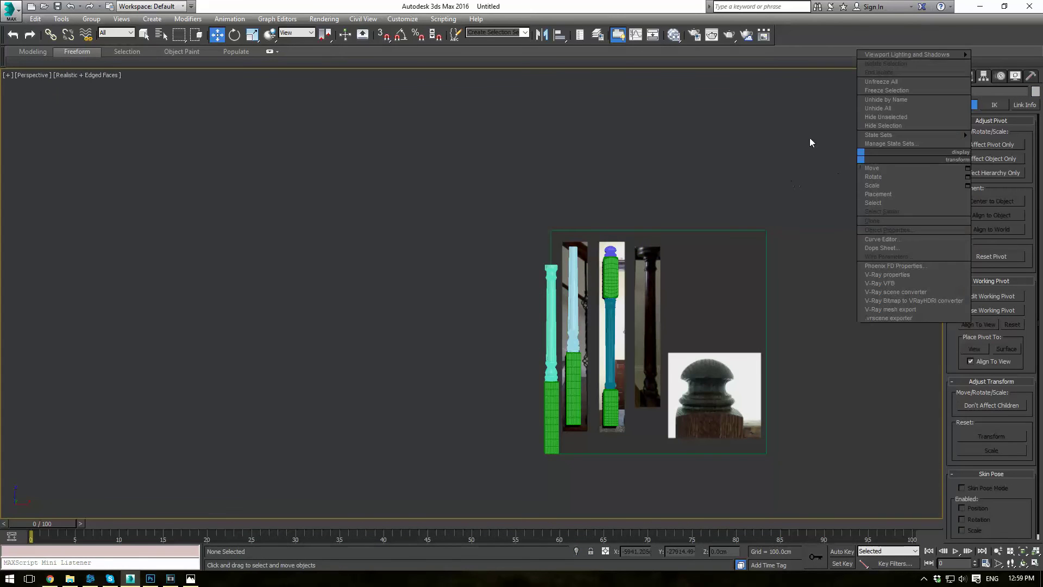
{"action": "left_click", "coordinate": [899, 86]}
{"action": "left_click", "coordinate": [690, 292]}
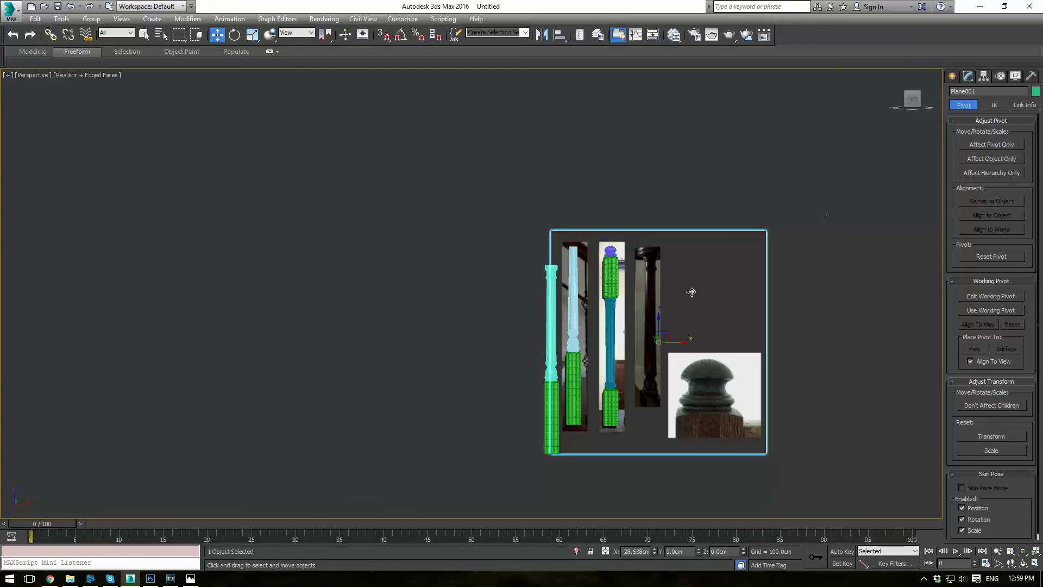
{"action": "key", "text": "Delete"}
Select all the newel post parts, give them one grey object colour and deselect them
{"action": "scroll", "coordinate": [624, 295], "scroll_direction": "up", "scroll_amount": 3}
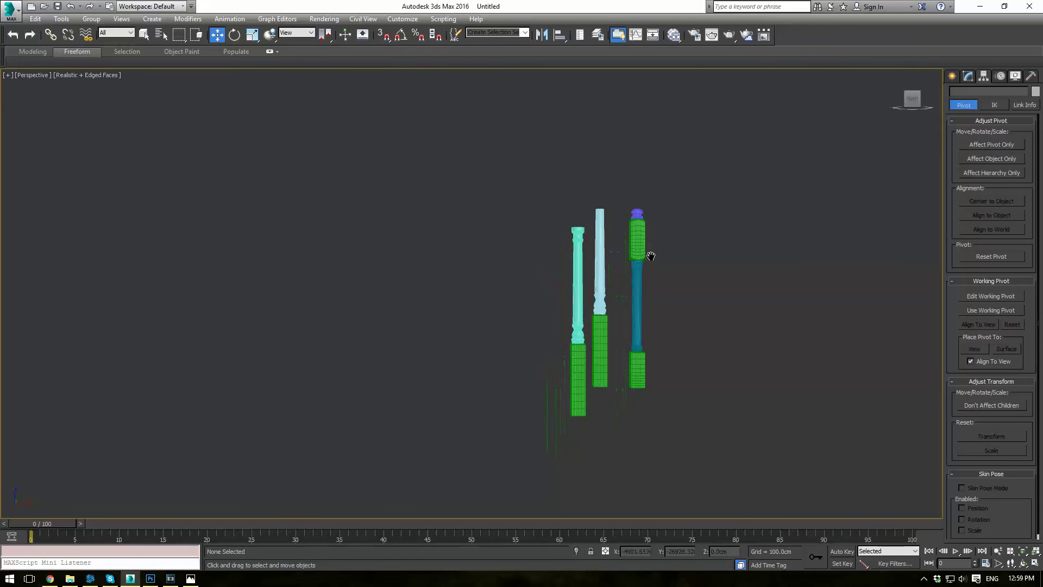
{"action": "key", "text": "ctrl+a"}
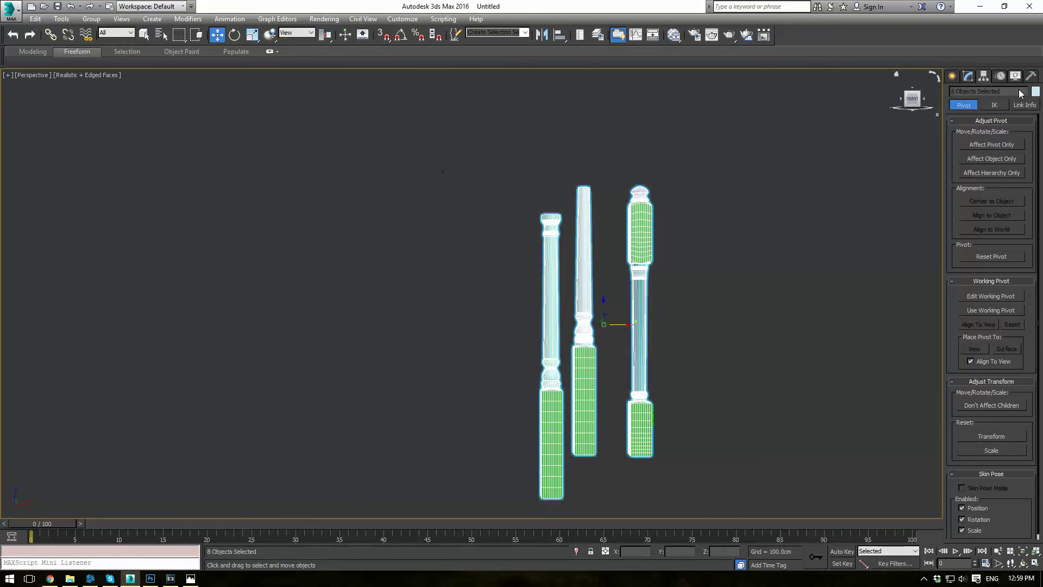
{"action": "left_click", "coordinate": [968, 76]}
{"action": "left_click", "coordinate": [1035, 91]}
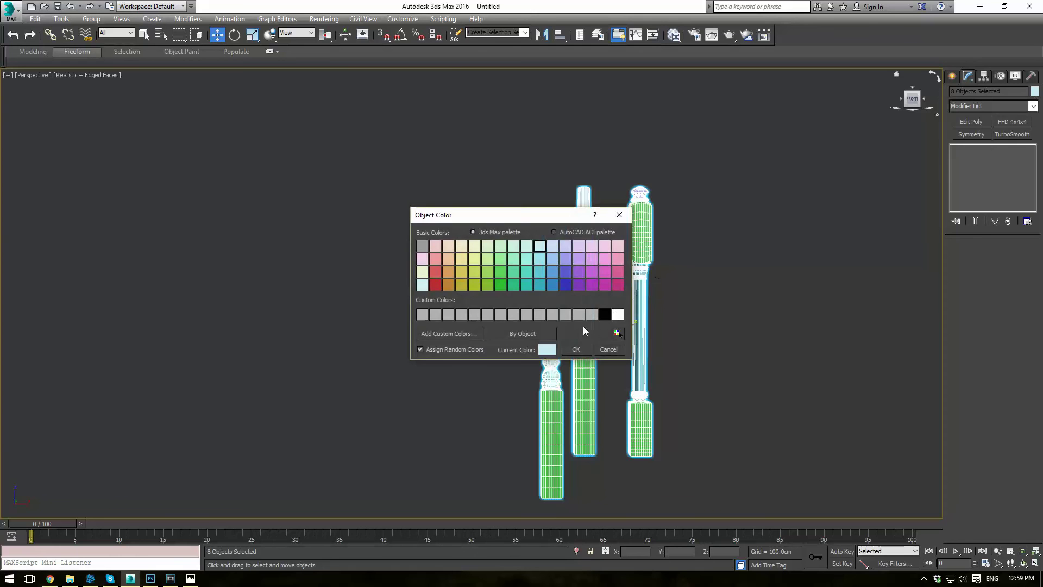
{"action": "left_click", "coordinate": [573, 349]}
{"action": "left_click", "coordinate": [737, 356]}
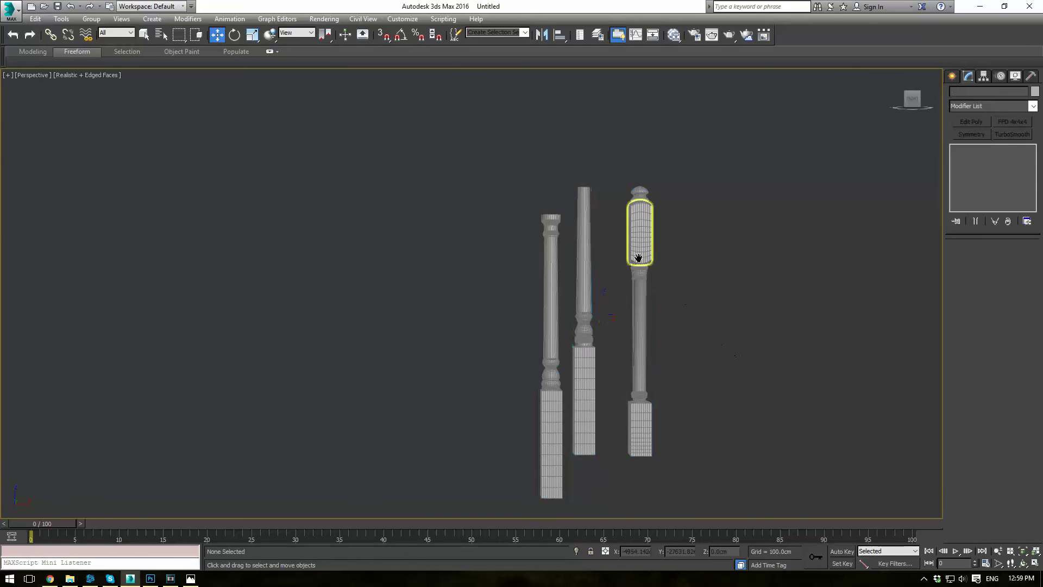
Turn off edged faces and examine the three newel posts from an angled perspective view
{"action": "middle_click_drag", "start_coordinate": [638, 239], "coordinate": [676, 277], "text": "alt"}
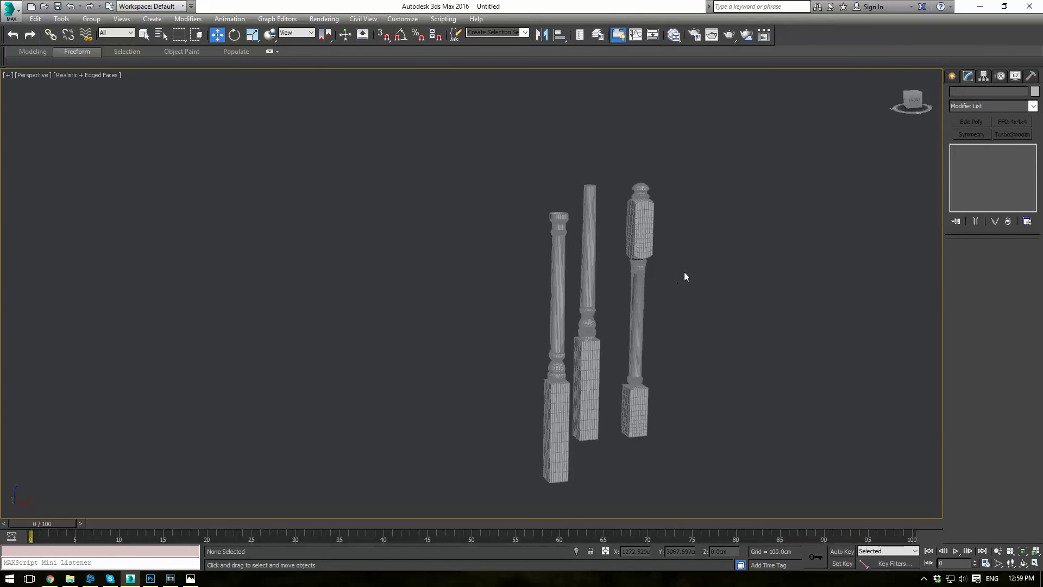
{"action": "middle_click_drag", "start_coordinate": [472, 263], "coordinate": [345, 215]}
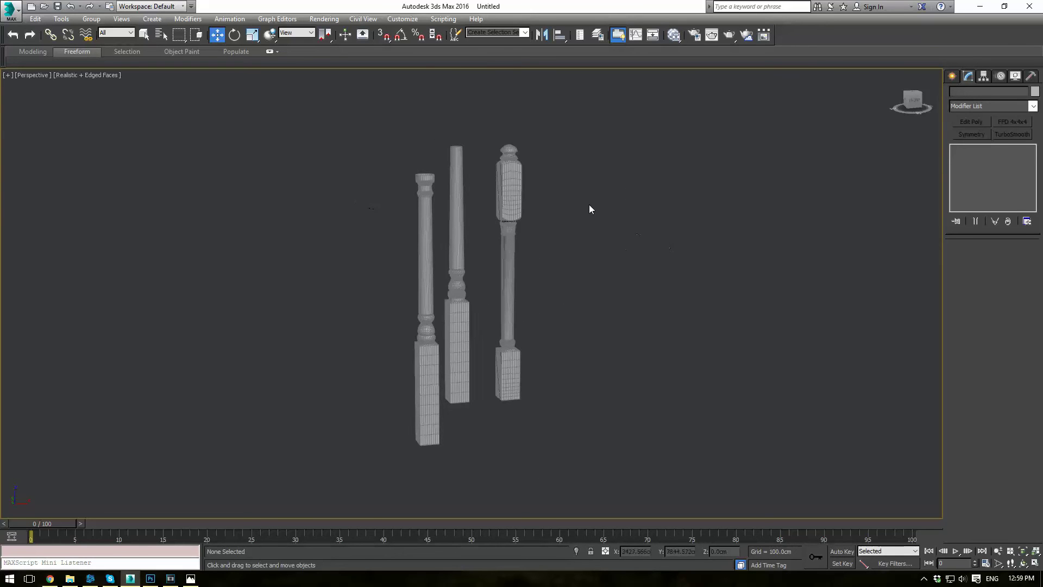
{"action": "scroll", "coordinate": [583, 215], "scroll_direction": "up", "scroll_amount": 3}
{"action": "middle_click_drag", "start_coordinate": [566, 214], "coordinate": [626, 256]}
{"action": "scroll", "coordinate": [620, 198], "scroll_direction": "down", "scroll_amount": 3}
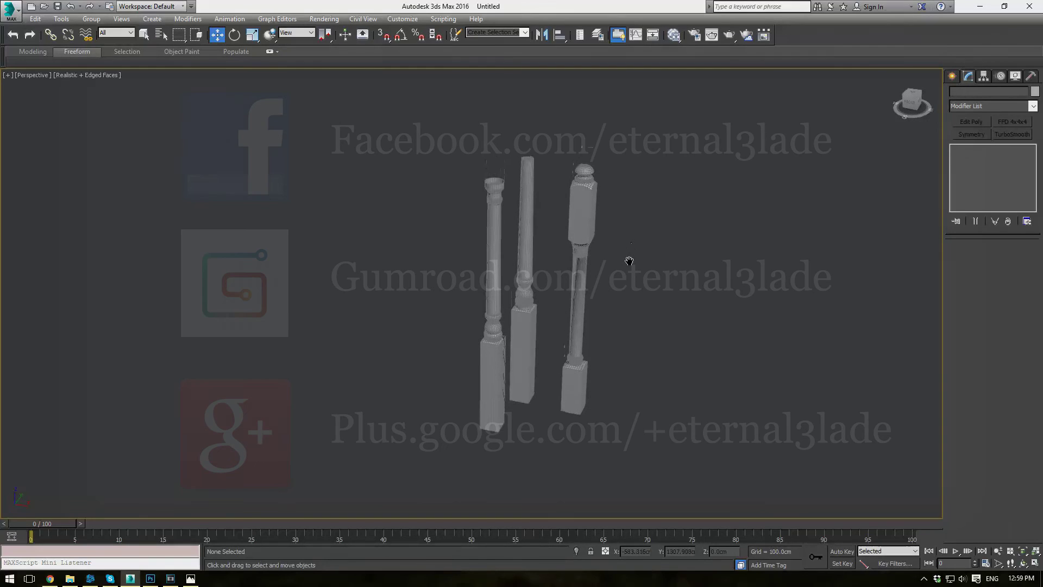